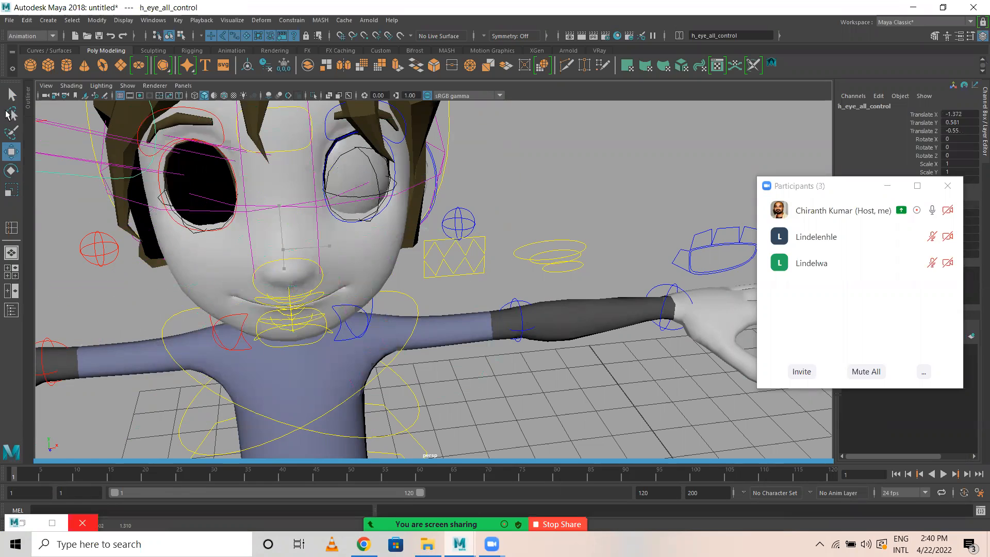
# Start a new scene and discard the changes to the untitled scene.
pyautogui.hotkey('ctrl', 'n')
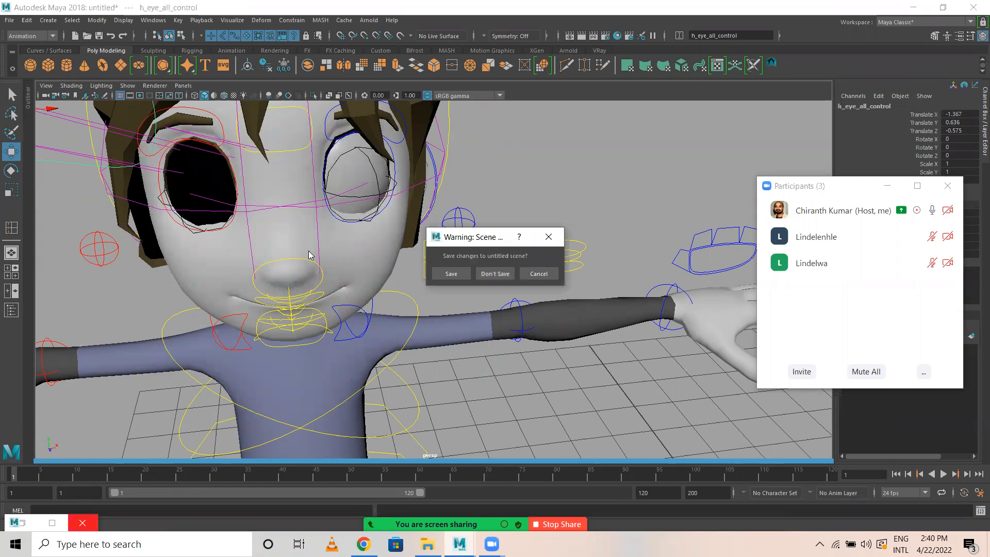
pyautogui.click(496, 269)
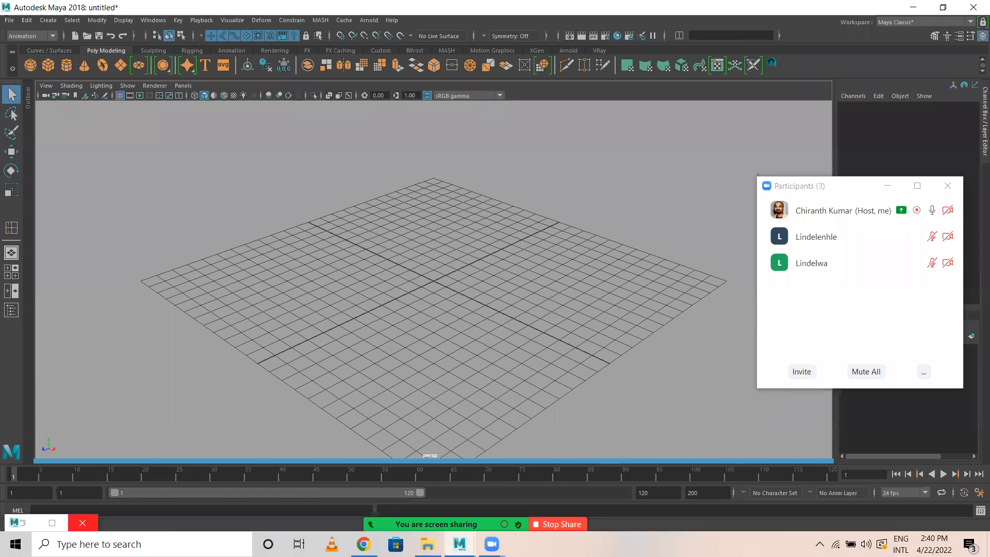
# Switch to File Explorer, locate AM_stewart_shot_ready_anim.ma in the AnimationMentor_Stewart rig folder, and import it into the empty Maya scene.
pyautogui.click(427, 544)
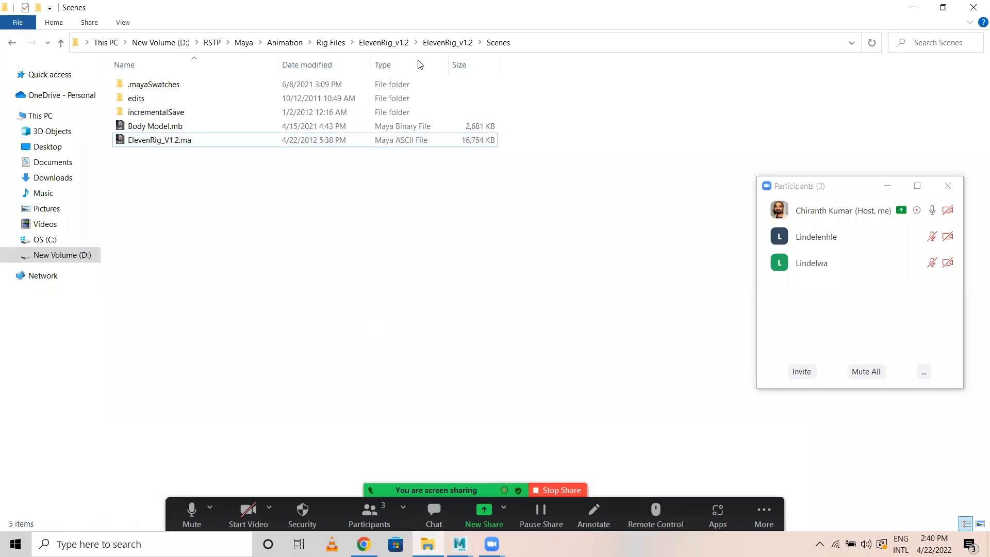
pyautogui.click(383, 42)
pyautogui.click(331, 42)
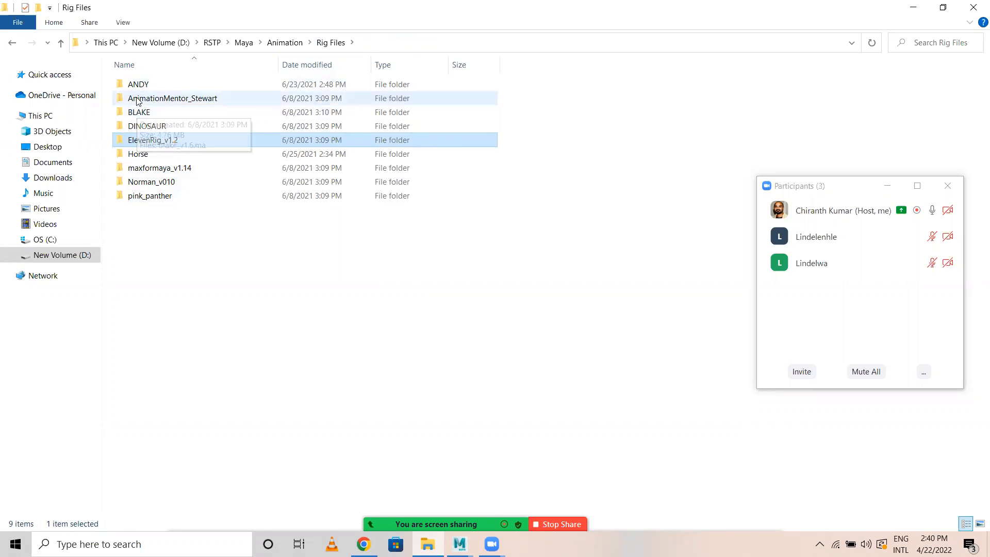
pyautogui.doubleClick(155, 98)
pyautogui.doubleClick(157, 85)
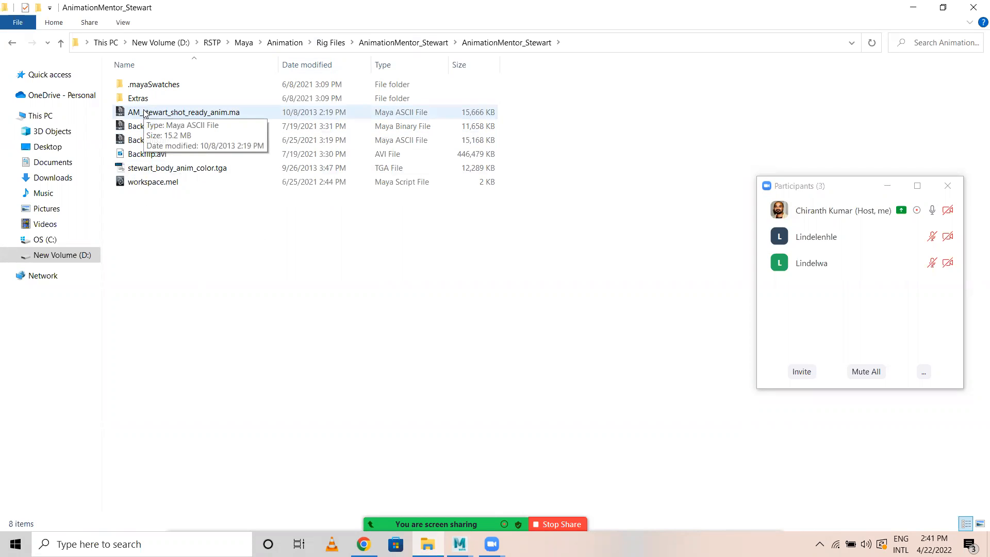
pyautogui.moveTo(144, 114); pyautogui.dragTo(506, 336)
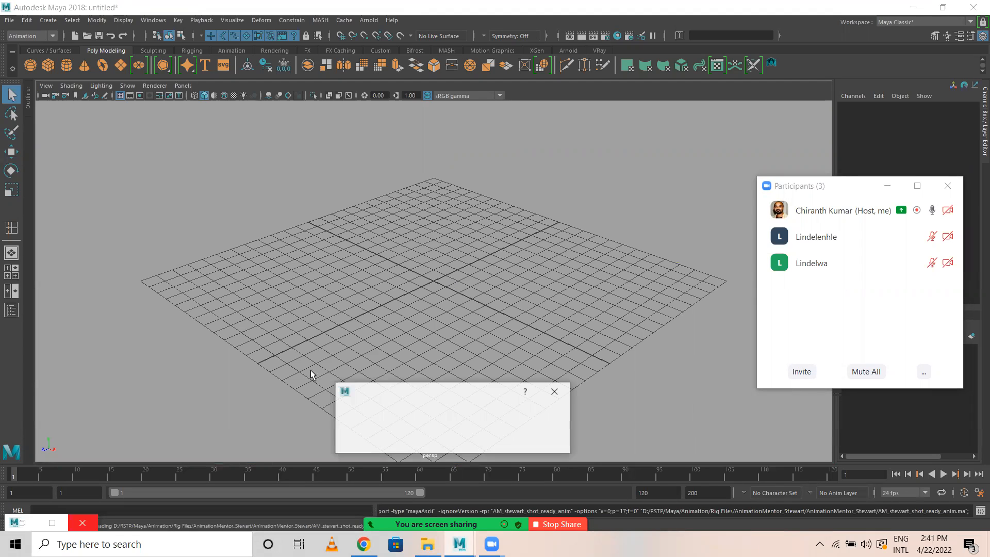
pyautogui.click(464, 443)
# Display the imported Stewart character with its textures in the perspective view.
pyautogui.scroll(-10, 536, 316)
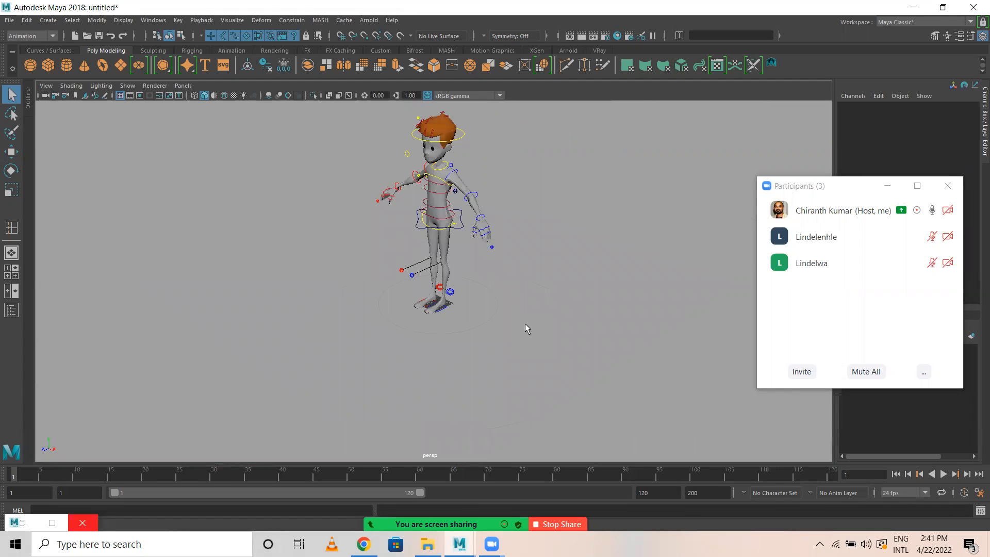
pyautogui.press('6')
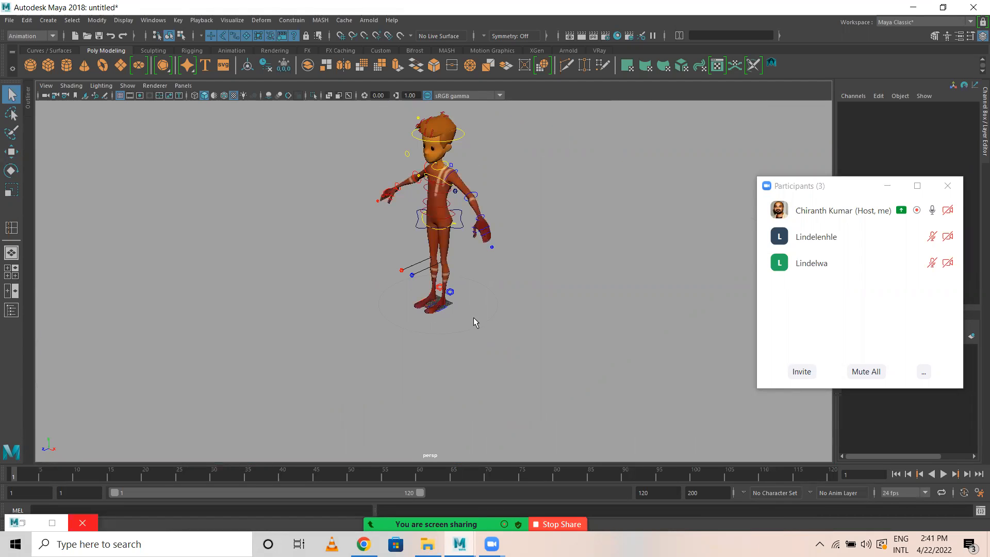
# Set the Master Scale of the root control around the feet to 0.1 and frame the character.
pyautogui.moveTo(473, 322); pyautogui.dragTo(431, 349)
pyautogui.scroll(3, 439, 358)
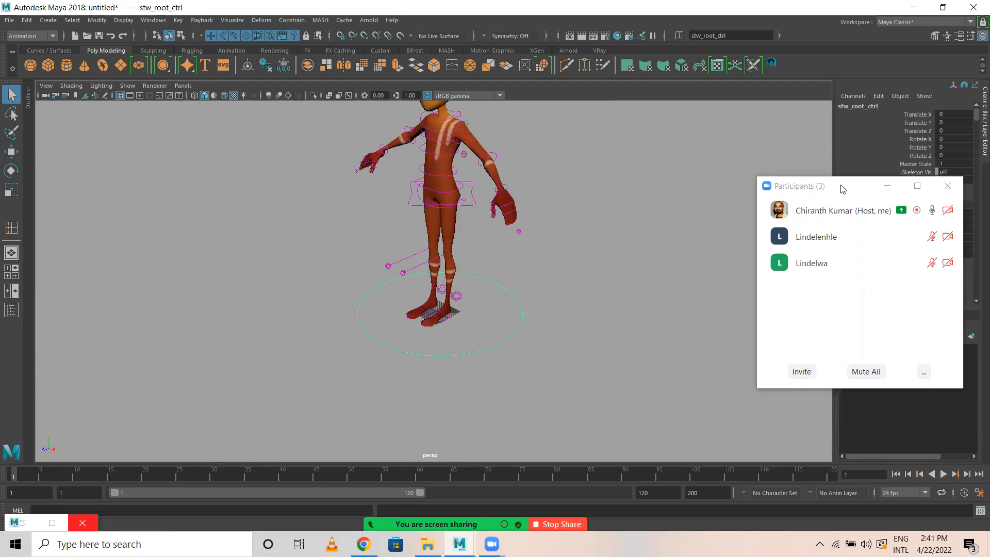
pyautogui.moveTo(837, 191); pyautogui.dragTo(707, 281)
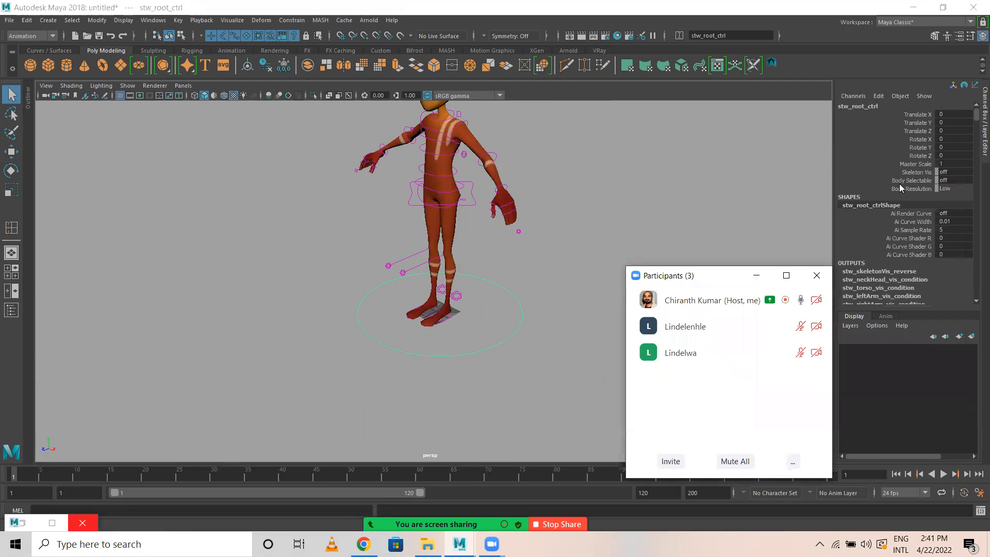
pyautogui.click(955, 163)
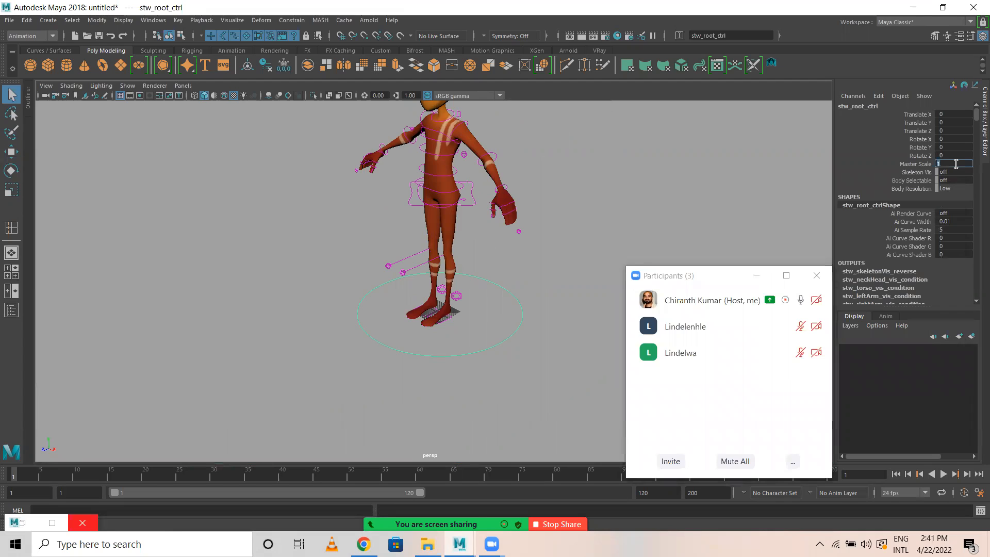
pyautogui.press('Return')
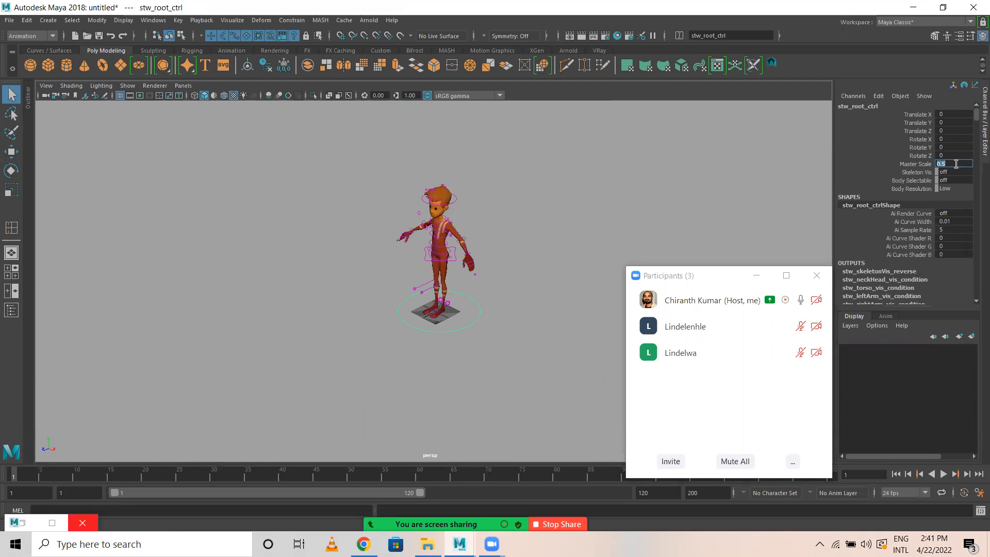
pyautogui.write('.1')
pyautogui.press('Return')
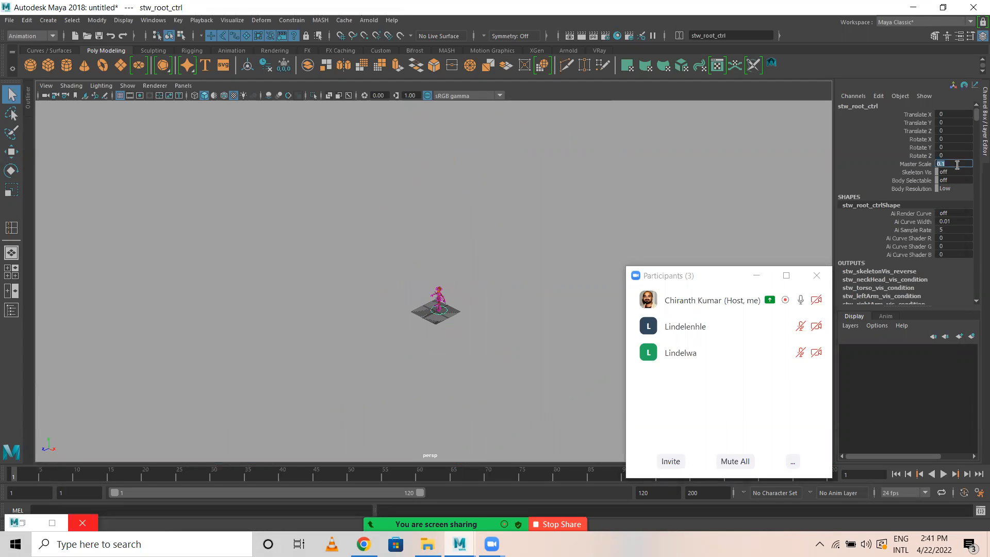
pyautogui.press('f')
pyautogui.keyDown('alt'); pyautogui.moveTo(350, 122); pyautogui.dragTo(526, 260); pyautogui.keyUp('alt')
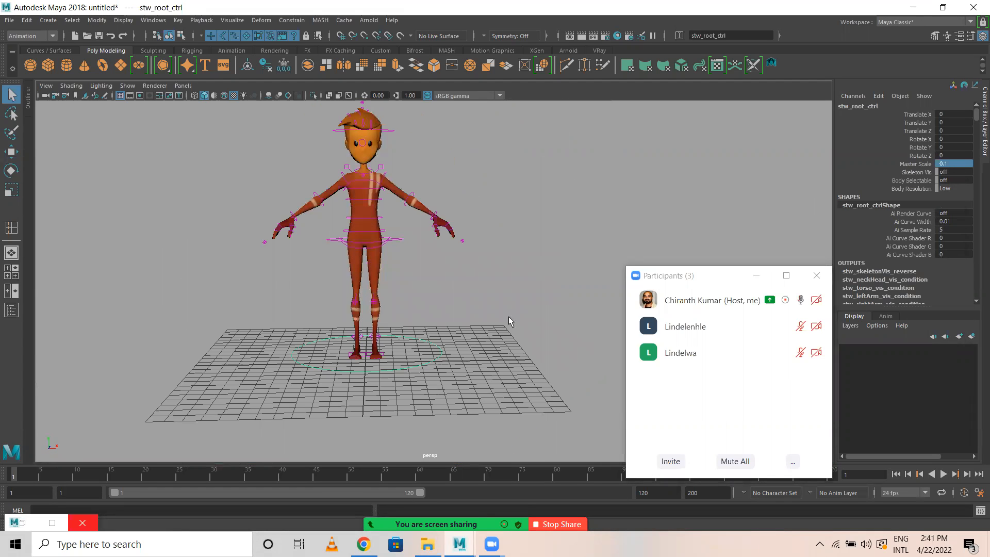
# Set the root control's Body Resolution to High.
pyautogui.click(430, 345)
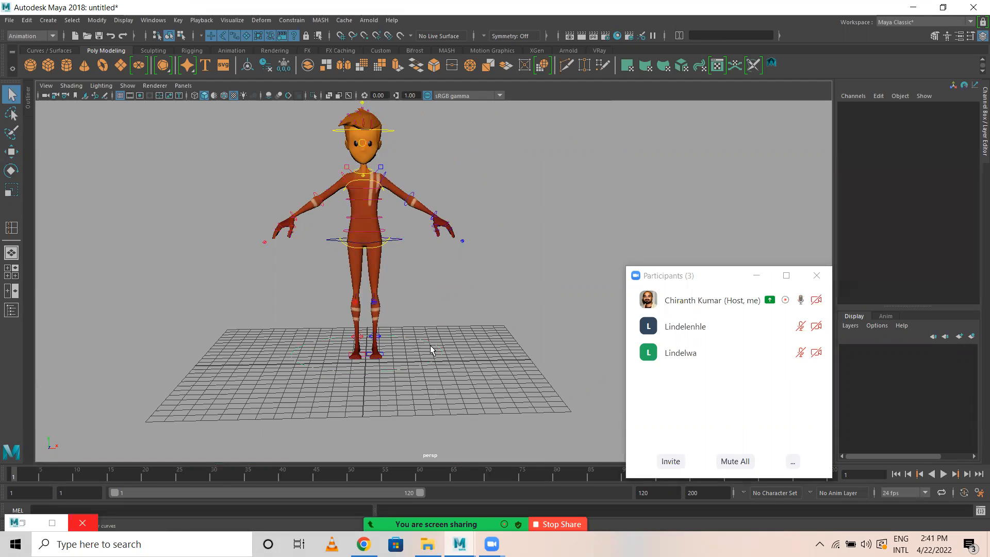
pyautogui.click(413, 342)
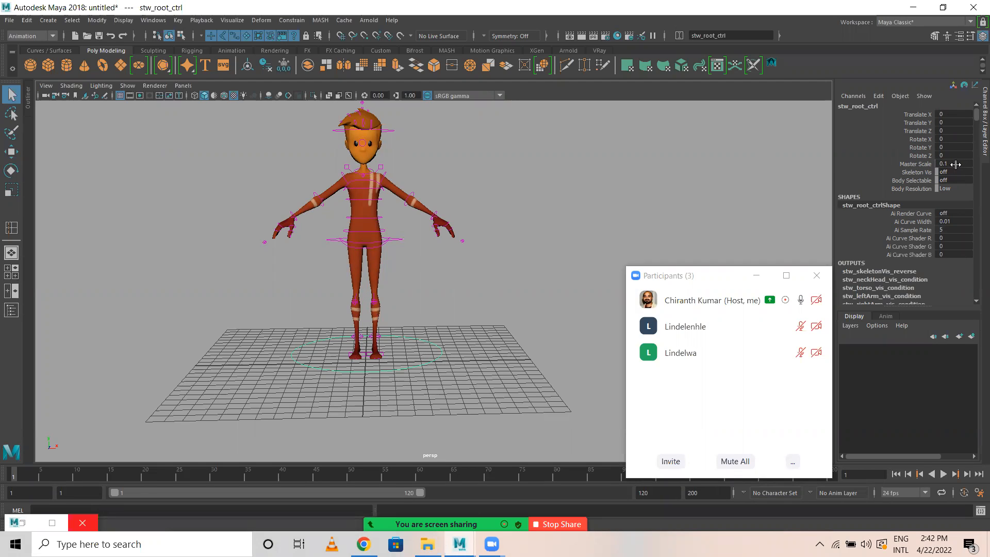
pyautogui.scroll(3, 572, 195)
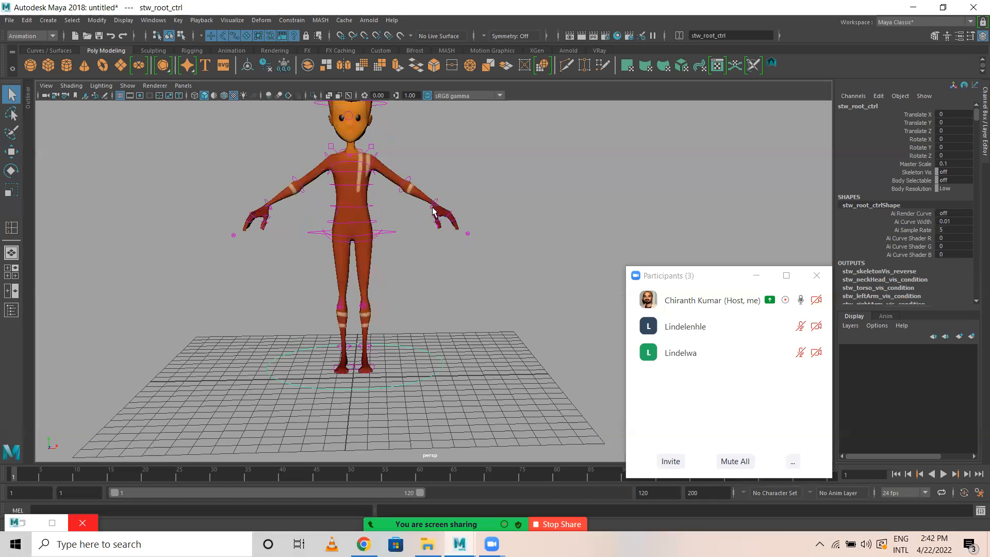
pyautogui.scroll(4, 513, 274)
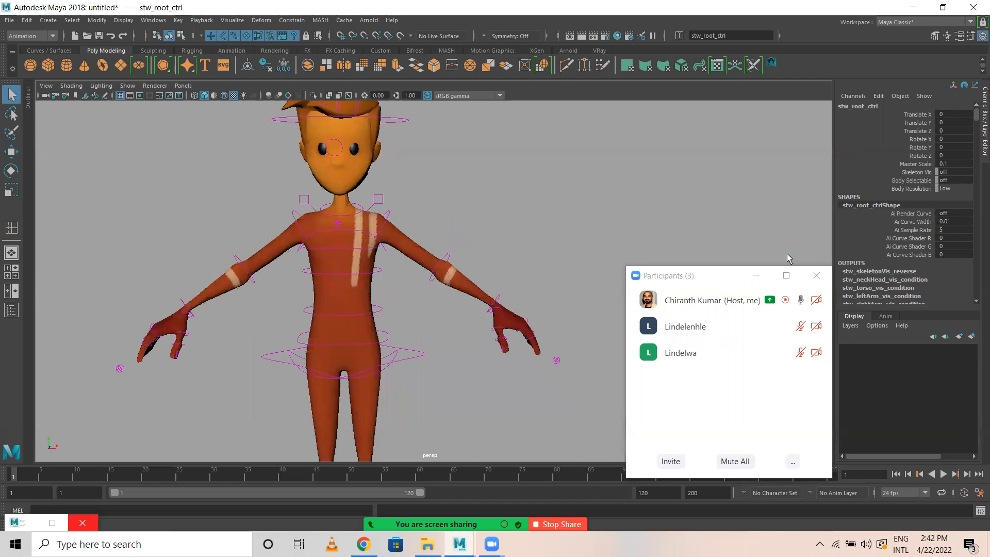
pyautogui.click(956, 189)
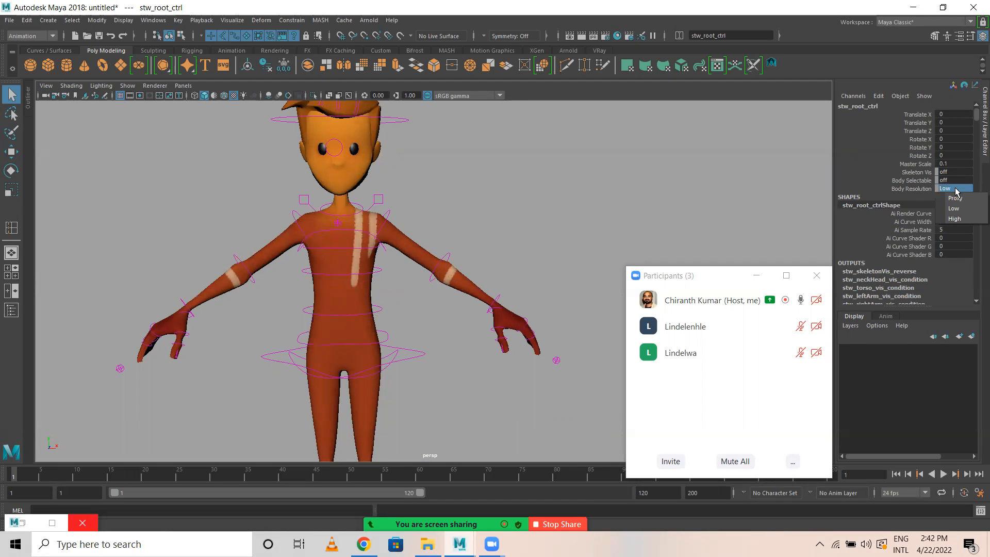
pyautogui.click(958, 220)
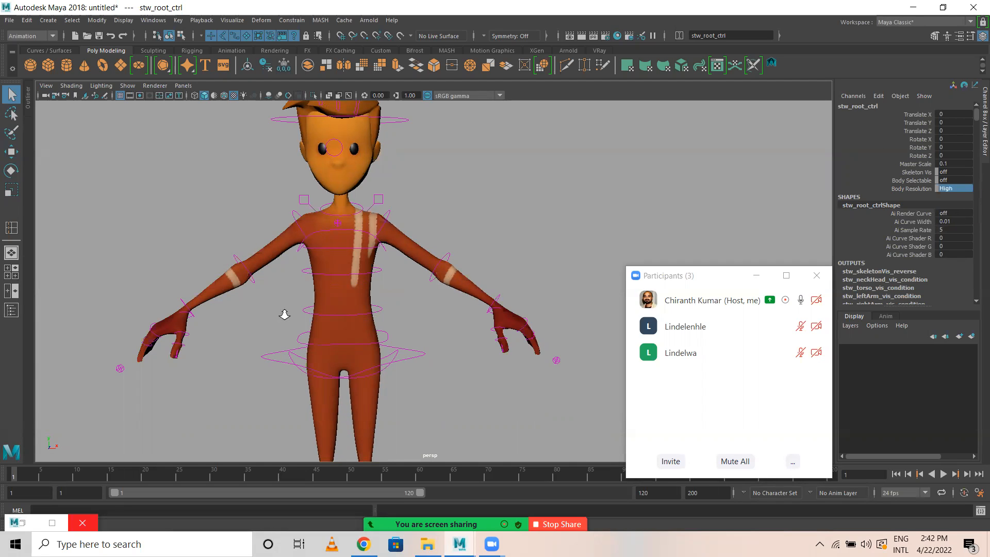
pyautogui.scroll(3, 309, 308)
# Reselect the root control and display the high-resolution body in wireframe.
pyautogui.click(369, 305)
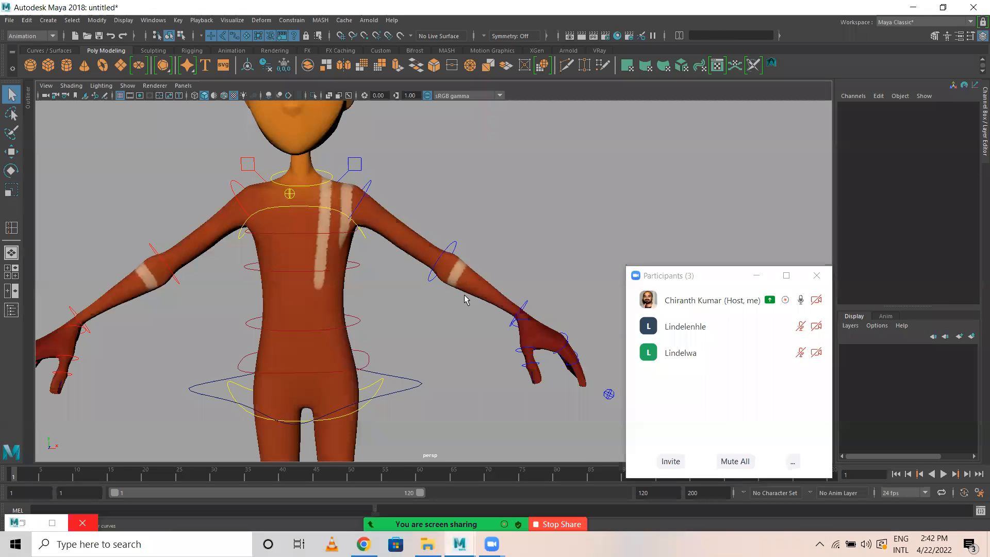
pyautogui.click(467, 277)
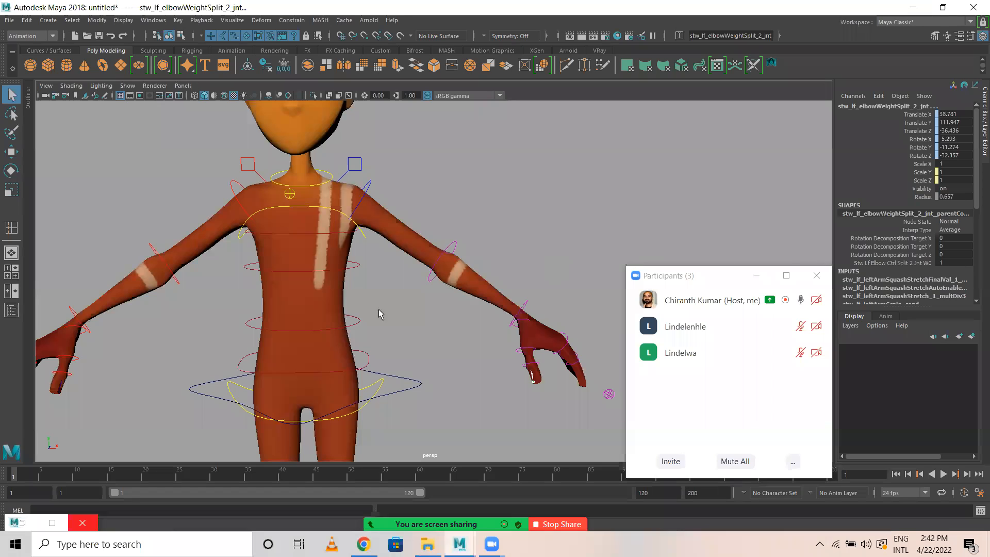
pyautogui.scroll(-1, 389, 387)
pyautogui.scroll(-5, 389, 387)
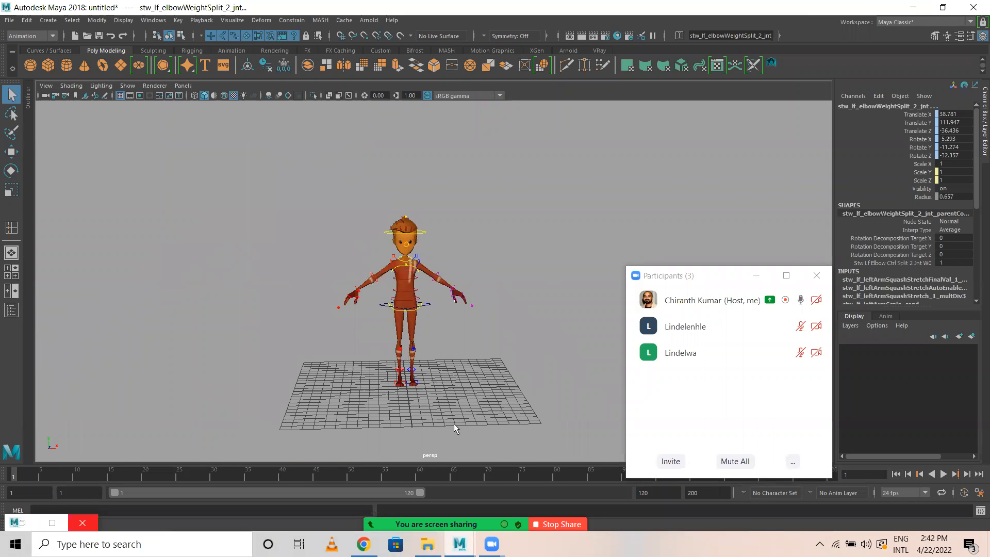
pyautogui.click(454, 423)
pyautogui.scroll(3, 446, 392)
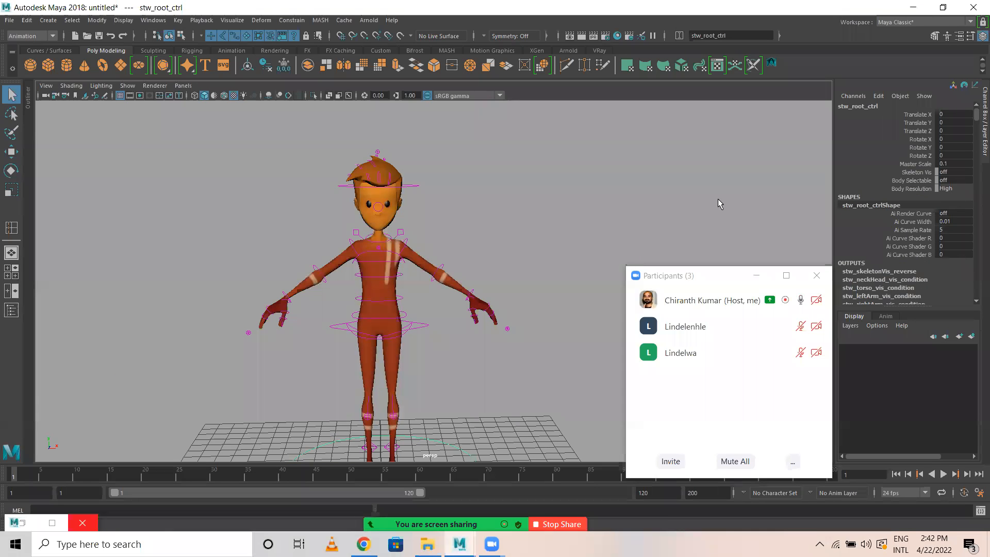
pyautogui.scroll(3, 354, 256)
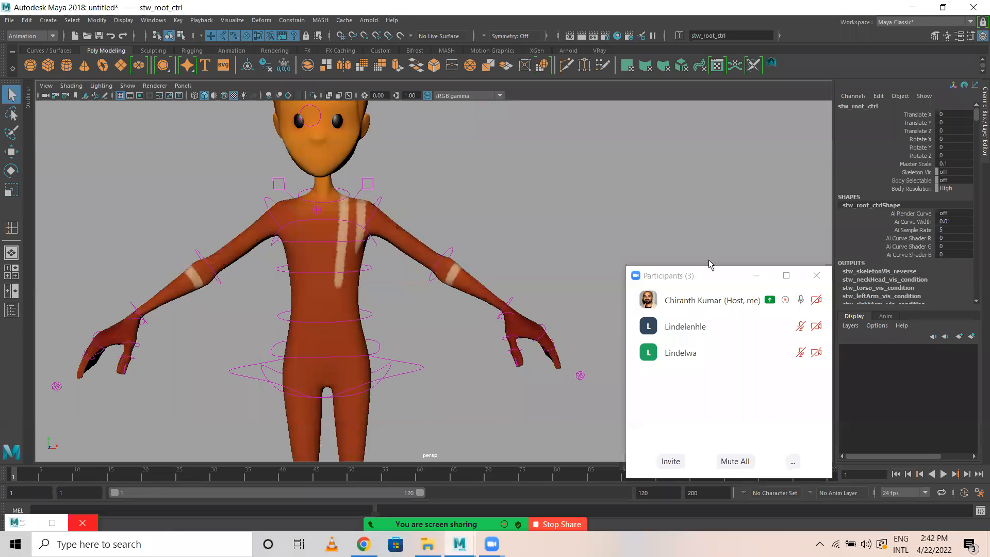
pyautogui.scroll(3, 229, 276)
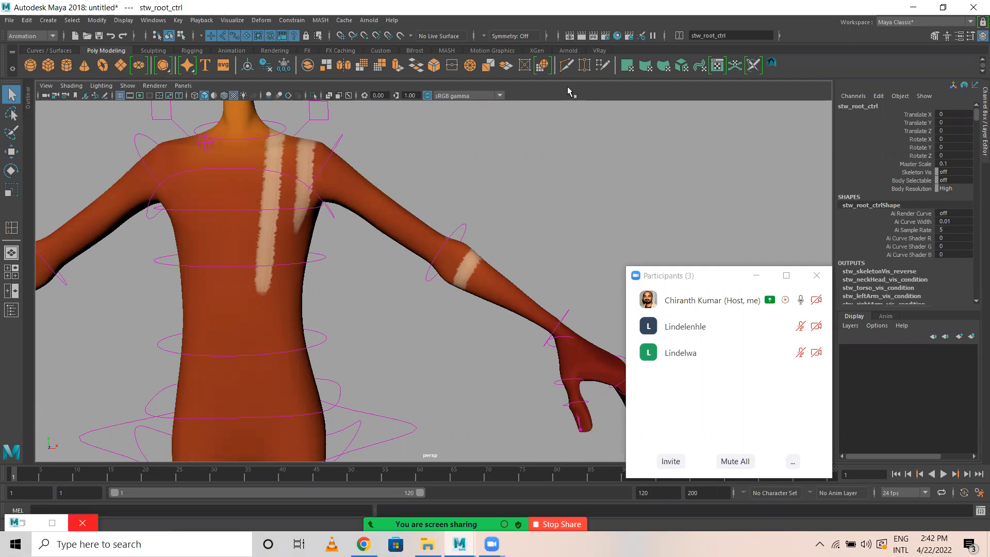
pyautogui.press('4')
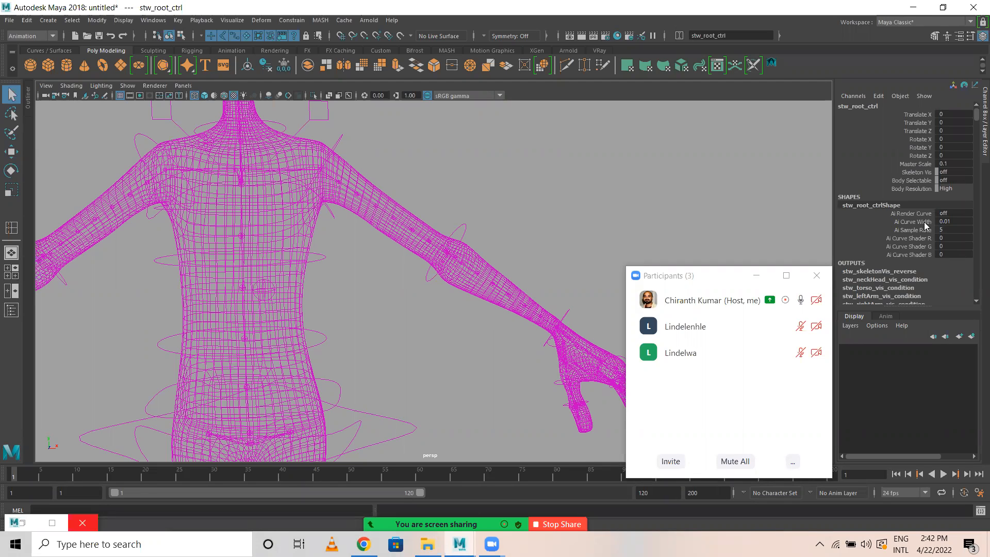
# Set the root control's Body Resolution to Low.
pyautogui.click(953, 189)
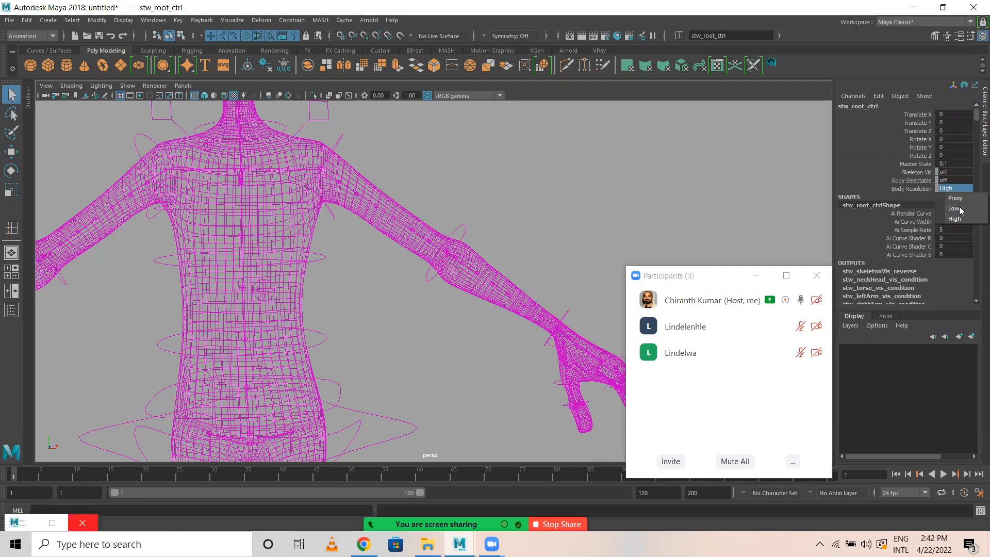
pyautogui.click(955, 208)
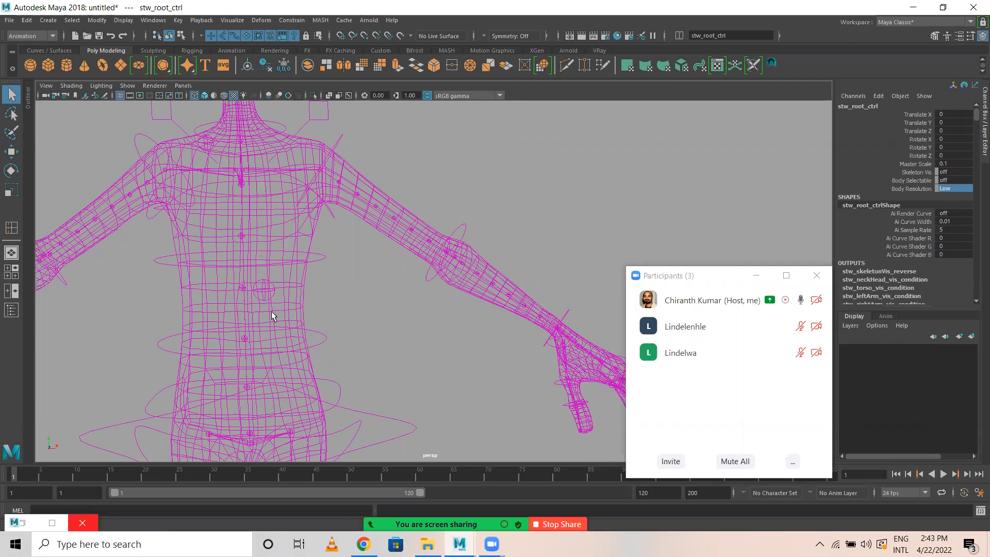
pyautogui.scroll(-4, 402, 312)
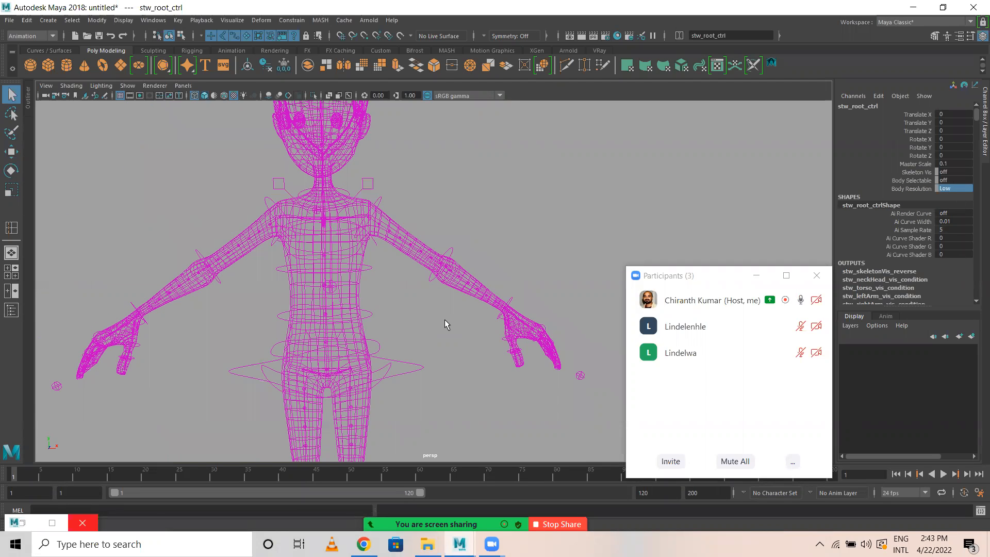
# Return the viewport from wireframe to textured shaded display.
pyautogui.click(444, 320)
pyautogui.press('5')
pyautogui.press('6')
pyautogui.scroll(-4, 499, 364)
pyautogui.scroll(1, 470, 233)
pyautogui.keyDown('alt'); pyautogui.moveTo(471, 233); pyautogui.dragTo(470, 381); pyautogui.keyUp('alt')
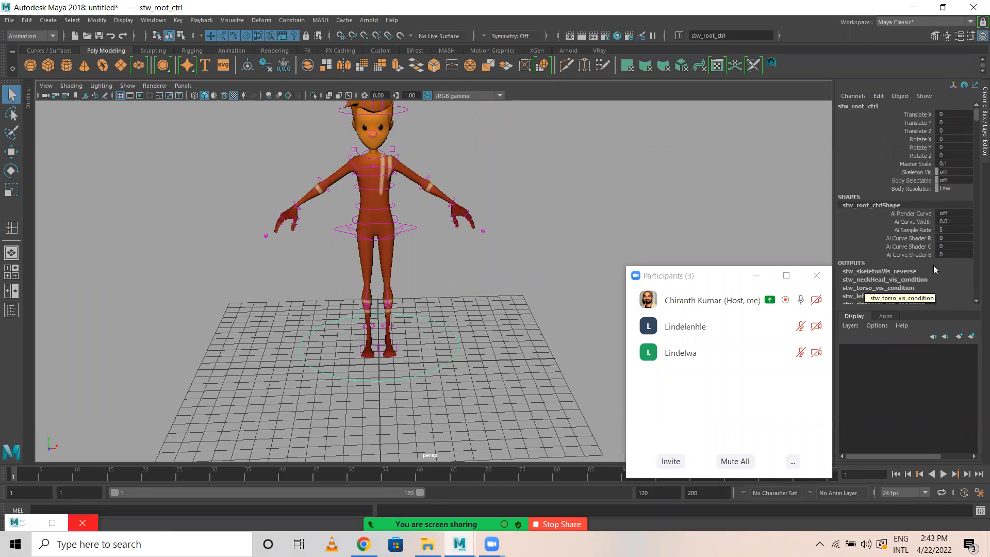
pyautogui.scroll(-3, 930, 266)
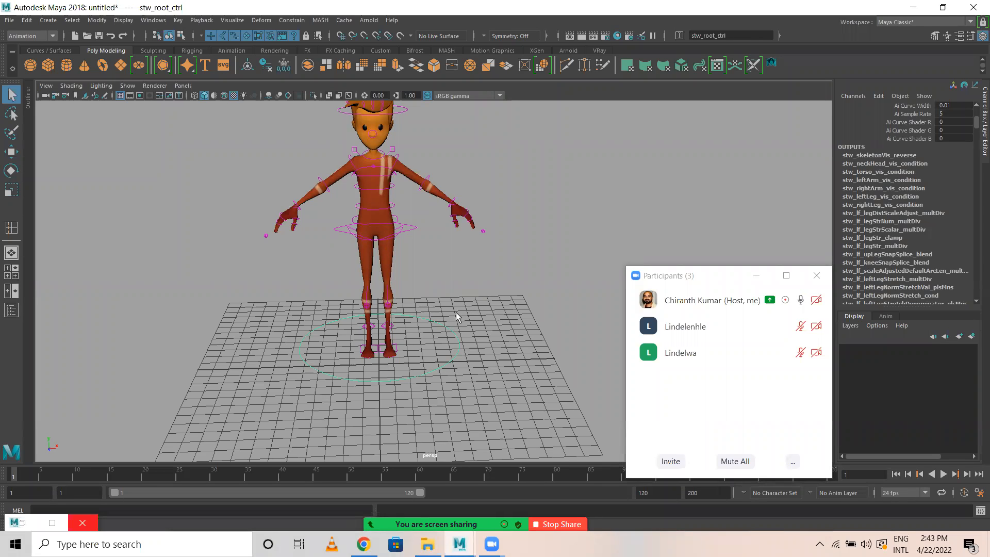
# Select the centre-of-gravity control (stw_COG_ctrl) around the character's hips.
pyautogui.keyDown('alt'); pyautogui.moveTo(456, 243); pyautogui.dragTo(453, 299, button='middle'); pyautogui.keyUp('alt')
pyautogui.keyDown('alt'); pyautogui.moveTo(453, 299); pyautogui.dragTo(582, 313, button='right'); pyautogui.keyUp('alt')
pyautogui.keyDown('alt'); pyautogui.moveTo(482, 272); pyautogui.dragTo(461, 268); pyautogui.keyUp('alt')
pyautogui.keyDown('alt'); pyautogui.moveTo(461, 268); pyautogui.dragTo(452, 296, button='right'); pyautogui.keyUp('alt')
pyautogui.keyDown('alt'); pyautogui.moveTo(453, 296); pyautogui.dragTo(441, 289); pyautogui.keyUp('alt')
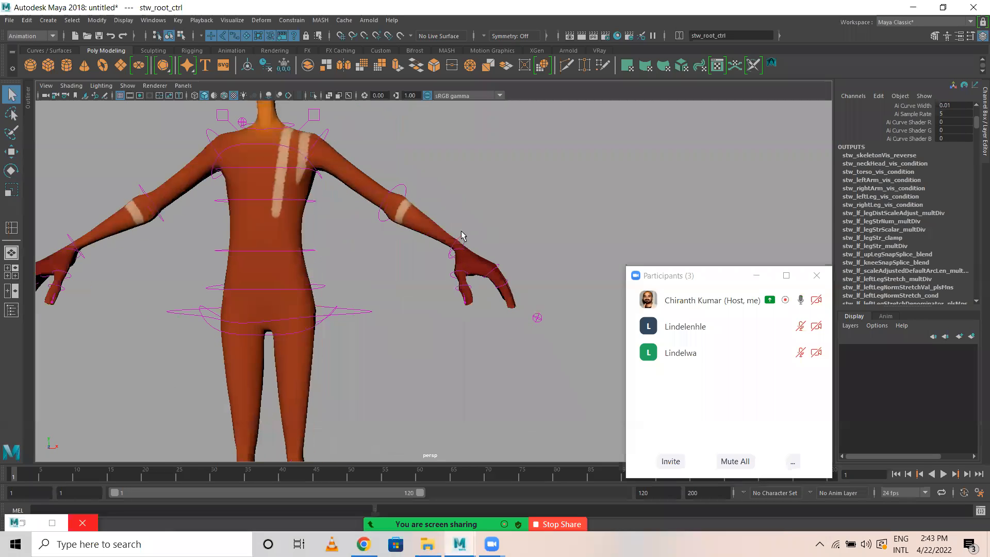
pyautogui.click(465, 233)
pyautogui.click(365, 312)
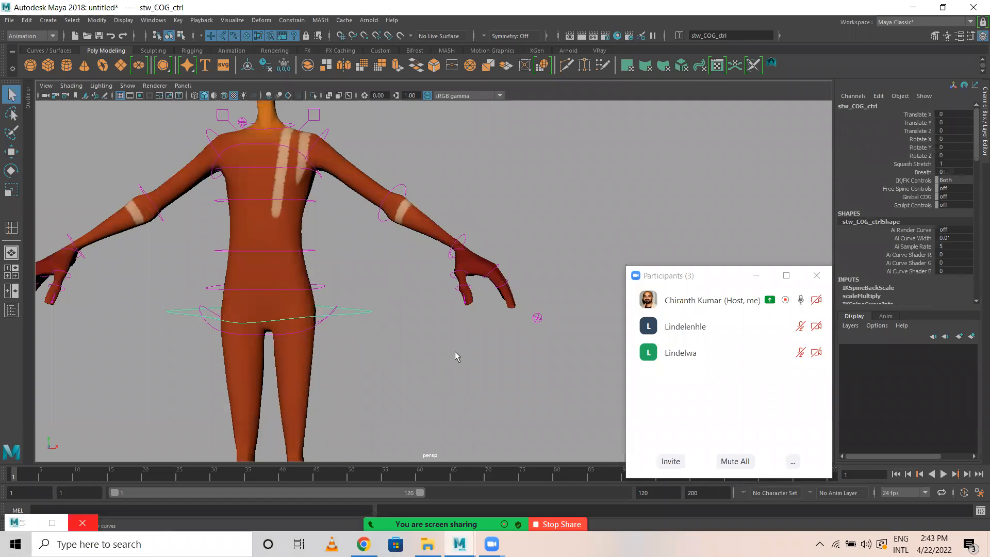
# Try moving the centre-of-gravity control with the Move tool and undo the changes.
pyautogui.keyDown('alt'); pyautogui.moveTo(455, 354); pyautogui.dragTo(338, 379, button='right'); pyautogui.keyUp('alt')
pyautogui.keyDown('alt'); pyautogui.moveTo(338, 379); pyautogui.dragTo(322, 300, button='middle'); pyautogui.keyUp('alt')
pyautogui.keyDown('alt'); pyautogui.moveTo(323, 300); pyautogui.dragTo(320, 297); pyautogui.keyUp('alt')
pyautogui.press('w')
pyautogui.keyDown('alt'); pyautogui.moveTo(398, 276); pyautogui.dragTo(411, 296, button='right'); pyautogui.keyUp('alt')
pyautogui.press('e')
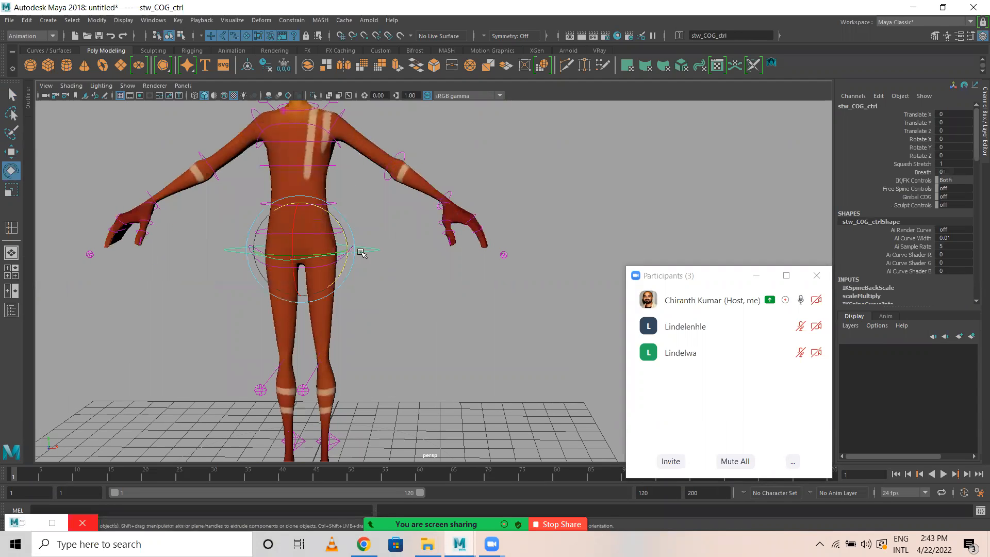
pyautogui.press('w')
pyautogui.moveTo(361, 252); pyautogui.dragTo(365, 257)
pyautogui.hotkey('ctrl', 'z')
pyautogui.hotkey('ctrl', 'z')
pyautogui.hotkey('ctrl', 'z')
pyautogui.hotkey('ctrl', 'z')
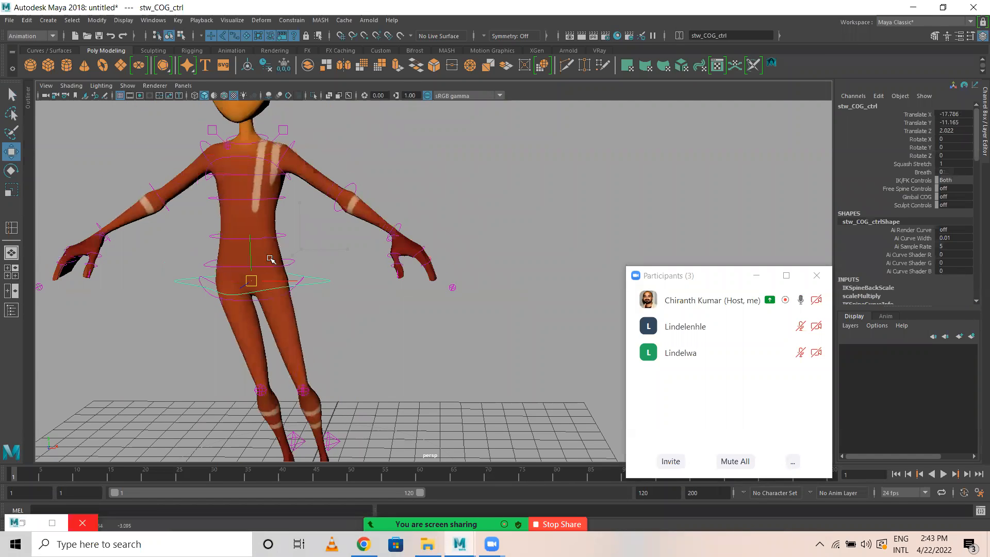
# Try shifting the body sideways and down with the centre-of-gravity control, and undo the moves.
pyautogui.scroll(3, 353, 306)
pyautogui.scroll(-3, 353, 307)
pyautogui.keyDown('alt'); pyautogui.moveTo(376, 286); pyautogui.dragTo(424, 269, button='middle'); pyautogui.keyUp('alt')
pyautogui.scroll(-2, 374, 280)
pyautogui.moveTo(369, 239); pyautogui.dragTo(364, 186)
pyautogui.moveTo(368, 311); pyautogui.dragTo(372, 275)
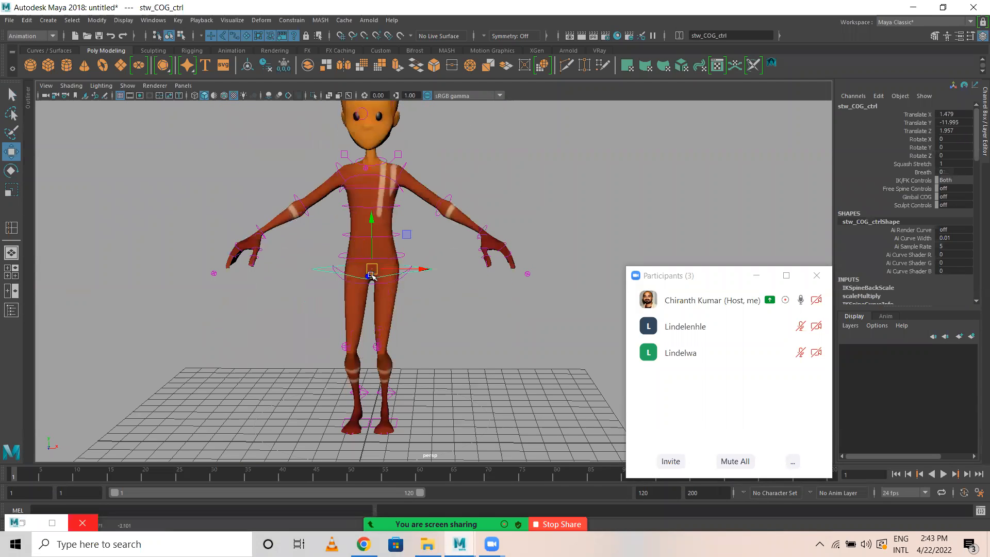
pyautogui.hotkey('ctrl', 'z')
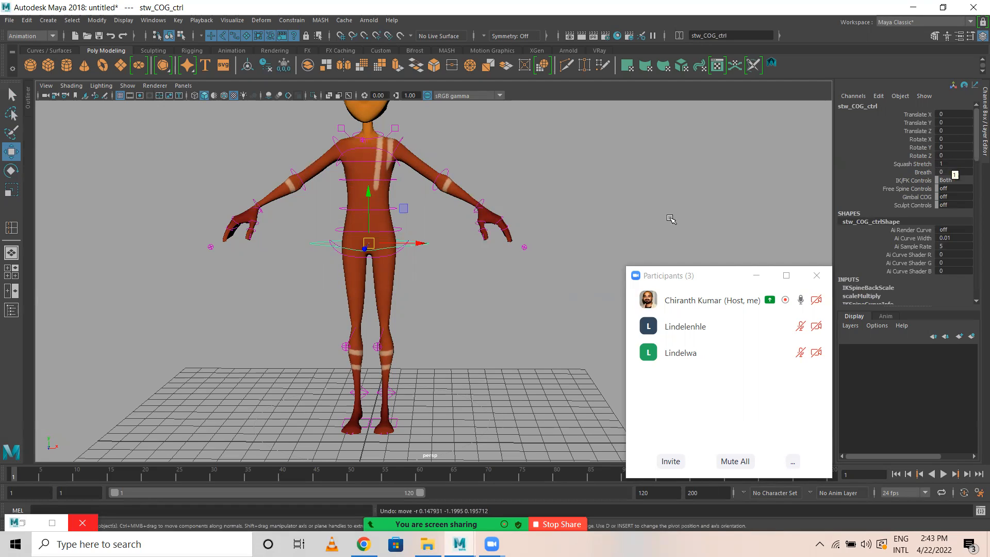
# Set the centre-of-gravity control's Squash Stretch to 0 and keep the control selected.
pyautogui.doubleClick(952, 163)
pyautogui.write('0')
pyautogui.press('Return')
pyautogui.click(435, 261)
pyautogui.hotkey('ctrl', 'z')
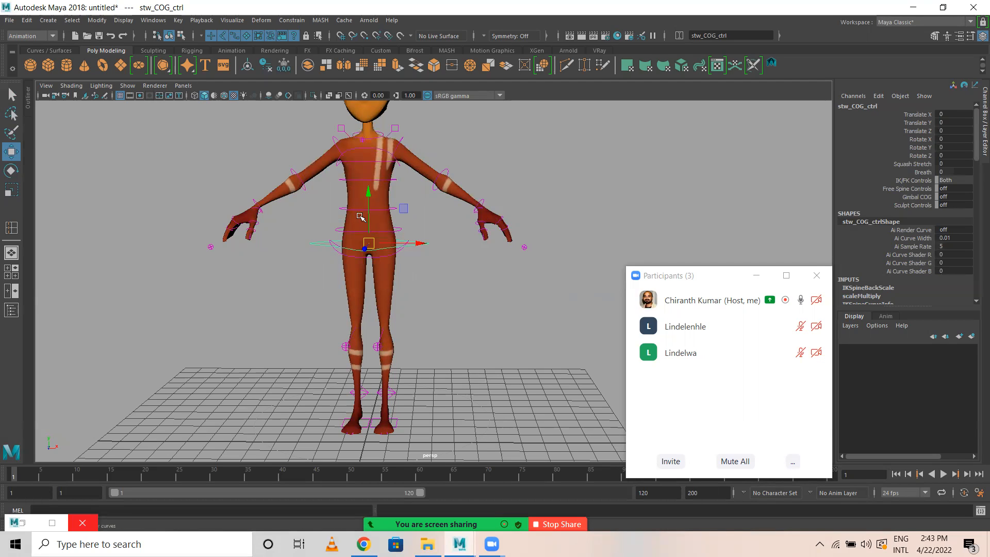
# Test raising and shifting the body with Squash Stretch at 0, and undo the moves.
pyautogui.moveTo(365, 204); pyautogui.dragTo(374, 149)
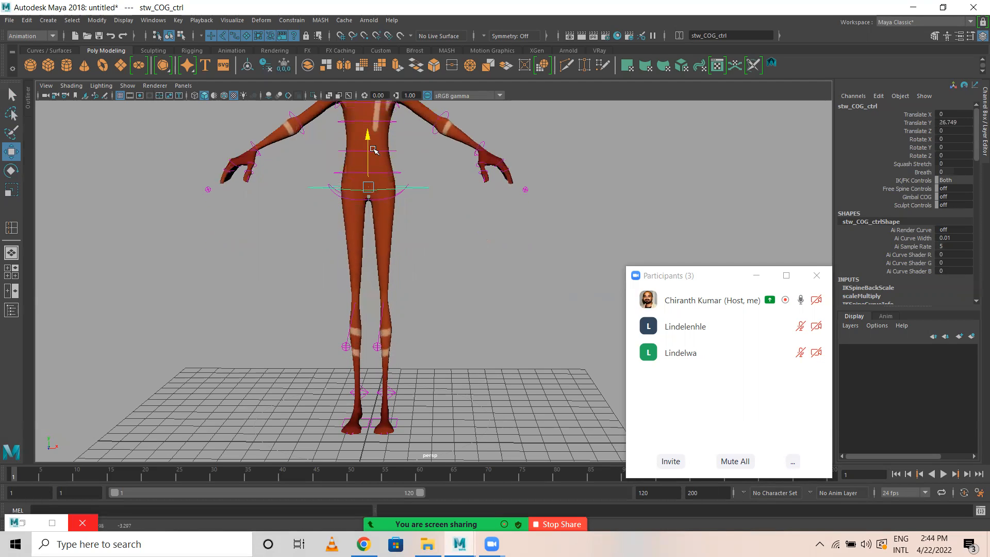
pyautogui.hotkey('ctrl', 'z')
pyautogui.hotkey('ctrl', 'z')
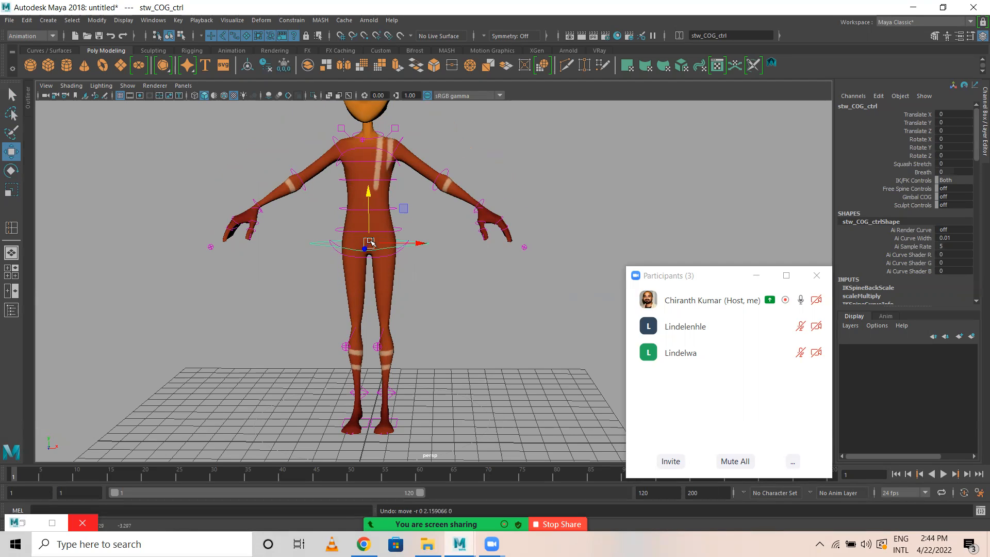
pyautogui.moveTo(370, 243); pyautogui.dragTo(368, 123)
pyautogui.moveTo(386, 329); pyautogui.dragTo(345, 277)
pyautogui.hotkey('ctrl', 'z')
pyautogui.hotkey('ctrl', 'z')
pyautogui.hotkey('ctrl', 'z')
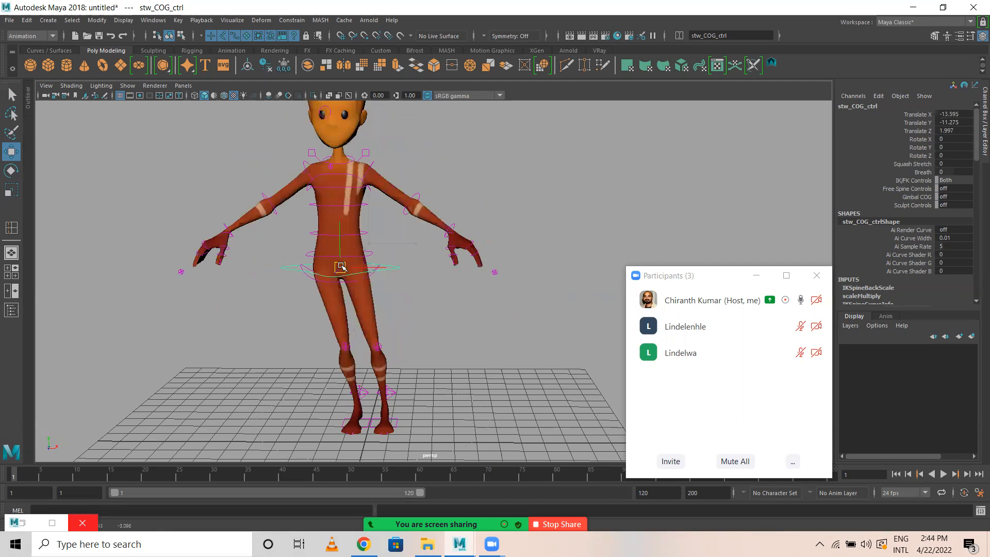
# Set the centre-of-gravity control's Squash Stretch to 10, test lowering the body, and undo the moves.
pyautogui.doubleClick(955, 164)
pyautogui.press('Return')
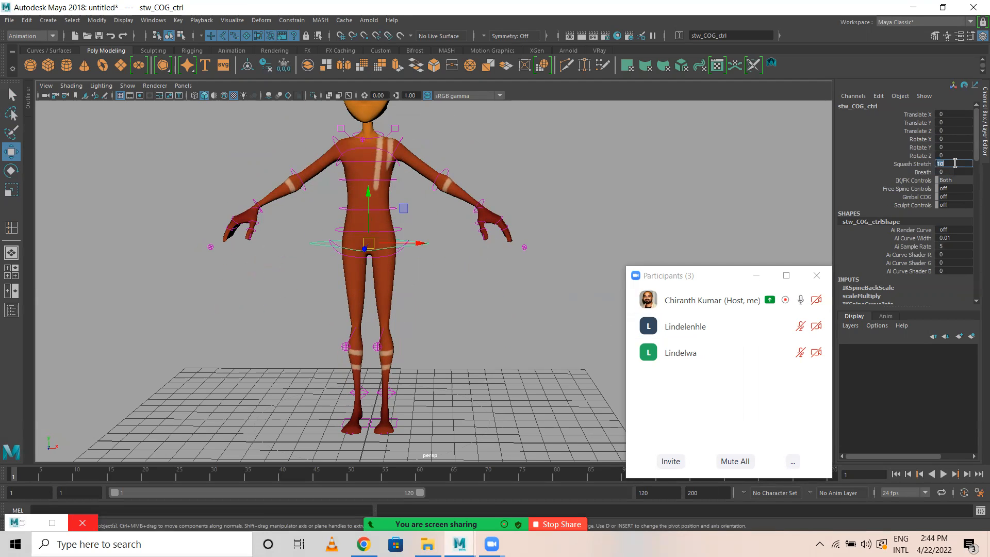
pyautogui.moveTo(369, 242); pyautogui.dragTo(372, 320)
pyautogui.hotkey('ctrl', 'z')
pyautogui.hotkey('ctrl', 'z')
pyautogui.hotkey('ctrl', 'z')
pyautogui.hotkey('ctrl', 'z')
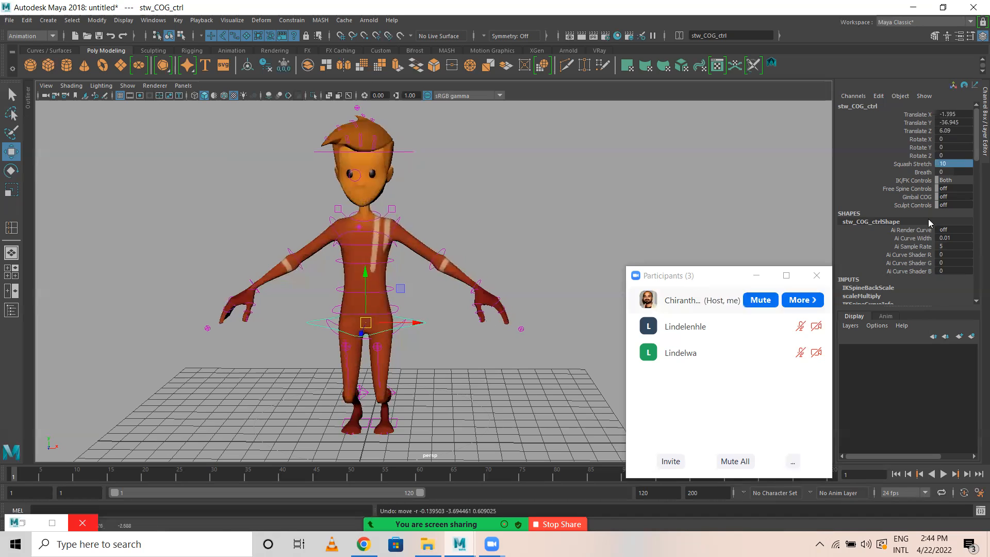
# Set the centre-of-gravity control's Squash Stretch to 1 and deselect the control.
pyautogui.doubleClick(952, 163)
pyautogui.press('Return')
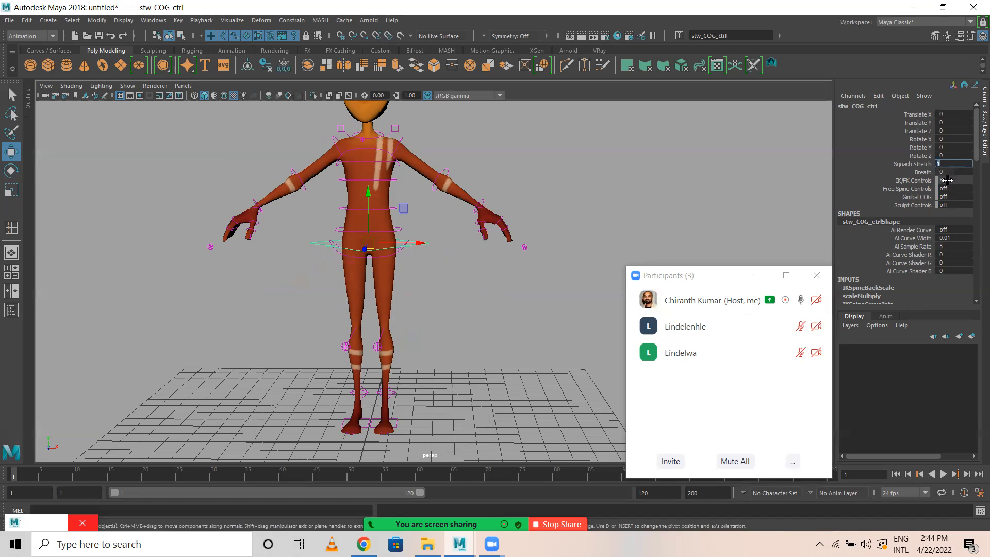
pyautogui.click(432, 281)
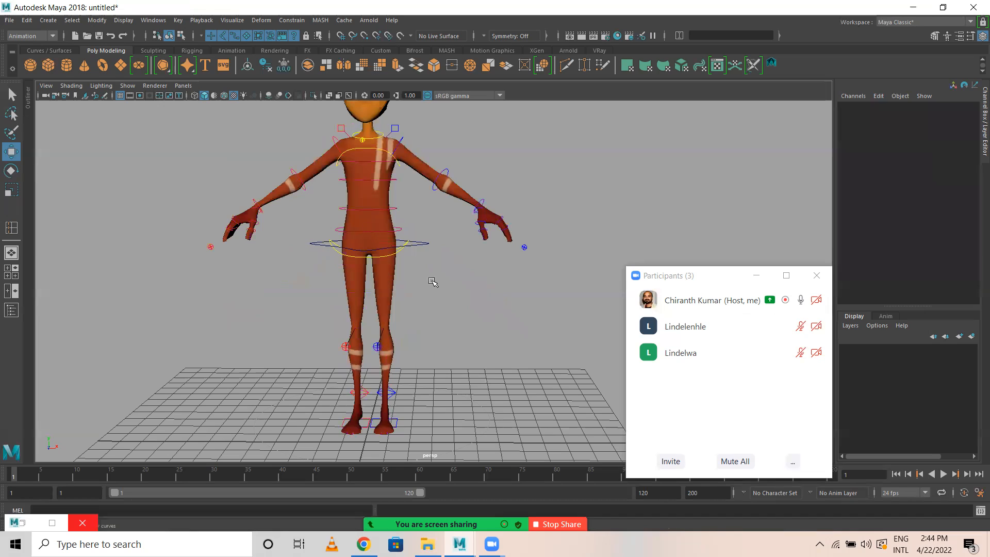
# Try moving and rotating the IK hip control, undo the changes, and deselect it.
pyautogui.click(398, 253)
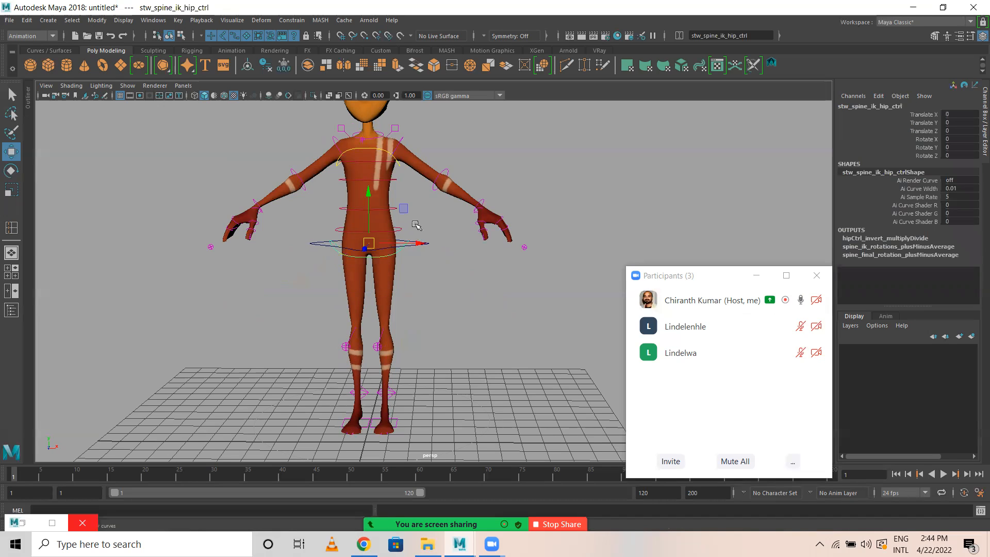
pyautogui.moveTo(375, 242); pyautogui.dragTo(405, 212)
pyautogui.hotkey('ctrl', 'z')
pyautogui.press('e')
pyautogui.hotkey('ctrl', 'z')
pyautogui.click(444, 323)
# Try moving the left knee pole vector control in front of the legs and undo the moves.
pyautogui.keyDown('alt'); pyautogui.moveTo(405, 250); pyautogui.dragTo(400, 151, button='middle'); pyautogui.keyUp('alt')
pyautogui.keyDown('alt'); pyautogui.moveTo(356, 203); pyautogui.dragTo(263, 240); pyautogui.keyUp('alt')
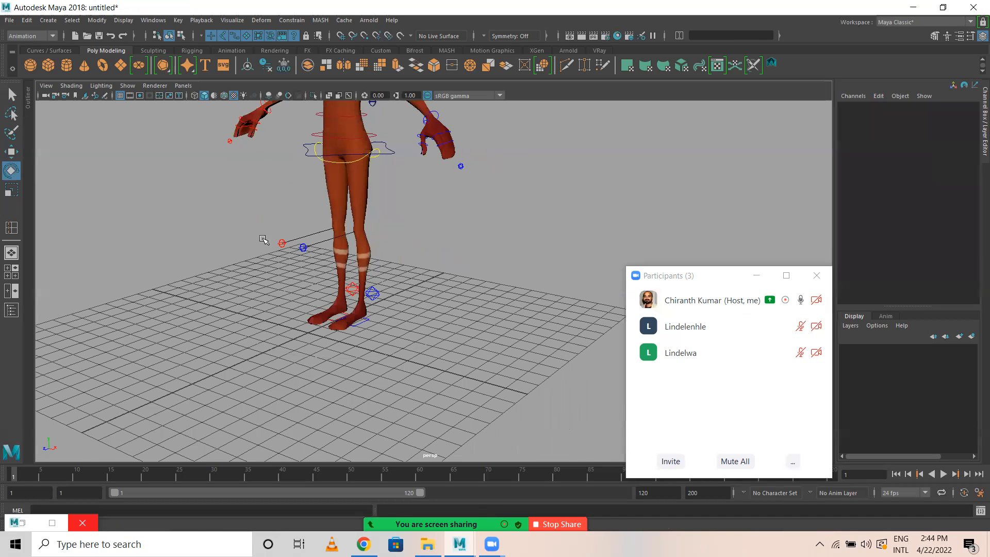
pyautogui.click(303, 249)
pyautogui.keyDown('alt'); pyautogui.moveTo(317, 278); pyautogui.dragTo(452, 269); pyautogui.keyUp('alt')
pyautogui.press('w')
pyautogui.hotkey('ctrl', 'z')
pyautogui.hotkey('ctrl', 'z')
pyautogui.hotkey('ctrl', 'z')
pyautogui.hotkey('ctrl', 'z')
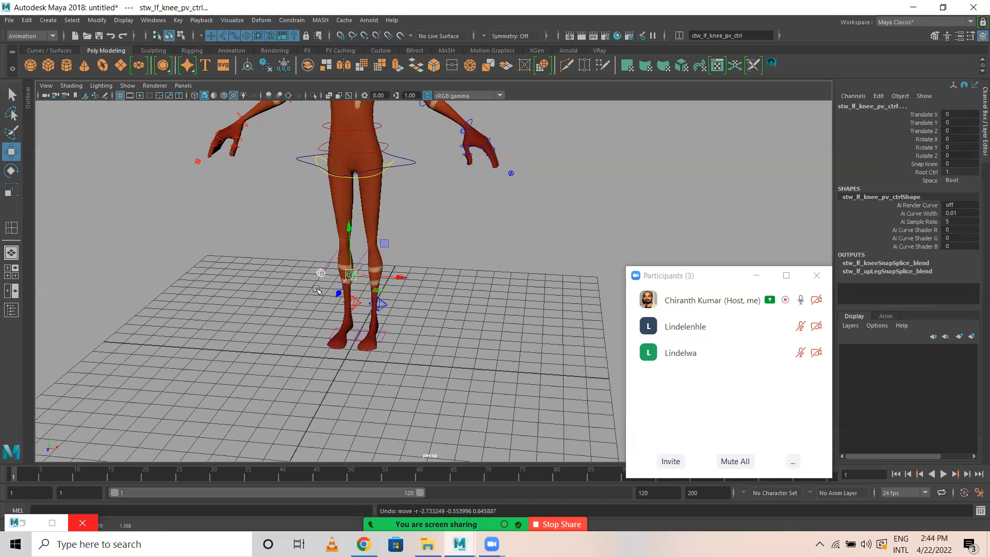
# Select the left leg control at the foot, try adjusting its Upper Leg Stretch, and undo the changes.
pyautogui.keyDown('alt'); pyautogui.moveTo(616, 367); pyautogui.dragTo(623, 369, button='right'); pyautogui.keyUp('alt')
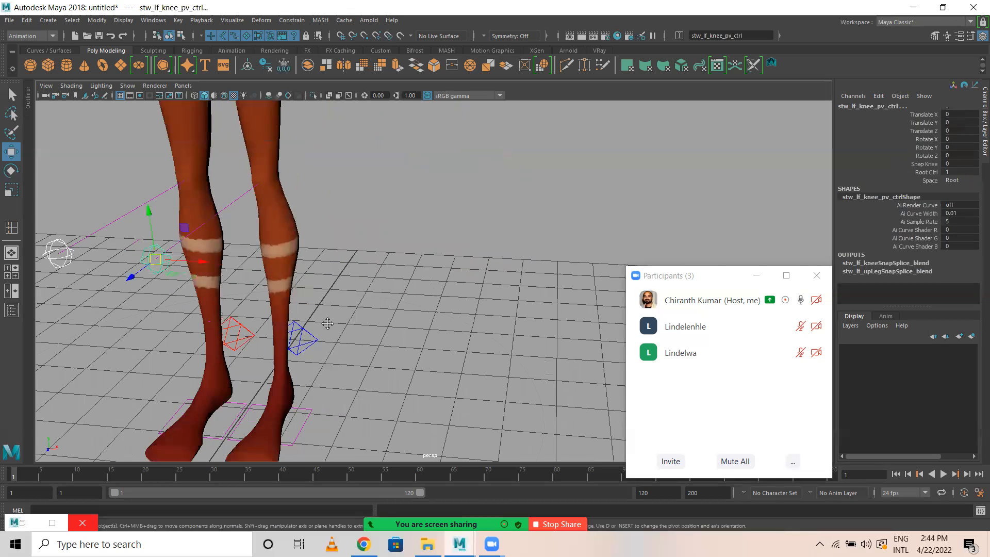
pyautogui.keyDown('alt'); pyautogui.moveTo(328, 327); pyautogui.dragTo(339, 263, button='middle'); pyautogui.keyUp('alt')
pyautogui.click(310, 308)
pyautogui.keyDown('alt'); pyautogui.moveTo(284, 334); pyautogui.dragTo(281, 271); pyautogui.keyUp('alt')
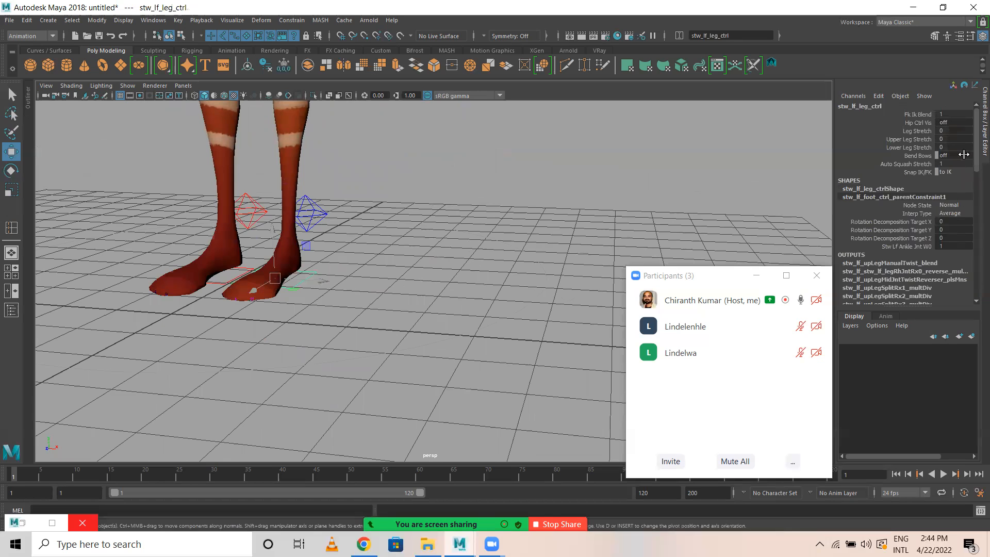
pyautogui.click(909, 139)
pyautogui.moveTo(408, 247); pyautogui.dragTo(391, 187, button='middle')
pyautogui.hotkey('ctrl', 'z')
pyautogui.keyDown('alt'); pyautogui.moveTo(416, 208); pyautogui.dragTo(396, 216); pyautogui.keyUp('alt')
pyautogui.keyDown('alt'); pyautogui.moveTo(396, 216); pyautogui.dragTo(439, 373, button='middle'); pyautogui.keyUp('alt')
pyautogui.scroll(-4, 430, 392)
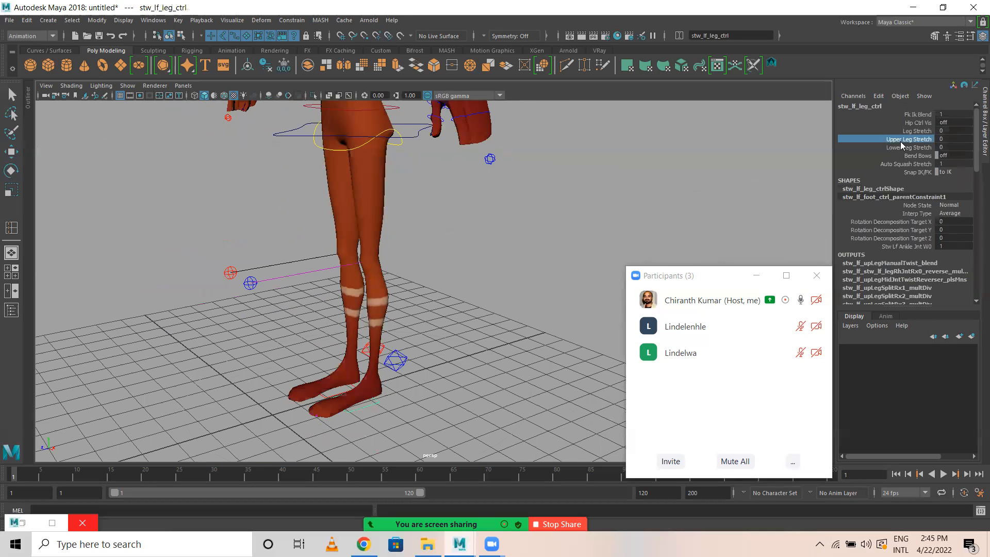
pyautogui.moveTo(486, 221); pyautogui.dragTo(519, 227, button='middle')
pyautogui.hotkey('ctrl', 'z')
# Try adjusting the left leg control's Lower Leg Stretch and undo the change.
pyautogui.click(910, 148)
pyautogui.moveTo(421, 278)
pyautogui.mouseDown(button='middle')
pyautogui.moveTo(448, 275)
pyautogui.moveTo(372, 266)
pyautogui.moveTo(424, 267)
pyautogui.mouseUp(button='middle')
pyautogui.hotkey('ctrl', 'z')
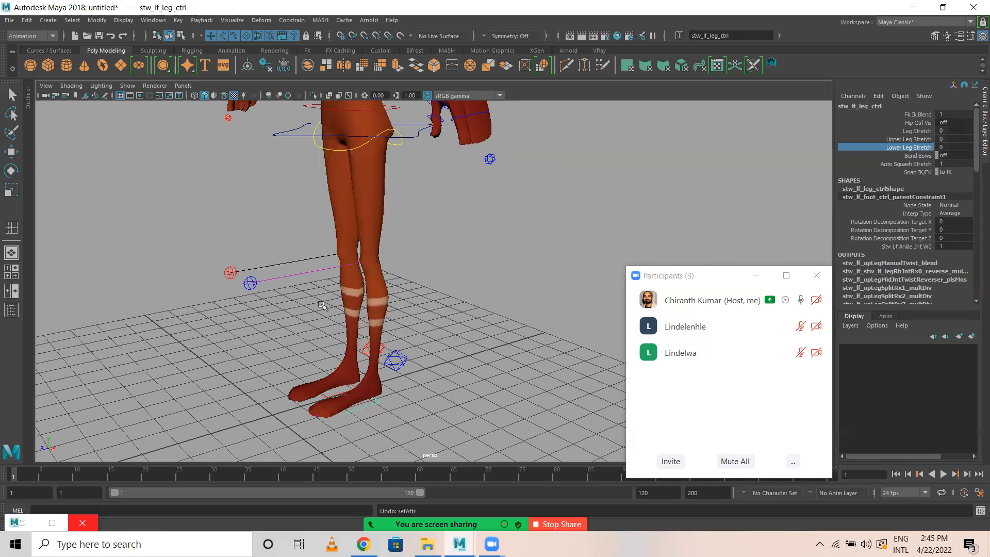
# Select the left foot IK control, try moving the foot, and undo the moves.
pyautogui.press('w')
pyautogui.moveTo(392, 356); pyautogui.dragTo(410, 366)
pyautogui.keyDown('alt'); pyautogui.moveTo(391, 392); pyautogui.dragTo(393, 300, button='middle'); pyautogui.keyUp('alt')
pyautogui.keyDown('alt'); pyautogui.moveTo(393, 301); pyautogui.dragTo(455, 348, button='right'); pyautogui.keyUp('alt')
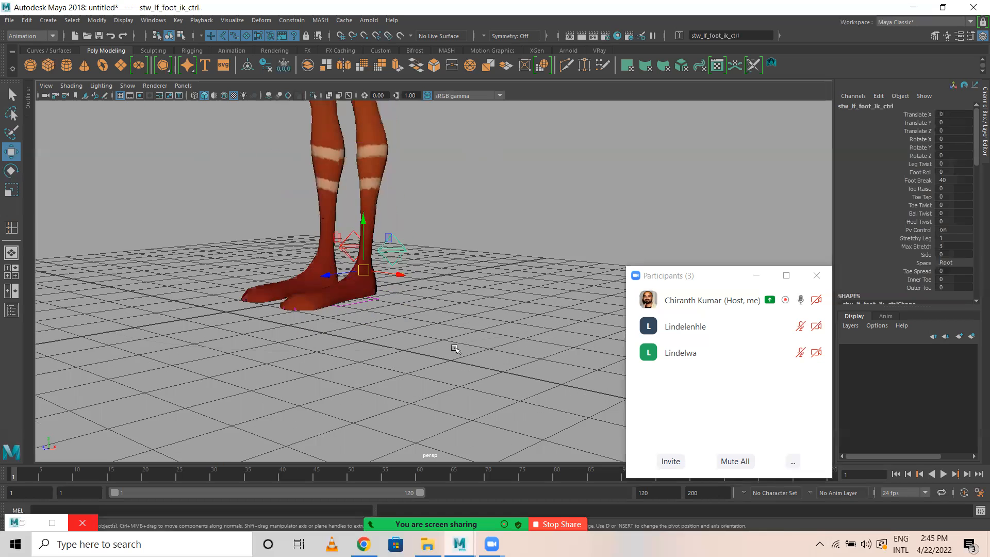
pyautogui.keyDown('alt'); pyautogui.moveTo(455, 348); pyautogui.dragTo(454, 381); pyautogui.keyUp('alt')
pyautogui.moveTo(364, 271); pyautogui.dragTo(419, 274)
pyautogui.hotkey('ctrl', 'z')
pyautogui.hotkey('ctrl', 'z')
pyautogui.hotkey('ctrl', 'z')
pyautogui.hotkey('ctrl', 'z')
pyautogui.hotkey('ctrl', 'z')
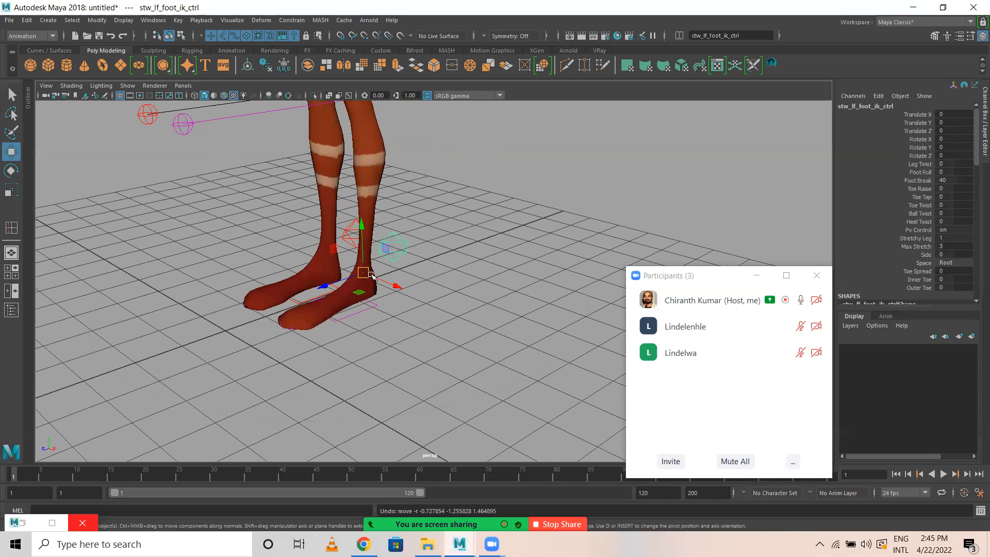
# Set the left foot IK control's Stretchy Leg to 0.
pyautogui.doubleClick(943, 237)
pyautogui.write('0')
pyautogui.press('Return')
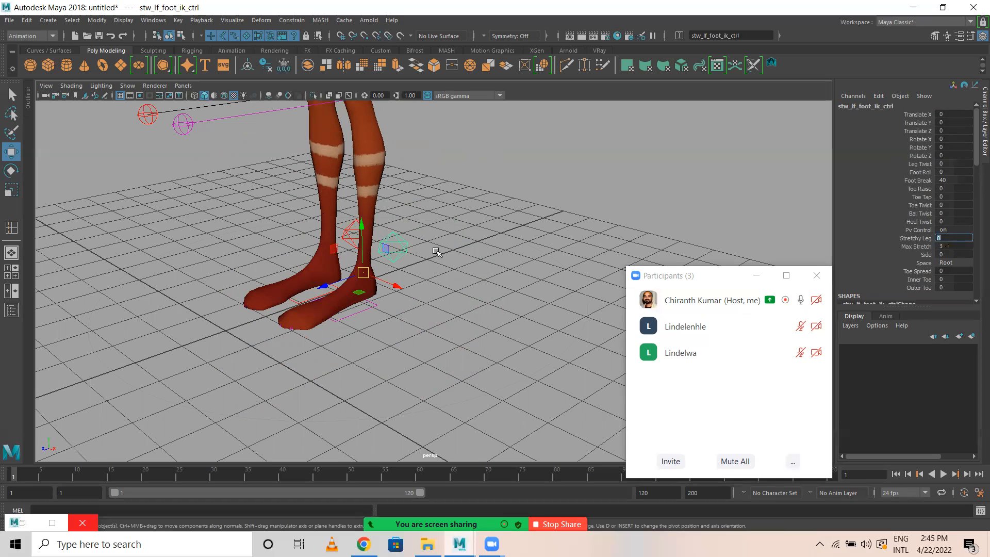
# Test moving the left foot IK control with Stretchy Leg at 0, and undo the moves.
pyautogui.click(390, 248)
pyautogui.moveTo(415, 270); pyautogui.dragTo(422, 247)
pyautogui.hotkey('ctrl', 'z')
pyautogui.hotkey('ctrl', 'z')
pyautogui.hotkey('ctrl', 'z')
pyautogui.hotkey('ctrl', 'z')
pyautogui.hotkey('ctrl', 'z')
pyautogui.hotkey('ctrl', 'z')
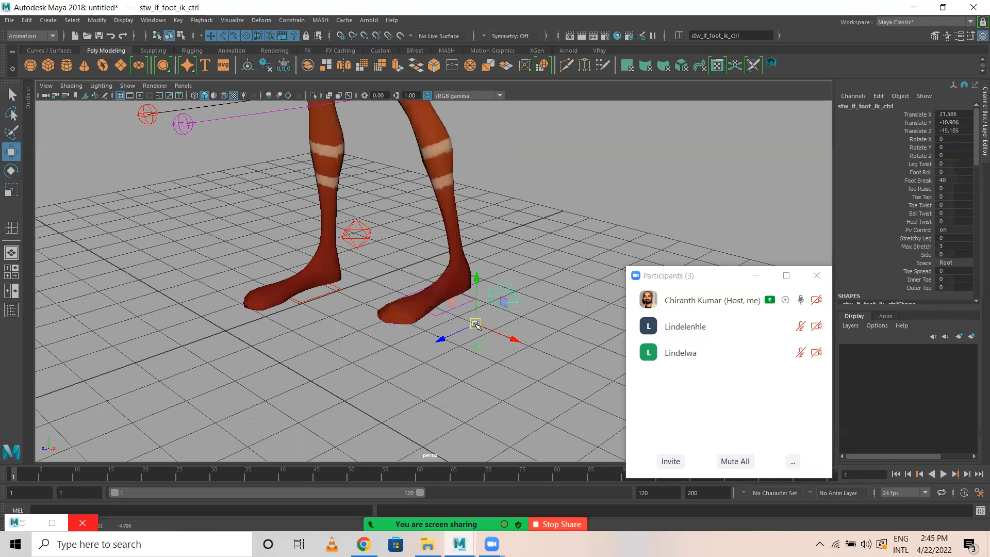
pyautogui.keyDown('alt'); pyautogui.moveTo(471, 323); pyautogui.dragTo(397, 329, button='right'); pyautogui.keyUp('alt')
pyautogui.keyDown('alt'); pyautogui.moveTo(377, 327); pyautogui.dragTo(399, 226); pyautogui.keyUp('alt')
pyautogui.hotkey('ctrl', 'z')
pyautogui.hotkey('ctrl', 'z')
pyautogui.hotkey('ctrl', 'z')
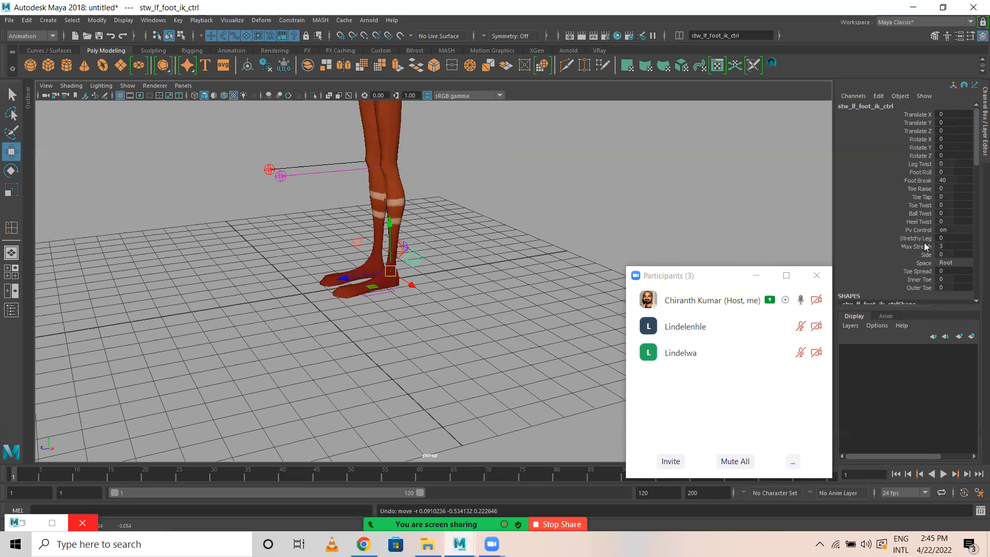
# Select the right foot IK control and set its Stretchy Leg to 0.
pyautogui.keyDown('alt'); pyautogui.moveTo(554, 273); pyautogui.dragTo(444, 258); pyautogui.keyUp('alt')
pyautogui.click(431, 224)
pyautogui.doubleClick(944, 237)
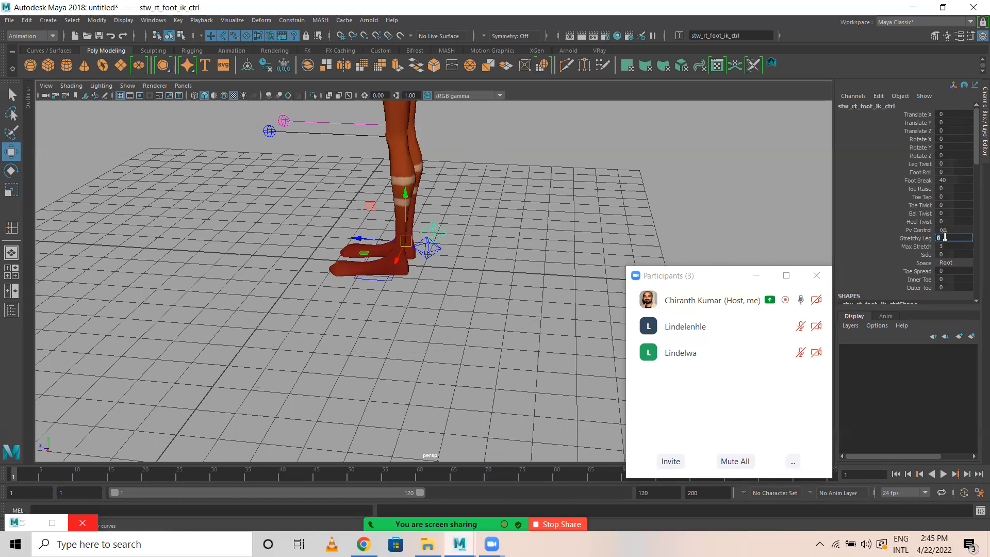
# Try adjusting the right foot IK control's Inner Toe attribute and undo the change.
pyautogui.keyDown('alt'); pyautogui.moveTo(304, 297); pyautogui.dragTo(278, 314); pyautogui.keyUp('alt')
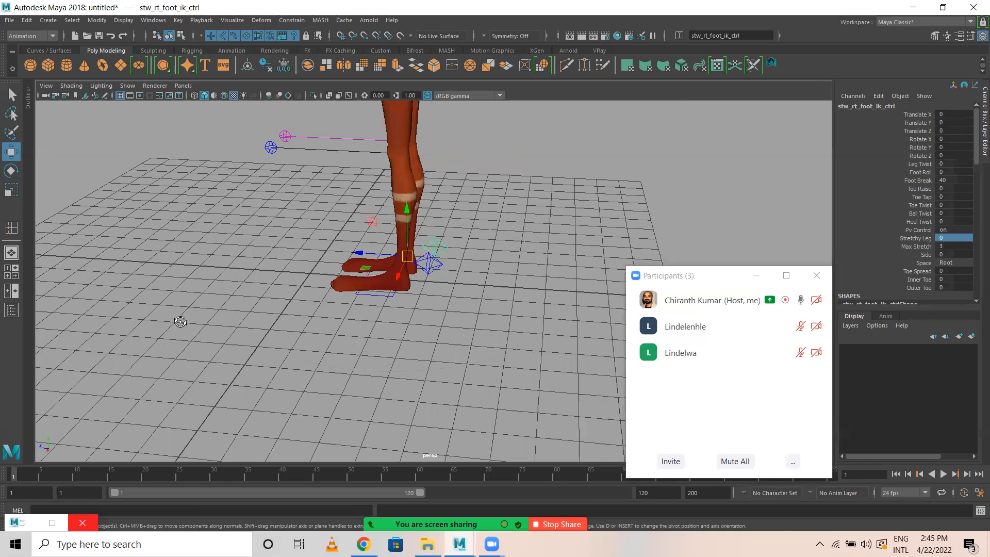
pyautogui.keyDown('alt'); pyautogui.moveTo(381, 444); pyautogui.dragTo(446, 394); pyautogui.keyUp('alt')
pyautogui.keyDown('alt'); pyautogui.moveTo(446, 394); pyautogui.dragTo(489, 387, button='right'); pyautogui.keyUp('alt')
pyautogui.keyDown('alt'); pyautogui.moveTo(221, 330); pyautogui.dragTo(248, 399); pyautogui.keyUp('alt')
pyautogui.keyDown('alt'); pyautogui.moveTo(216, 402); pyautogui.dragTo(302, 344, button='middle'); pyautogui.keyUp('alt')
pyautogui.keyDown('alt'); pyautogui.moveTo(301, 343); pyautogui.dragTo(322, 371); pyautogui.keyUp('alt')
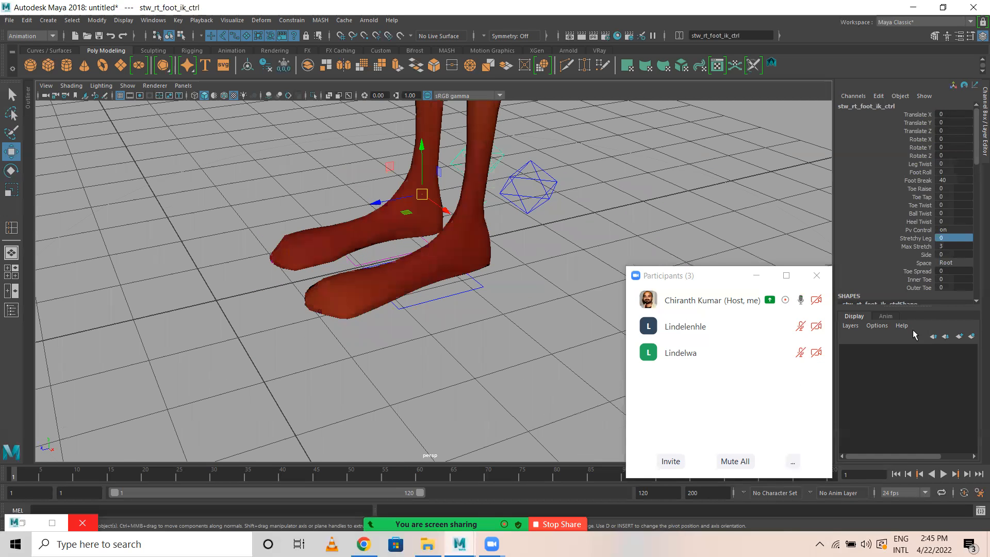
pyautogui.scroll(-5, 950, 239)
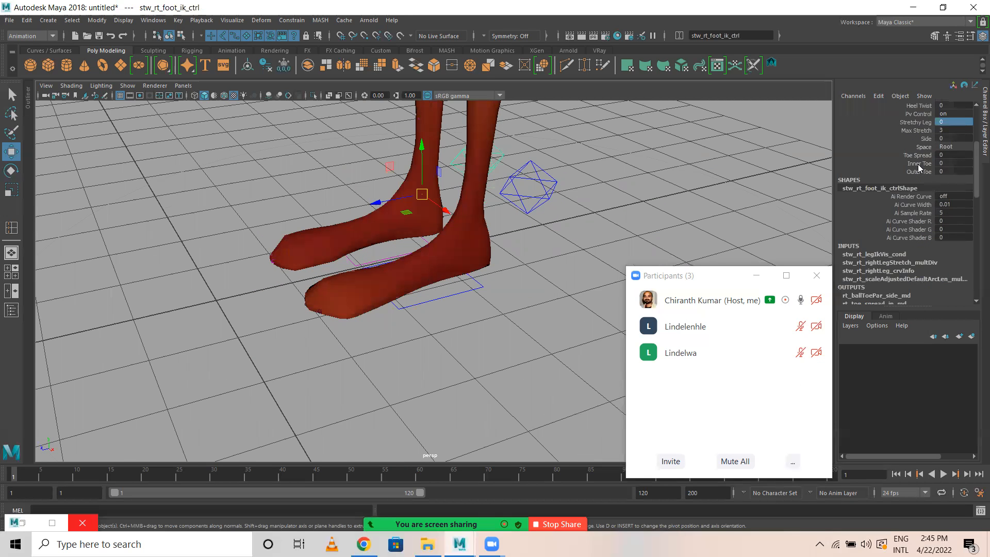
pyautogui.scroll(2, 926, 185)
pyautogui.click(918, 210)
pyautogui.moveTo(481, 212); pyautogui.dragTo(814, 268, button='middle')
pyautogui.hotkey('ctrl', 'z')
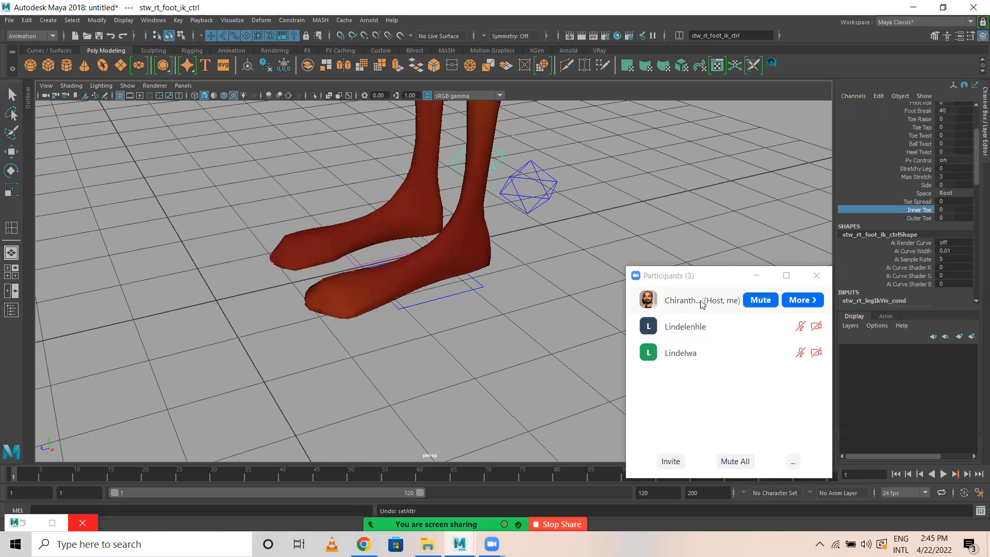
# Choose the right foot's Toe Spread, try adjusting its Toe Raise, and undo the change.
pyautogui.click(923, 201)
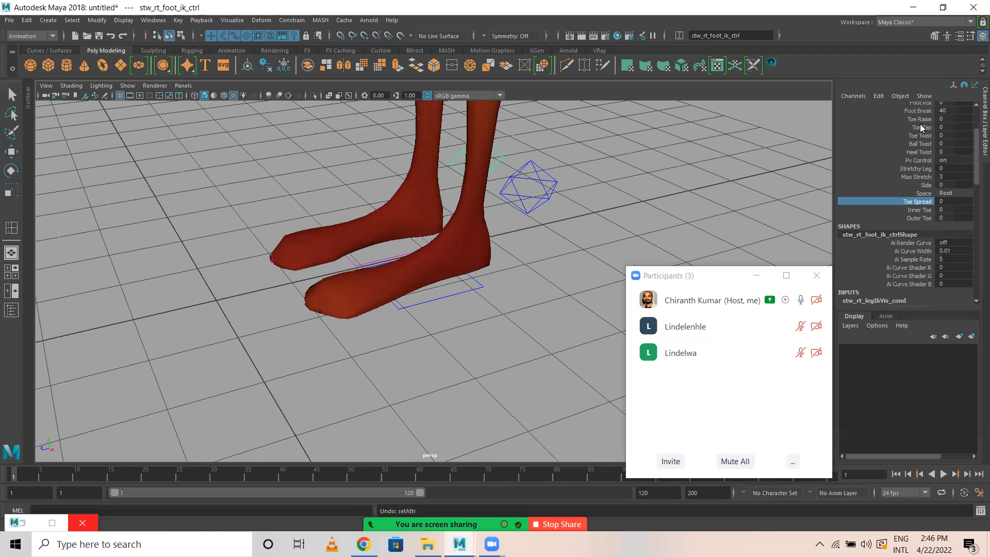
pyautogui.scroll(2, 921, 149)
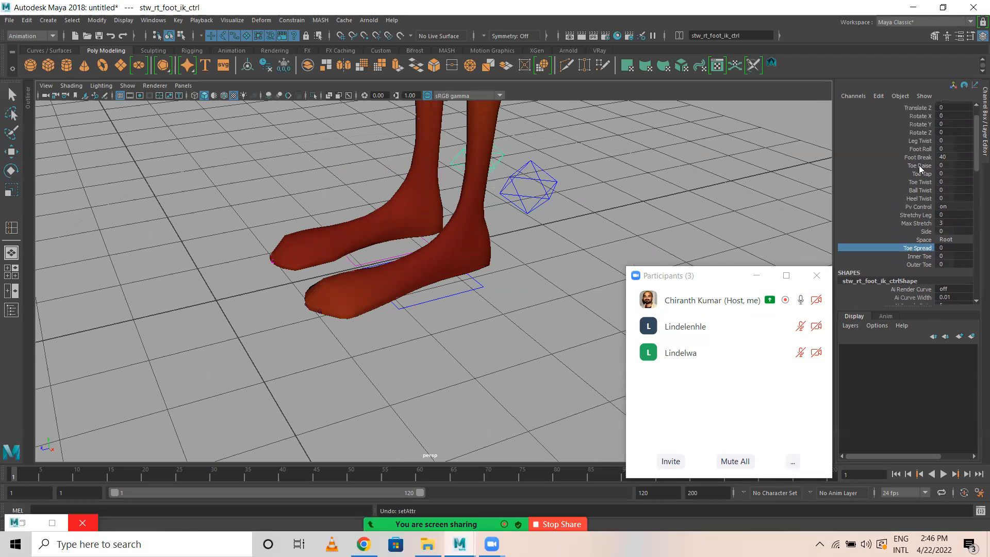
pyautogui.click(918, 165)
pyautogui.moveTo(794, 253)
pyautogui.mouseDown(button='middle')
pyautogui.moveTo(783, 253)
pyautogui.moveTo(802, 253)
pyautogui.mouseUp(button='middle')
pyautogui.hotkey('ctrl', 'z')
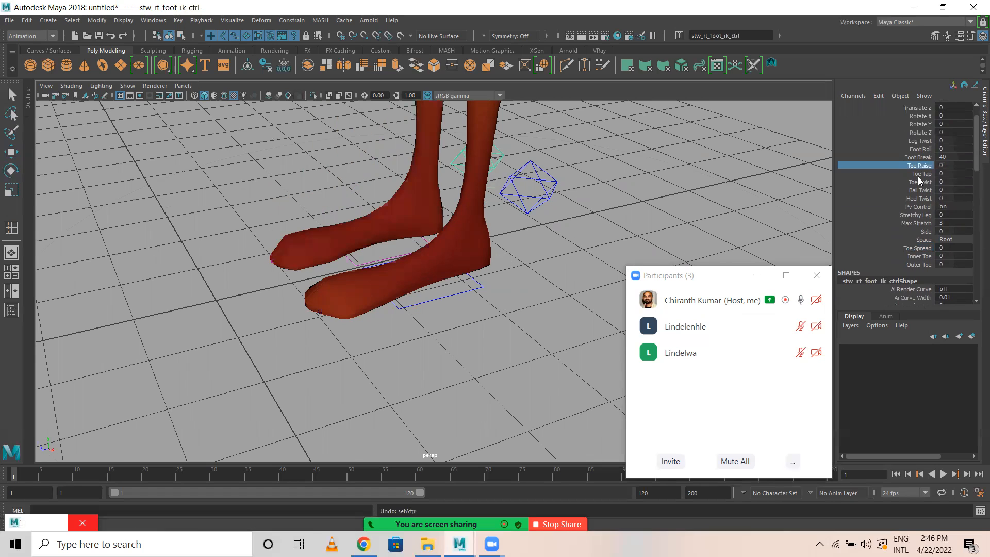
# Try adjusting the right foot IK control's Foot Break and undo the change.
pyautogui.click(919, 157)
pyautogui.hotkey('ctrl', 'z')
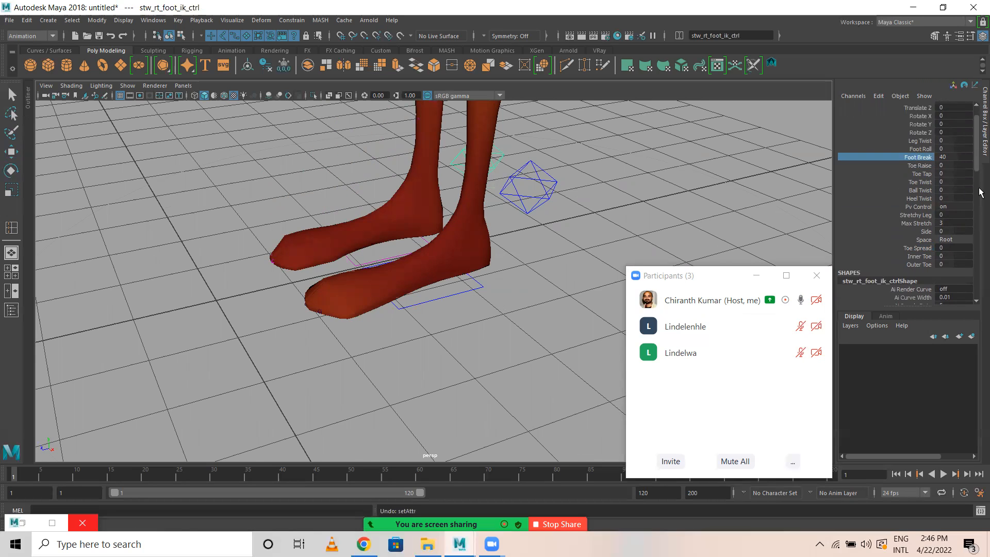
# Try adjusting the right foot IK control's Toe Tap and Ball Twist attributes and undo both changes.
pyautogui.click(919, 174)
pyautogui.moveTo(531, 227); pyautogui.dragTo(361, 197, button='middle')
pyautogui.hotkey('ctrl', 'z')
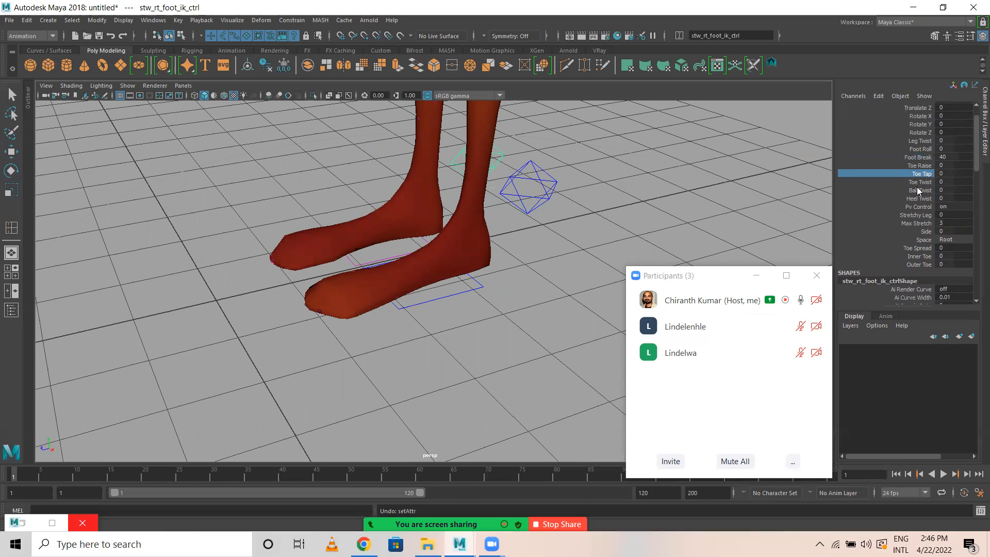
pyautogui.click(918, 190)
pyautogui.moveTo(446, 272); pyautogui.dragTo(355, 299, button='middle')
pyautogui.hotkey('ctrl', 'z')
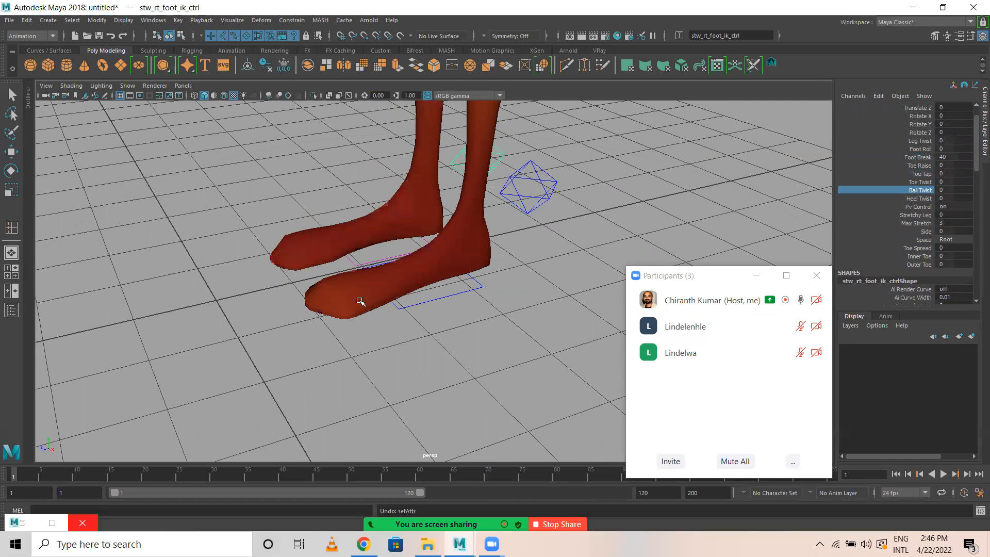
# Select the left elbow FK control and try out the Move and Rotate tools on it.
pyautogui.scroll(-5, 353, 318)
pyautogui.keyDown('alt'); pyautogui.moveTo(353, 318); pyautogui.dragTo(430, 248); pyautogui.keyUp('alt')
pyautogui.keyDown('alt'); pyautogui.moveTo(430, 245); pyautogui.dragTo(378, 403, button='middle'); pyautogui.keyUp('alt')
pyautogui.keyDown('alt'); pyautogui.moveTo(455, 270); pyautogui.dragTo(342, 343); pyautogui.keyUp('alt')
pyautogui.keyDown('alt'); pyautogui.moveTo(342, 342); pyautogui.dragTo(471, 221, button='right'); pyautogui.keyUp('alt')
pyautogui.keyDown('alt'); pyautogui.moveTo(471, 221); pyautogui.dragTo(455, 344, button='middle'); pyautogui.keyUp('alt')
pyautogui.keyDown('alt'); pyautogui.moveTo(526, 331); pyautogui.dragTo(323, 266, button='right'); pyautogui.keyUp('alt')
pyautogui.keyDown('alt'); pyautogui.moveTo(323, 266); pyautogui.dragTo(336, 293, button='middle'); pyautogui.keyUp('alt')
pyautogui.keyDown('alt'); pyautogui.moveTo(336, 293); pyautogui.dragTo(435, 287, button='right'); pyautogui.keyUp('alt')
pyautogui.keyDown('alt'); pyautogui.moveTo(485, 155); pyautogui.dragTo(465, 302, button='middle'); pyautogui.keyUp('alt')
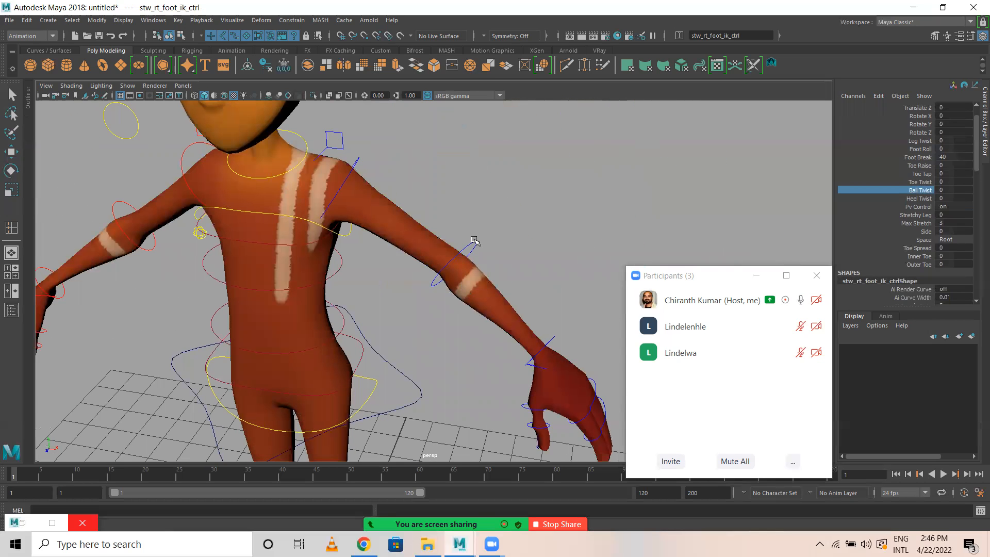
pyautogui.moveTo(479, 244); pyautogui.dragTo(481, 247)
pyautogui.press('w')
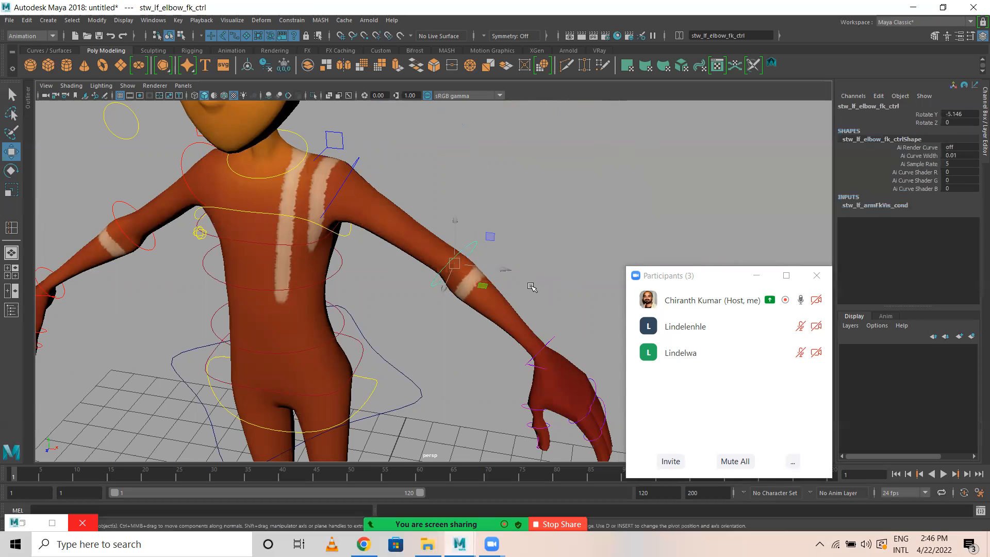
pyautogui.press('e')
pyautogui.keyDown('alt'); pyautogui.moveTo(505, 352); pyautogui.dragTo(456, 214, button='middle'); pyautogui.keyUp('alt')
pyautogui.keyDown('alt'); pyautogui.moveTo(586, 289); pyautogui.dragTo(445, 276, button='right'); pyautogui.keyUp('alt')
pyautogui.keyDown('alt'); pyautogui.moveTo(445, 276); pyautogui.dragTo(453, 325, button='middle'); pyautogui.keyUp('alt')
pyautogui.press('w')
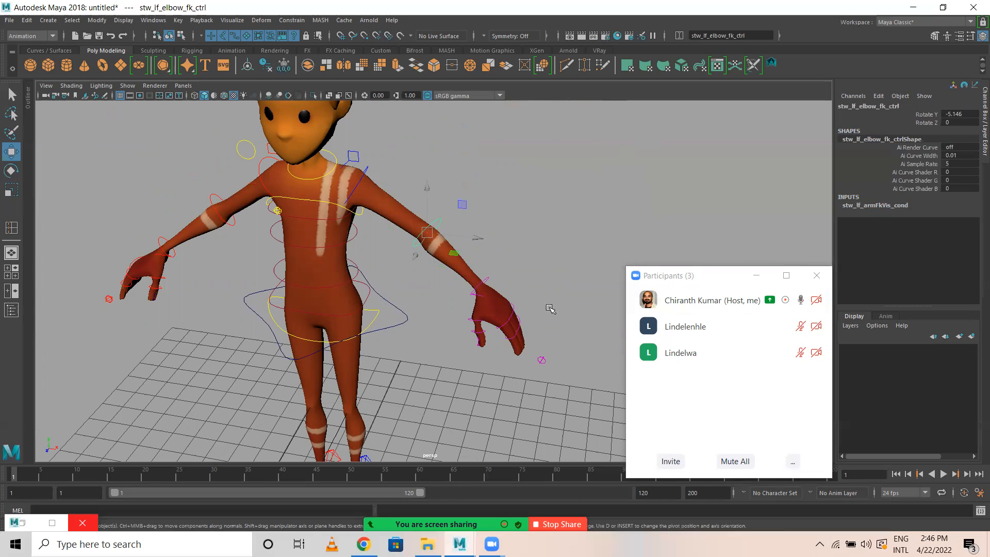
# Try rotating the left wrist FK control, undo the rotation and clear the selection.
pyautogui.click(484, 281)
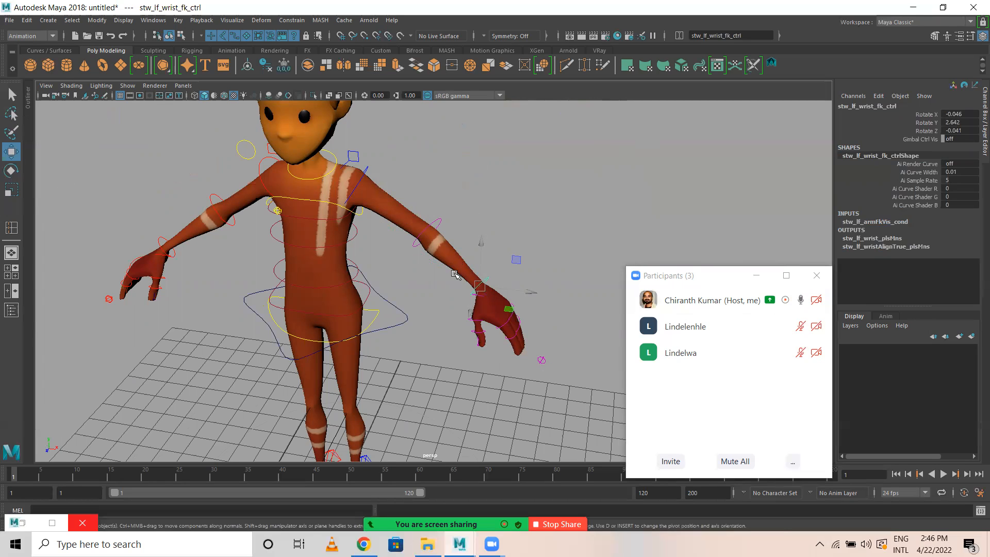
pyautogui.press('e')
pyautogui.moveTo(452, 258); pyautogui.dragTo(441, 175)
pyautogui.hotkey('ctrl', 'z')
pyautogui.hotkey('ctrl', 'z')
pyautogui.hotkey('ctrl', 'z')
pyautogui.hotkey('ctrl', 'z')
pyautogui.hotkey('ctrl', 'z')
pyautogui.hotkey('ctrl', 'z')
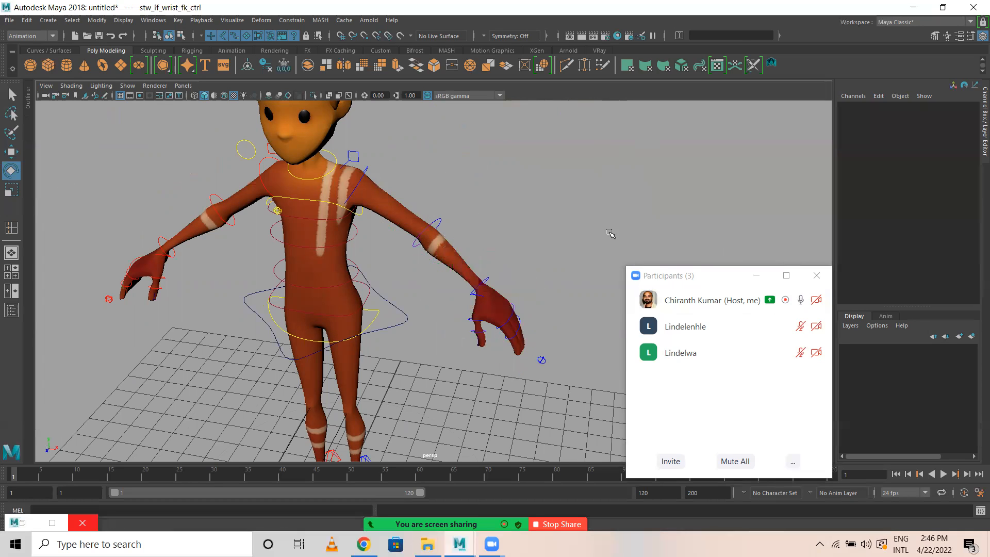
# Select the left arm control beside the hand and set its Snap IK/FK to FK.
pyautogui.press('w')
pyautogui.moveTo(536, 348); pyautogui.dragTo(567, 390)
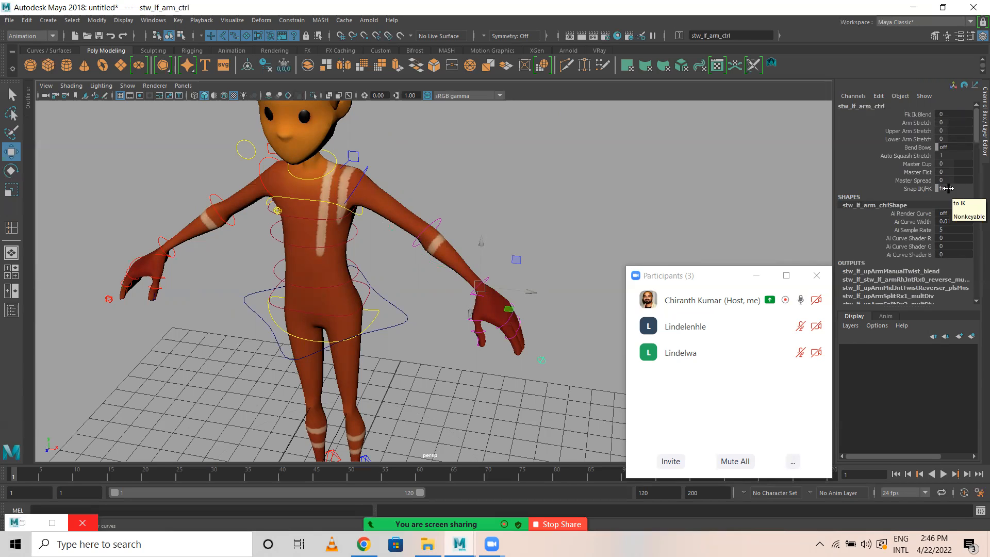
pyautogui.click(954, 188)
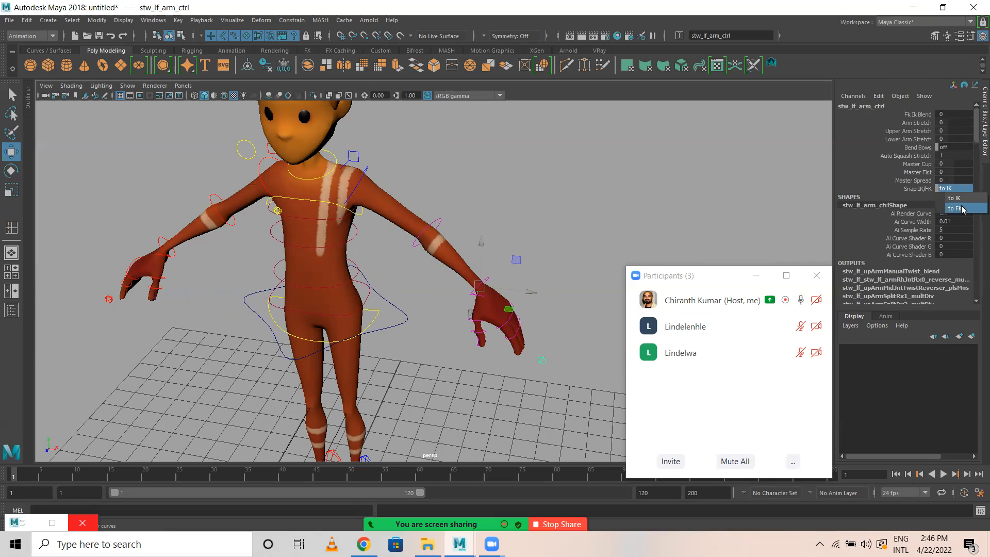
pyautogui.click(960, 208)
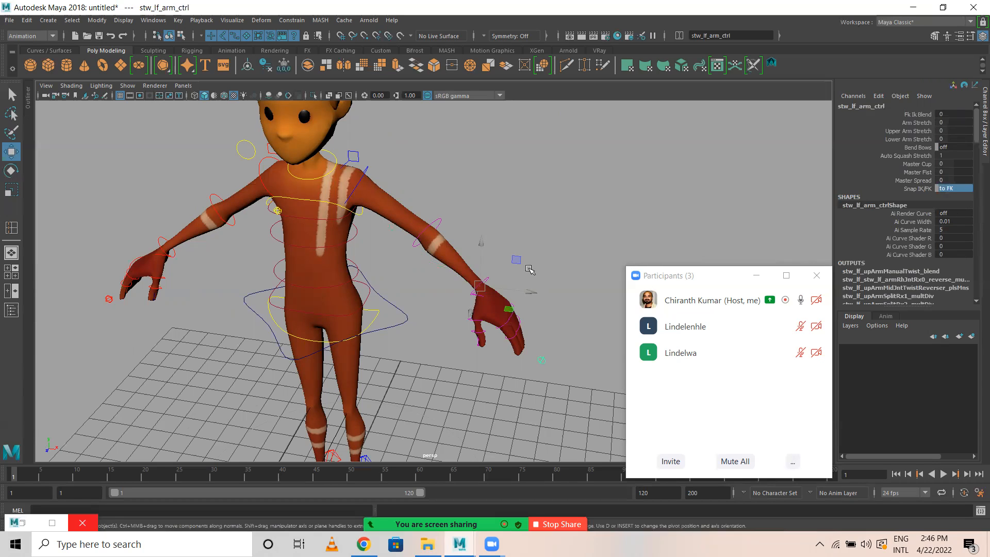
# Check the left wrist FK control, set the left arm control's Snap IK/FK to IK, and deselect it.
pyautogui.click(480, 285)
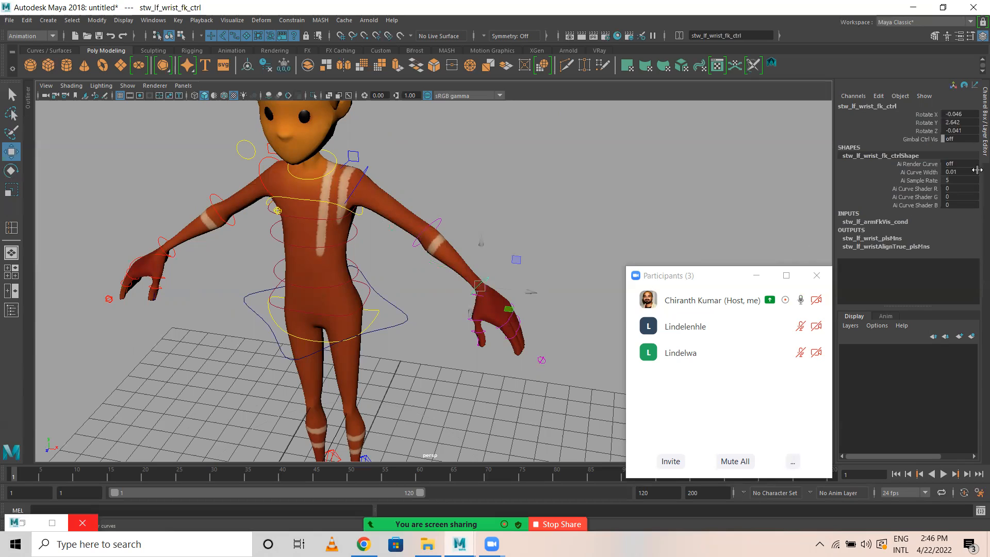
pyautogui.click(542, 360)
pyautogui.click(954, 189)
pyautogui.click(955, 198)
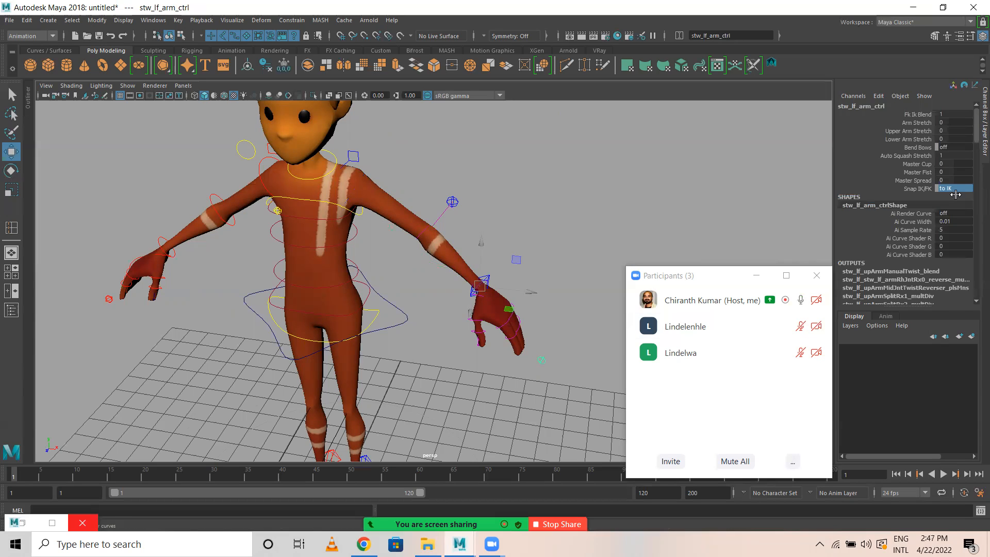
pyautogui.click(606, 220)
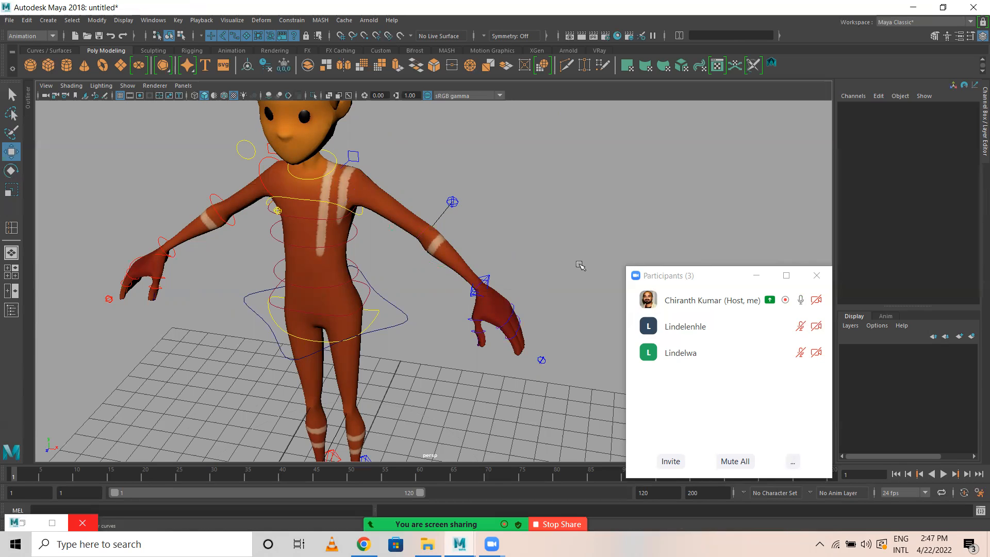
# Test a move of the left arm IK control, undo it, and set the control's Stretchy Arm to 0.
pyautogui.keyDown('alt'); pyautogui.moveTo(577, 264); pyautogui.dragTo(528, 331); pyautogui.keyUp('alt')
pyautogui.click(533, 355)
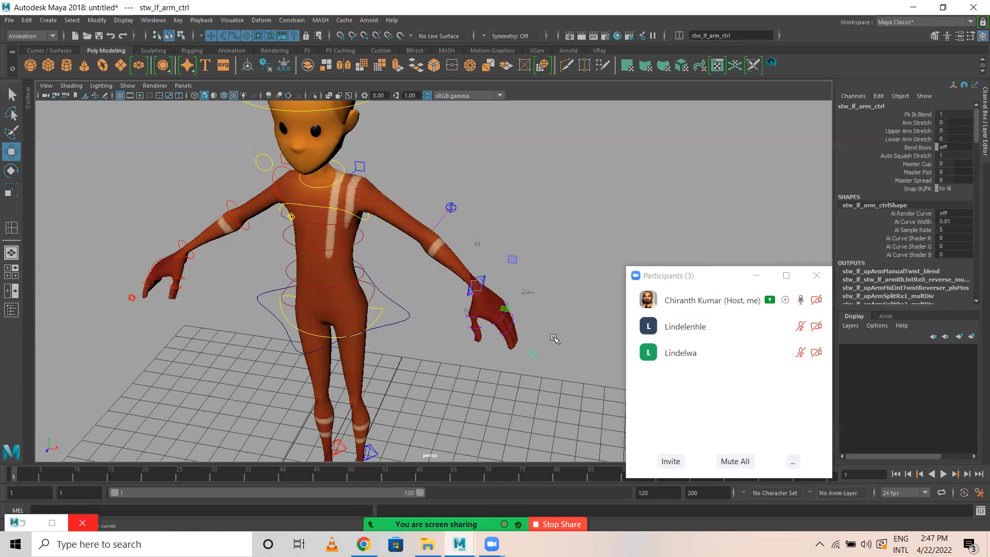
pyautogui.keyDown('alt'); pyautogui.moveTo(490, 292); pyautogui.dragTo(481, 316); pyautogui.keyUp('alt')
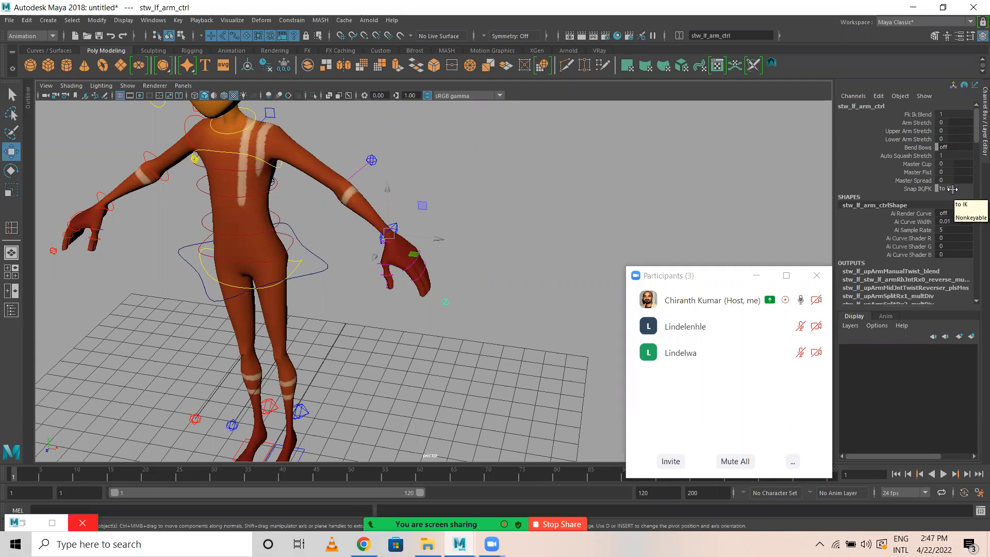
pyautogui.click(391, 231)
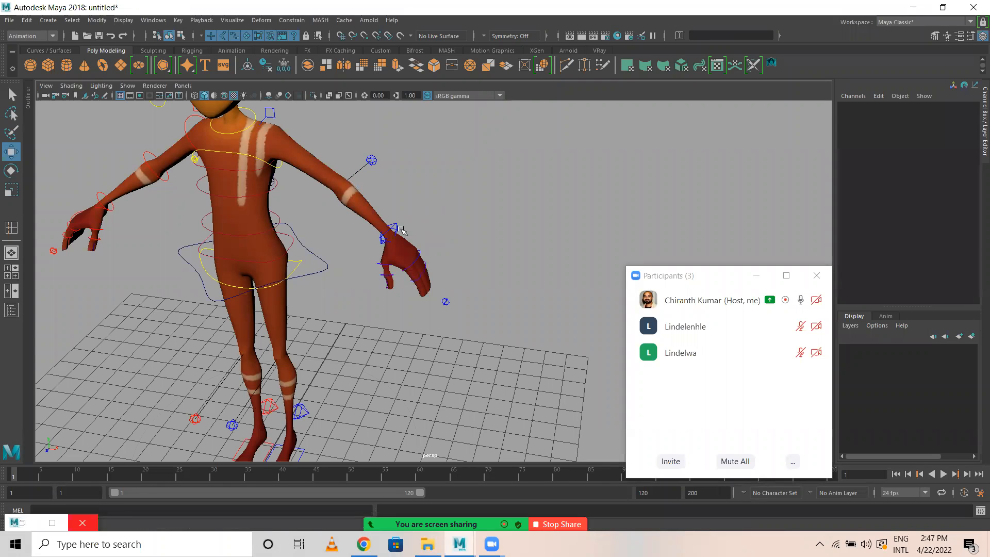
pyautogui.keyDown('alt'); pyautogui.moveTo(366, 266); pyautogui.dragTo(431, 260); pyautogui.keyUp('alt')
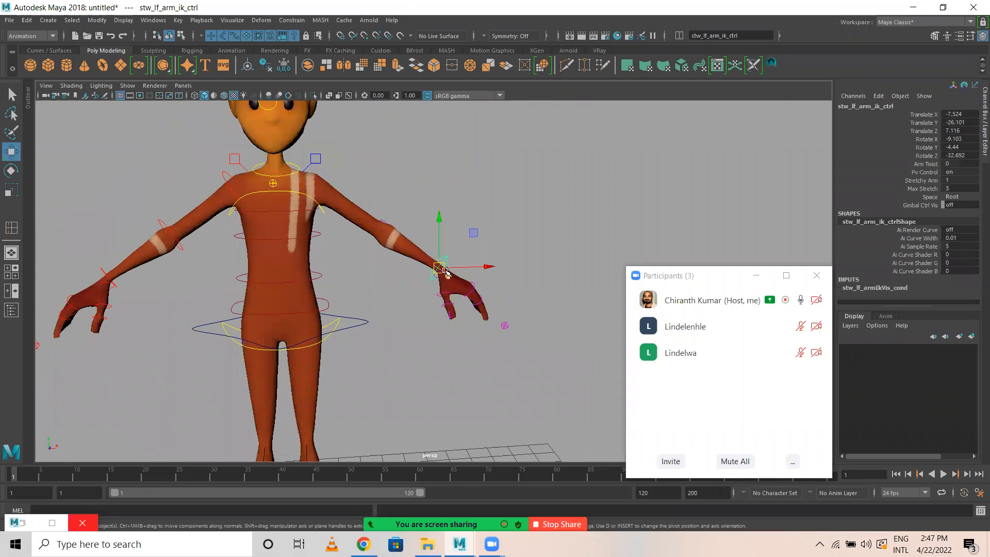
pyautogui.moveTo(339, 196); pyautogui.dragTo(434, 287)
pyautogui.hotkey('ctrl', 'z')
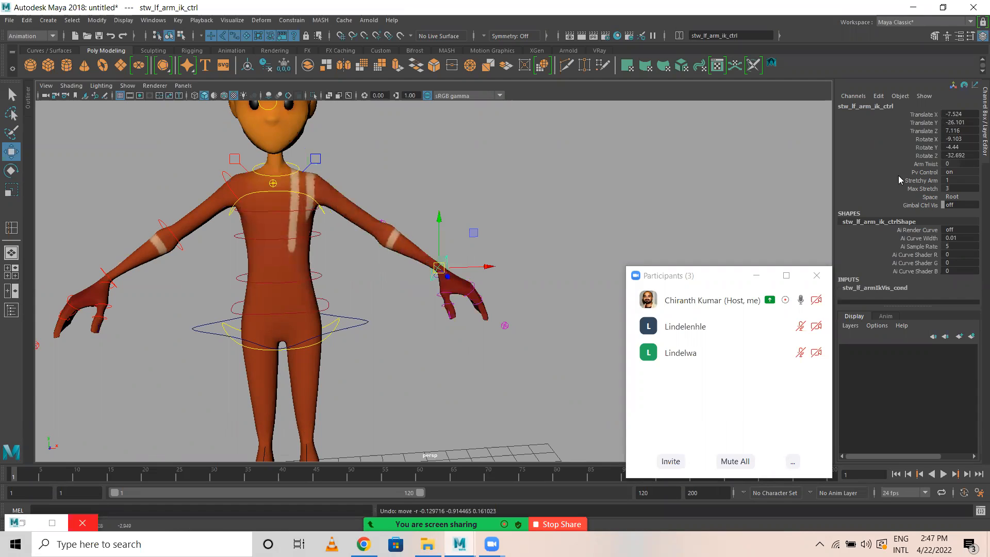
pyautogui.doubleClick(958, 182)
pyautogui.press('Return')
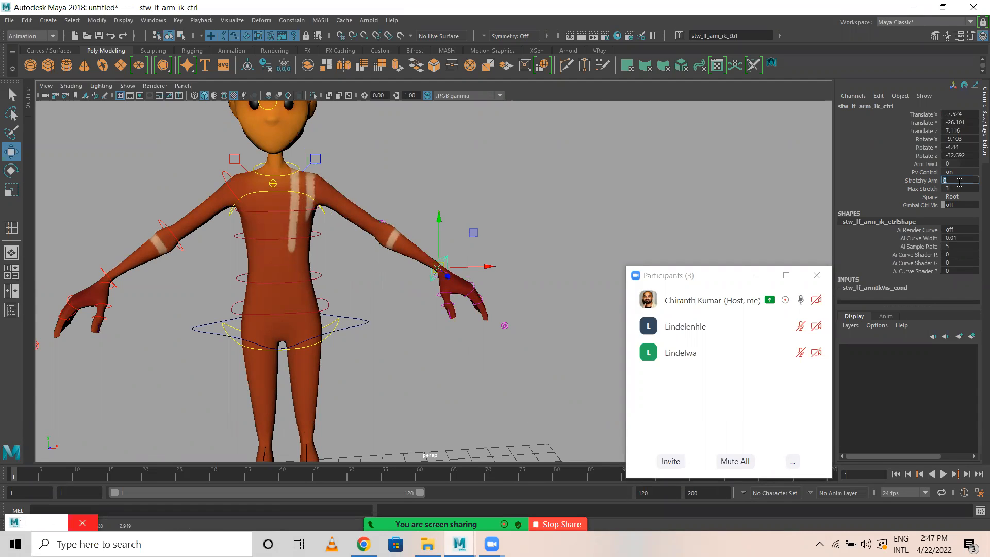
# Select the right arm control, set its Snap IK/FK to IK, and deselect it.
pyautogui.keyDown('alt'); pyautogui.moveTo(376, 251); pyautogui.dragTo(331, 316); pyautogui.keyUp('alt')
pyautogui.keyDown('alt'); pyautogui.moveTo(331, 316); pyautogui.dragTo(277, 263, button='middle'); pyautogui.keyUp('alt')
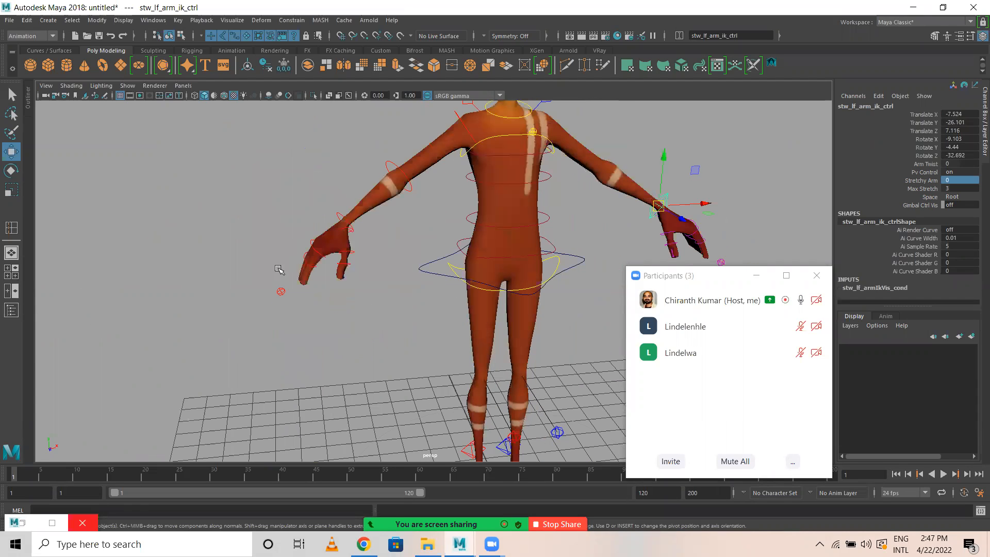
pyautogui.click(281, 293)
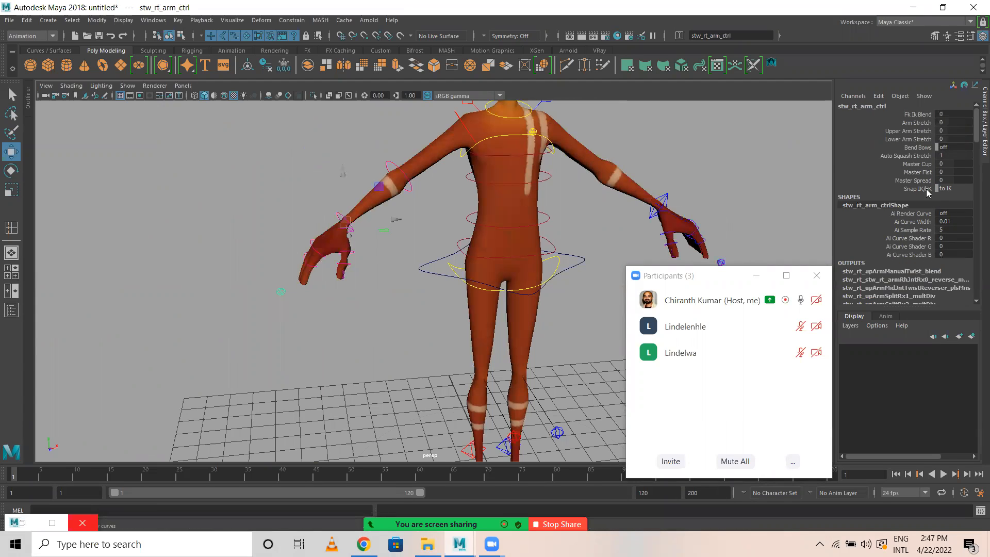
pyautogui.click(958, 188)
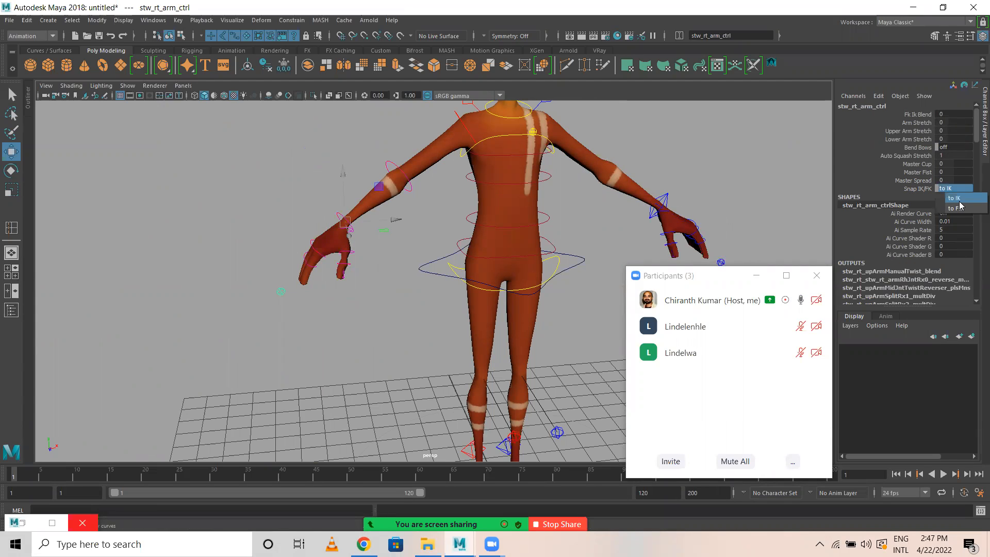
pyautogui.click(959, 203)
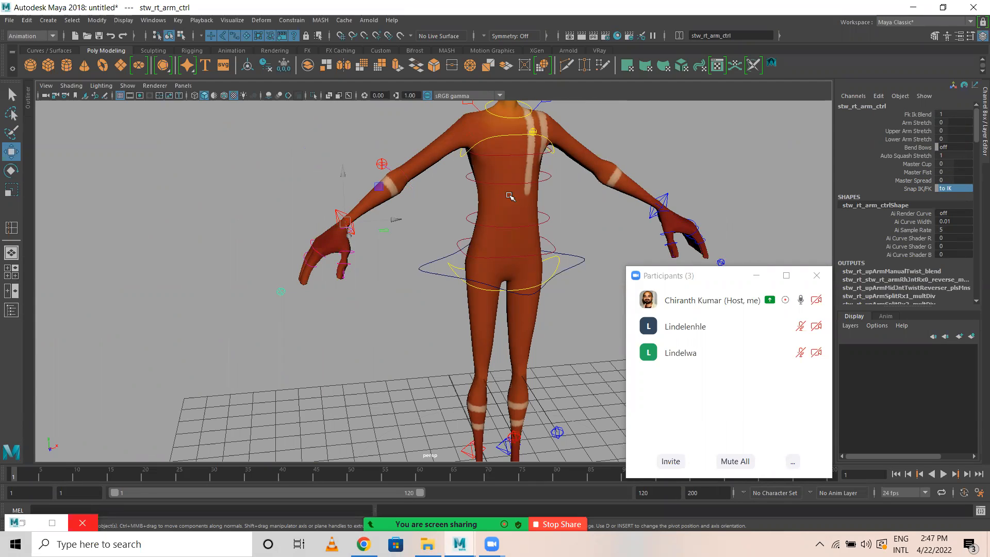
pyautogui.click(317, 184)
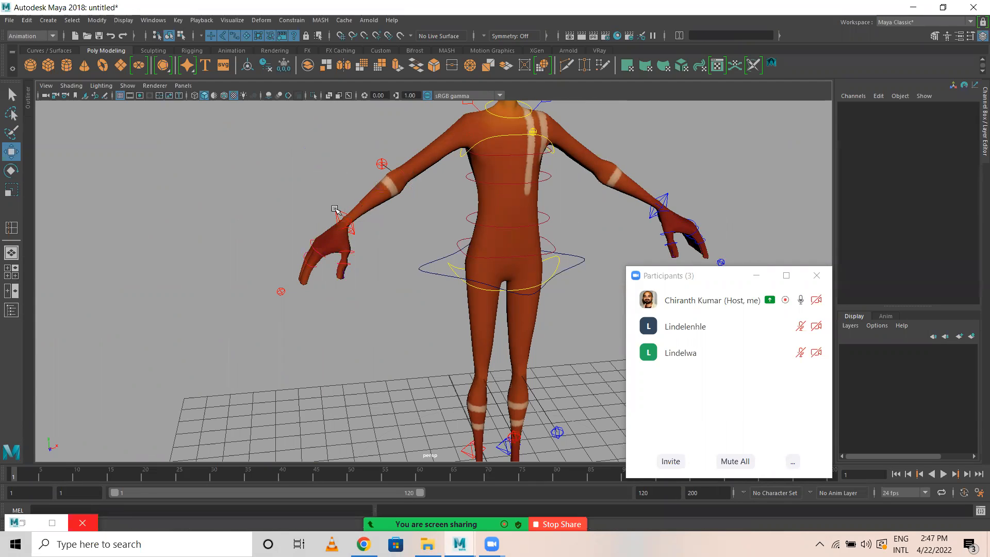
# Select the right arm IK control and set its Stretchy Arm to 0.
pyautogui.click(341, 216)
pyautogui.doubleClick(954, 178)
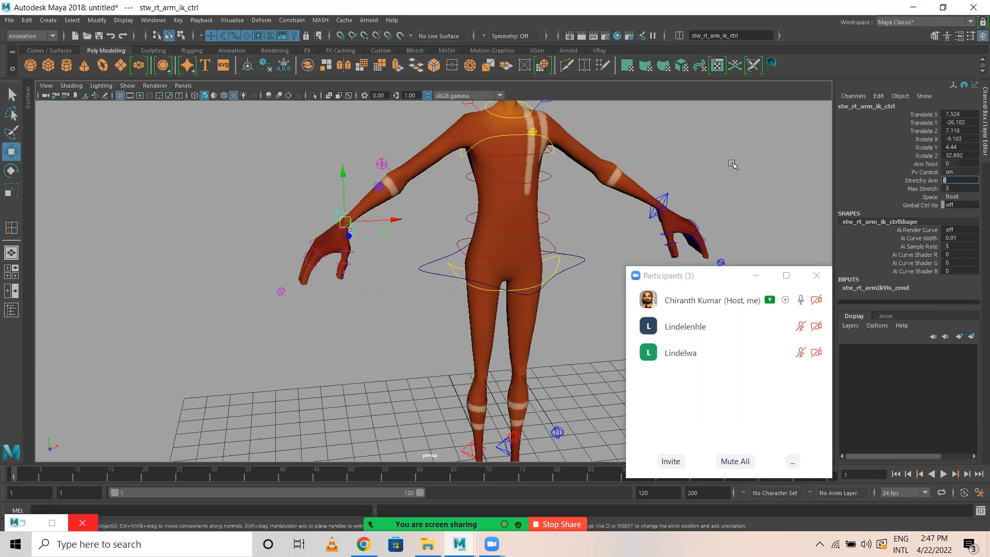
pyautogui.click(356, 219)
pyautogui.click(336, 211)
pyautogui.moveTo(345, 223)
pyautogui.mouseDown()
pyautogui.moveTo(252, 271)
pyautogui.moveTo(444, 185)
pyautogui.moveTo(283, 248)
pyautogui.moveTo(344, 229)
pyautogui.mouseUp()
# Try the Rotate tool on the neck control, undo the change, and clear the selection.
pyautogui.keyDown('alt'); pyautogui.moveTo(678, 179); pyautogui.dragTo(503, 386, button='middle'); pyautogui.keyUp('alt')
pyautogui.keyDown('alt'); pyautogui.moveTo(408, 285); pyautogui.dragTo(406, 263); pyautogui.keyUp('alt')
pyautogui.click(342, 268)
pyautogui.press('e')
pyautogui.hotkey('ctrl', 'z')
pyautogui.click(436, 249)
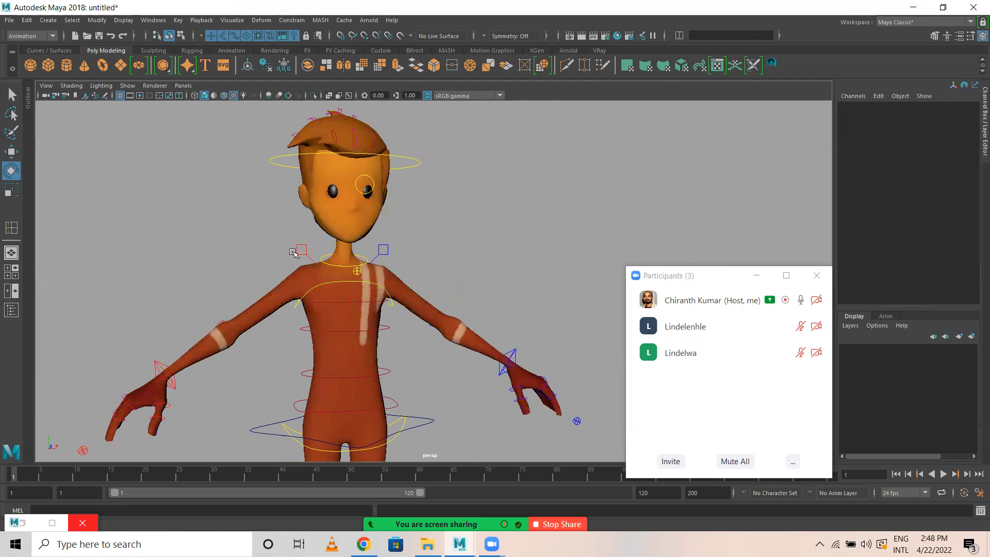
# Try moving the right clavicle control above the shoulder and undo the move.
pyautogui.keyDown('alt'); pyautogui.moveTo(300, 253); pyautogui.dragTo(339, 262); pyautogui.keyUp('alt')
pyautogui.press('w')
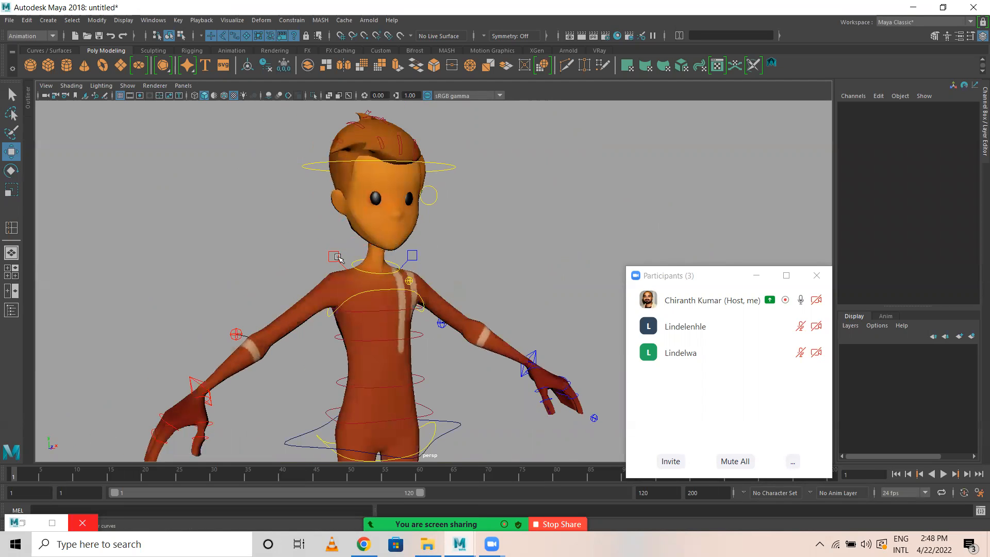
pyautogui.click(334, 257)
pyautogui.moveTo(376, 288); pyautogui.dragTo(340, 263)
pyautogui.hotkey('ctrl', 'z')
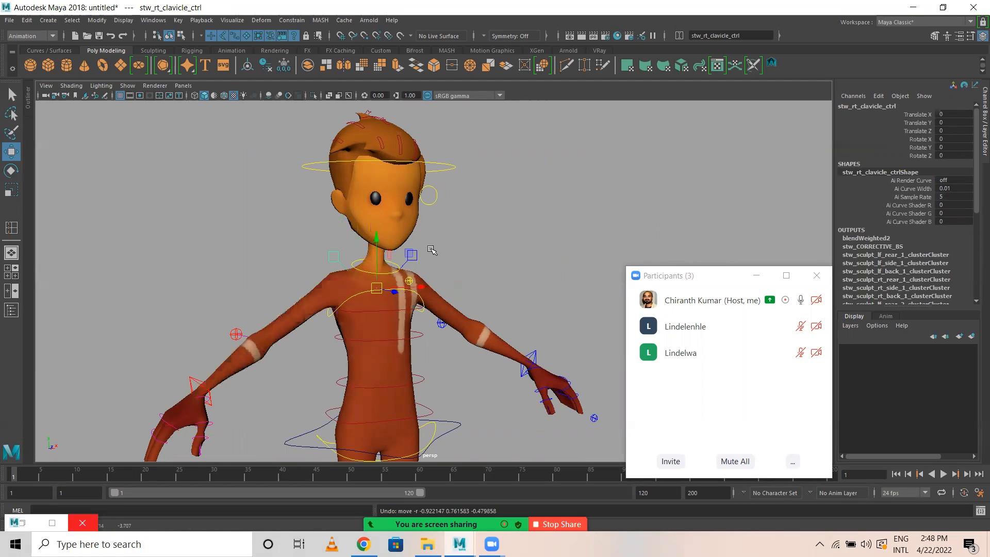
# Select the left clavicle control and try rotating it.
pyautogui.click(412, 255)
pyautogui.press('e')
pyautogui.moveTo(435, 266); pyautogui.dragTo(450, 258)
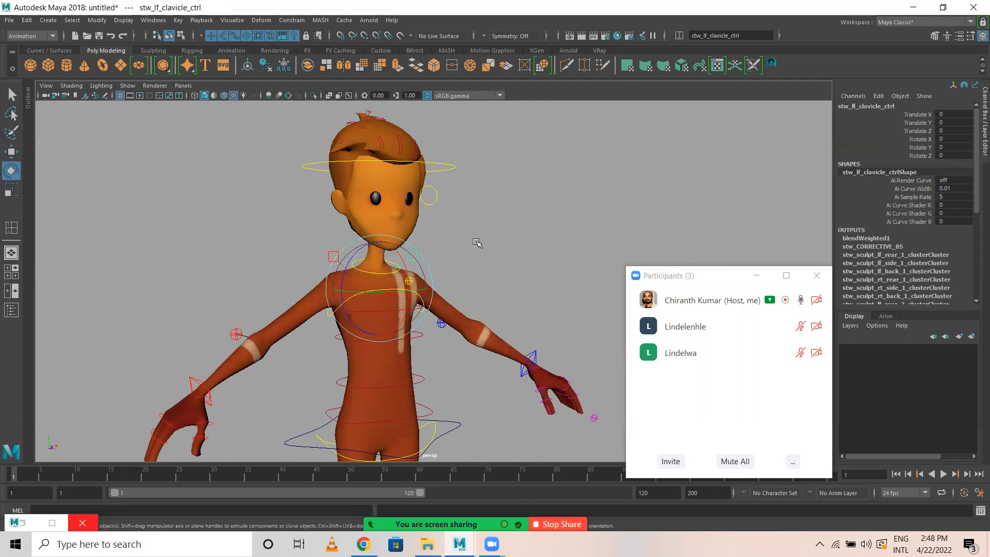
# Try moving and rotating the head control, undo the changes, and clear the selection.
pyautogui.click(435, 199)
pyautogui.press('w')
pyautogui.moveTo(444, 154); pyautogui.dragTo(461, 232)
pyautogui.moveTo(351, 248); pyautogui.dragTo(396, 226)
pyautogui.hotkey('ctrl', 'z')
pyautogui.press('e')
pyautogui.hotkey('ctrl', 'z')
pyautogui.hotkey('ctrl', 'z')
pyautogui.hotkey('ctrl', 'z')
pyautogui.hotkey('ctrl', 'z')
pyautogui.hotkey('ctrl', 'z')
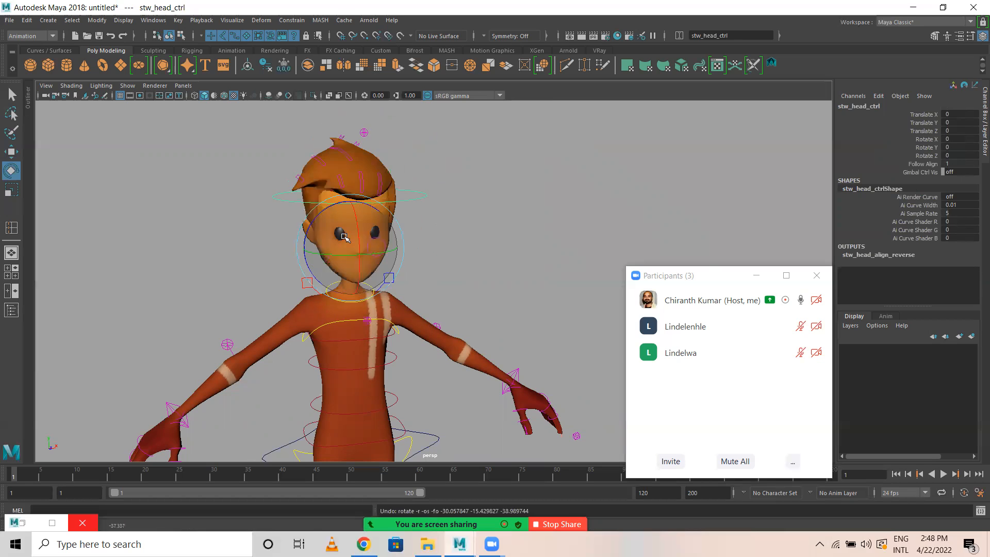
pyautogui.click(499, 264)
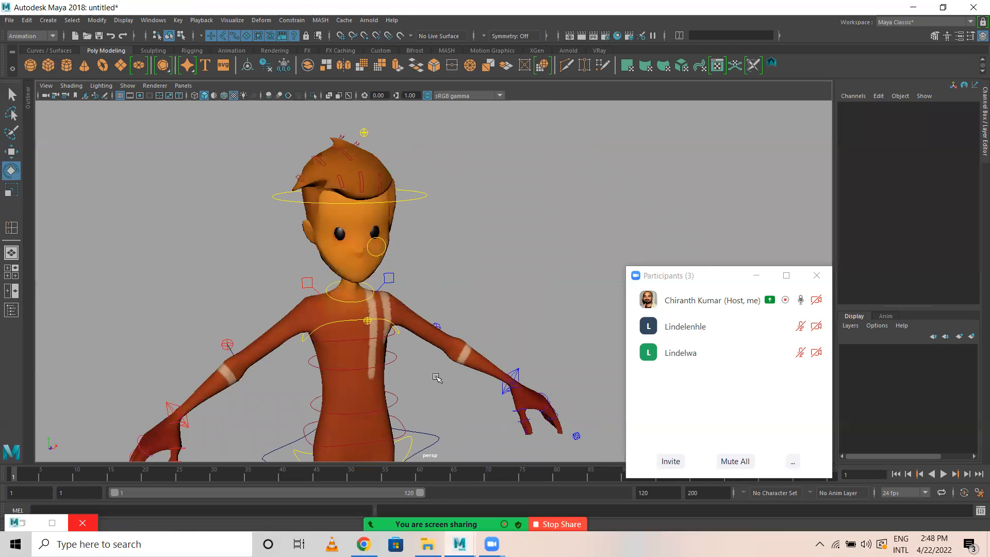
# Try moving the left elbow pole vector control behind the arm and undo the move.
pyautogui.keyDown('alt'); pyautogui.moveTo(437, 376); pyautogui.dragTo(412, 137, button='middle'); pyautogui.keyUp('alt')
pyautogui.keyDown('alt'); pyautogui.moveTo(582, 328); pyautogui.dragTo(359, 316, button='right'); pyautogui.keyUp('alt')
pyautogui.keyDown('alt'); pyautogui.moveTo(359, 316); pyautogui.dragTo(309, 328); pyautogui.keyUp('alt')
pyautogui.keyDown('alt'); pyautogui.moveTo(310, 328); pyautogui.dragTo(331, 351, button='right'); pyautogui.keyUp('alt')
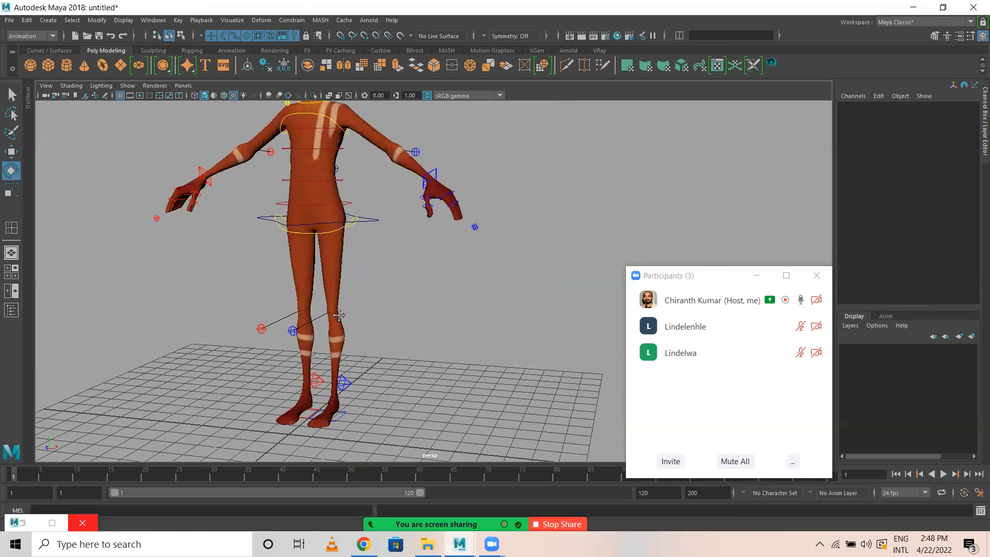
pyautogui.keyDown('alt'); pyautogui.moveTo(425, 241); pyautogui.dragTo(444, 290, button='middle'); pyautogui.keyUp('alt')
pyautogui.keyDown('alt'); pyautogui.moveTo(411, 259); pyautogui.dragTo(398, 268); pyautogui.keyUp('alt')
pyautogui.press('w')
pyautogui.moveTo(444, 210); pyautogui.dragTo(455, 177)
pyautogui.hotkey('ctrl', 'z')
# Select the spine curvature control behind the back, try moving it, and undo the move.
pyautogui.keyDown('alt'); pyautogui.moveTo(477, 257); pyautogui.dragTo(458, 242); pyautogui.keyUp('alt')
pyautogui.click(431, 231)
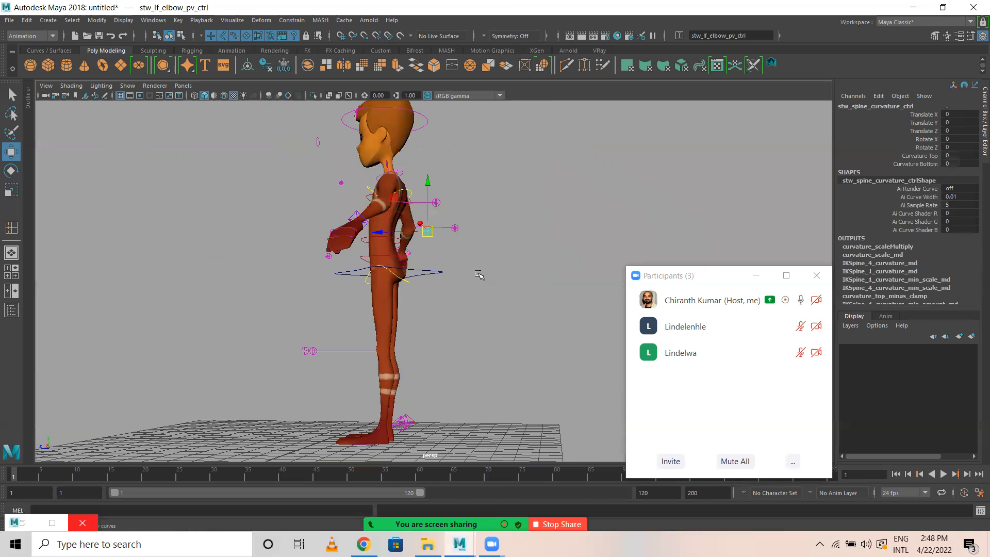
pyautogui.keyDown('alt'); pyautogui.moveTo(518, 281); pyautogui.dragTo(486, 305); pyautogui.keyUp('alt')
pyautogui.keyDown('alt'); pyautogui.moveTo(486, 304); pyautogui.dragTo(510, 301, button='right'); pyautogui.keyUp('alt')
pyautogui.keyDown('alt'); pyautogui.moveTo(447, 247); pyautogui.dragTo(446, 268, button='middle'); pyautogui.keyUp('alt')
pyautogui.moveTo(447, 268)
pyautogui.mouseDown()
pyautogui.moveTo(466, 242)
pyautogui.moveTo(486, 246)
pyautogui.moveTo(453, 270)
pyautogui.moveTo(449, 257)
pyautogui.mouseUp()
pyautogui.hotkey('ctrl', 'z')
# Select the FK hip control around the lower torso, try rotating it, and undo the rotation.
pyautogui.click(602, 213)
pyautogui.keyDown('alt'); pyautogui.moveTo(602, 213); pyautogui.dragTo(511, 325); pyautogui.keyUp('alt')
pyautogui.click(376, 335)
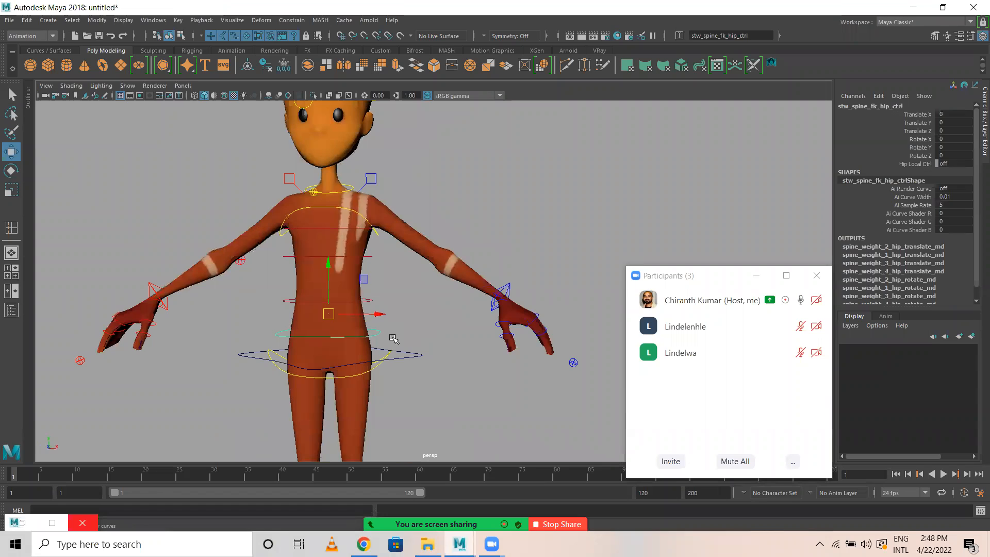
pyautogui.keyDown('alt'); pyautogui.moveTo(408, 324); pyautogui.dragTo(433, 330); pyautogui.keyUp('alt')
pyautogui.keyDown('alt'); pyautogui.moveTo(433, 330); pyautogui.dragTo(460, 345, button='right'); pyautogui.keyUp('alt')
pyautogui.keyDown('alt'); pyautogui.moveTo(455, 345); pyautogui.dragTo(451, 362, button='middle'); pyautogui.keyUp('alt')
pyautogui.press('e')
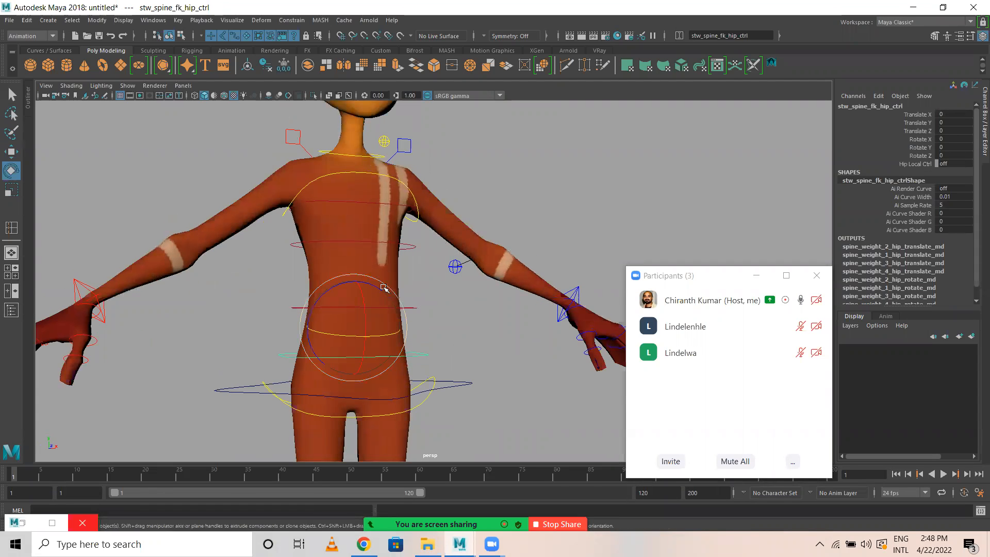
pyautogui.moveTo(393, 302); pyautogui.dragTo(459, 324)
pyautogui.hotkey('ctrl', 'z')
pyautogui.hotkey('ctrl', 'z')
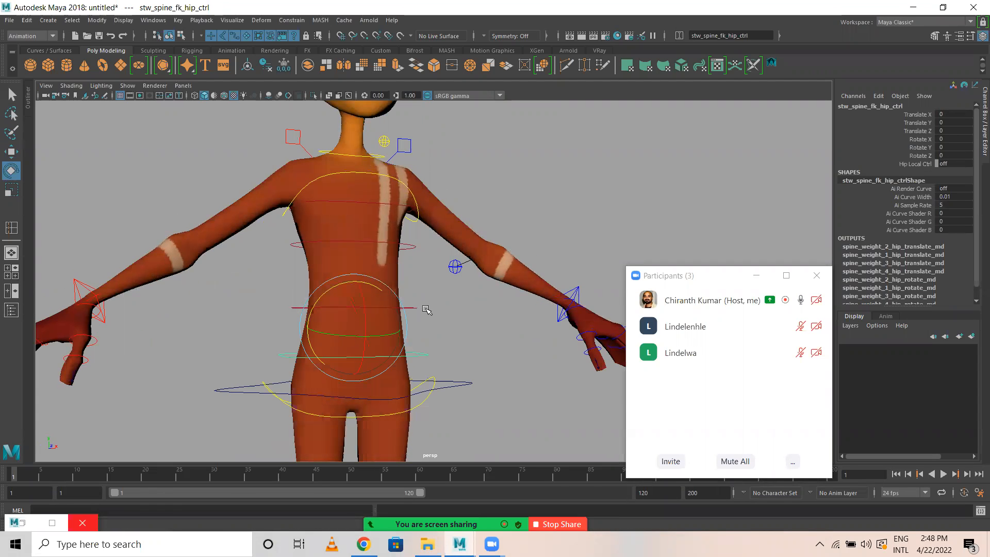
# Try rotating the FK hip control once more, undo the rotation, and clear the selection.
pyautogui.click(392, 283)
pyautogui.moveTo(344, 282); pyautogui.dragTo(469, 335)
pyautogui.hotkey('ctrl', 'z')
pyautogui.click(476, 341)
pyautogui.scroll(-3, 477, 342)
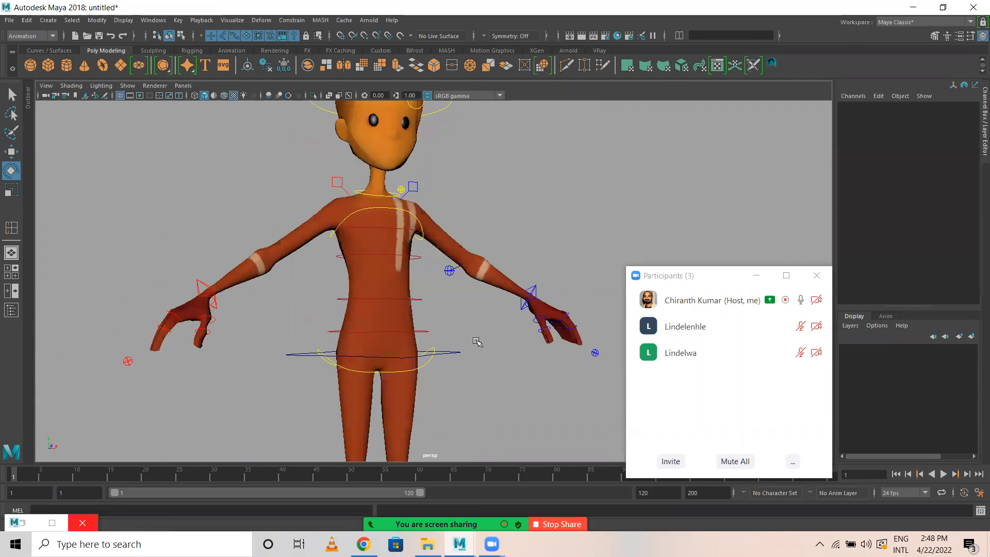
# Examine the whole rig and its controls from above and from the front, with the participants window moved aside.
pyautogui.keyDown('alt'); pyautogui.moveTo(163, 286); pyautogui.dragTo(88, 287, button='right'); pyautogui.keyUp('alt')
pyautogui.keyDown('alt'); pyautogui.moveTo(353, 248); pyautogui.dragTo(326, 278); pyautogui.keyUp('alt')
pyautogui.keyDown('alt'); pyautogui.moveTo(329, 289); pyautogui.dragTo(437, 336, button='right'); pyautogui.keyUp('alt')
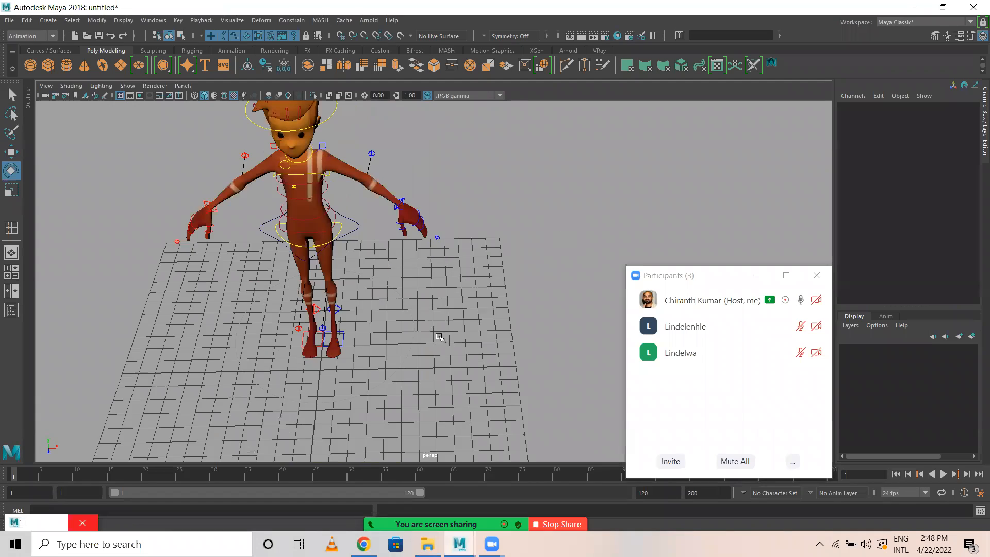
pyautogui.keyDown('alt'); pyautogui.moveTo(429, 331); pyautogui.dragTo(431, 353, button='middle'); pyautogui.keyUp('alt')
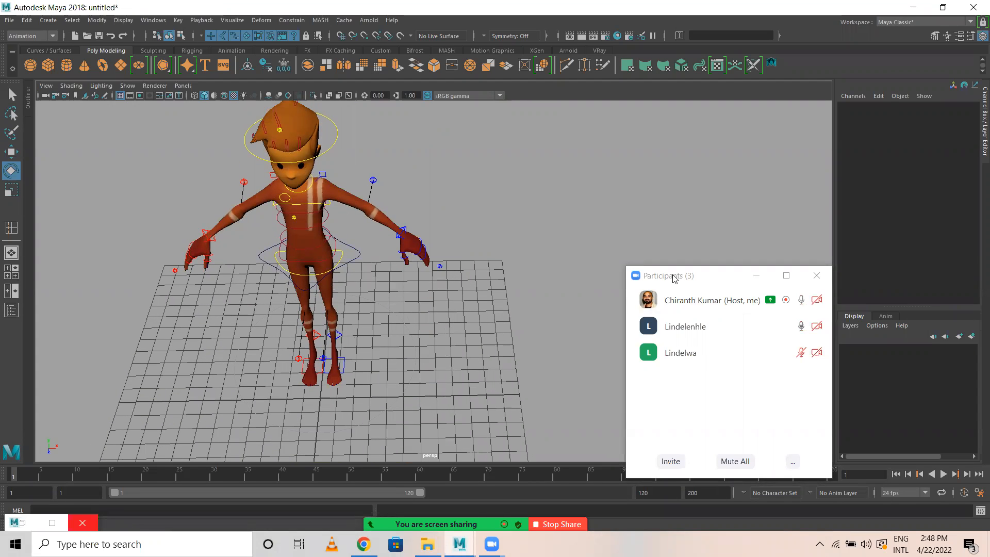
pyautogui.moveTo(691, 278); pyautogui.dragTo(803, 213)
pyautogui.keyDown('alt'); pyautogui.moveTo(381, 320); pyautogui.dragTo(332, 354); pyautogui.keyUp('alt')
pyautogui.keyDown('alt'); pyautogui.moveTo(332, 353); pyautogui.dragTo(394, 334, button='right'); pyautogui.keyUp('alt')
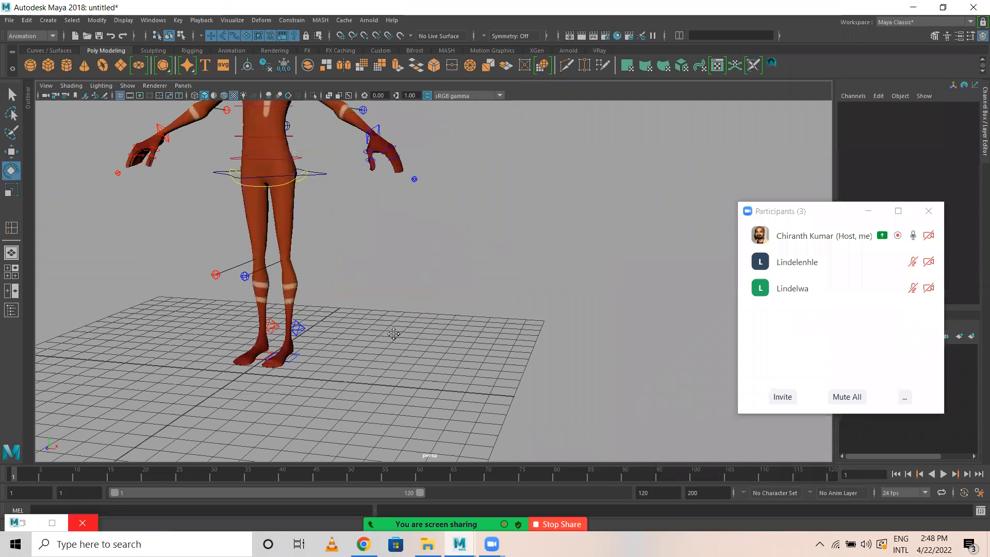
pyautogui.keyDown('alt'); pyautogui.moveTo(394, 334); pyautogui.dragTo(400, 389, button='middle'); pyautogui.keyUp('alt')
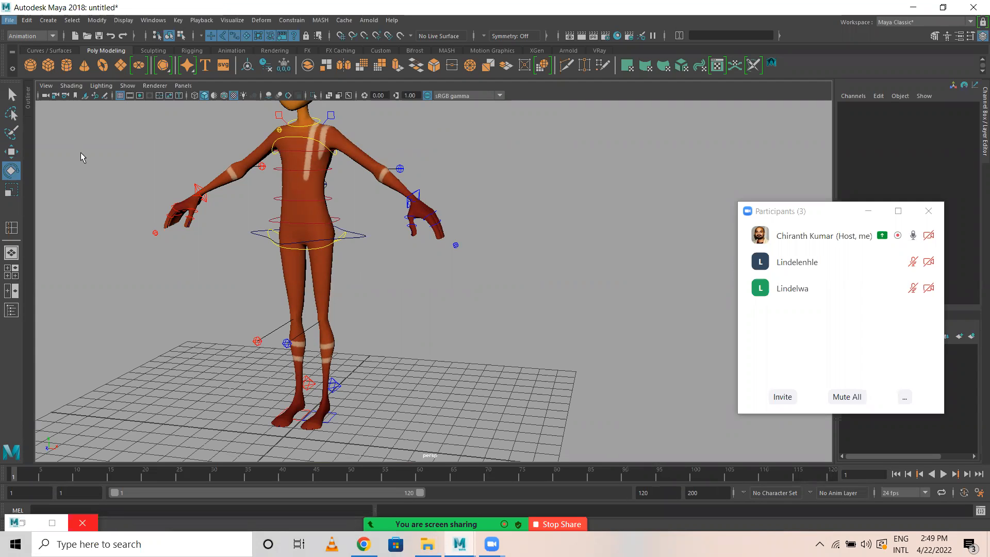
# Start saving the scene under a new name and browse to the D:\RSTP\Batch 02\Sem 4\Animation folder.
pyautogui.click(47, 67)
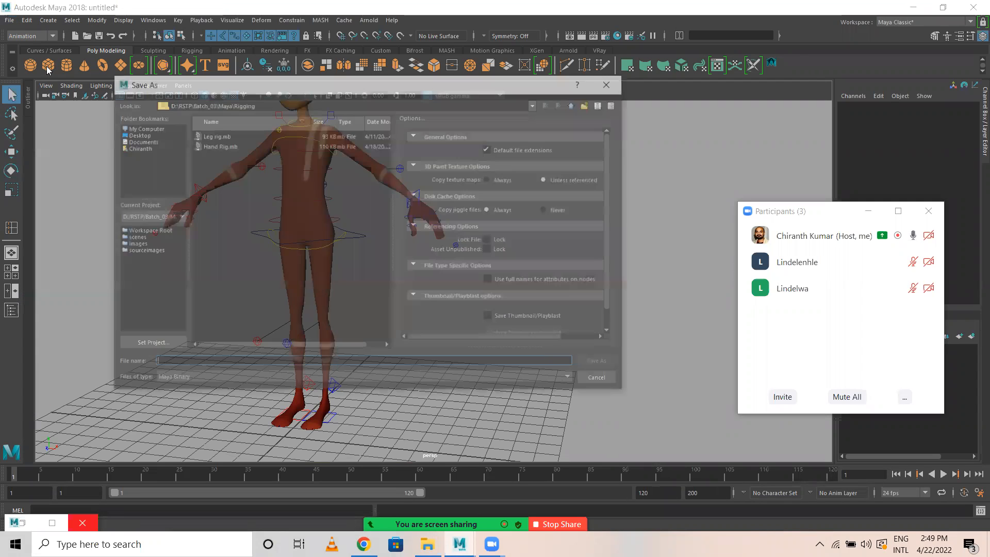
pyautogui.click(574, 104)
pyautogui.click(575, 104)
pyautogui.click(575, 104)
pyautogui.click(574, 103)
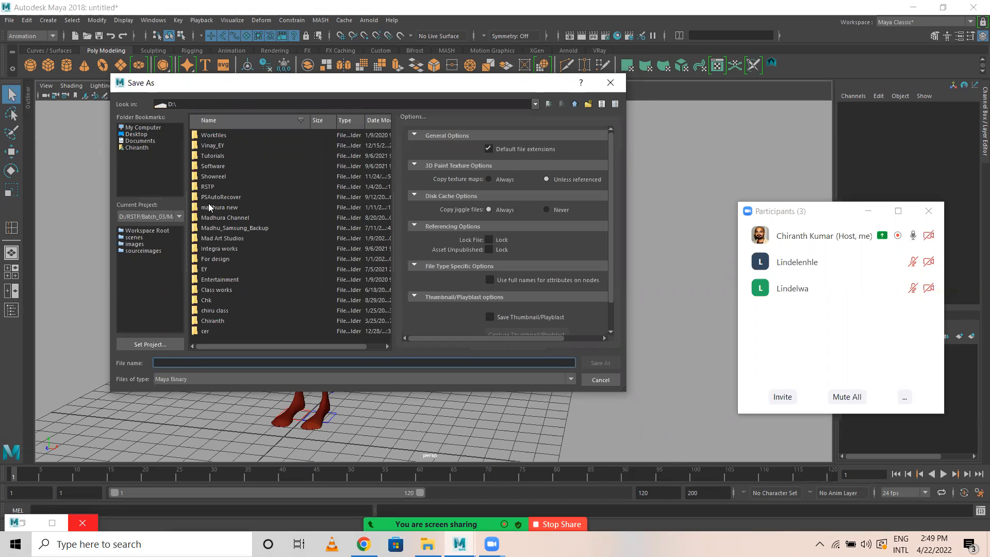
pyautogui.doubleClick(207, 186)
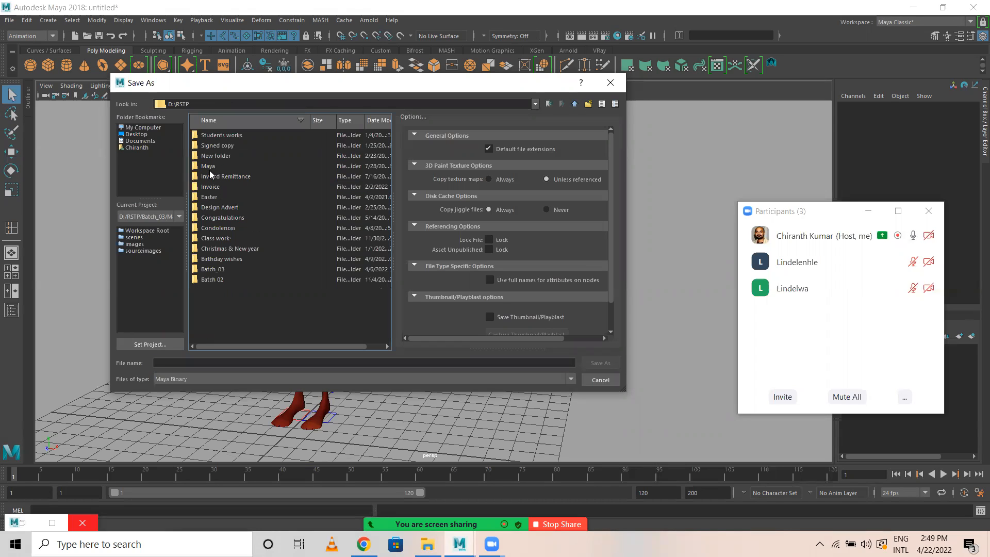
pyautogui.doubleClick(211, 279)
pyautogui.doubleClick(208, 135)
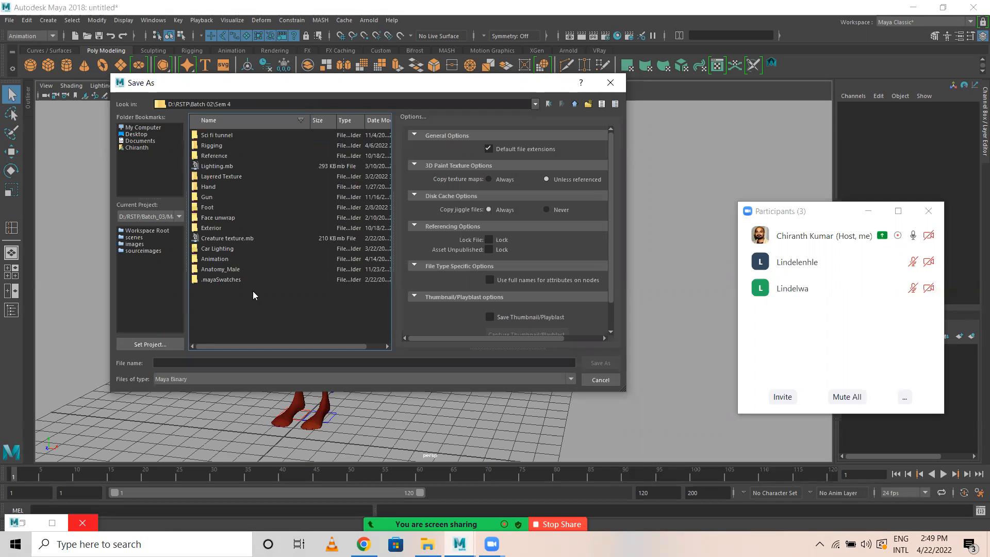
pyautogui.rightClick(238, 313)
pyautogui.click(215, 259)
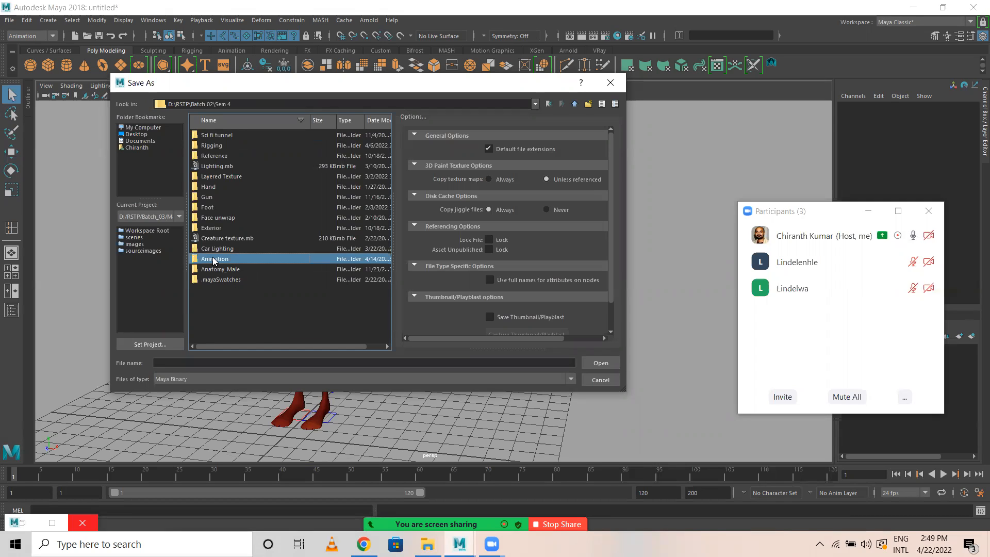
pyautogui.doubleClick(214, 259)
# Save the scene as a Maya Binary file named Walk cycle.
pyautogui.click(214, 363)
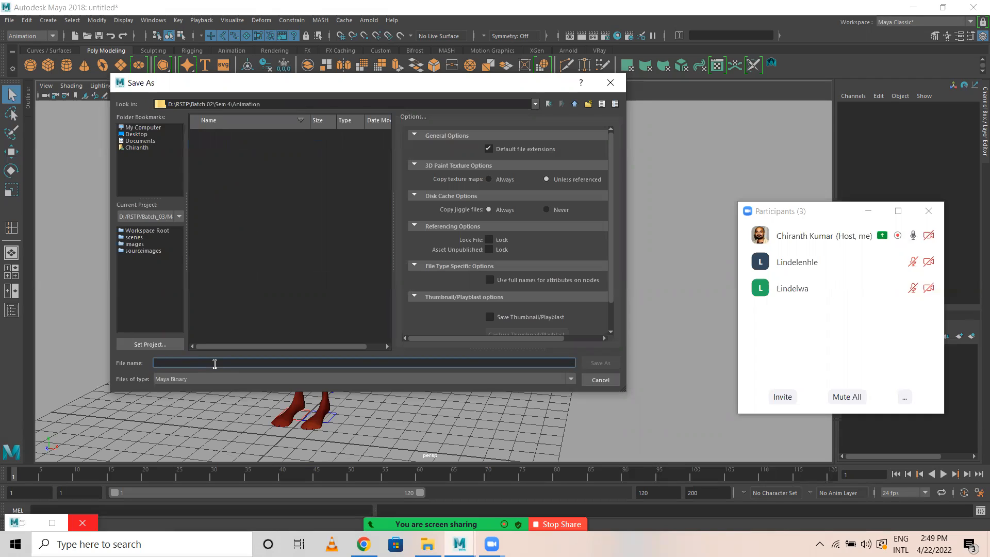
pyautogui.write('Walk cycle')
pyautogui.press('Return')
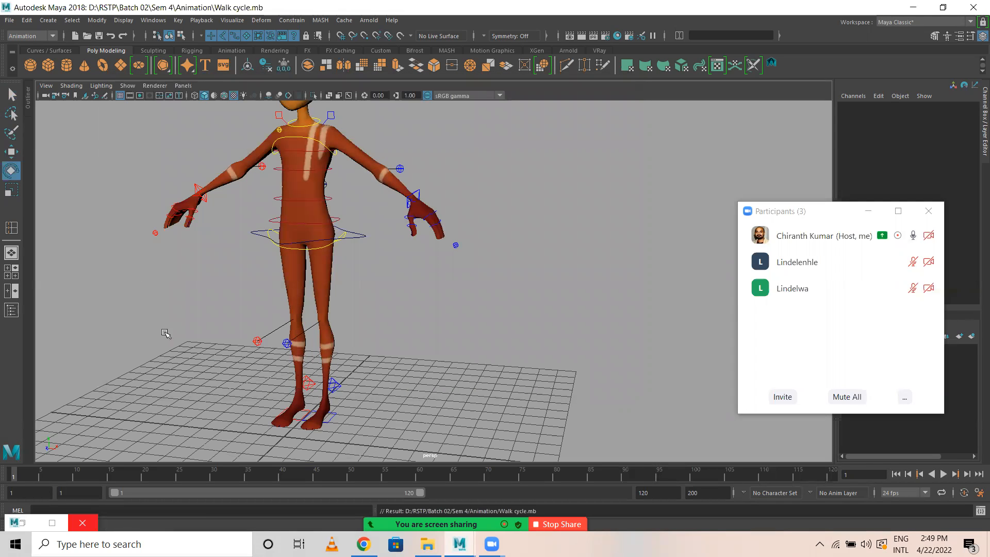
pyautogui.scroll(5, 313, 349)
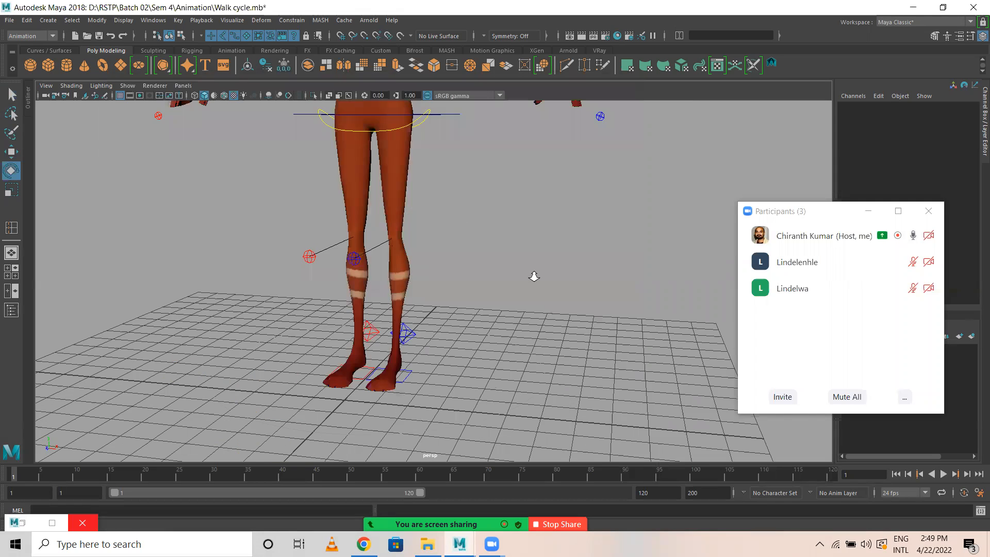
pyautogui.keyDown('alt'); pyautogui.moveTo(494, 282); pyautogui.dragTo(431, 321); pyautogui.keyUp('alt')
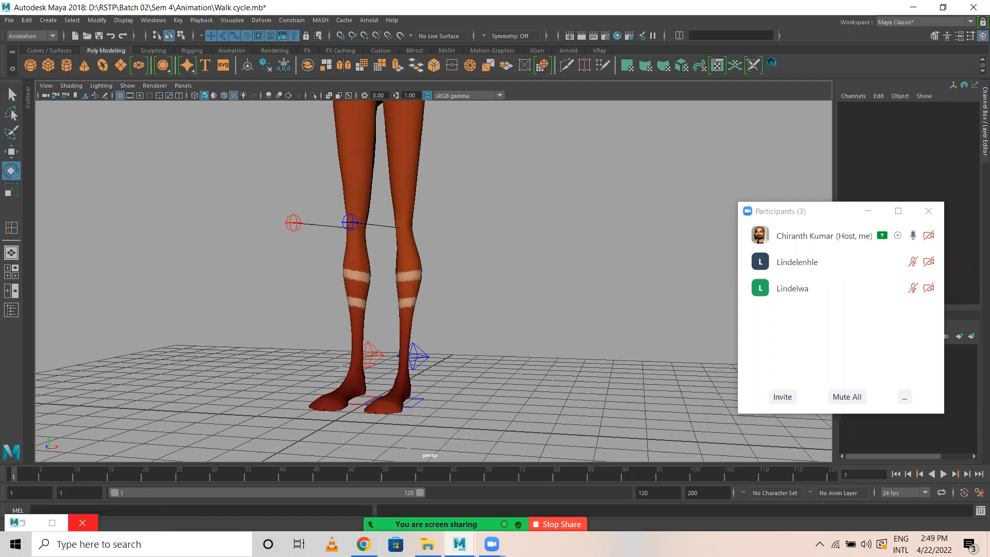
# Switch to Chrome and search Google Images for "walk cycle".
pyautogui.hotkey('alt', 'Tab')
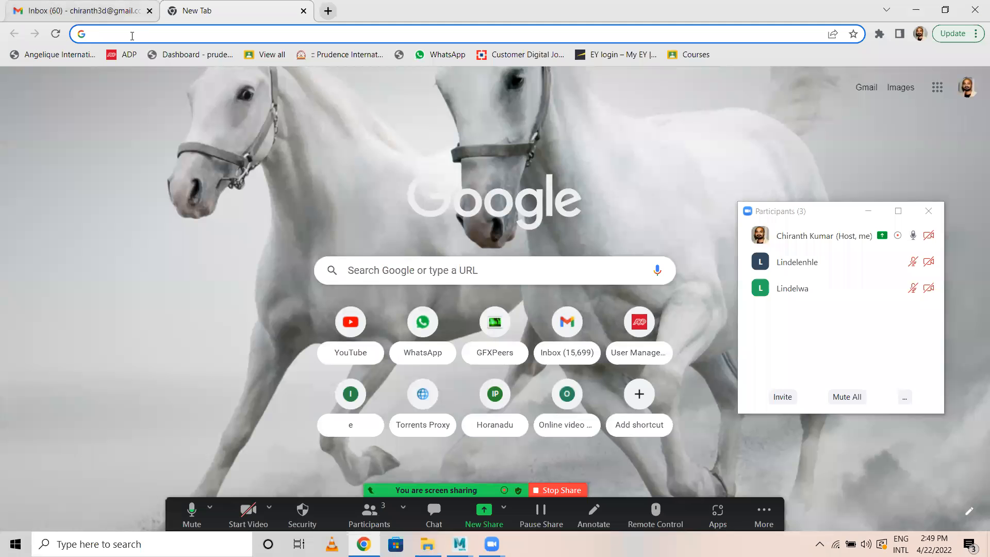
pyautogui.write('walk cycle')
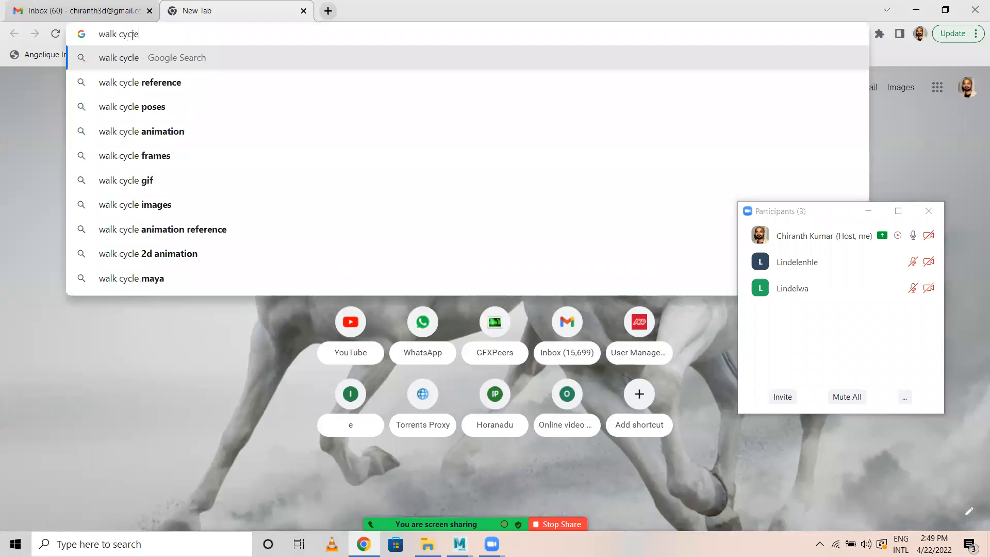
pyautogui.press('Return')
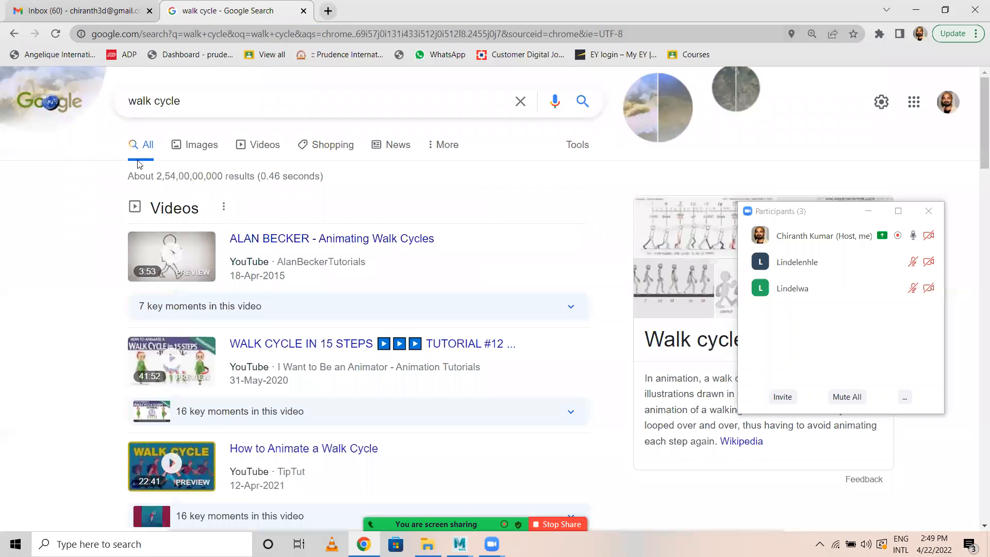
pyautogui.click(197, 146)
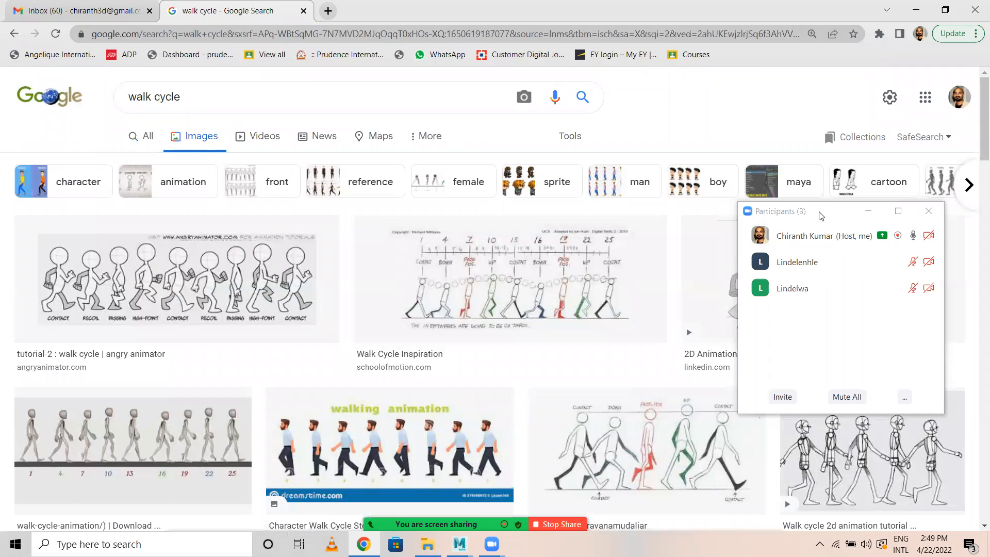
# Look through the image results and preview the Pluralsight chart of Contact, Up, Passing and Down poses.
pyautogui.moveTo(804, 211); pyautogui.dragTo(731, 125)
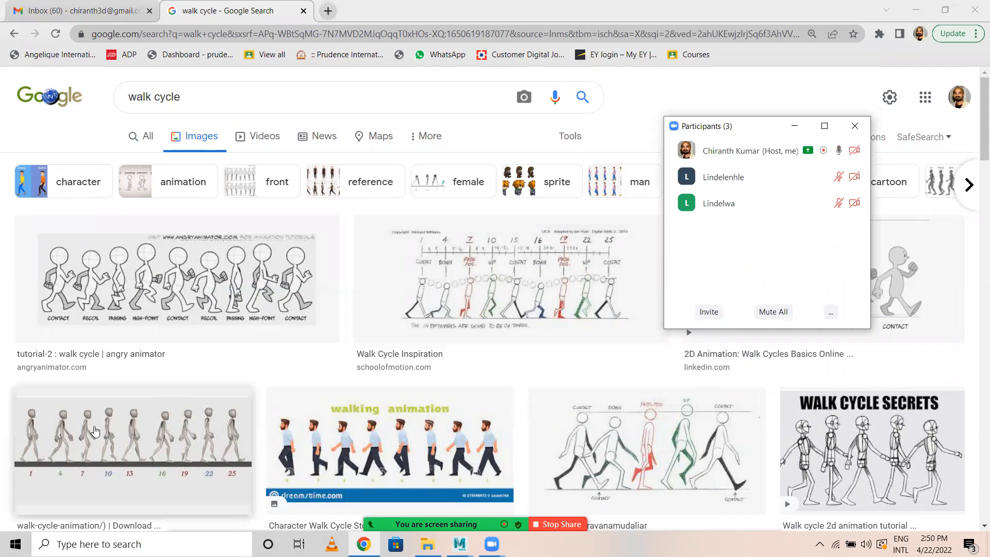
pyautogui.scroll(-3, 98, 428)
pyautogui.scroll(-5, 222, 376)
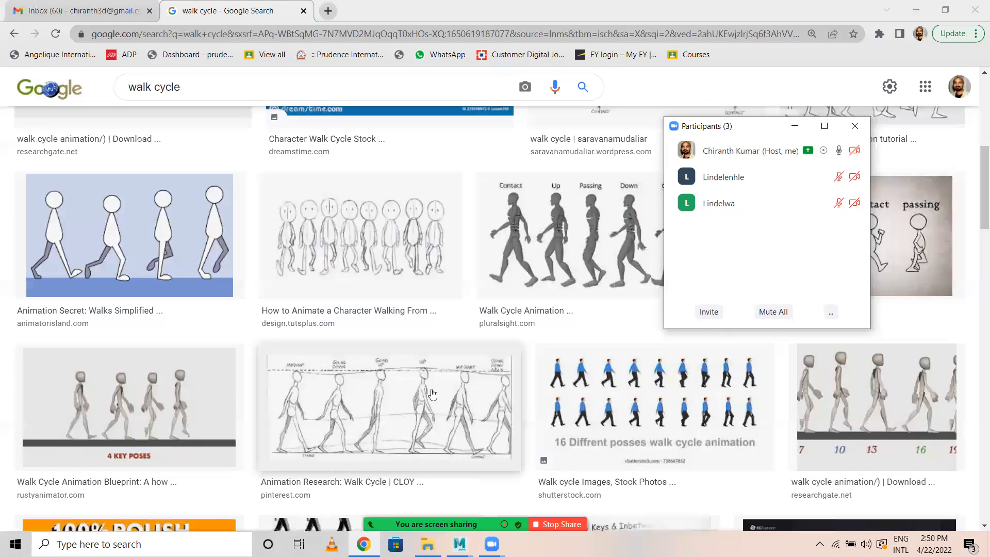
pyautogui.moveTo(729, 143)
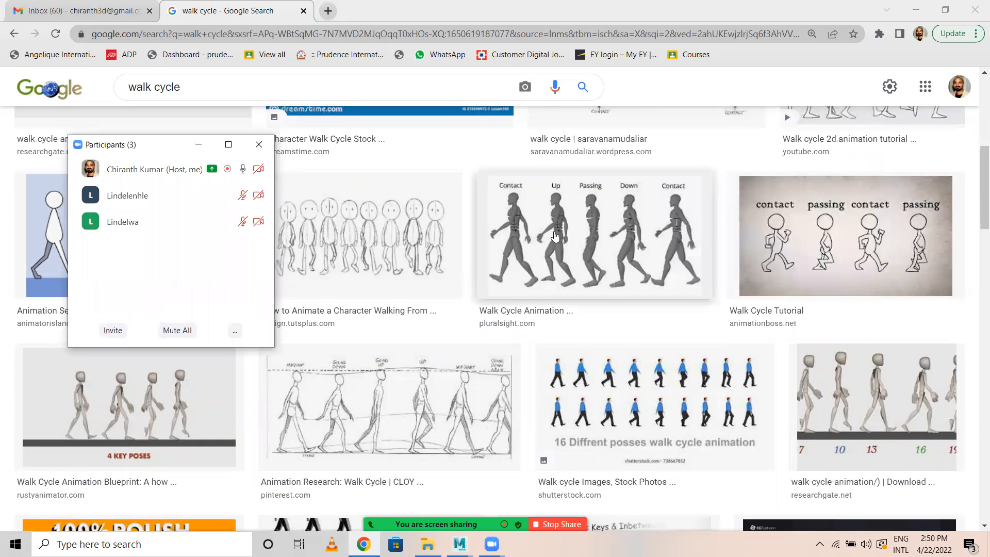
pyautogui.click(582, 250)
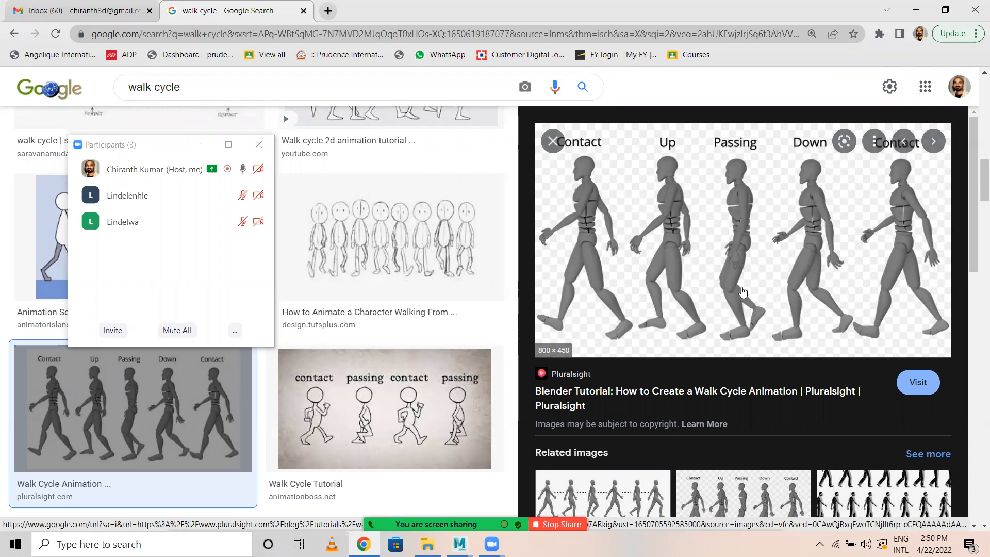
# Close the Pluralsight preview and open the sketched walk cycle with the red passing pose and green up pose.
pyautogui.scroll(4, 686, 312)
pyautogui.scroll(4, 510, 162)
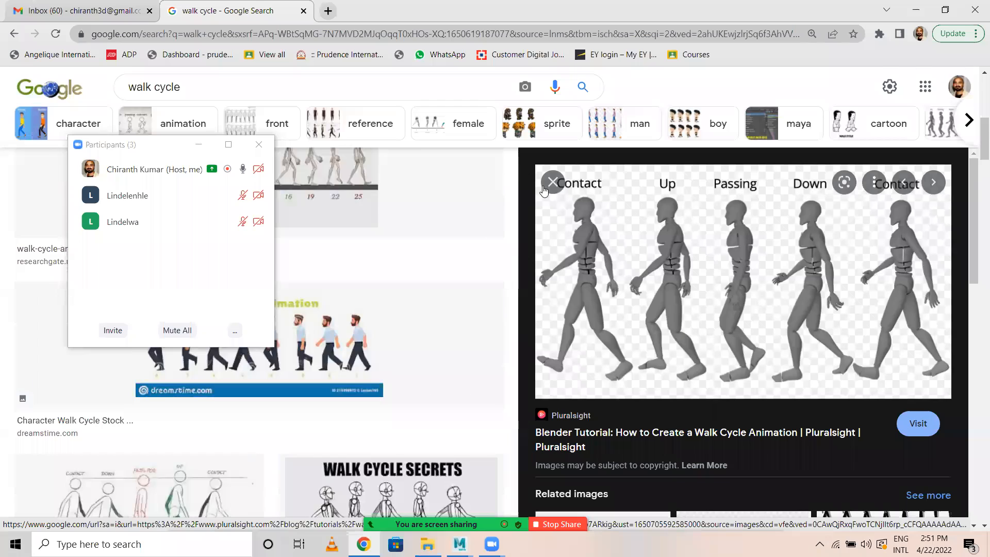
pyautogui.click(546, 188)
pyautogui.scroll(5, 732, 323)
pyautogui.click(733, 322)
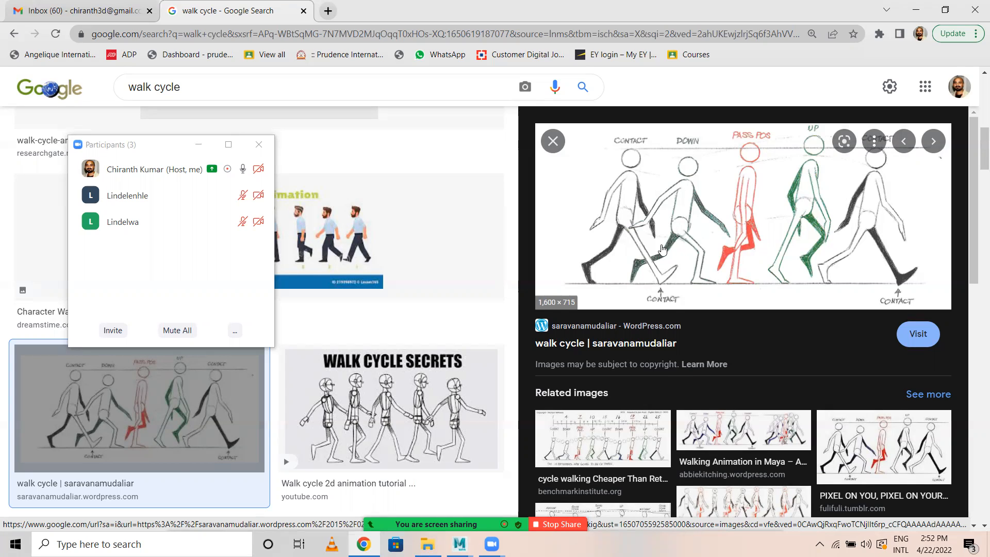
# Browse the related images and open the asc.ohio-state.edu walk cycle chart with numbered frames.
pyautogui.scroll(-5, 673, 289)
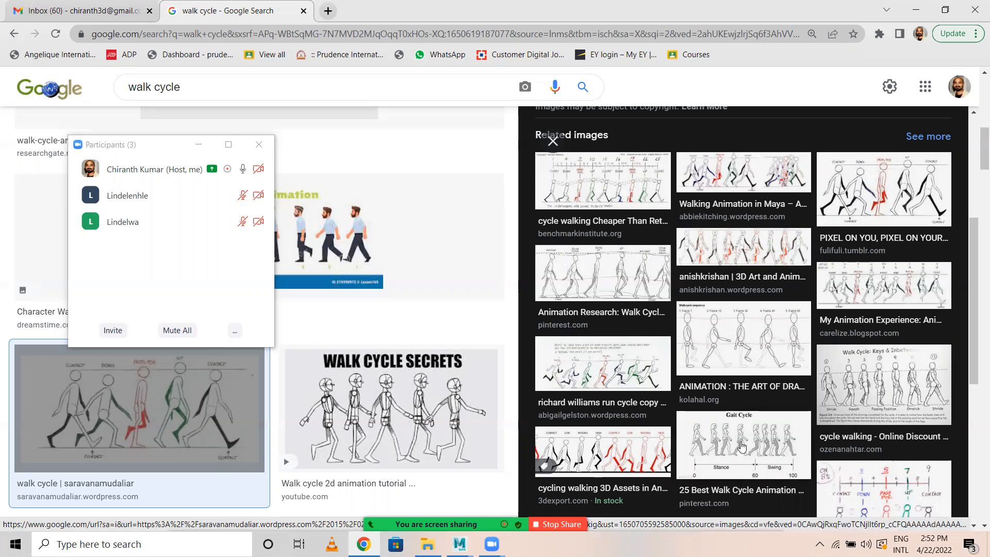
pyautogui.scroll(-3, 756, 451)
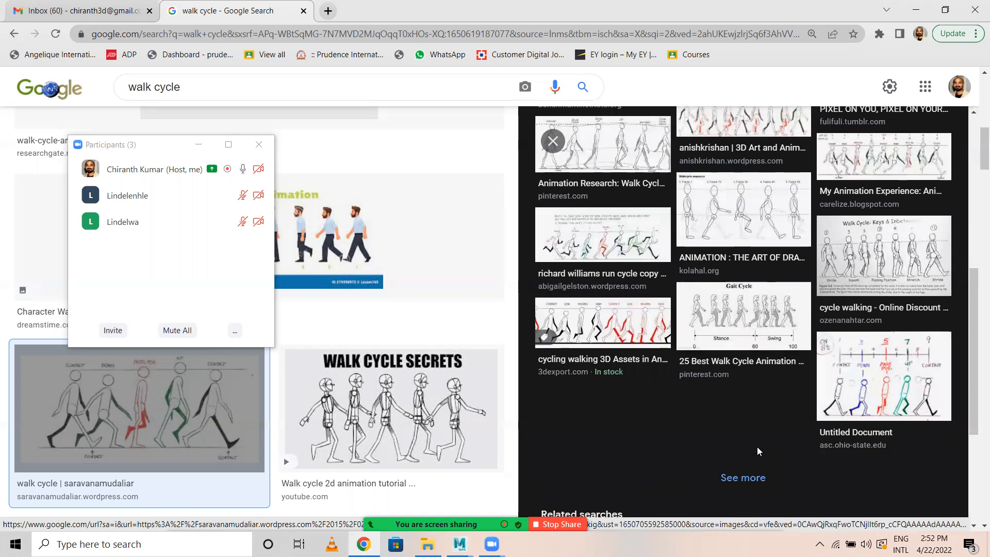
pyautogui.click(863, 384)
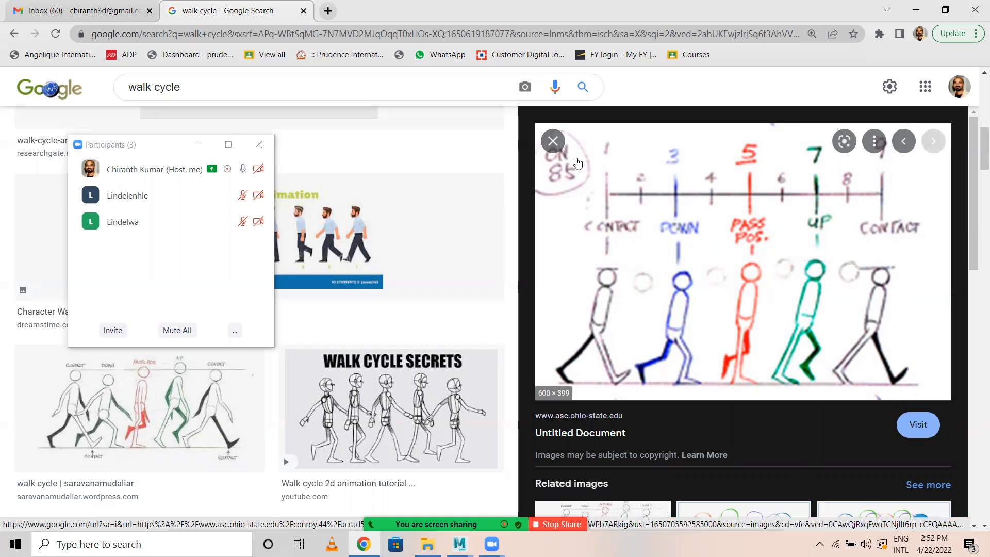
# Close the frame-numbered chart and reopen the sketched walk cycle with the red passing pose from the results.
pyautogui.click(552, 140)
pyautogui.scroll(5, 666, 390)
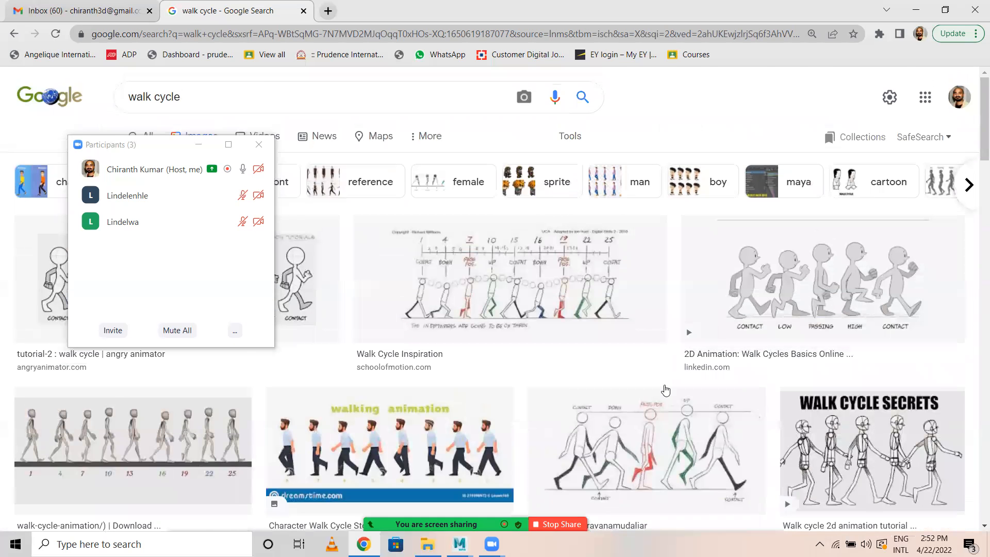
pyautogui.scroll(-3, 666, 390)
pyautogui.click(596, 315)
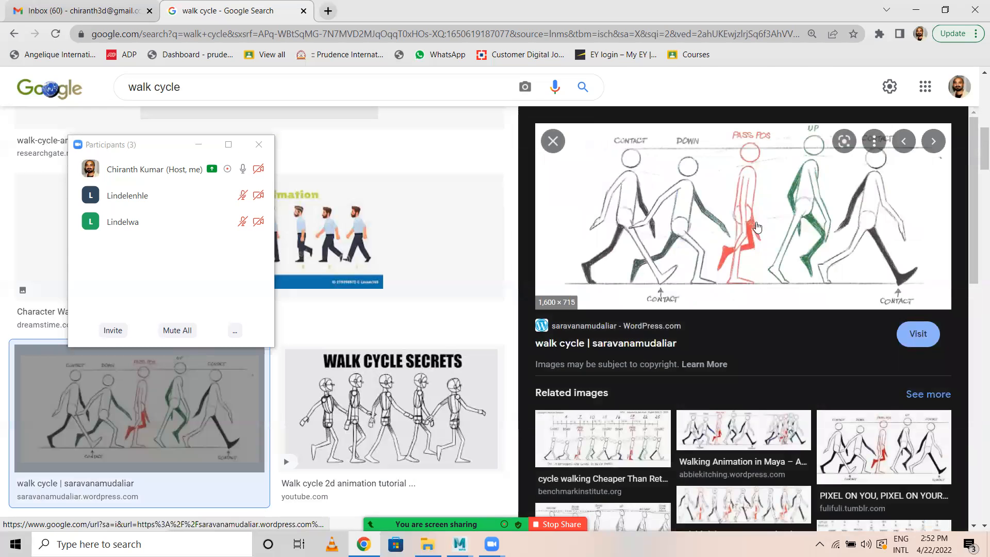
# Start saving the sketched walk cycle image and browse to the D:\RSTP\Batch 02\Sem 4 folder.
pyautogui.rightClick(735, 193)
pyautogui.click(788, 332)
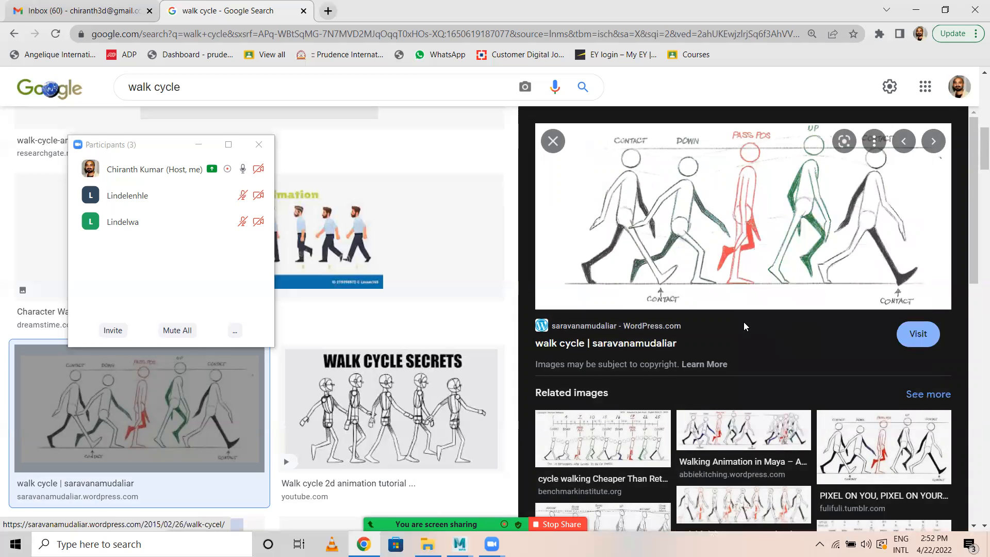
pyautogui.click(178, 34)
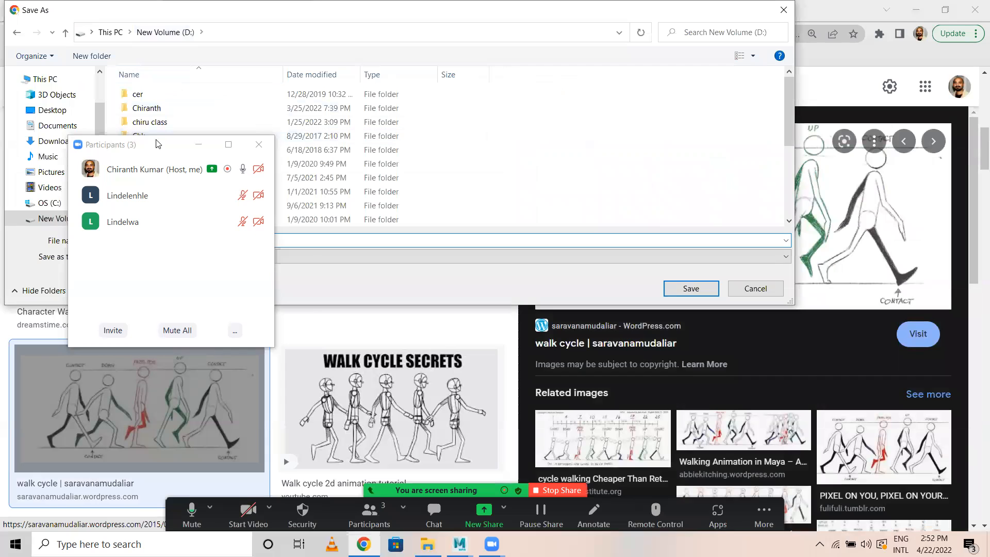
pyautogui.scroll(-2, 159, 170)
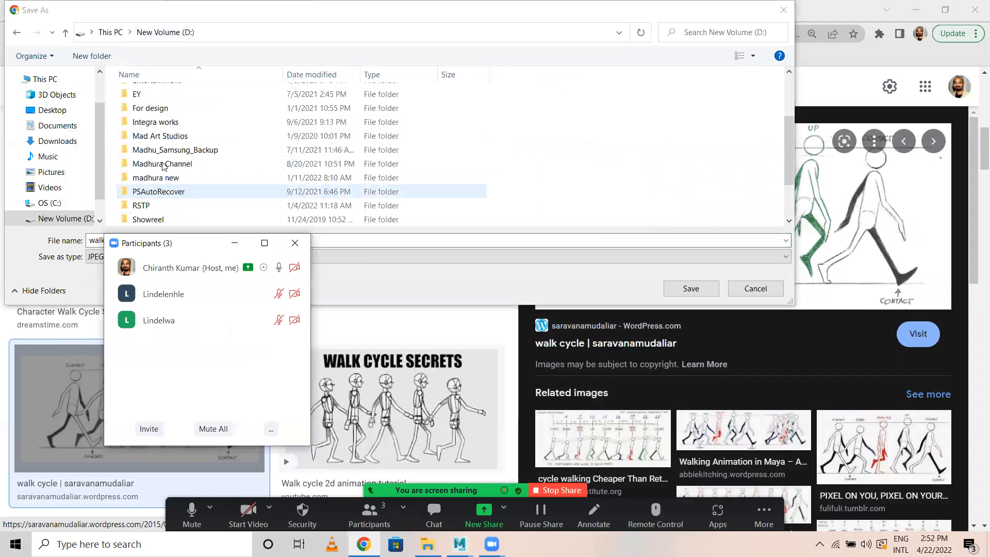
pyautogui.click(152, 206)
pyautogui.press('Return')
pyautogui.doubleClick(143, 97)
pyautogui.click(144, 98)
pyautogui.doubleClick(145, 100)
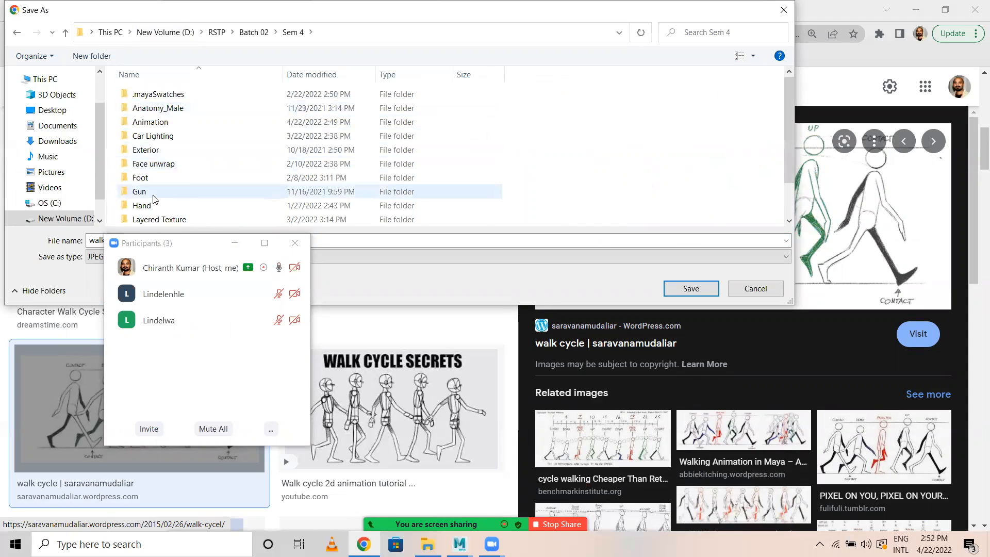
# Save the walk cycle image as walkacyle.jpg in the Animation folder.
pyautogui.scroll(-1, 166, 136)
pyautogui.scroll(1, 166, 135)
pyautogui.click(150, 122)
pyautogui.doubleClick(149, 123)
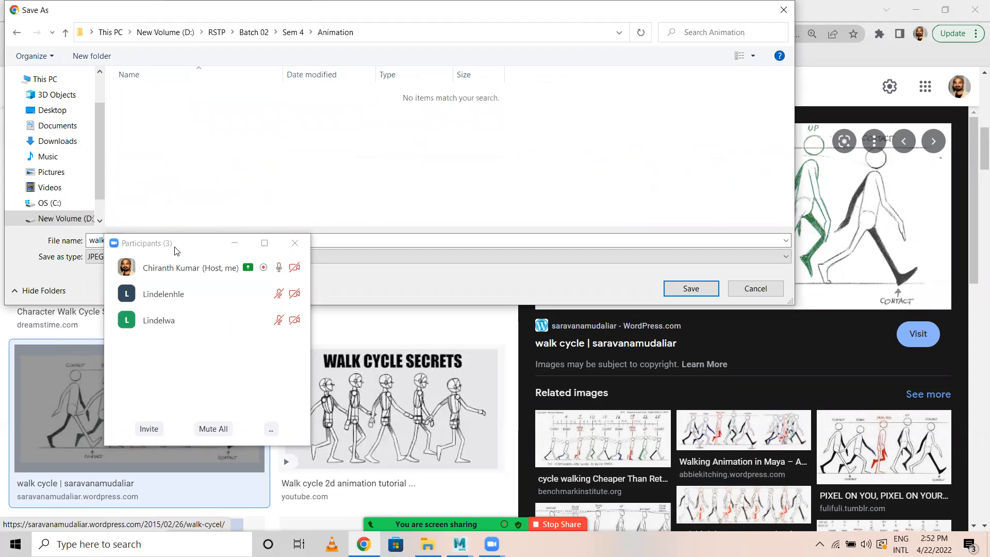
pyautogui.moveTo(176, 251); pyautogui.dragTo(209, 369)
pyautogui.click(682, 293)
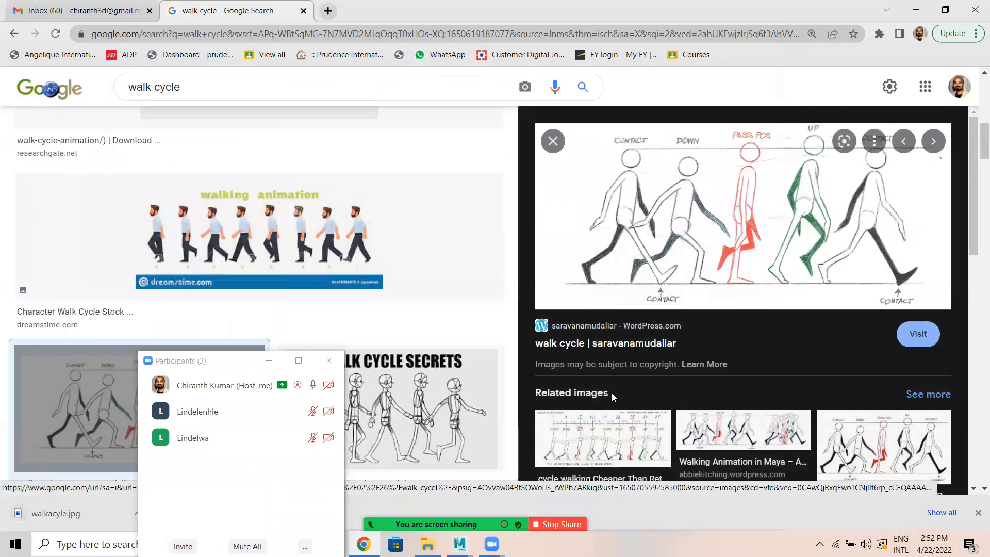
# Switch to Maya, clear the participants window off the character, and select the COG control at the hips in a side-on view.
pyautogui.click(459, 543)
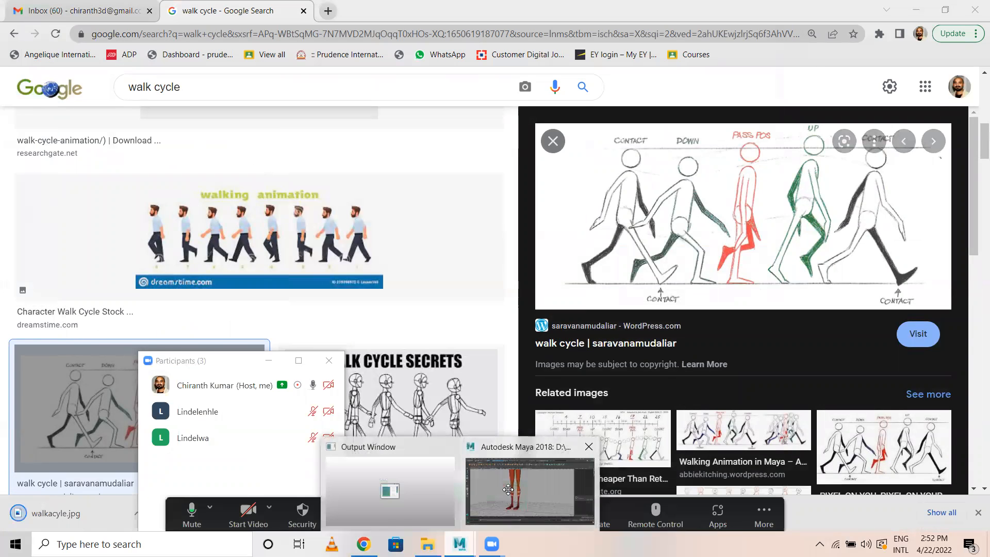
pyautogui.click(531, 477)
pyautogui.keyDown('alt'); pyautogui.moveTo(468, 289); pyautogui.dragTo(458, 263); pyautogui.keyUp('alt')
pyautogui.moveTo(199, 368); pyautogui.dragTo(849, 194)
pyautogui.keyDown('alt'); pyautogui.moveTo(505, 309); pyautogui.dragTo(380, 334); pyautogui.keyUp('alt')
pyautogui.scroll(3, 437, 338)
pyautogui.keyDown('alt'); pyautogui.moveTo(592, 332); pyautogui.dragTo(635, 332, button='middle'); pyautogui.keyUp('alt')
pyautogui.keyDown('alt'); pyautogui.moveTo(636, 332); pyautogui.dragTo(586, 376); pyautogui.keyUp('alt')
pyautogui.keyDown('alt'); pyautogui.moveTo(563, 304); pyautogui.dragTo(608, 218); pyautogui.keyUp('alt')
pyautogui.click(612, 167)
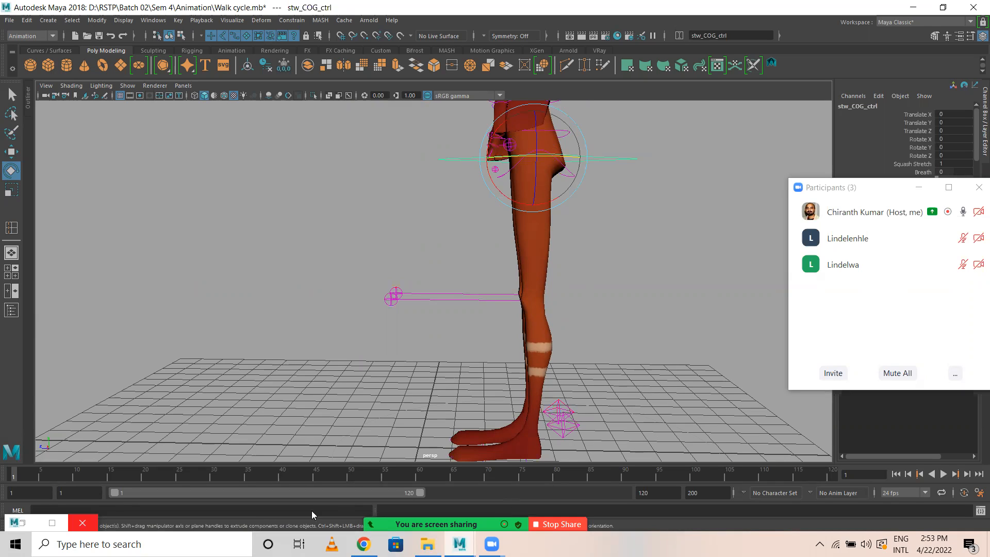
# Activate the Move tool for the COG control while the meeting microphone is briefly muted.
pyautogui.click(190, 514)
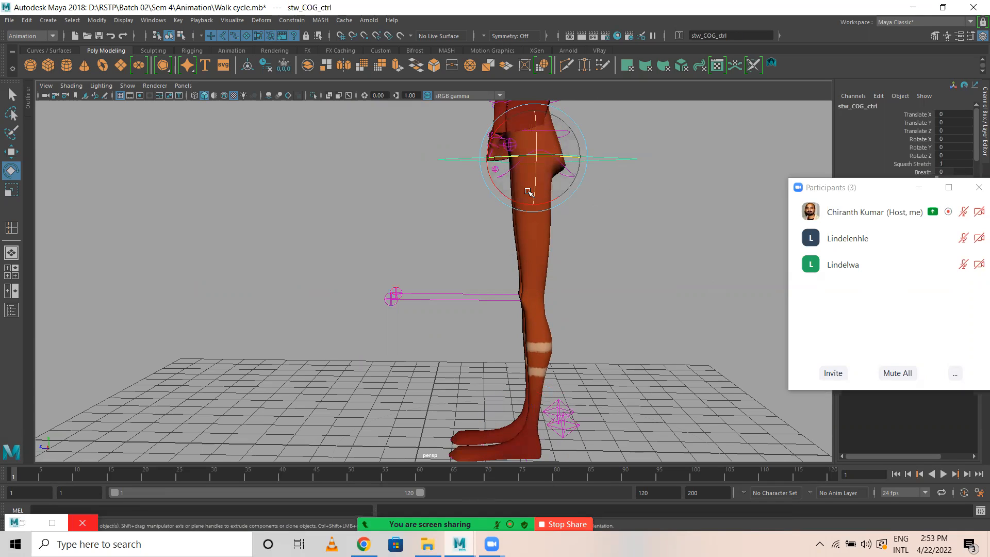
pyautogui.click(11, 151)
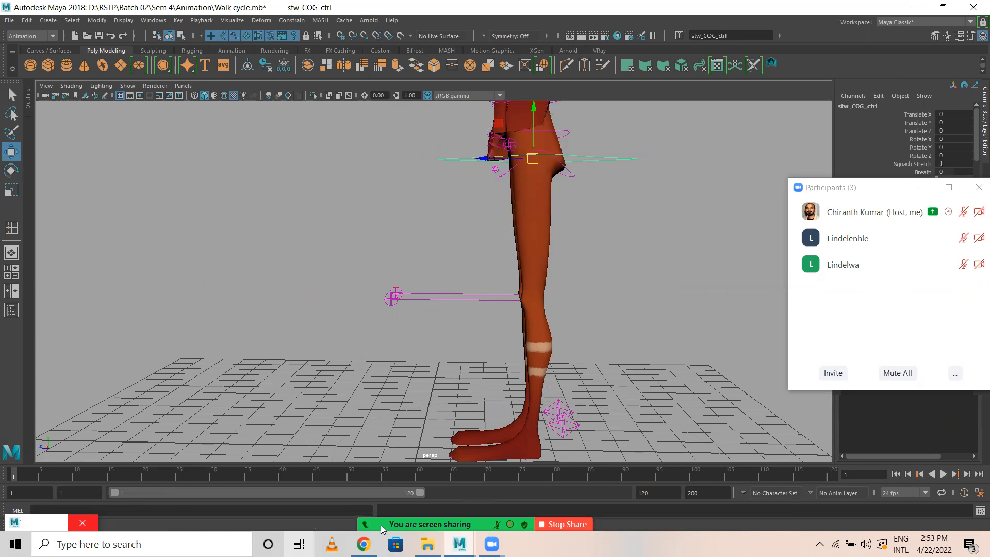
pyautogui.click(200, 520)
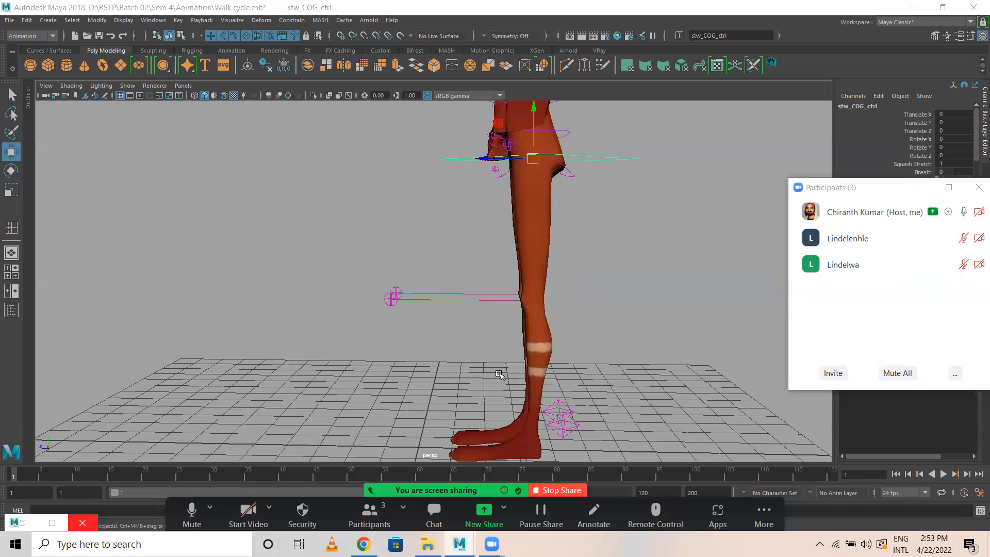
# Select the left foot IK control and examine the lower legs and feet up close.
pyautogui.keyDown('alt'); pyautogui.moveTo(556, 341); pyautogui.dragTo(519, 322, button='right'); pyautogui.keyUp('alt')
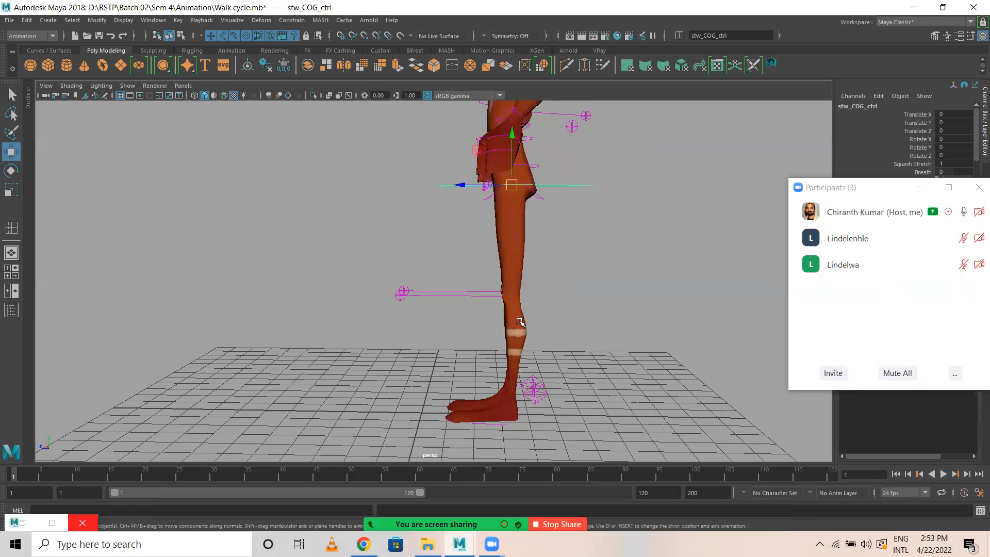
pyautogui.keyDown('alt'); pyautogui.moveTo(546, 400); pyautogui.dragTo(641, 430); pyautogui.keyUp('alt')
pyautogui.keyDown('alt'); pyautogui.moveTo(640, 430); pyautogui.dragTo(657, 438, button='right'); pyautogui.keyUp('alt')
pyautogui.keyDown('alt'); pyautogui.moveTo(657, 438); pyautogui.dragTo(614, 299, button='middle'); pyautogui.keyUp('alt')
pyautogui.click(543, 302)
pyautogui.keyDown('alt'); pyautogui.moveTo(554, 284); pyautogui.dragTo(542, 317); pyautogui.keyUp('alt')
pyautogui.keyDown('alt'); pyautogui.moveTo(424, 317); pyautogui.dragTo(495, 300); pyautogui.keyUp('alt')
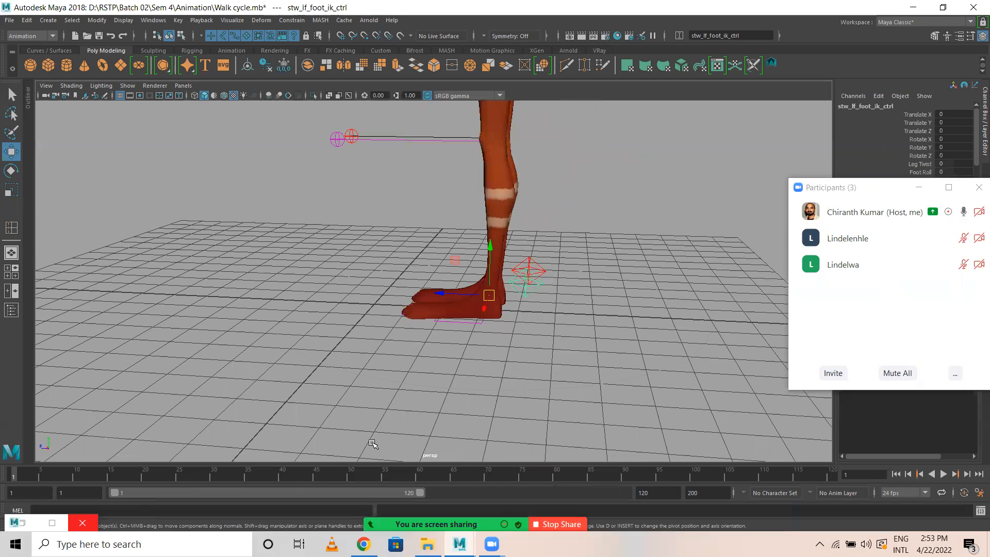
# Try to move the COG control vertically to see how the planted legs react, and undo the moves.
pyautogui.keyDown('alt'); pyautogui.moveTo(570, 269); pyautogui.dragTo(557, 287); pyautogui.keyUp('alt')
pyautogui.click(559, 281)
pyautogui.click(555, 289)
pyautogui.keyDown('alt'); pyautogui.moveTo(558, 261); pyautogui.dragTo(560, 427, button='middle'); pyautogui.keyUp('alt')
pyautogui.keyDown('alt'); pyautogui.moveTo(570, 173); pyautogui.dragTo(573, 179, button='middle'); pyautogui.keyUp('alt')
pyautogui.click(574, 158)
pyautogui.keyDown('alt'); pyautogui.moveTo(576, 235); pyautogui.dragTo(576, 290, button='middle'); pyautogui.keyUp('alt')
pyautogui.moveTo(487, 164)
pyautogui.mouseDown()
pyautogui.moveTo(489, 204)
pyautogui.moveTo(481, 179)
pyautogui.moveTo(487, 202)
pyautogui.moveTo(489, 171)
pyautogui.mouseUp()
pyautogui.hotkey('ctrl', 'z')
pyautogui.hotkey('ctrl', 'z')
pyautogui.hotkey('ctrl', 'z')
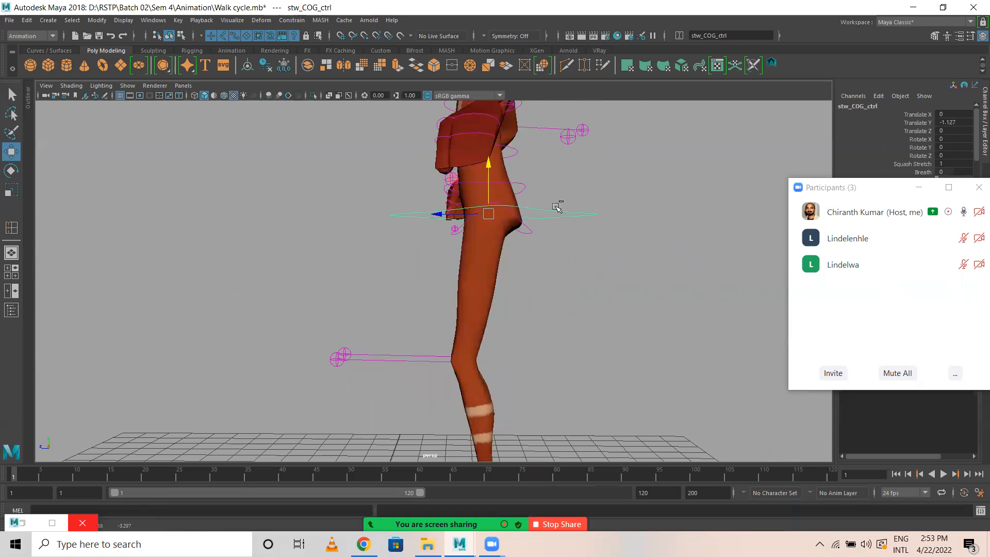
# Try a small move of the pelvis control and undo it.
pyautogui.click(527, 225)
pyautogui.moveTo(488, 190)
pyautogui.mouseDown()
pyautogui.moveTo(490, 207)
pyautogui.moveTo(491, 191)
pyautogui.mouseUp()
pyautogui.hotkey('ctrl', 'z')
pyautogui.click(563, 213)
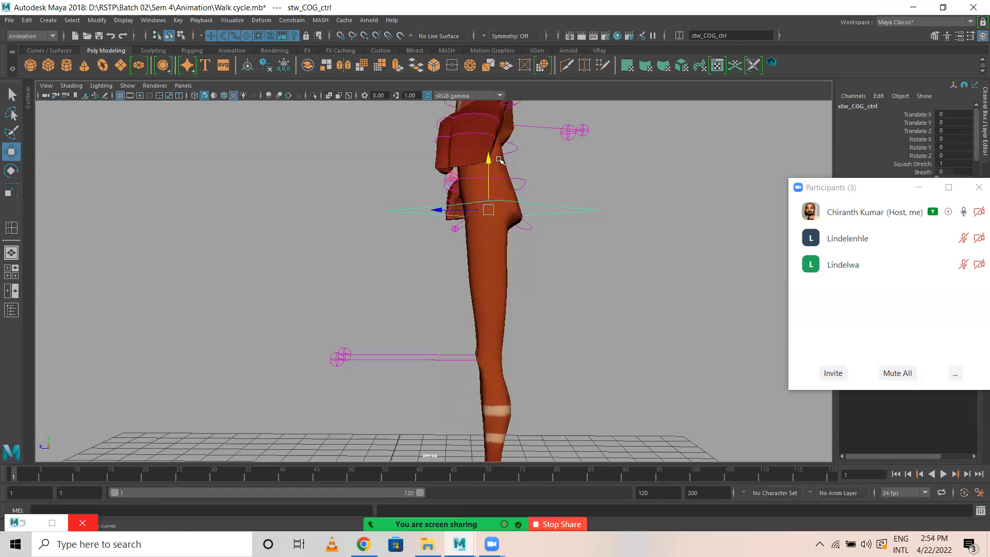
pyautogui.hotkey('ctrl', 'z')
# Clear the selection and set the playback range's end frame to 25.
pyautogui.click(662, 260)
pyautogui.doubleClick(665, 493)
pyautogui.write('25')
pyautogui.press('Return')
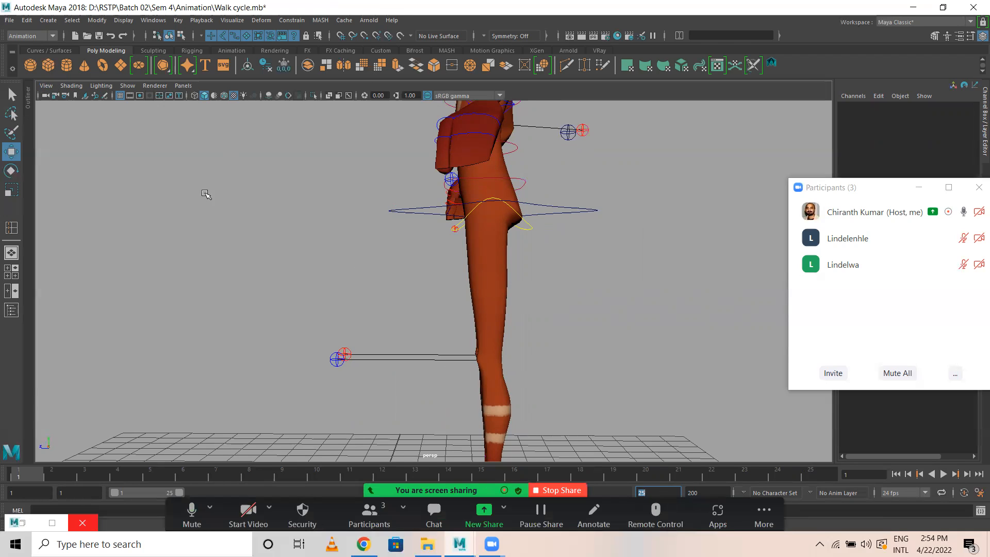
# Maximize the side view and frame the character's body and legs in it.
pyautogui.press('space')
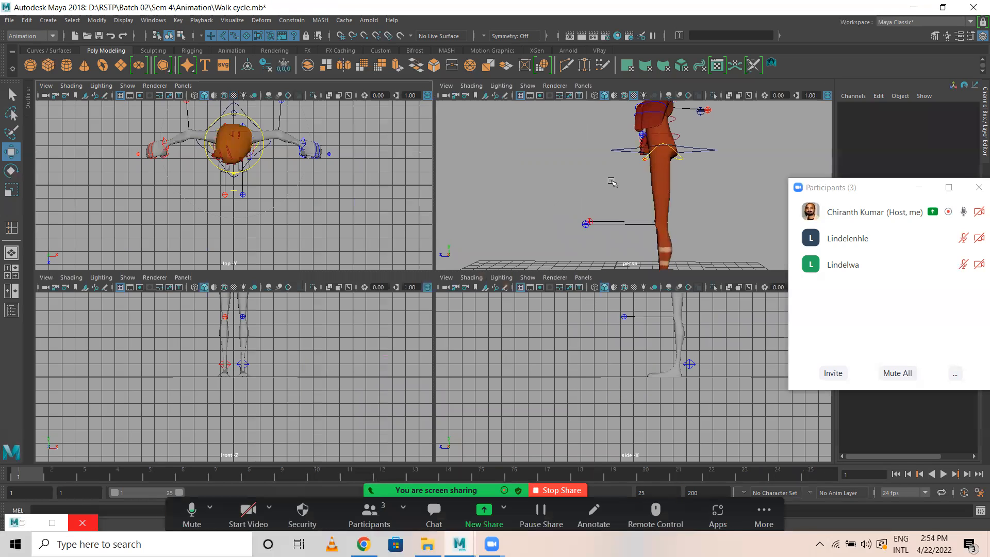
pyautogui.press('space')
pyautogui.scroll(-2, 519, 295)
pyautogui.keyDown('alt'); pyautogui.moveTo(524, 302); pyautogui.dragTo(471, 408, button='middle'); pyautogui.keyUp('alt')
# Import walkacyle.jpg from D:\RSTP\Batch 02\Sem 4\Animation as an image plane in the side view.
pyautogui.click(46, 85)
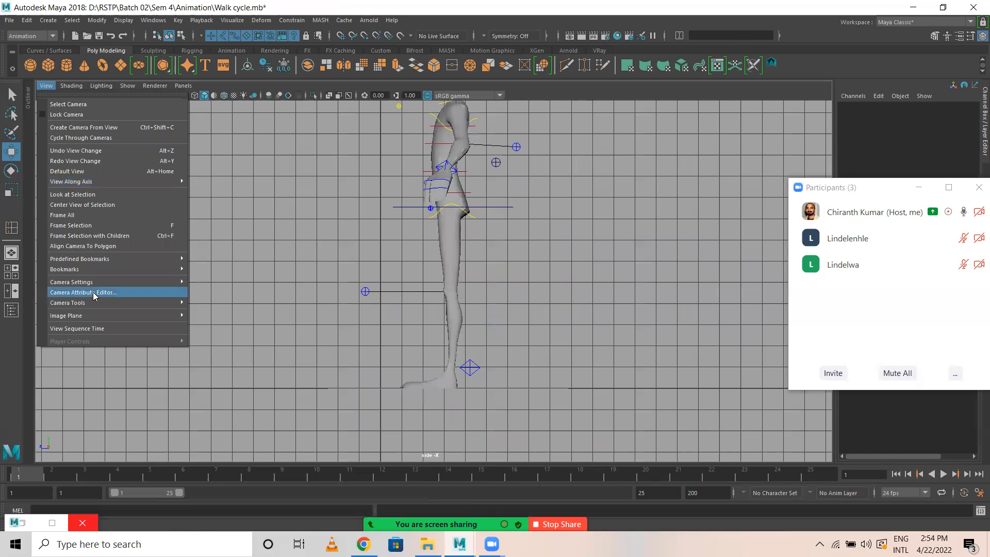
pyautogui.moveTo(176, 315)
pyautogui.click(221, 325)
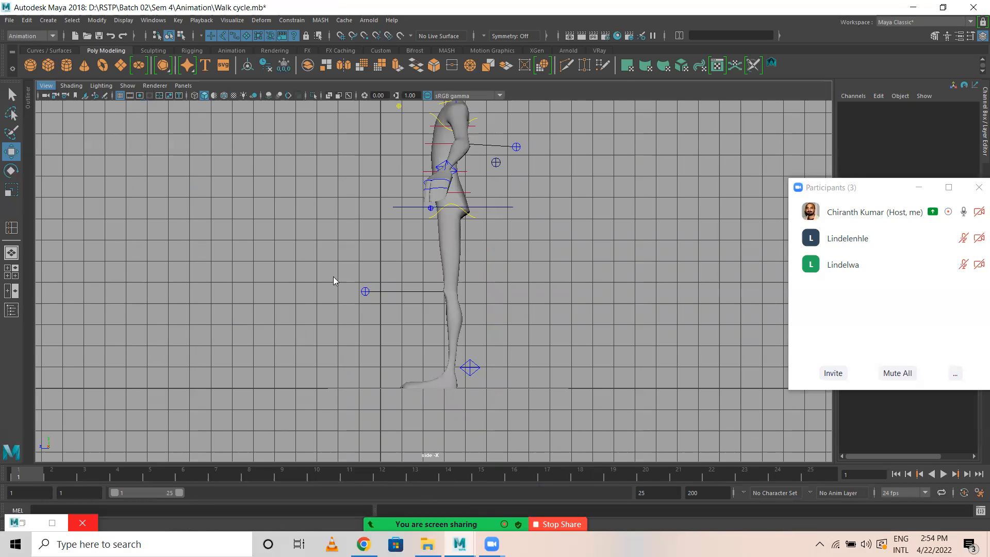
pyautogui.click(577, 105)
pyautogui.click(577, 104)
pyautogui.click(577, 105)
pyautogui.click(577, 105)
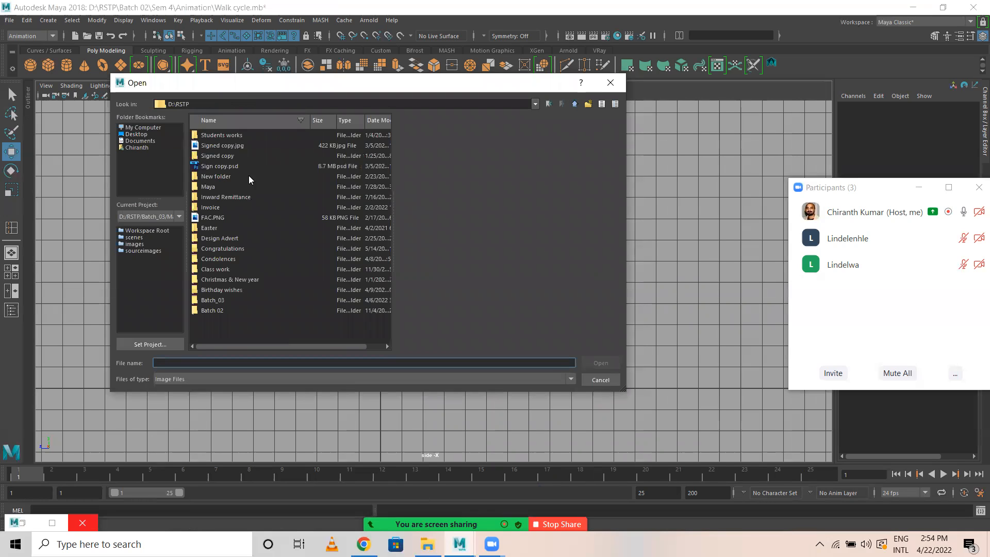
pyautogui.doubleClick(211, 309)
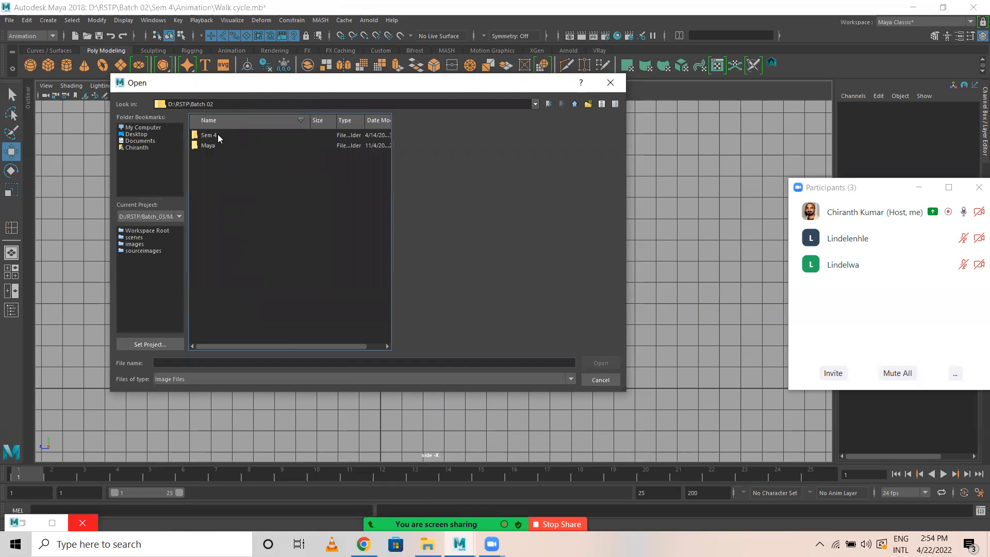
pyautogui.doubleClick(208, 136)
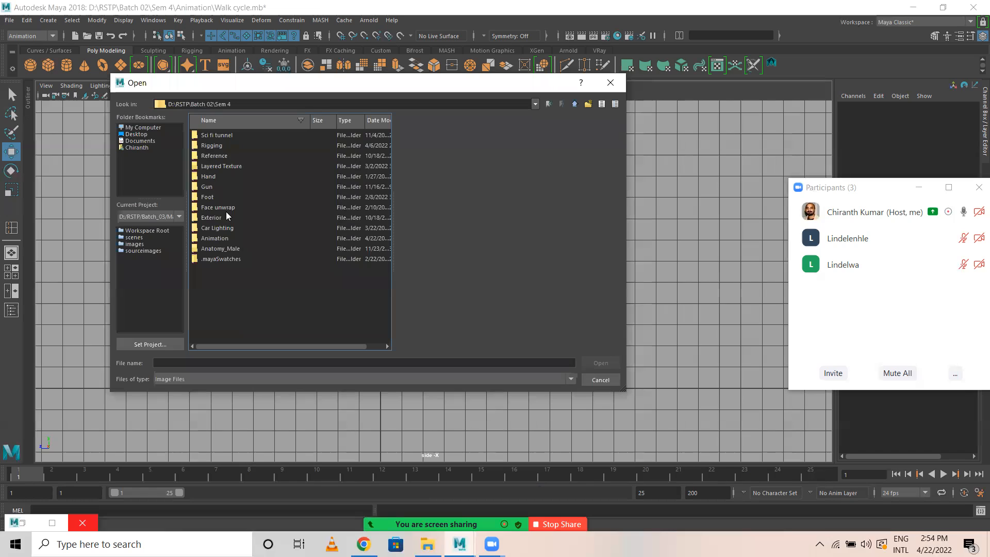
pyautogui.doubleClick(213, 238)
pyautogui.click(210, 135)
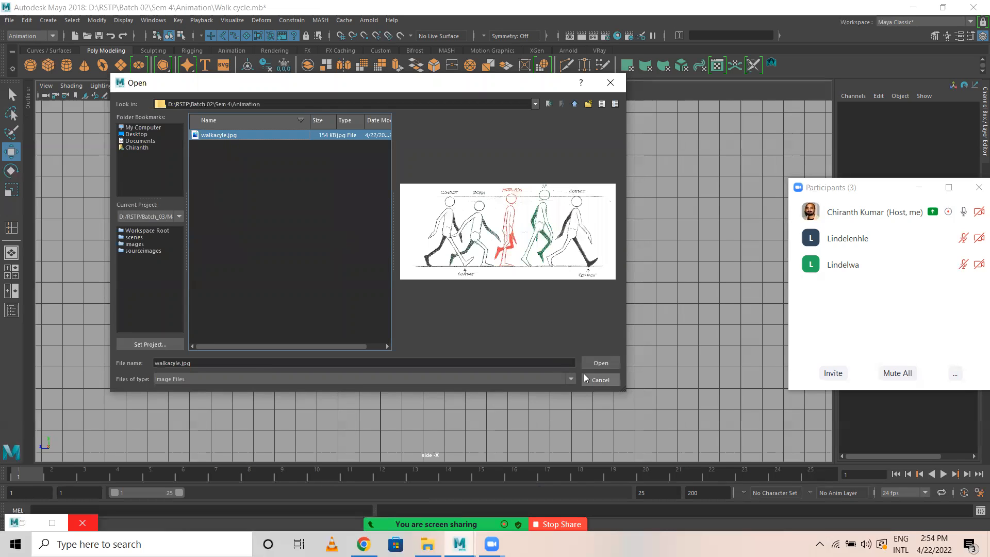
pyautogui.click(599, 363)
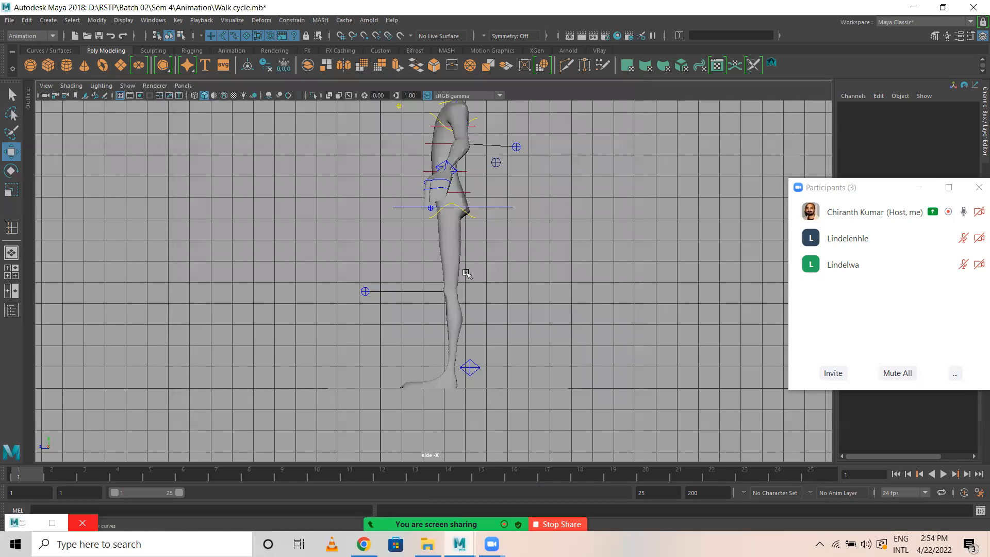
# Select the walk cycle image plane, scale it up uniformly, and raise it so its ground line nears the character's feet.
pyautogui.keyDown('alt'); pyautogui.moveTo(440, 347); pyautogui.dragTo(402, 350, button='right'); pyautogui.keyUp('alt')
pyautogui.moveTo(386, 355); pyautogui.dragTo(395, 249)
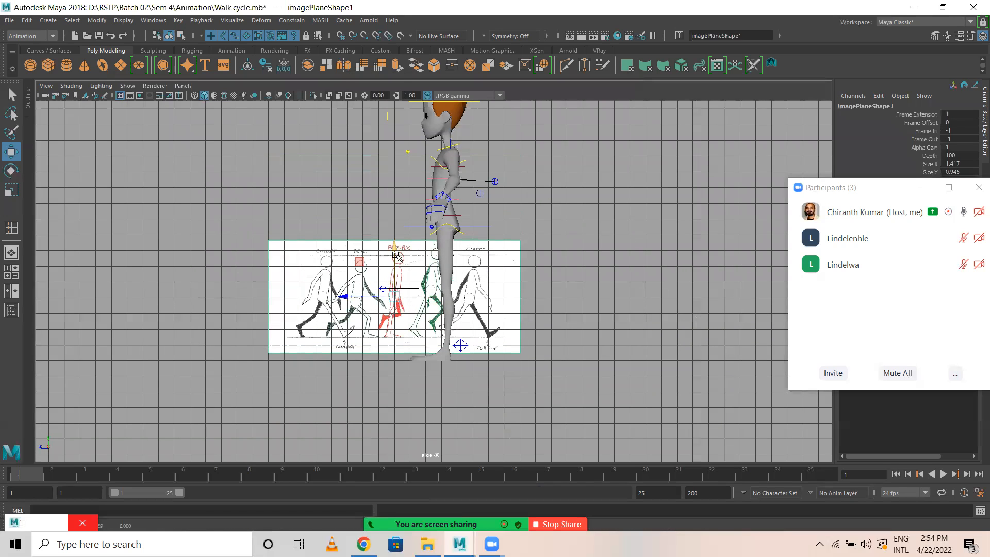
pyautogui.press('r')
pyautogui.moveTo(394, 297); pyautogui.dragTo(456, 304)
pyautogui.press('w')
pyautogui.moveTo(394, 251); pyautogui.dragTo(391, 223)
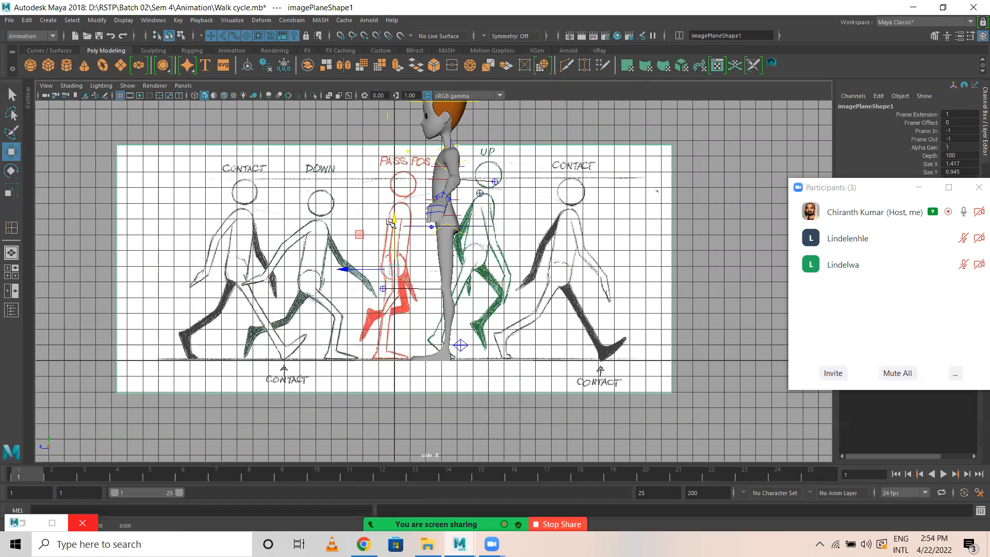
# Enlarge the image plane further to a scale of about 2.655 and raise it to a Translate Y of about 6.923.
pyautogui.press('r')
pyautogui.moveTo(432, 278); pyautogui.dragTo(456, 279)
pyautogui.press('w')
pyautogui.moveTo(392, 219); pyautogui.dragTo(391, 201)
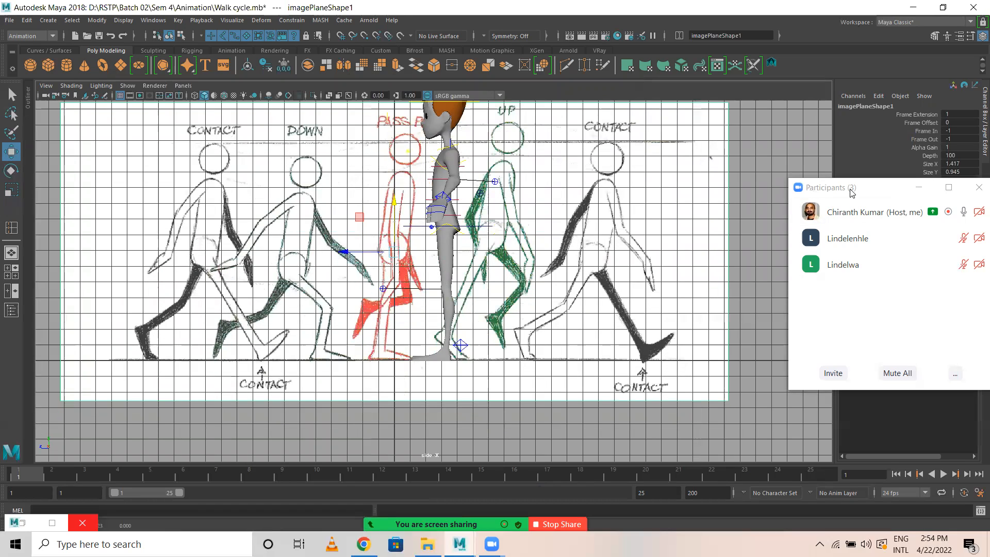
# Uncover the image plane's attributes by moving the participants window away, and set Alpha Gain to 0.5.
pyautogui.moveTo(851, 192); pyautogui.dragTo(695, 444)
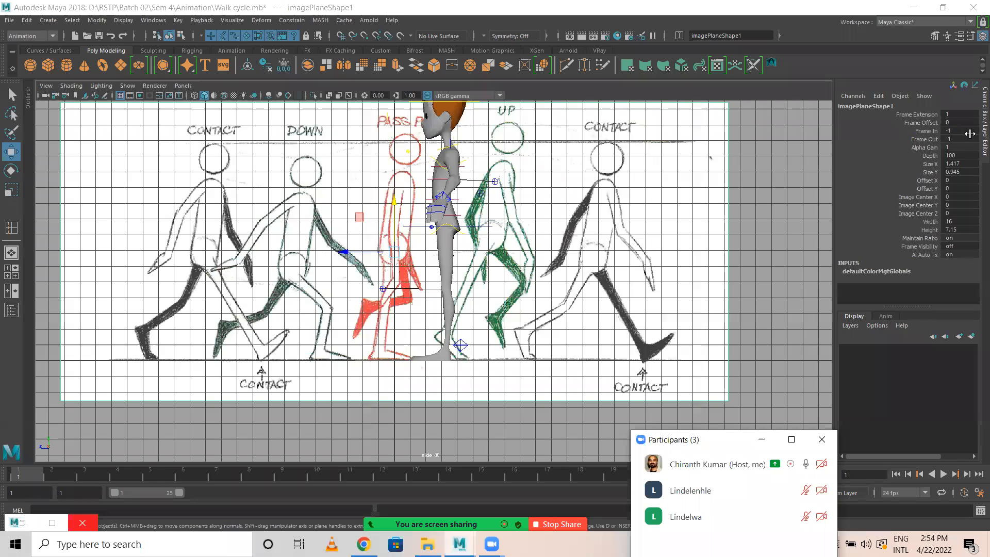
pyautogui.click(960, 148)
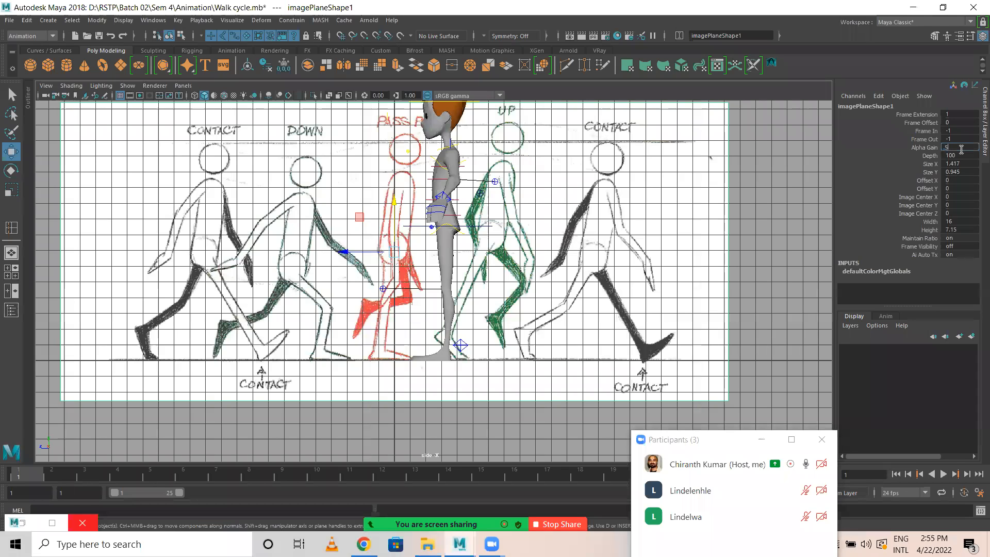
pyautogui.press('Return')
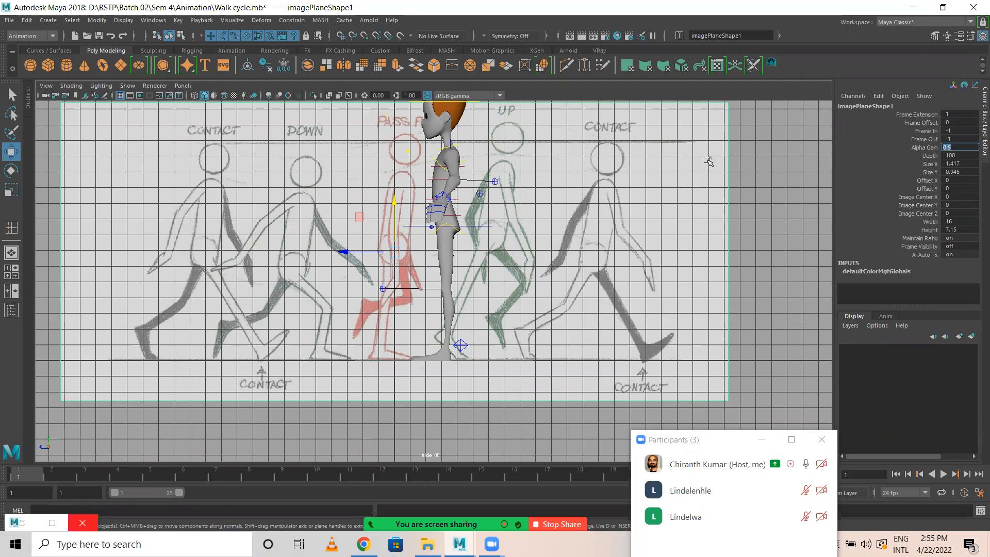
# Select the image plane's transform node and set its Rotate Y to 270 so the poses face the character's direction.
pyautogui.write('e')
pyautogui.press('Return')
pyautogui.press('Up')
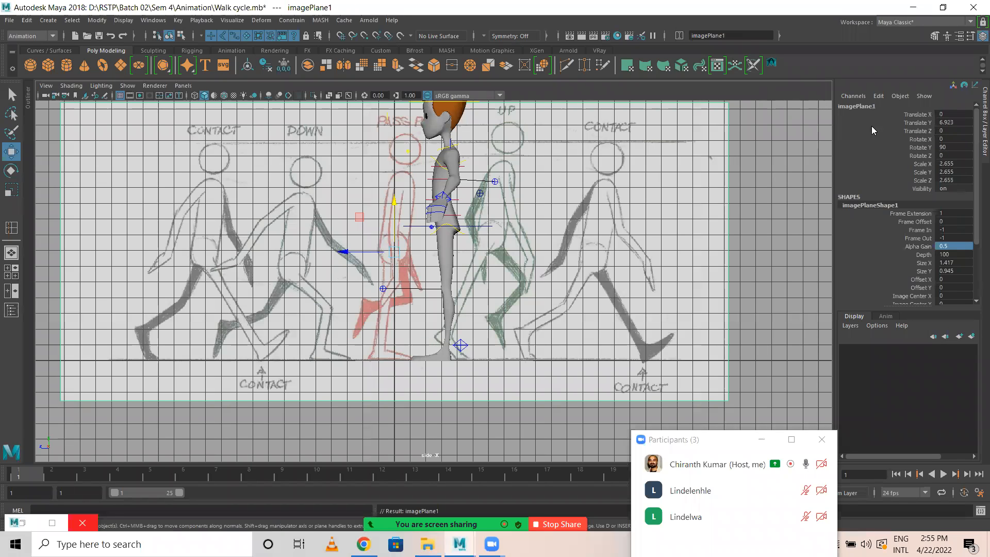
pyautogui.click(921, 147)
pyautogui.moveTo(624, 191); pyautogui.dragTo(879, 209, button='middle')
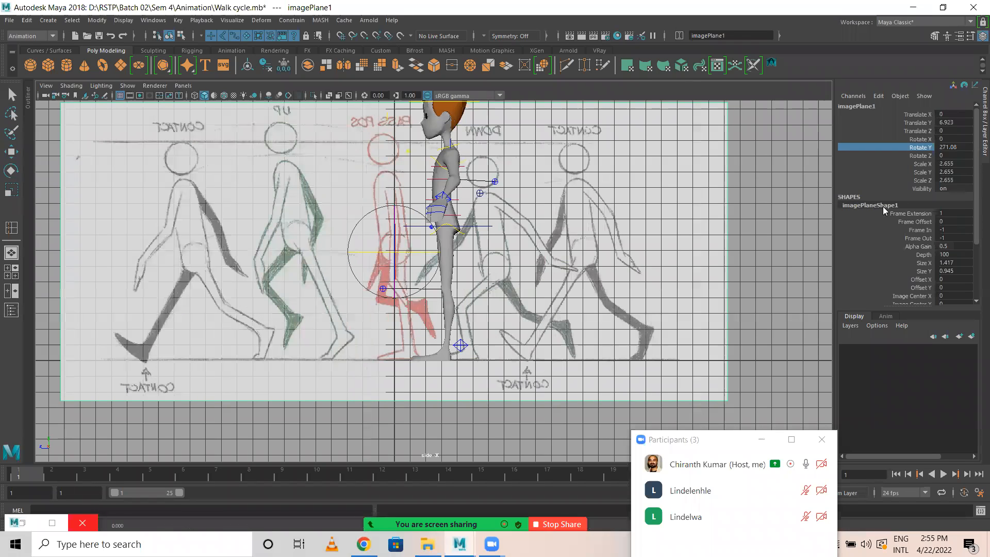
pyautogui.click(969, 147)
pyautogui.write('270')
pyautogui.press('Return')
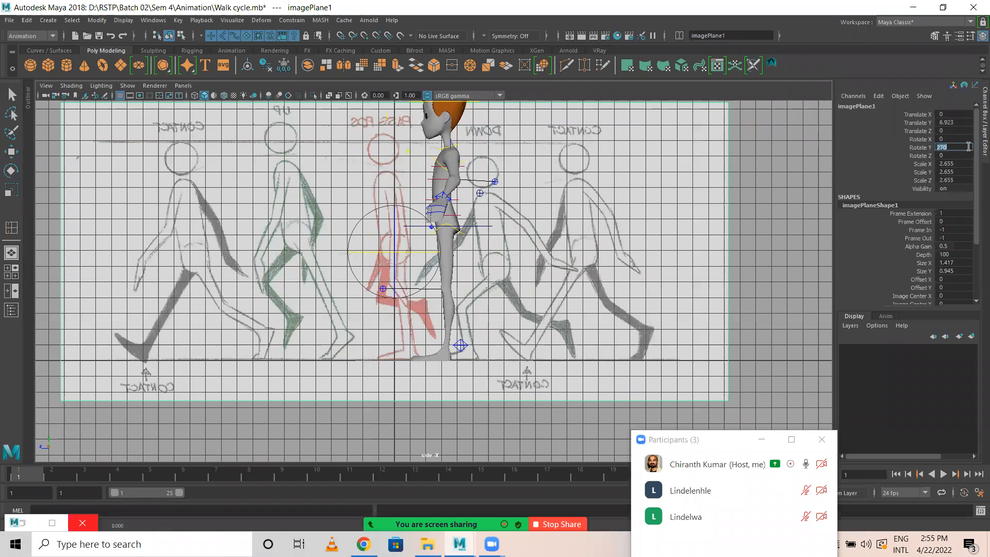
# Slide the image plane back to a Translate Z of about -14.24, scale it uniformly to about 2.363, and lower it to Translate Y 6.3.
pyautogui.press('w')
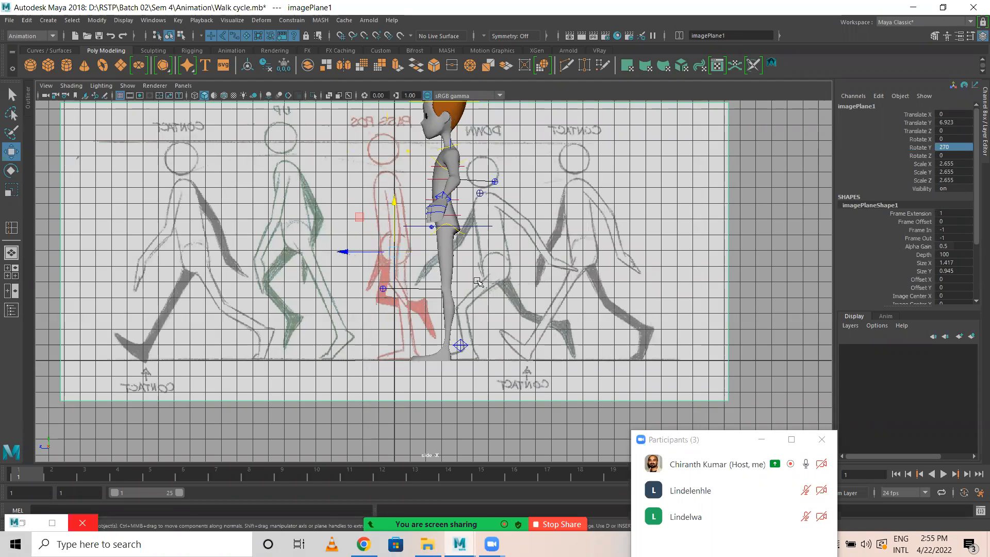
pyautogui.moveTo(350, 253); pyautogui.dragTo(601, 253)
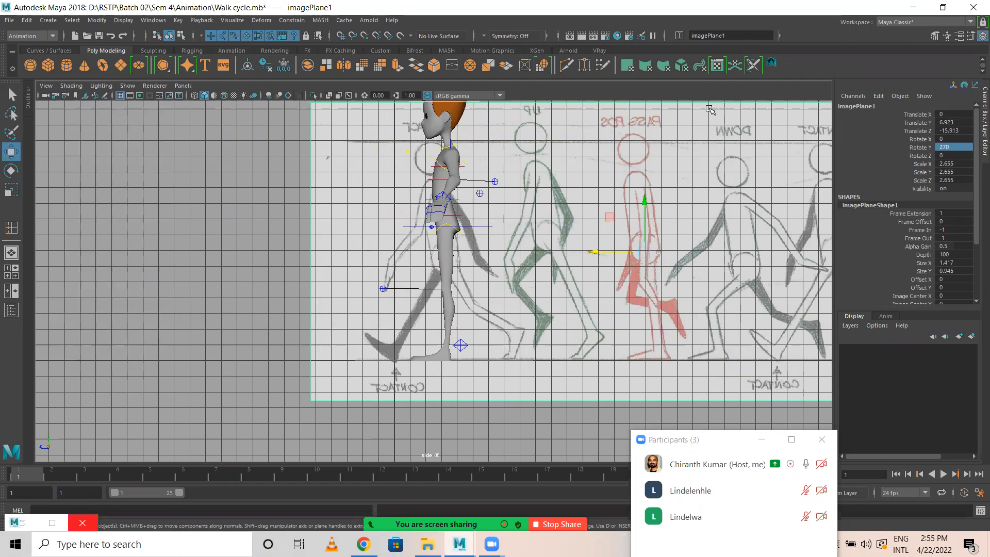
pyautogui.press('r')
pyautogui.moveTo(645, 252); pyautogui.dragTo(568, 251)
pyautogui.press('w')
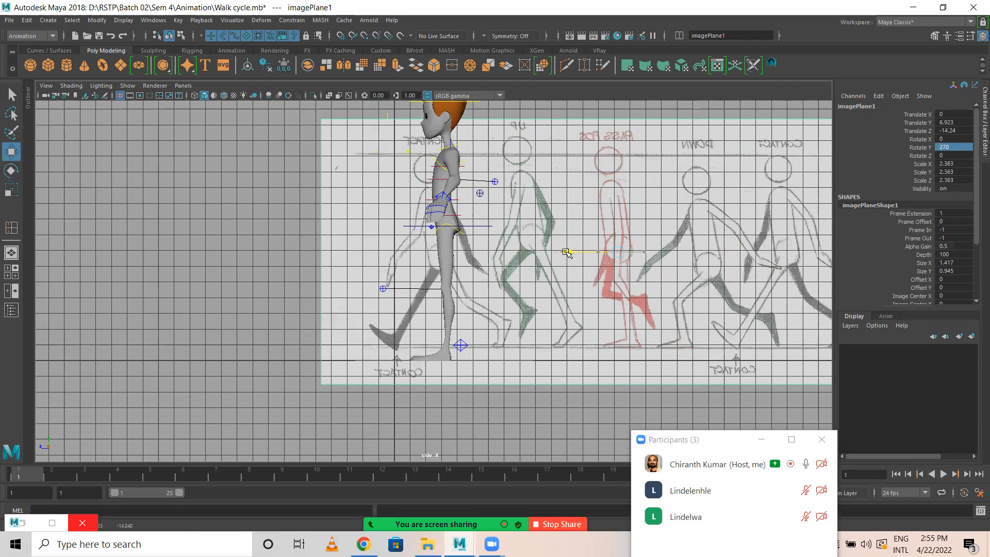
pyautogui.moveTo(625, 204); pyautogui.dragTo(612, 207)
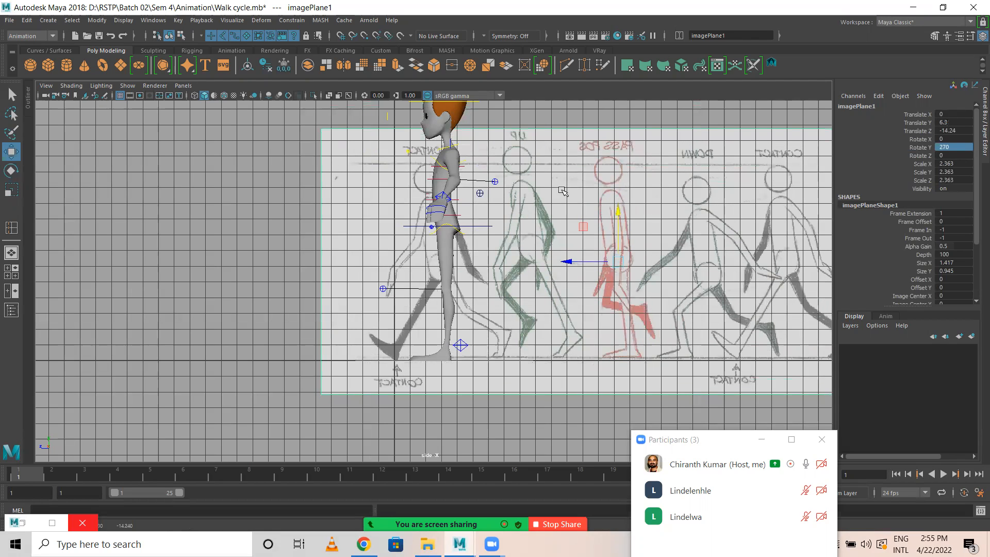
# Enlarge the image plane to a scale of about 3.082 and reposition it at about Translate Y 8.104, Translate Z -17.685 behind the first contact pose.
pyautogui.press('r')
pyautogui.moveTo(621, 262); pyautogui.dragTo(742, 278)
pyautogui.press('w')
pyautogui.moveTo(614, 219); pyautogui.dragTo(621, 182)
pyautogui.moveTo(567, 233); pyautogui.dragTo(621, 234)
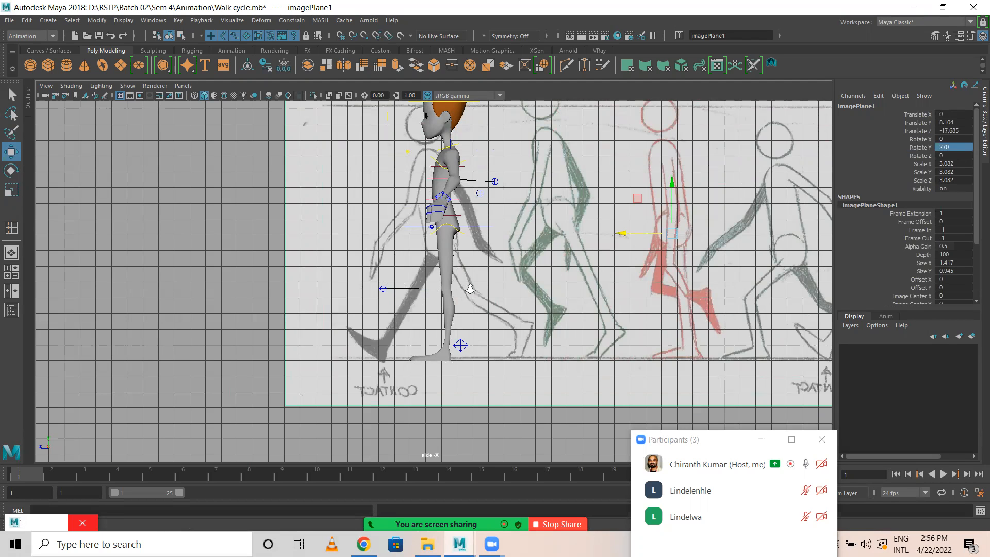
# In the perspective view, move the image plane sideways away from the character to a Translate X of about -35.809, then deselect it.
pyautogui.scroll(1, 485, 286)
pyautogui.press('space')
pyautogui.press('space')
pyautogui.keyDown('alt'); pyautogui.moveTo(701, 271); pyautogui.dragTo(289, 227, button='right'); pyautogui.keyUp('alt')
pyautogui.keyDown('alt'); pyautogui.moveTo(485, 243); pyautogui.dragTo(589, 285); pyautogui.keyUp('alt')
pyautogui.moveTo(511, 210); pyautogui.dragTo(173, 188)
pyautogui.keyDown('alt'); pyautogui.moveTo(568, 230); pyautogui.dragTo(462, 230); pyautogui.keyUp('alt')
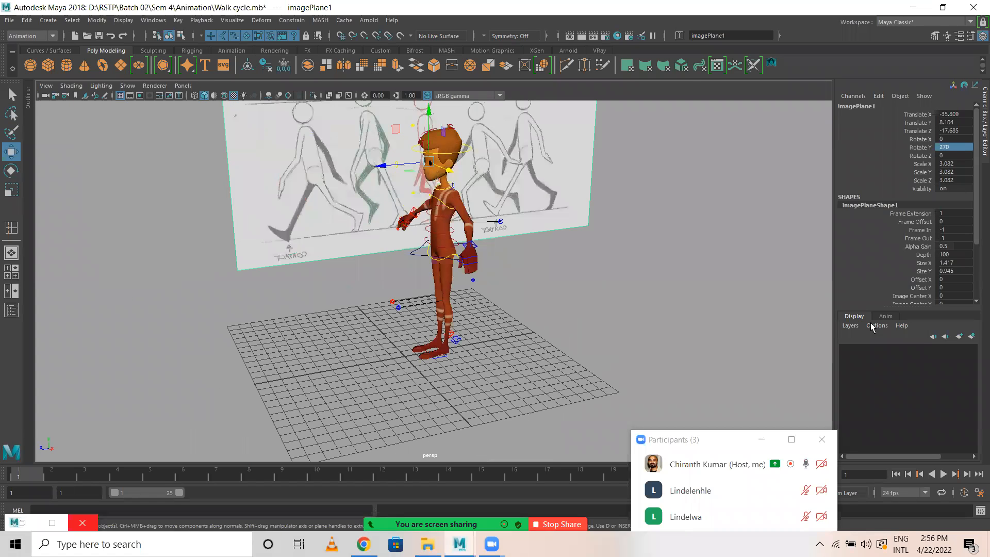
pyautogui.click(655, 240)
# Select the character's COG control in the side view and move the participants window off the timeline.
pyautogui.press('space')
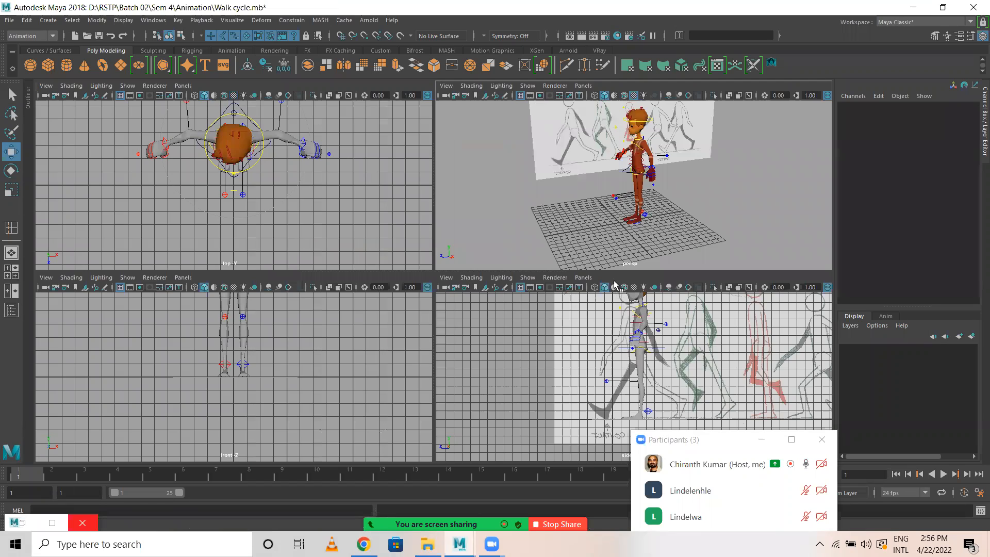
pyautogui.press('space')
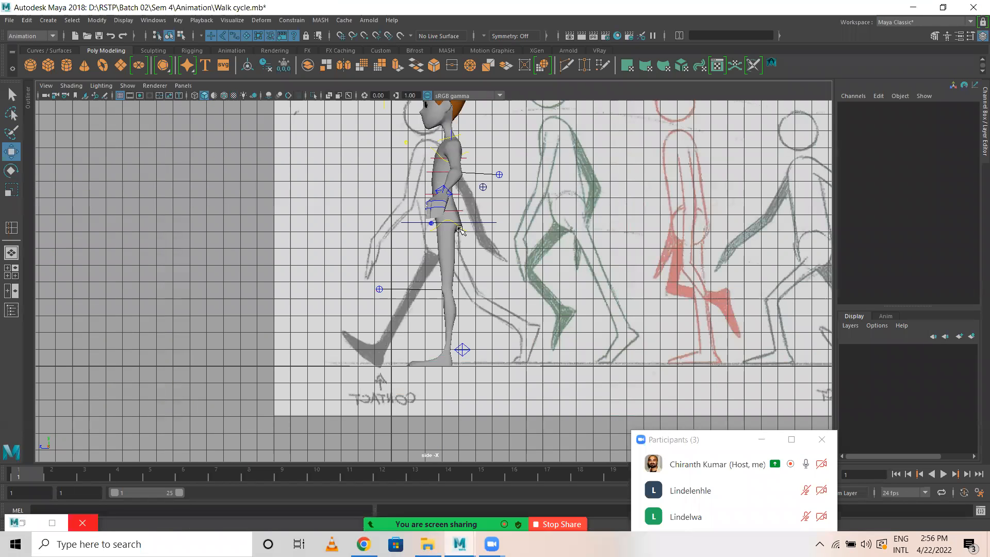
pyautogui.click(460, 228)
pyautogui.click(479, 223)
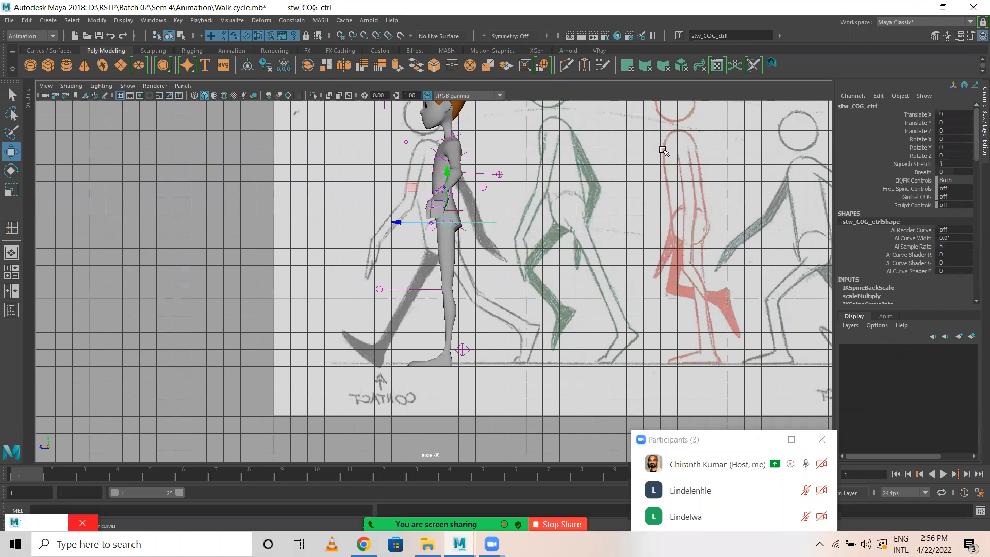
pyautogui.press('space')
pyautogui.press('space')
pyautogui.keyDown('alt'); pyautogui.moveTo(365, 283); pyautogui.dragTo(555, 295, button='right'); pyautogui.keyUp('alt')
pyautogui.keyDown('alt'); pyautogui.moveTo(449, 298); pyautogui.dragTo(363, 266); pyautogui.keyUp('alt')
pyautogui.press('space')
pyautogui.press('space')
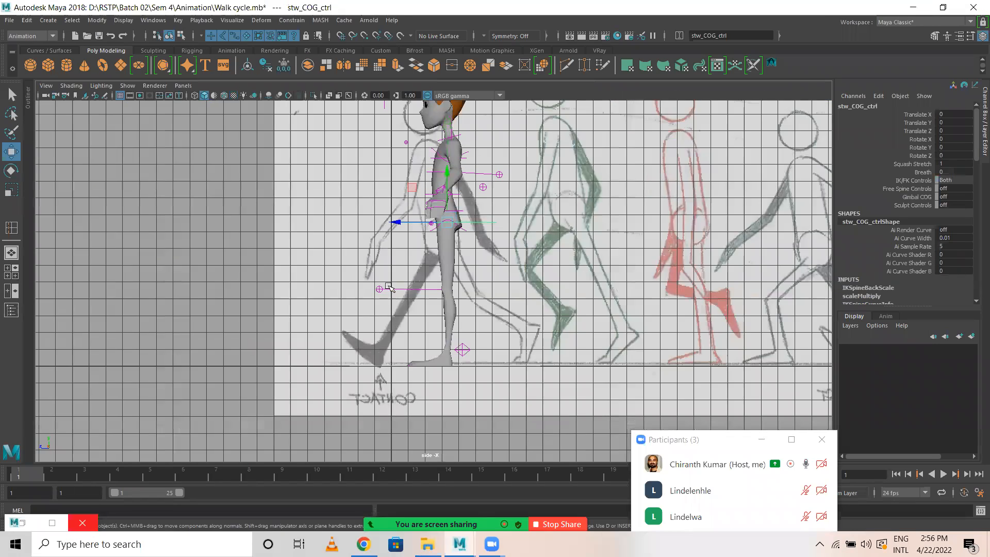
pyautogui.scroll(3, 485, 287)
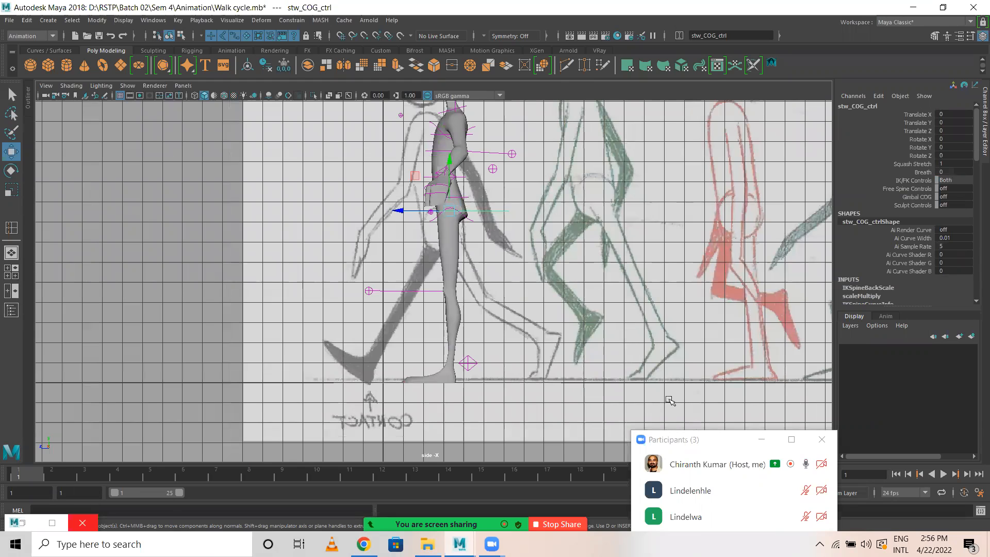
pyautogui.click(706, 442)
pyautogui.moveTo(704, 439); pyautogui.dragTo(791, 189)
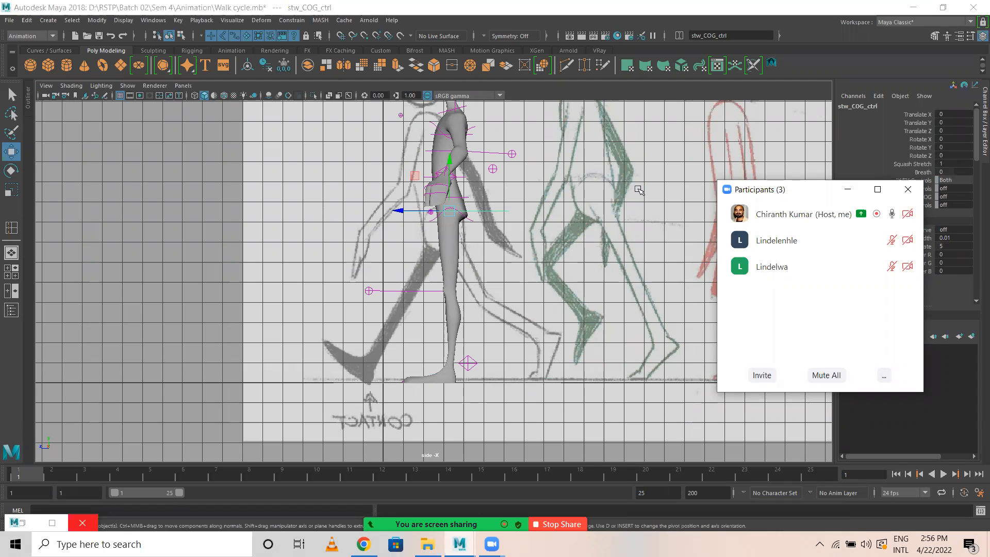
# Examine the character's hip, leg and arm controls from several angles in the perspective view.
pyautogui.click(638, 92)
pyautogui.press('space')
pyautogui.press('space')
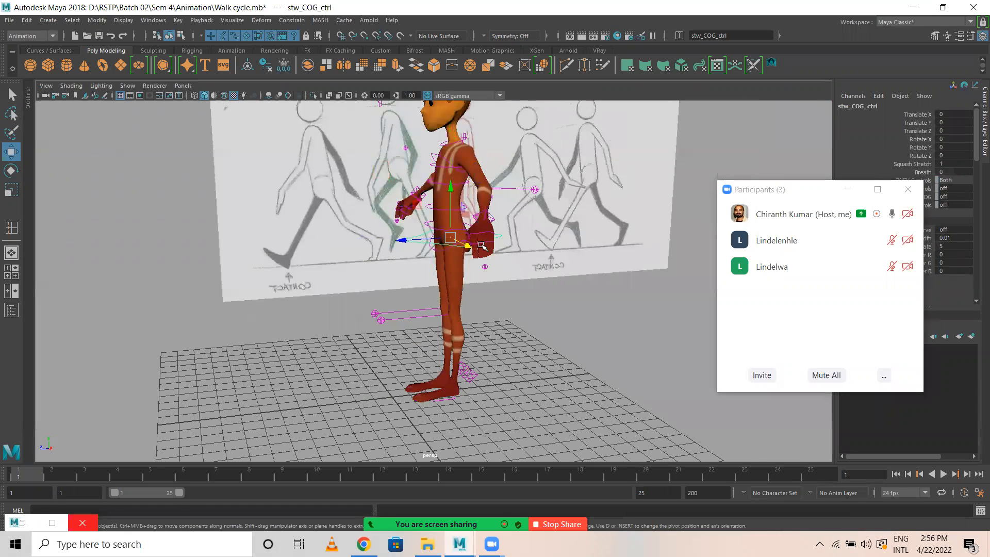
pyautogui.keyDown('alt'); pyautogui.moveTo(464, 299); pyautogui.dragTo(457, 322); pyautogui.keyUp('alt')
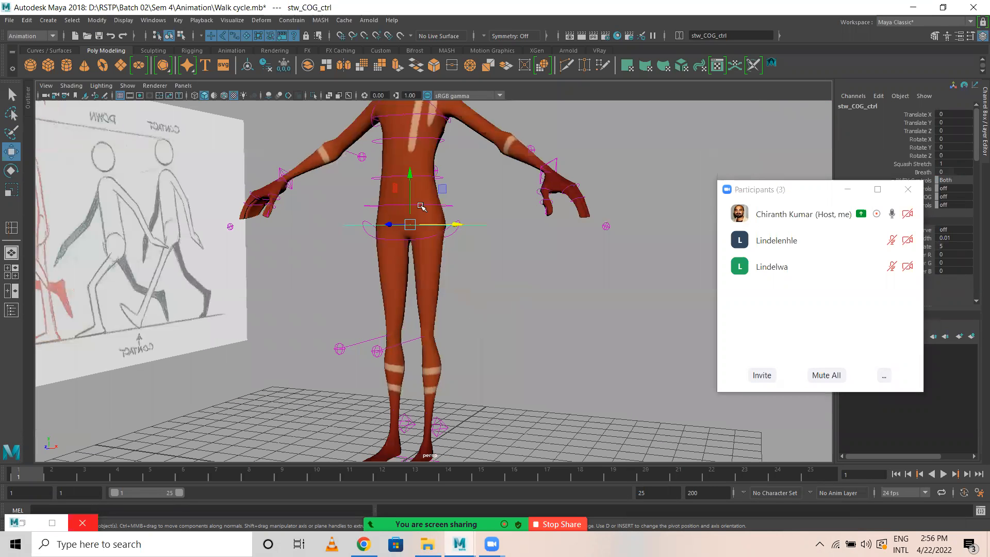
pyautogui.keyDown('alt'); pyautogui.moveTo(446, 265); pyautogui.dragTo(425, 159, button='middle'); pyautogui.keyUp('alt')
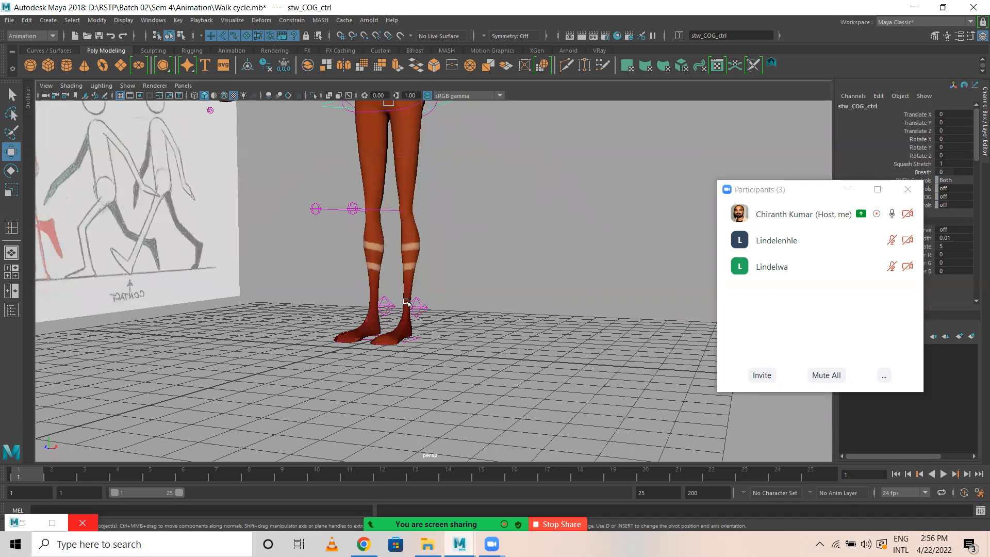
pyautogui.keyDown('alt'); pyautogui.moveTo(464, 319); pyautogui.dragTo(474, 343, button='middle'); pyautogui.keyUp('alt')
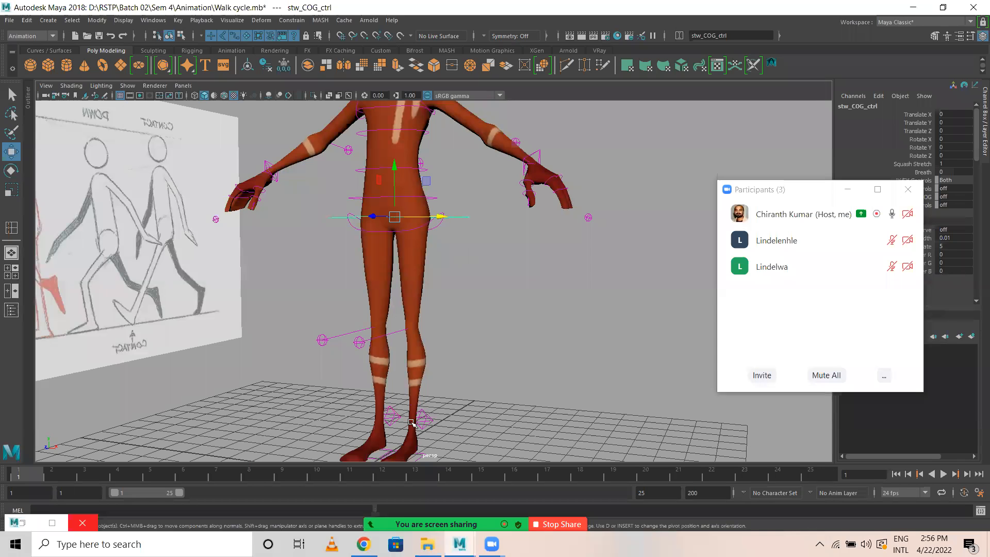
pyautogui.scroll(-3, 250, 254)
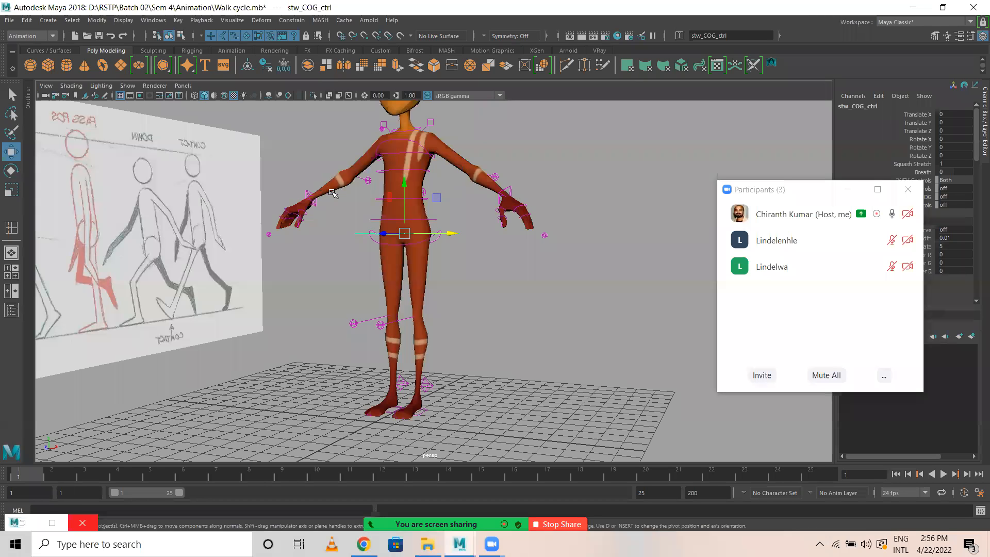
pyautogui.keyDown('alt'); pyautogui.moveTo(556, 301); pyautogui.dragTo(526, 311); pyautogui.keyUp('alt')
pyautogui.press('space')
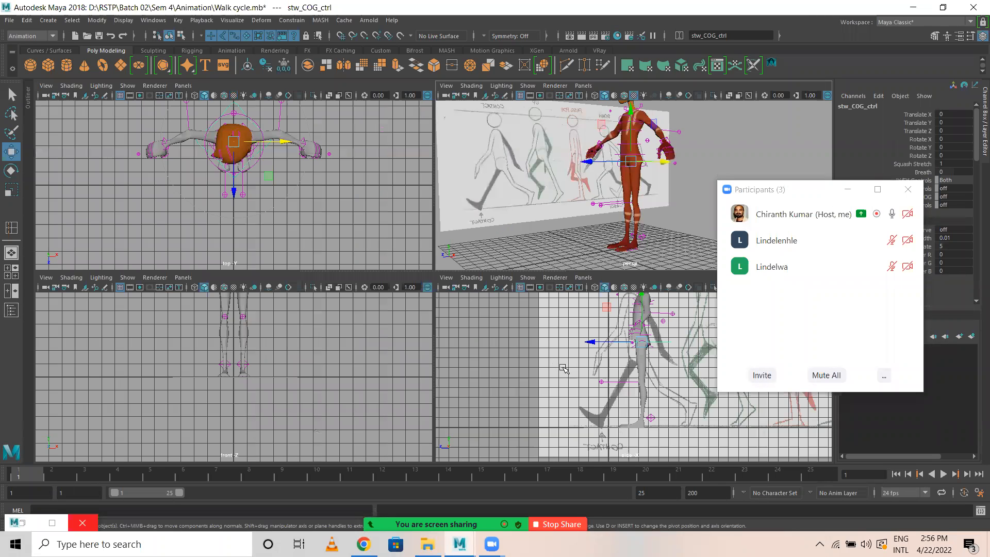
# Turn on textured display in the side view and lower the COG control to a Translate Y of about -2.671.
pyautogui.press('space')
pyautogui.keyDown('alt'); pyautogui.moveTo(353, 281); pyautogui.dragTo(395, 281, button='right'); pyautogui.keyUp('alt')
pyautogui.keyDown('alt'); pyautogui.moveTo(420, 316); pyautogui.dragTo(411, 284, button='middle'); pyautogui.keyUp('alt')
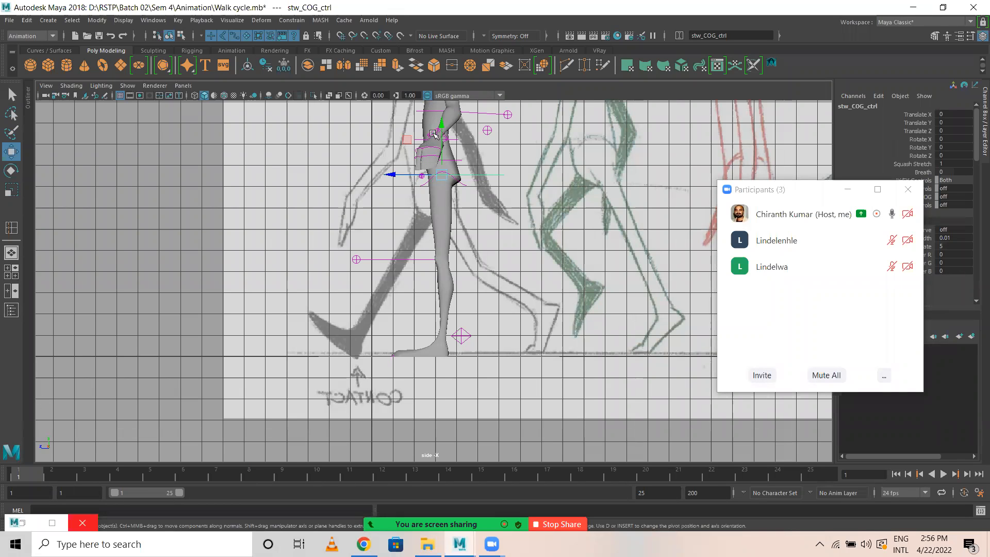
pyautogui.press('6')
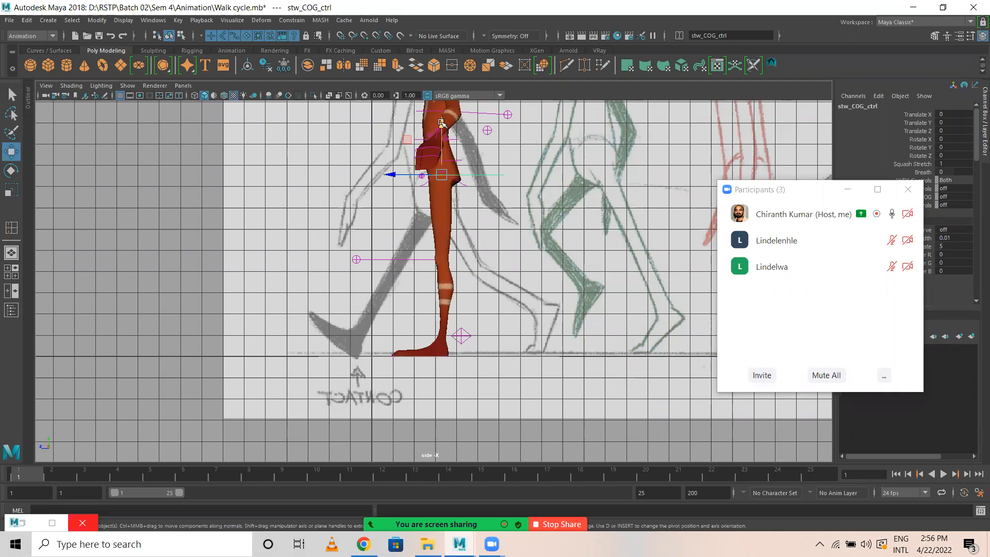
pyautogui.moveTo(441, 123); pyautogui.dragTo(442, 129)
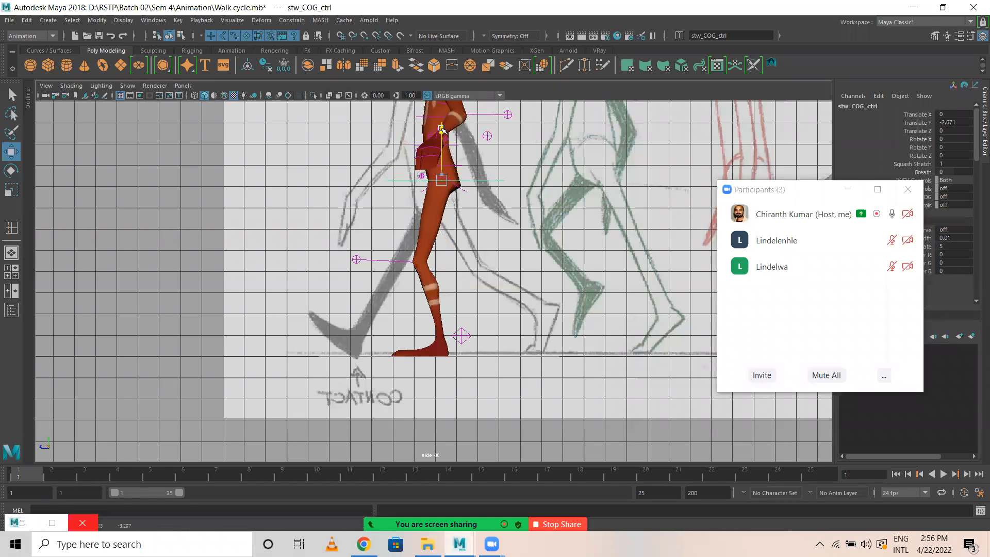
# Move the left foot IK control back to a Translate Z of about -22.338 and the right foot IK control forward to about 23.066.
pyautogui.click(469, 336)
pyautogui.press('space')
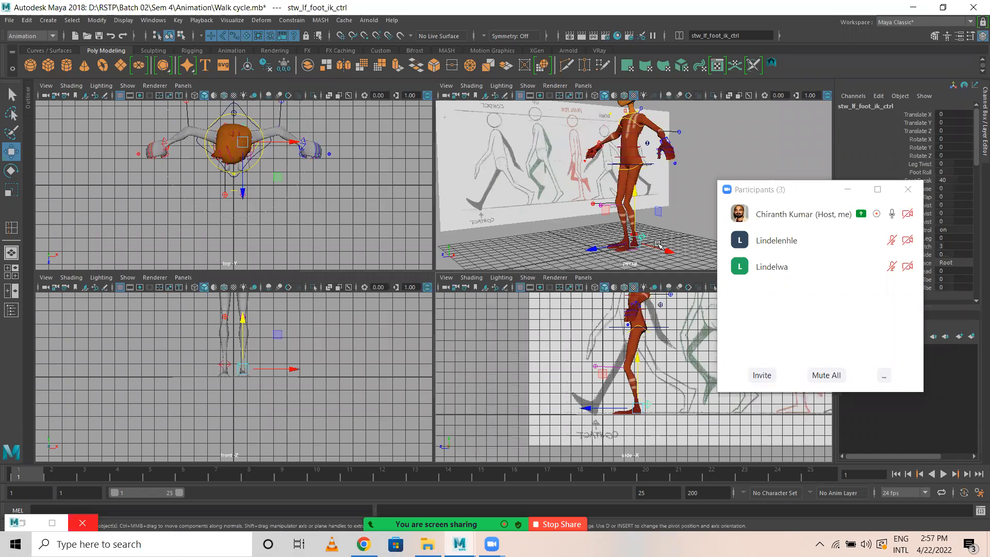
pyautogui.scroll(5, 633, 224)
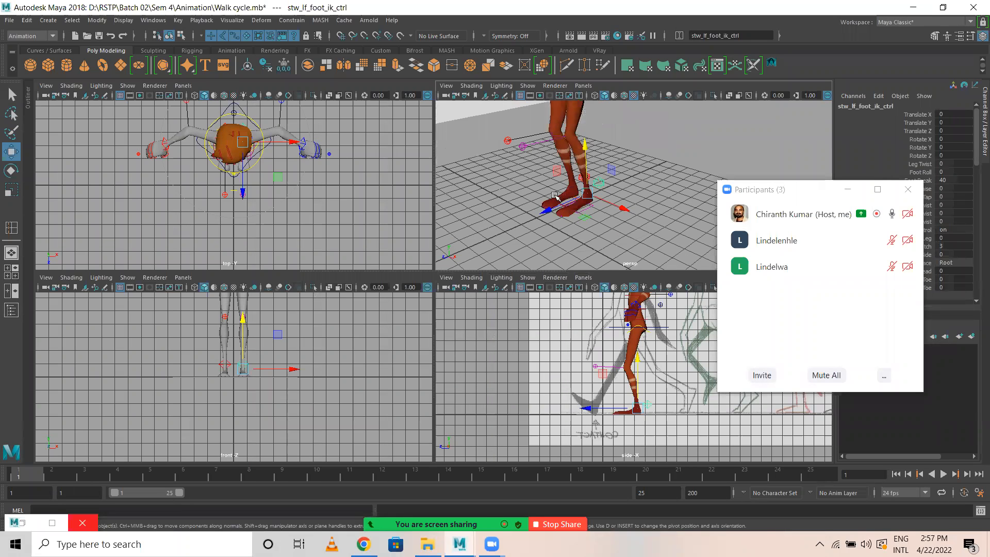
pyautogui.press('space')
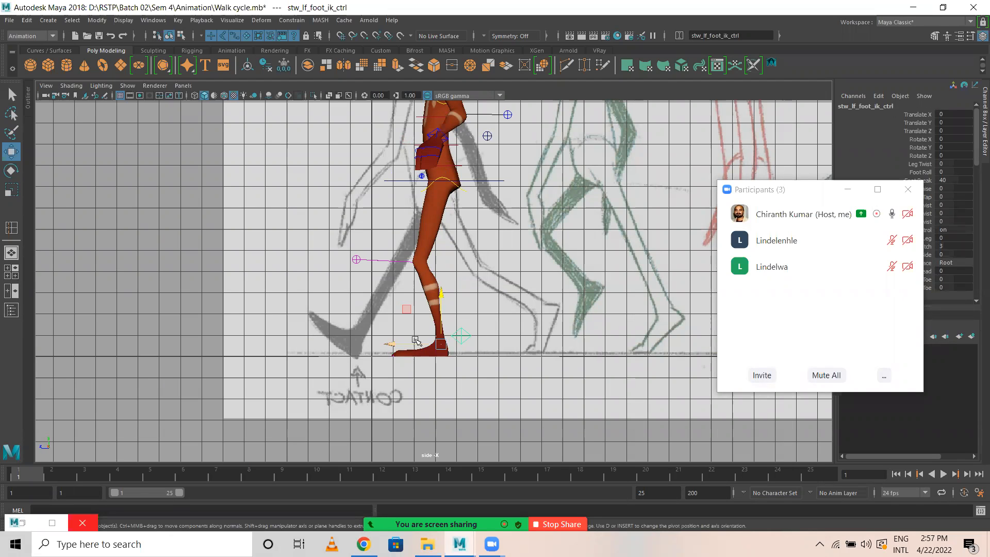
pyautogui.moveTo(402, 345); pyautogui.dragTo(489, 345)
pyautogui.click(460, 335)
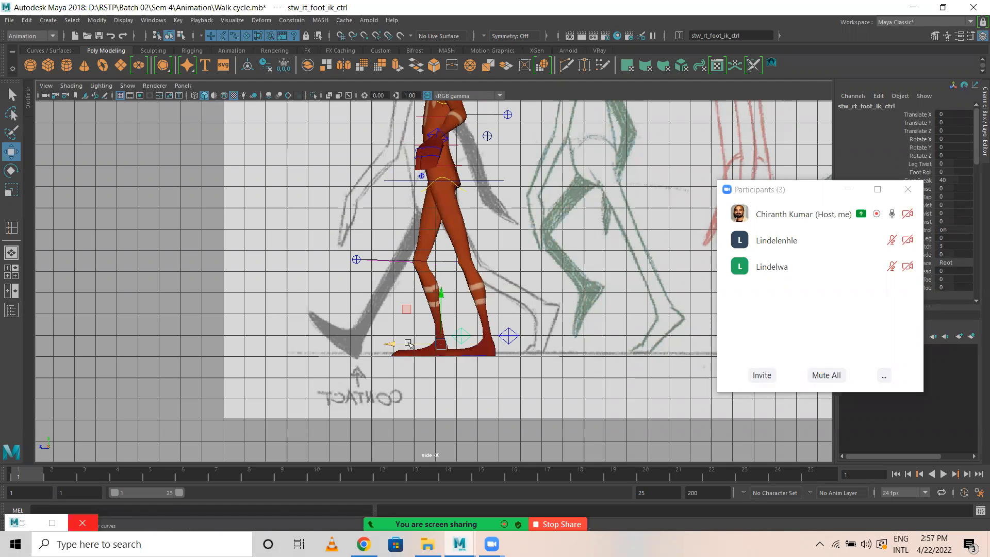
pyautogui.moveTo(378, 341); pyautogui.dragTo(349, 333)
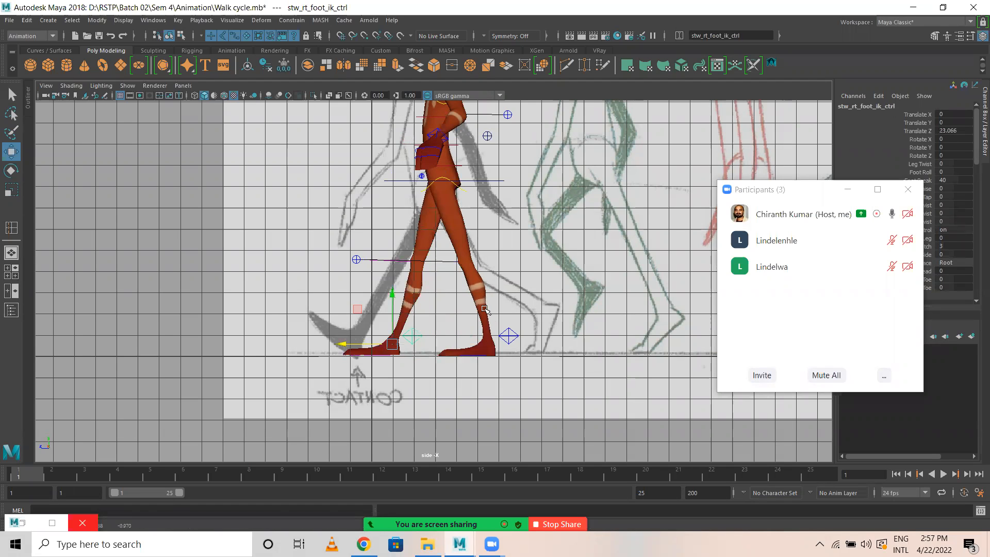
# Select the left foot IK control, uncover its attributes, and set Toe Raise to about 31.2 and Toe Tap to about -27.2.
pyautogui.scroll(-4, 626, 216)
pyautogui.keyDown('alt'); pyautogui.moveTo(540, 261); pyautogui.dragTo(344, 250, button='middle'); pyautogui.keyUp('alt')
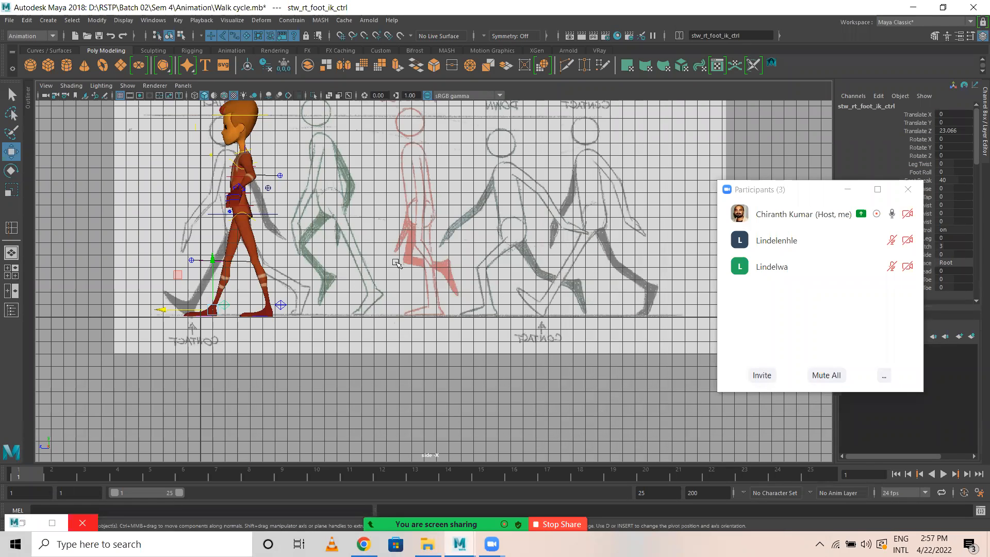
pyautogui.scroll(5, 396, 263)
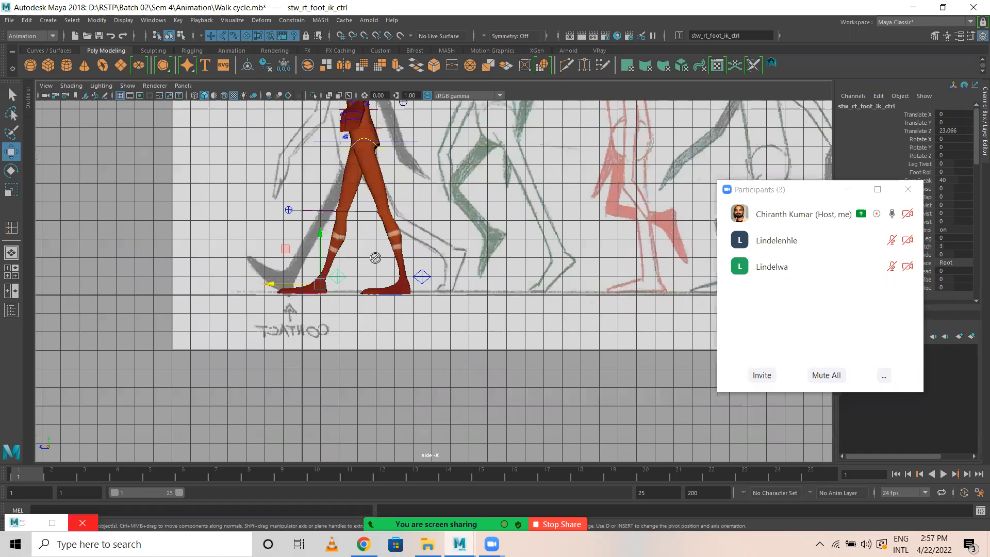
pyautogui.scroll(1, 428, 281)
pyautogui.click(421, 277)
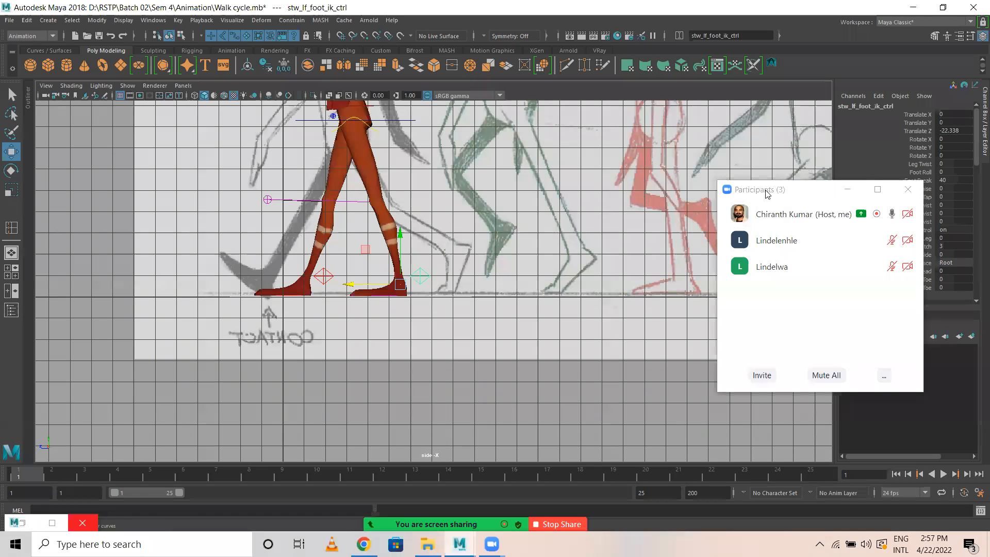
pyautogui.moveTo(861, 332); pyautogui.dragTo(807, 542)
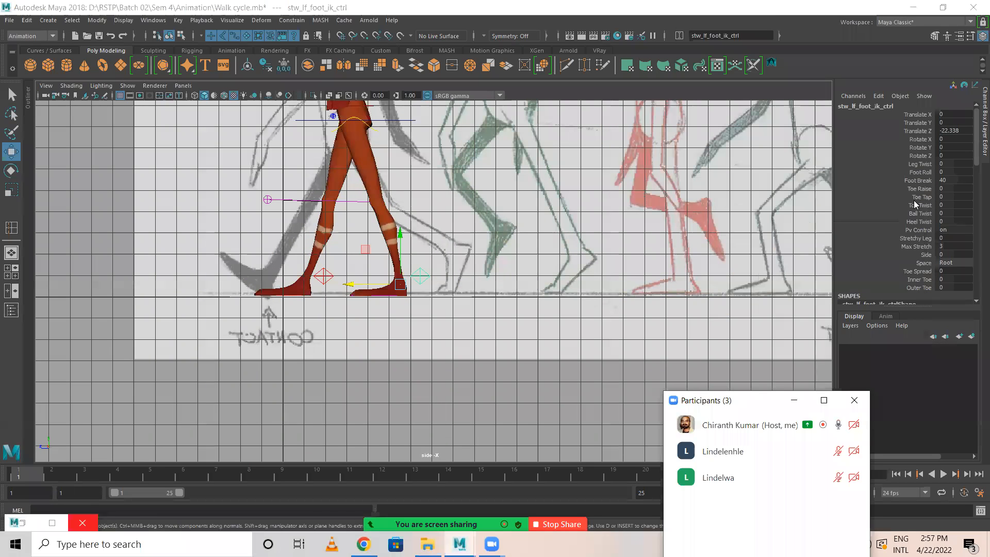
pyautogui.click(918, 189)
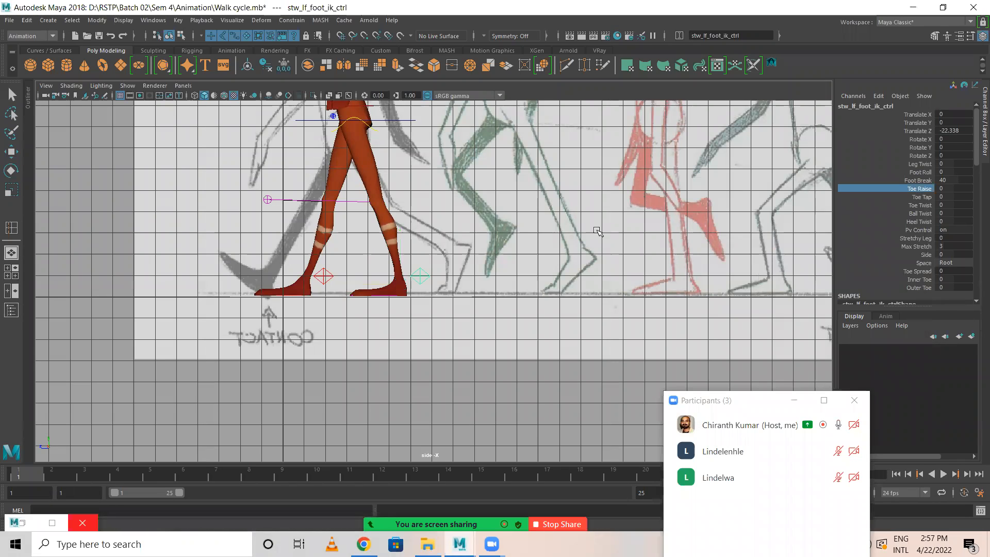
pyautogui.moveTo(600, 232); pyautogui.dragTo(752, 250, button='middle')
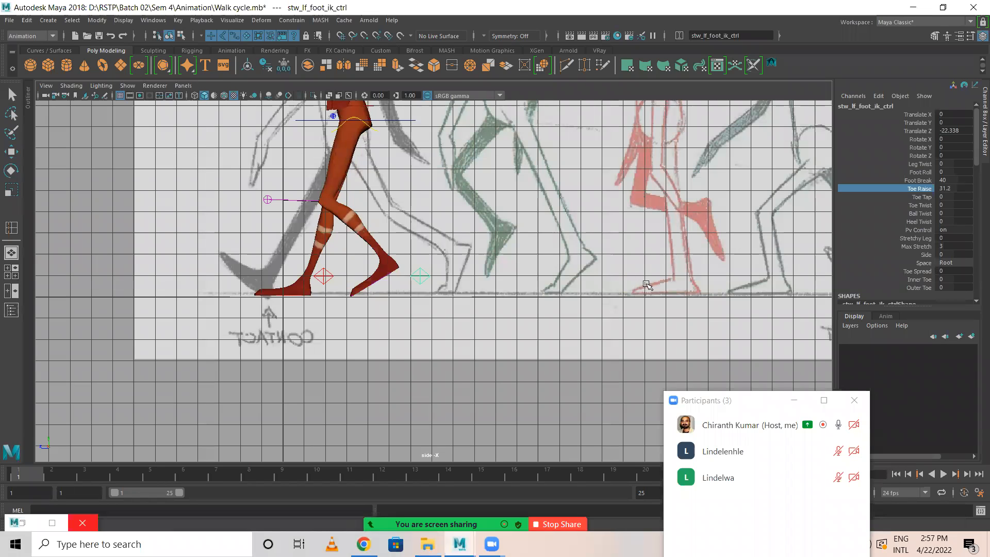
pyautogui.click(920, 197)
pyautogui.moveTo(670, 232); pyautogui.dragTo(380, 223, button='middle')
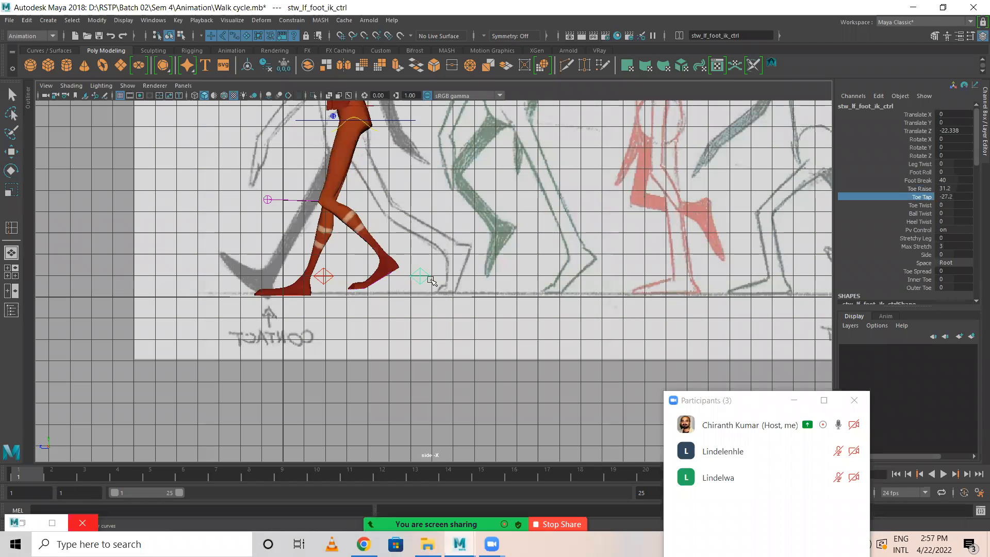
# Move the left foot IK control further back to a Translate Z of about -42.455 and lower it to a Translate Y of about -3.636.
pyautogui.press('w')
pyautogui.moveTo(360, 283); pyautogui.dragTo(399, 291)
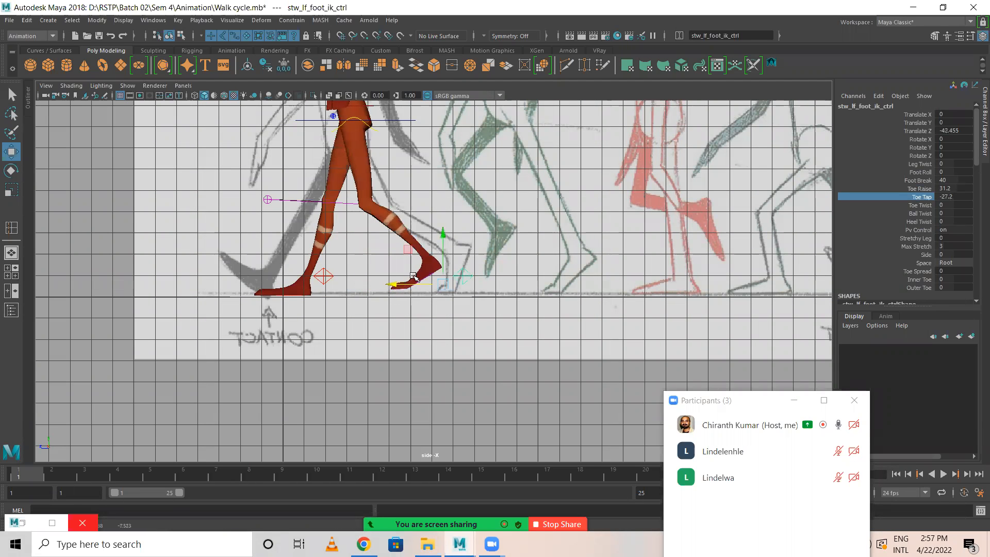
pyautogui.moveTo(445, 231); pyautogui.dragTo(442, 239)
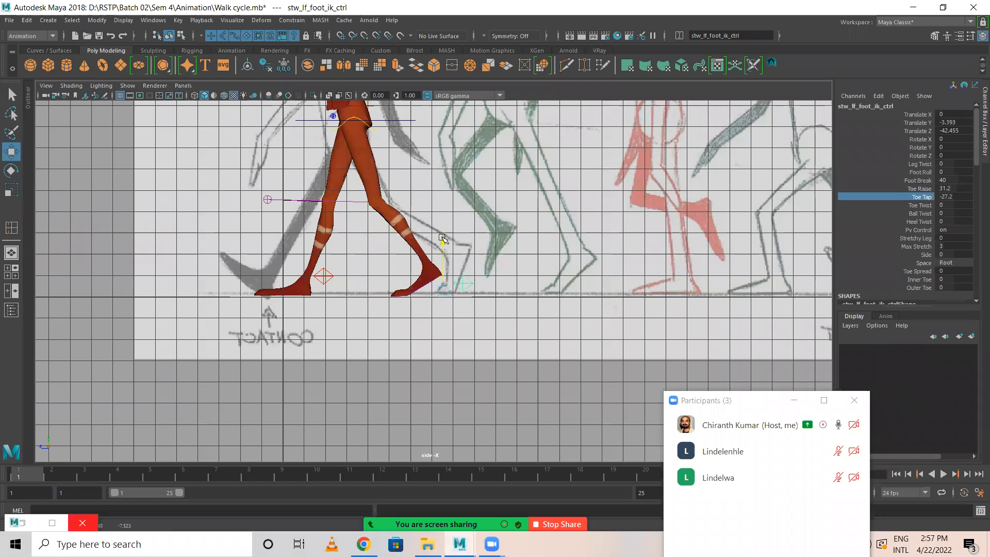
# Set the right foot IK control's Toe Raise to about -29.9 and move the control forward to a Translate Z of about 26.702.
pyautogui.click(326, 279)
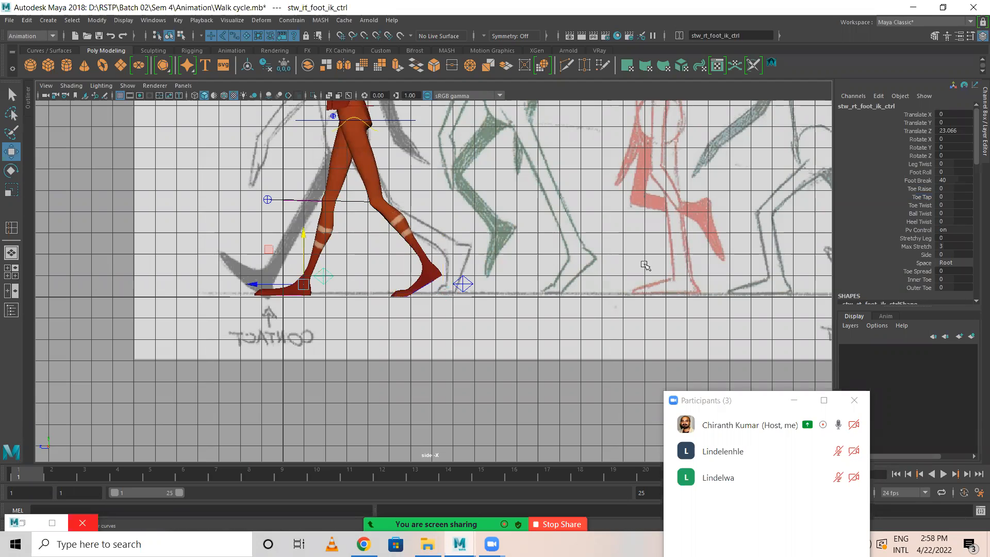
pyautogui.click(919, 189)
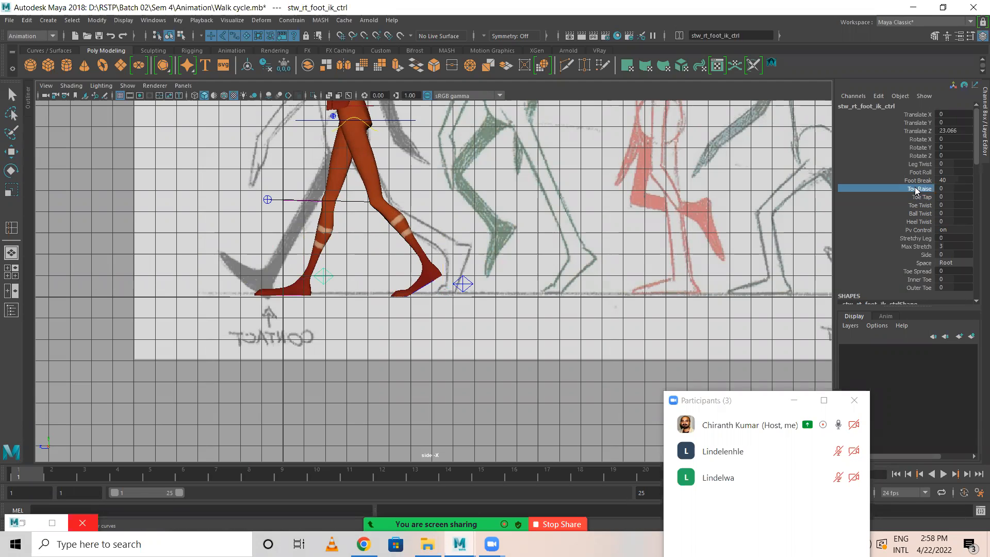
pyautogui.moveTo(425, 213); pyautogui.dragTo(210, 209, button='middle')
pyautogui.press('w')
pyautogui.moveTo(253, 284); pyautogui.dragTo(245, 284)
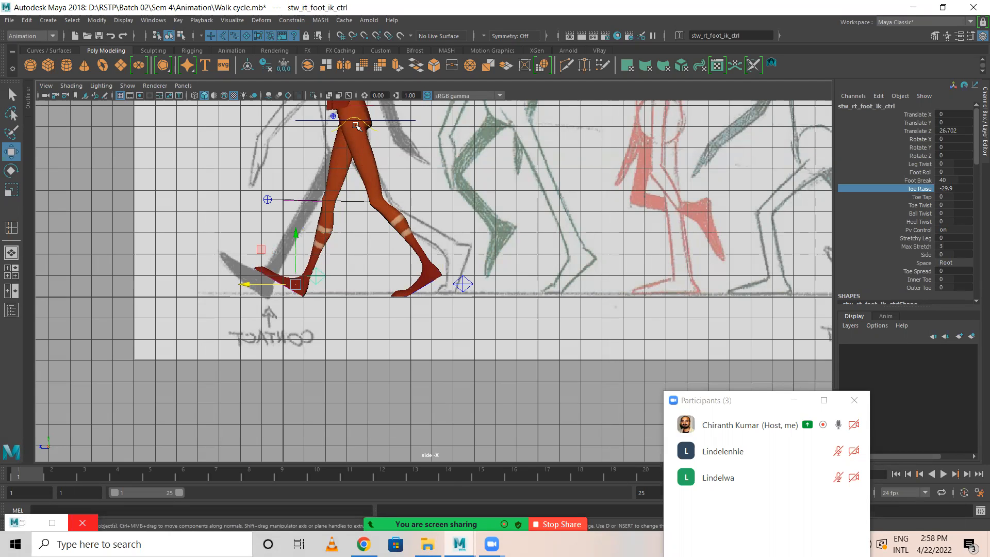
# Lower the COG control to a Translate Y of about -5.337.
pyautogui.click(402, 122)
pyautogui.keyDown('alt'); pyautogui.moveTo(455, 182); pyautogui.dragTo(462, 226, button='middle'); pyautogui.keyUp('alt')
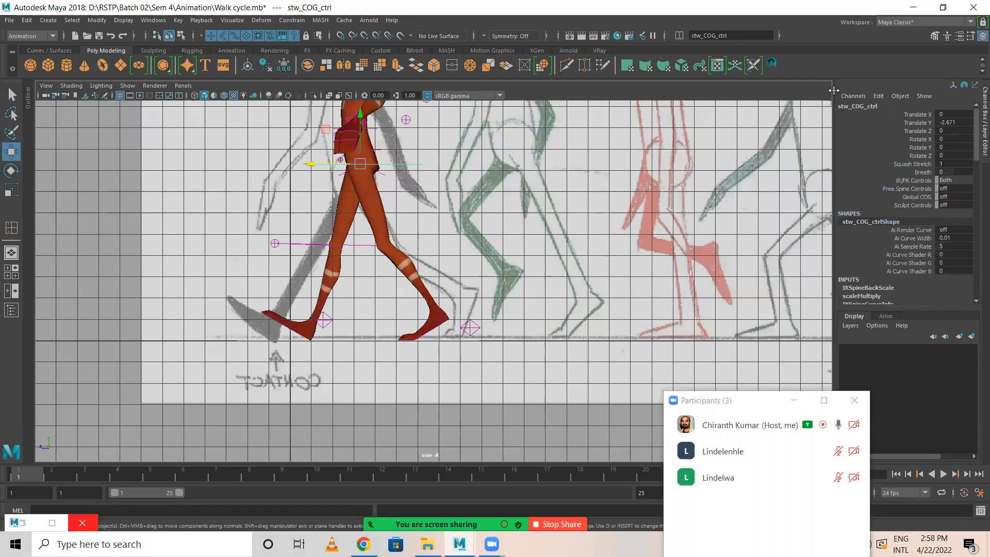
pyautogui.moveTo(360, 116); pyautogui.dragTo(361, 121)
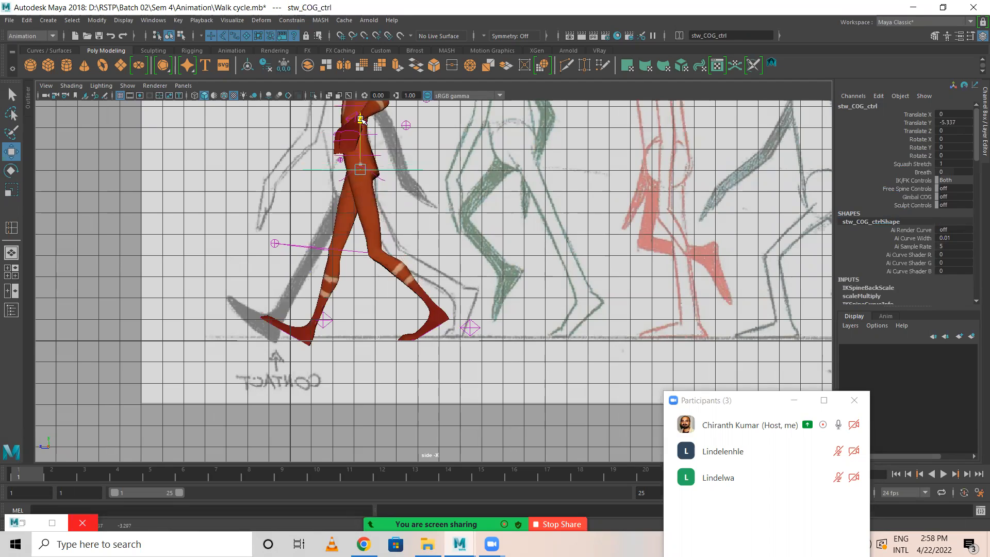
# Move the right foot IK control forward to a Translate Z of about 33.004 and the left foot IK control back to about -45.122.
pyautogui.click(269, 327)
pyautogui.moveTo(269, 327); pyautogui.dragTo(252, 328)
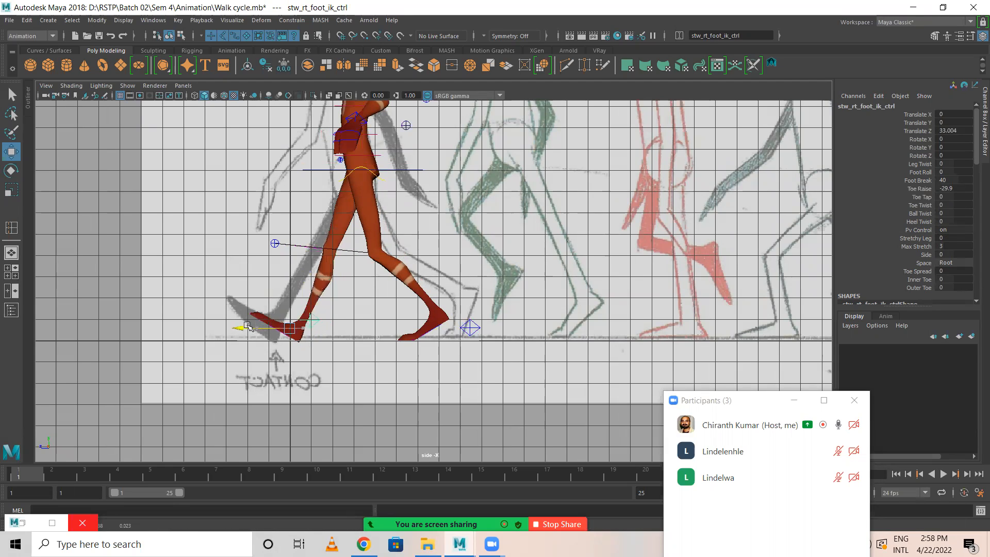
pyautogui.click(407, 334)
pyautogui.moveTo(408, 334); pyautogui.dragTo(435, 324)
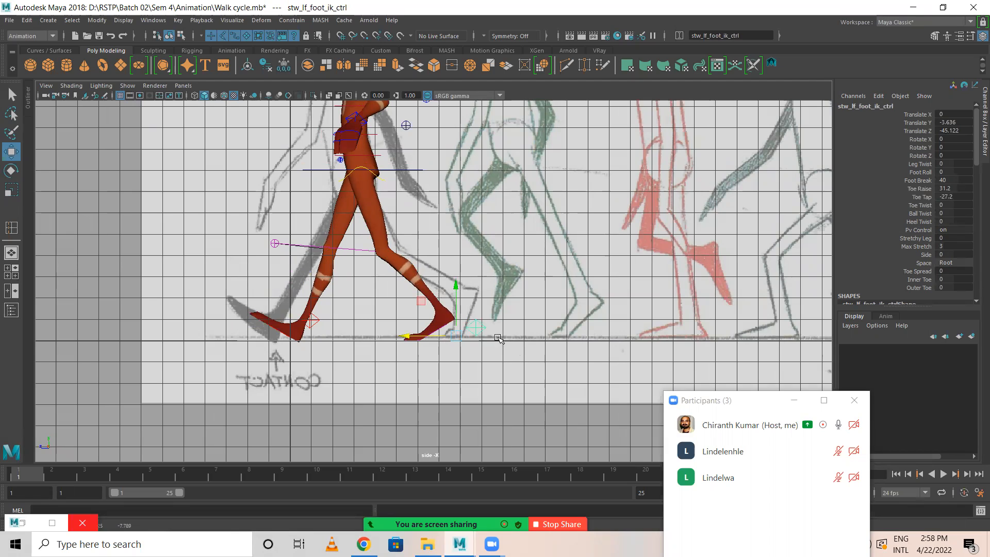
# Select both foot IK controls and the COG control together and key them at frames 1 and 25.
pyautogui.click(312, 320)
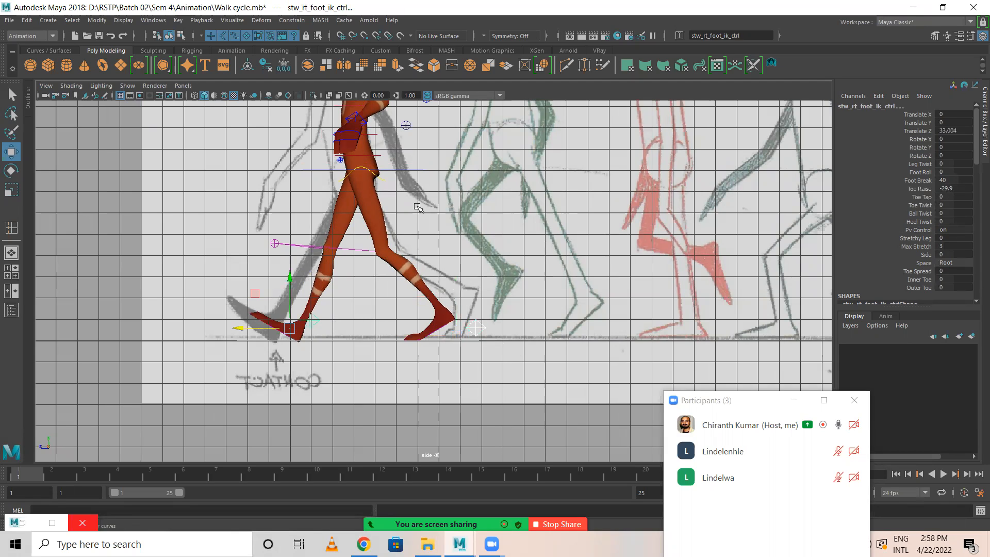
pyautogui.click(419, 169)
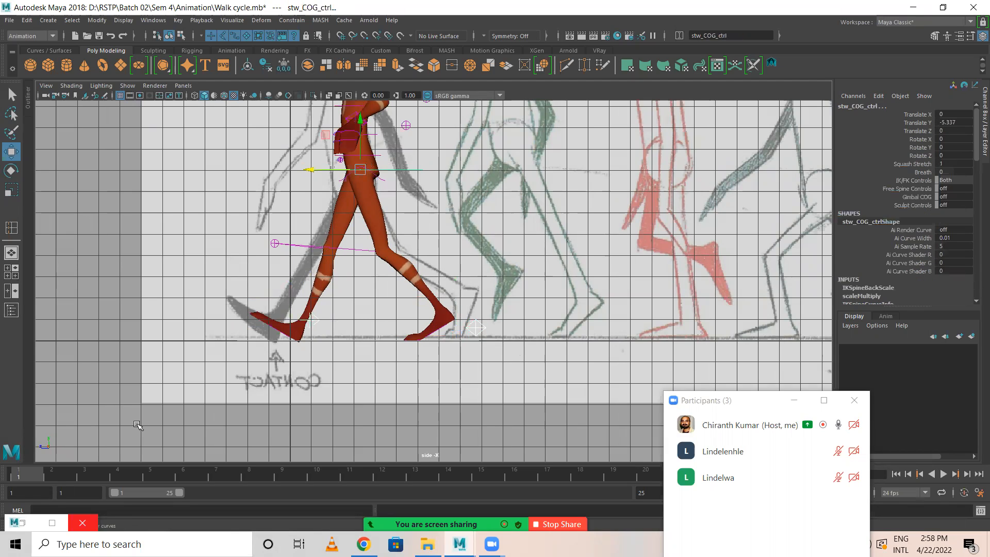
pyautogui.press('s')
pyautogui.click(758, 403)
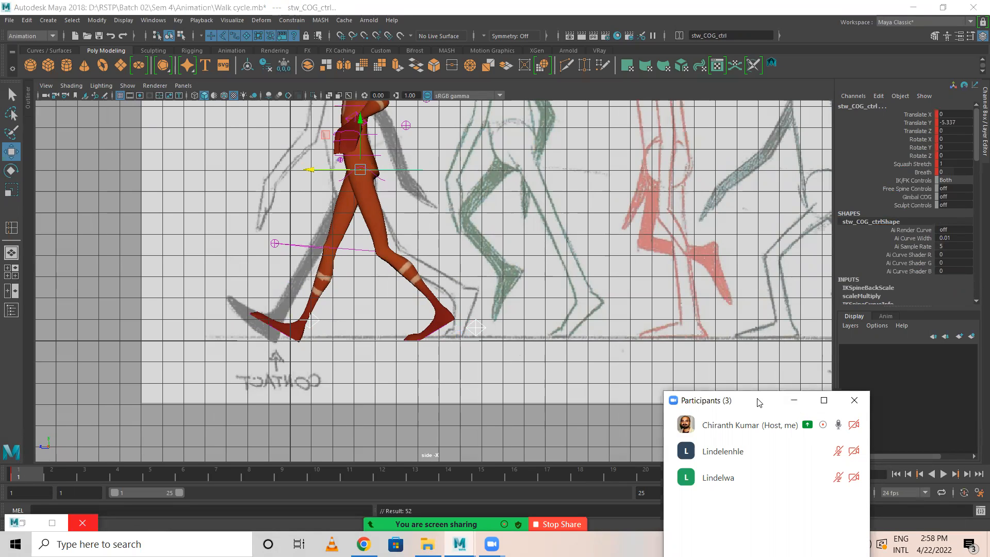
pyautogui.moveTo(758, 402); pyautogui.dragTo(821, 158)
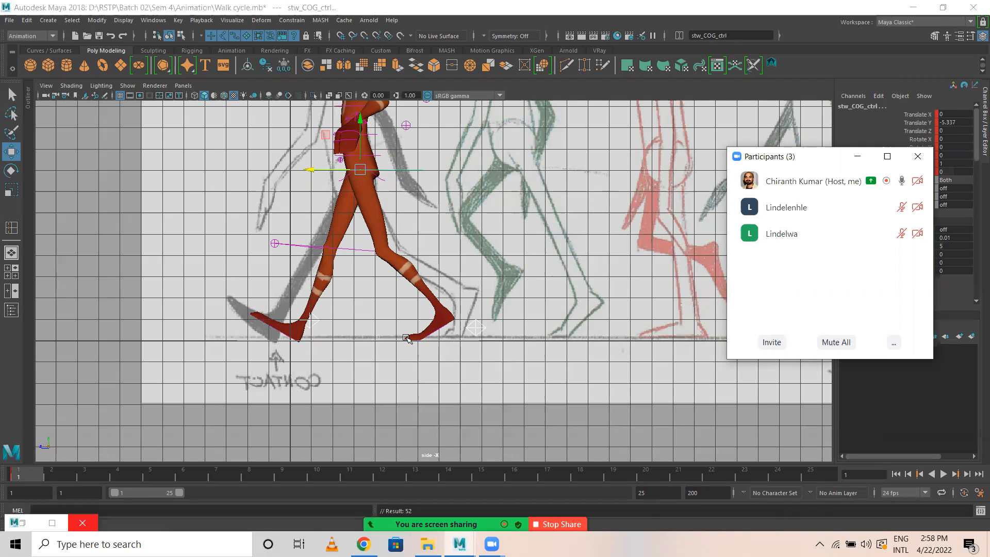
pyautogui.click(825, 474)
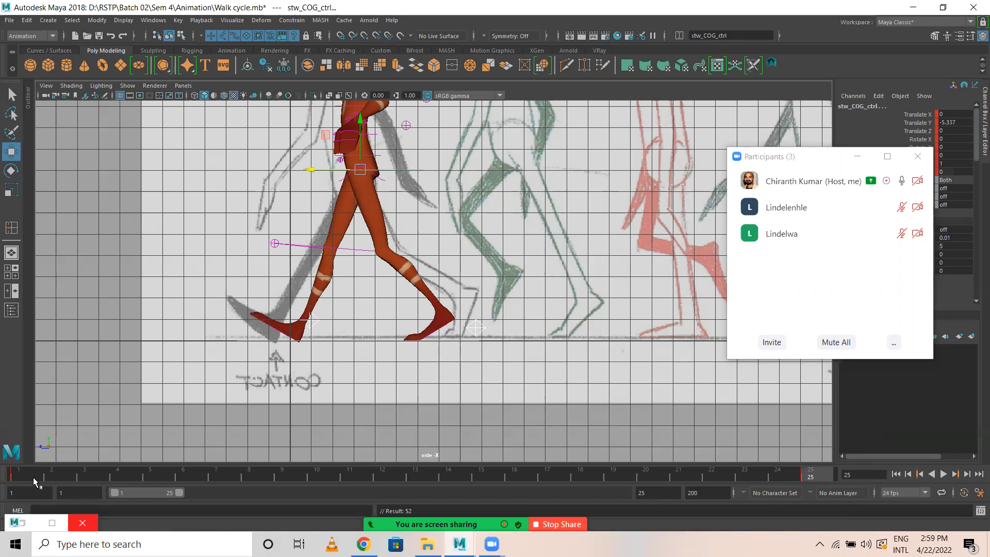
# Return to frame 1, uncover the attributes, and set the right foot IK control's Toe Raise to -30.
pyautogui.press(',')
pyautogui.click(155, 381)
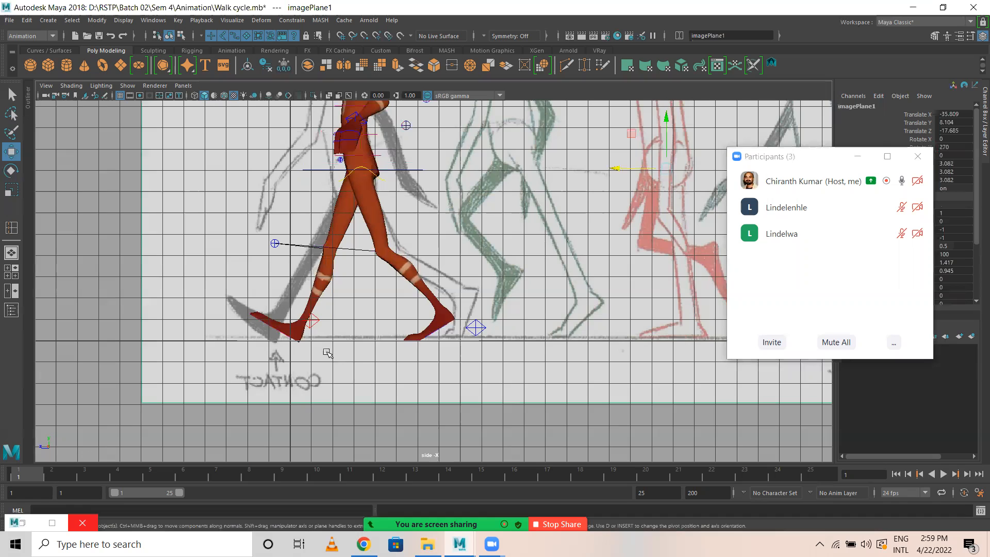
pyautogui.click(313, 321)
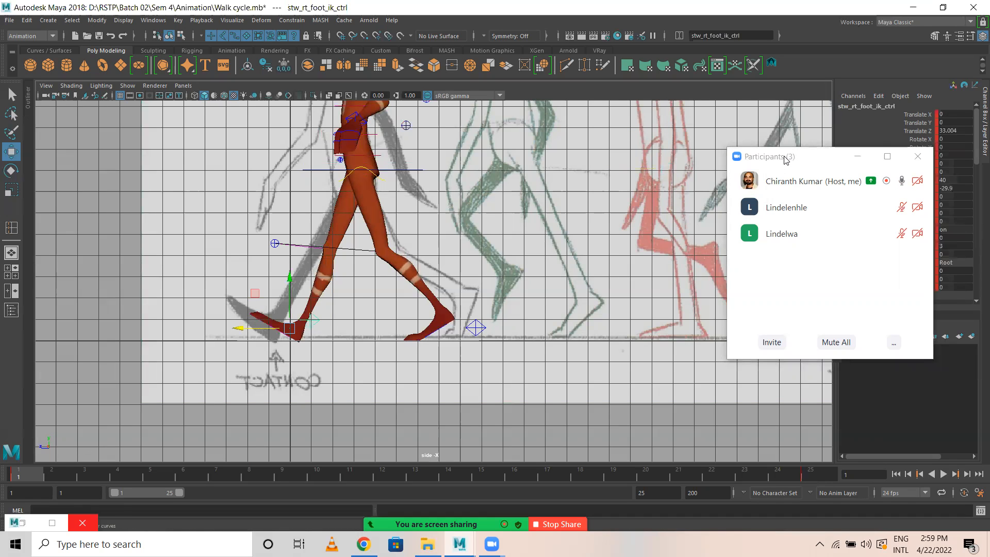
pyautogui.moveTo(784, 157); pyautogui.dragTo(915, 395)
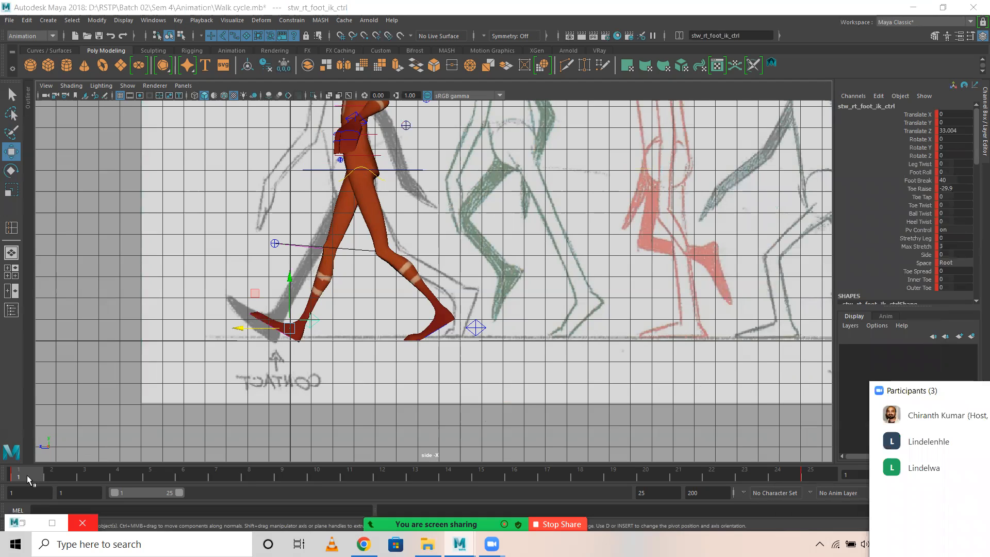
pyautogui.click(26, 475)
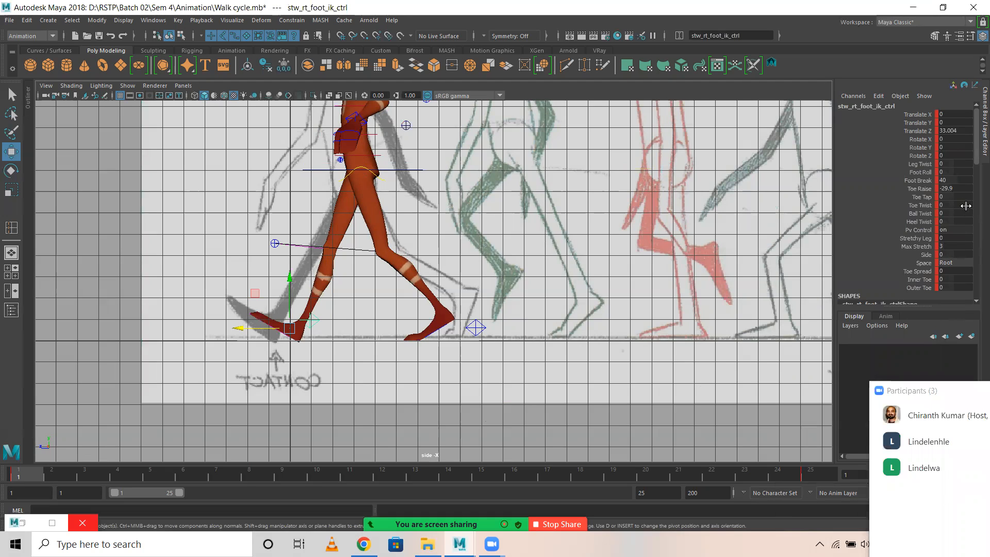
pyautogui.doubleClick(958, 188)
pyautogui.write('30')
pyautogui.press('Return')
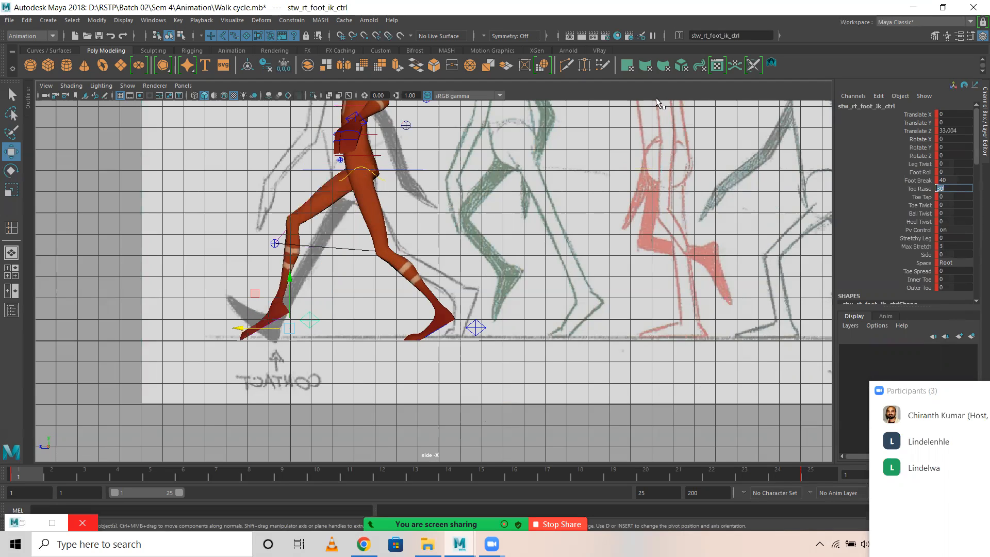
pyautogui.write('0')
pyautogui.press('Return')
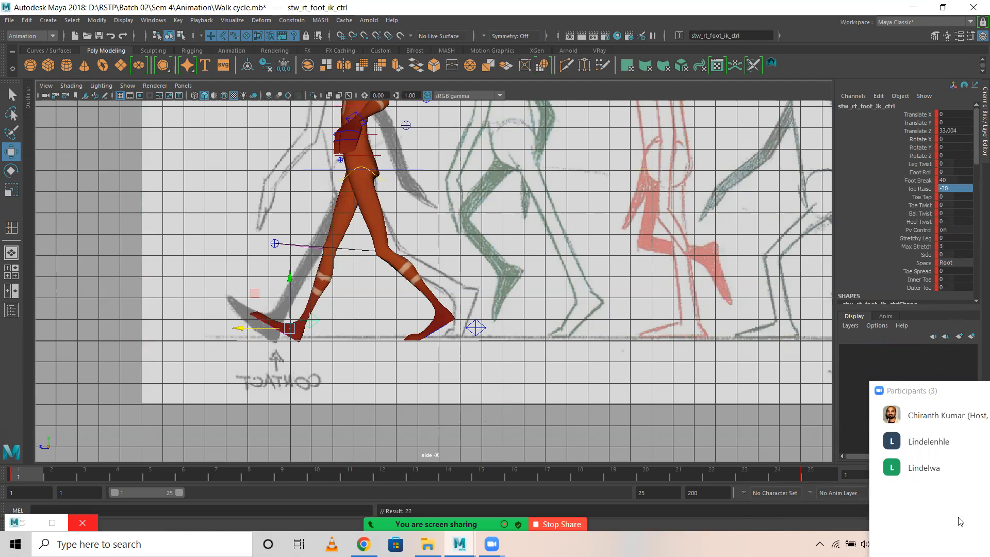
# Set the right foot IK control's Toe Raise to -30 at frame 25.
pyautogui.click(818, 476)
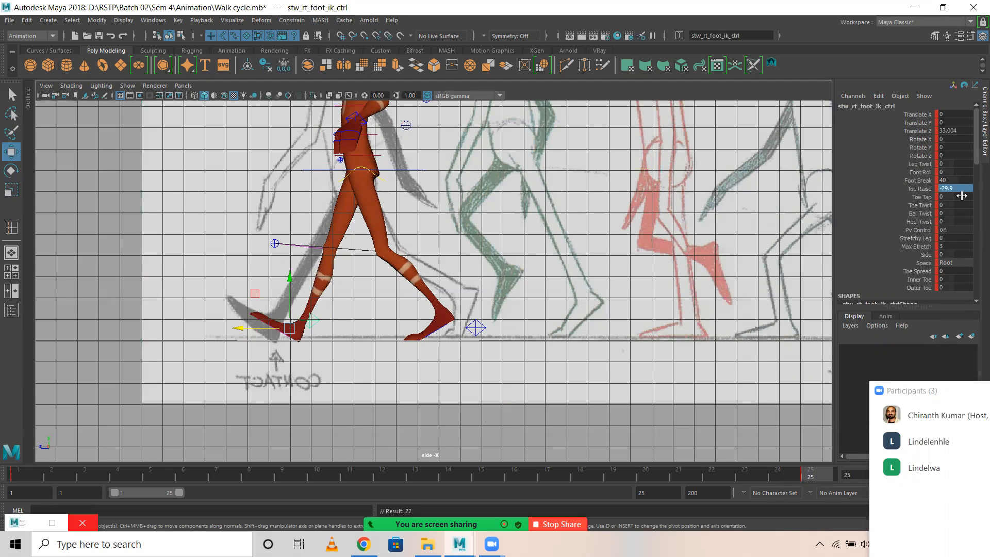
pyautogui.doubleClick(958, 189)
pyautogui.write('-30')
pyautogui.press('Return')
# Set the left foot IK control's Toe Raise to 30 and Toe Tap to -30 at frame 25, and key it.
pyautogui.click(476, 328)
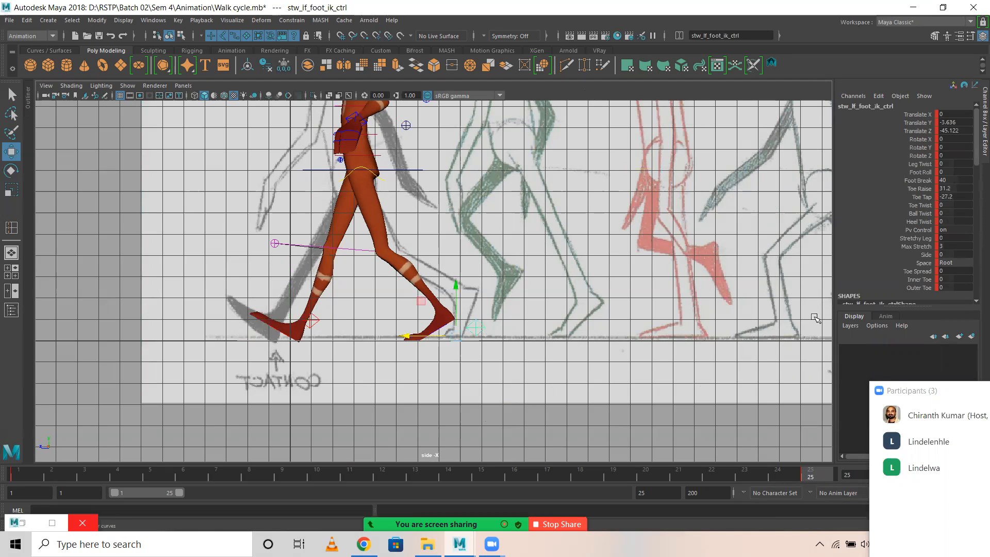
pyautogui.doubleClick(959, 189)
pyautogui.press('Return')
pyautogui.doubleClick(961, 197)
pyautogui.press('Return')
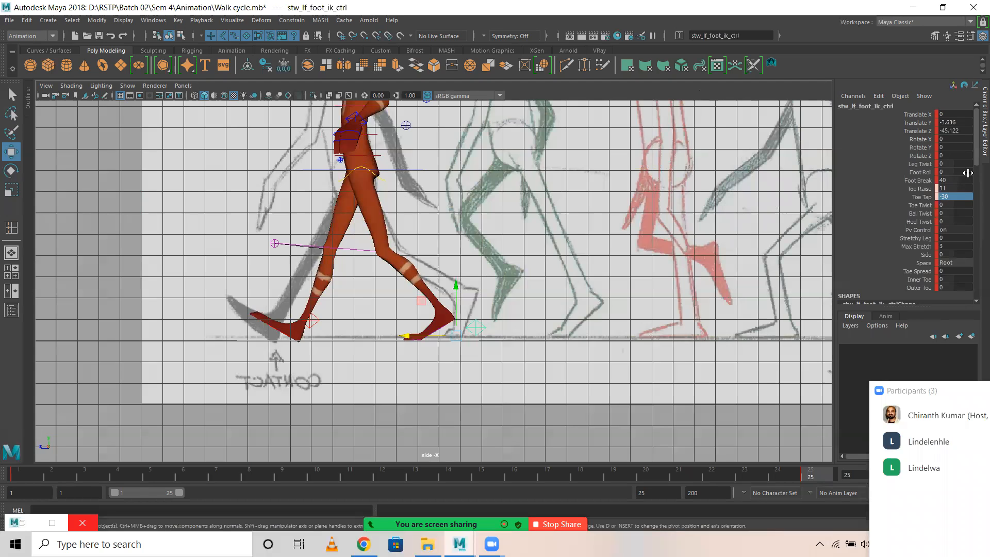
pyautogui.doubleClick(951, 188)
pyautogui.press('Return')
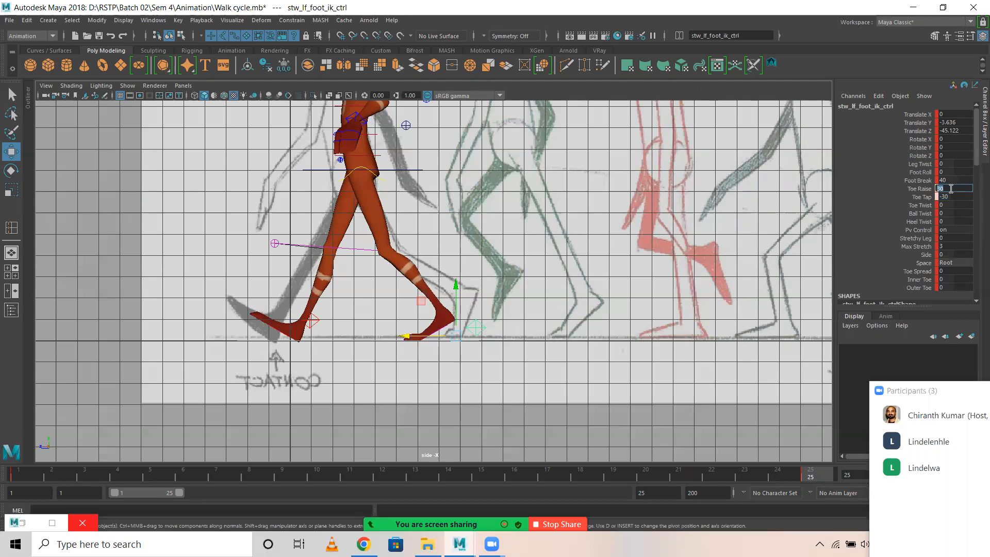
pyautogui.press('s')
# Set the left foot IK control's Toe Raise to 30 and Toe Tap to -30 at frame 1, and key it.
pyautogui.click(17, 478)
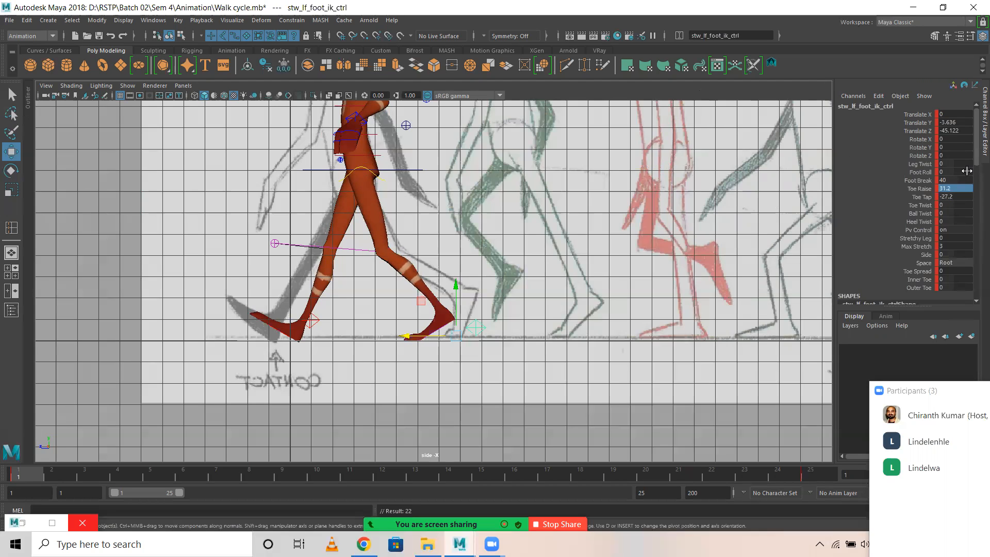
pyautogui.doubleClick(956, 189)
pyautogui.doubleClick(962, 197)
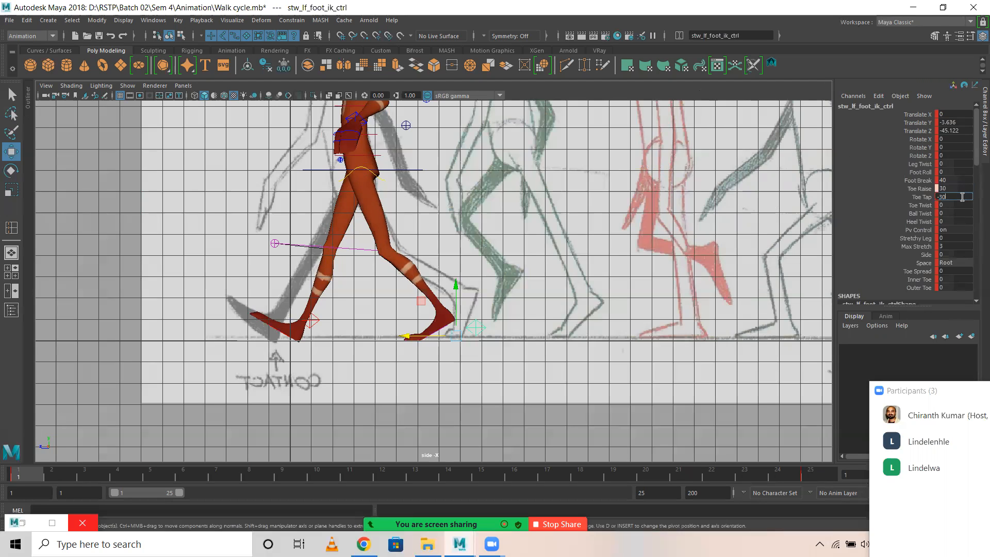
pyautogui.press('Return')
pyautogui.press('s')
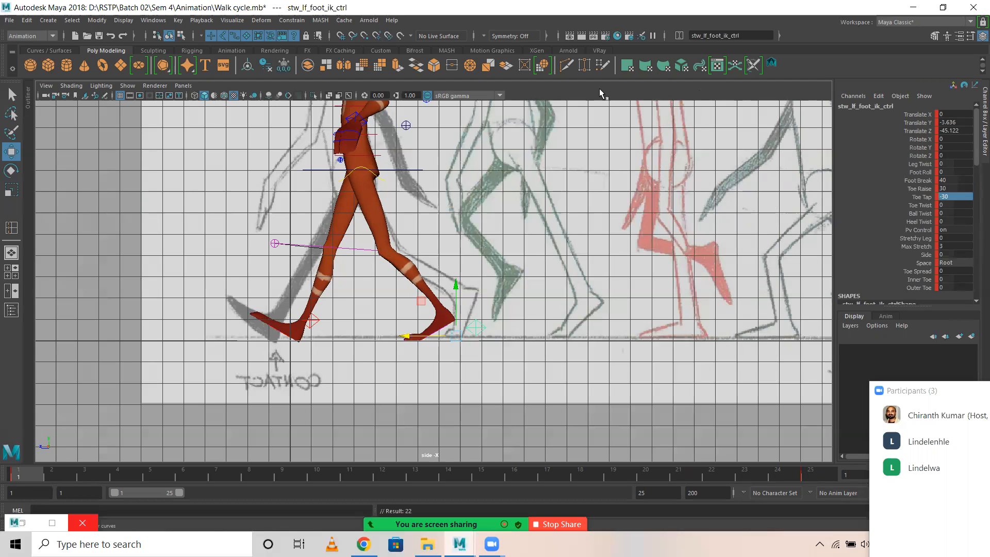
pyautogui.press('s')
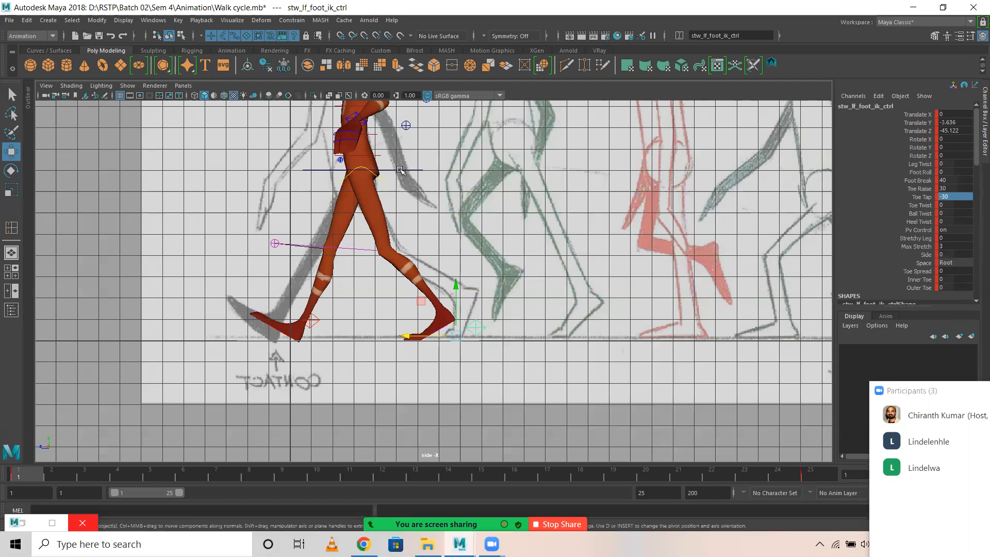
# Set the COG control's Translate Y to -5 at frame 1.
pyautogui.click(401, 168)
pyautogui.click(965, 122)
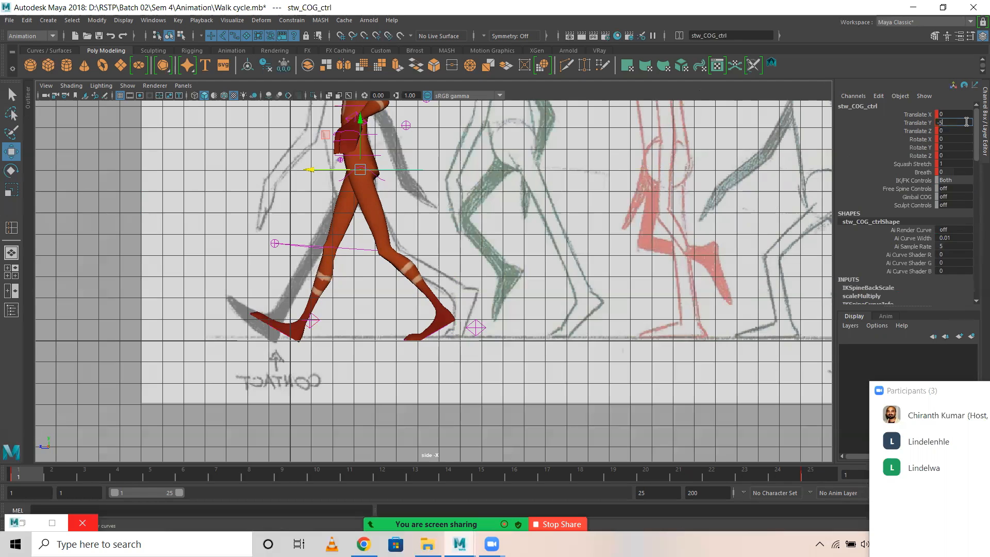
pyautogui.write('-5.3')
pyautogui.press('Return')
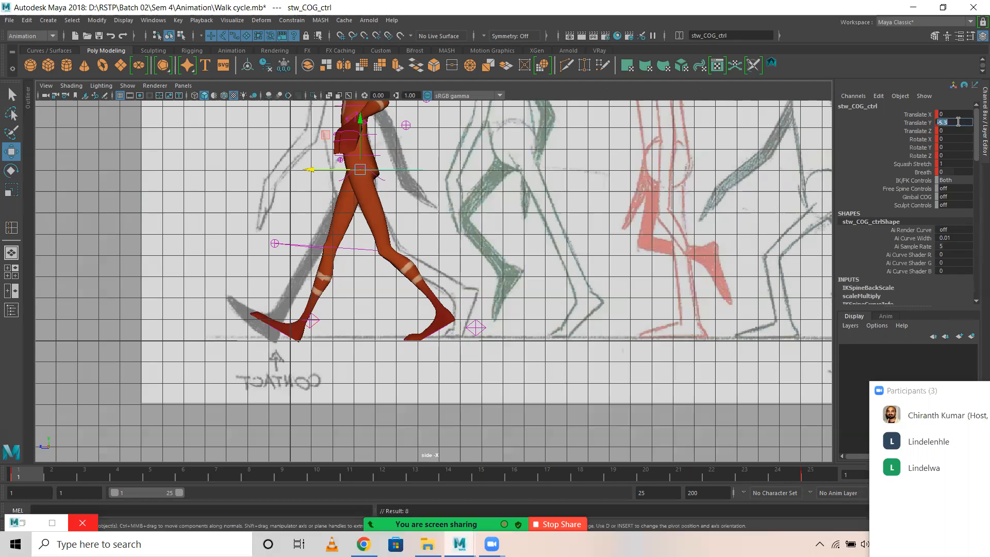
pyautogui.press('Return')
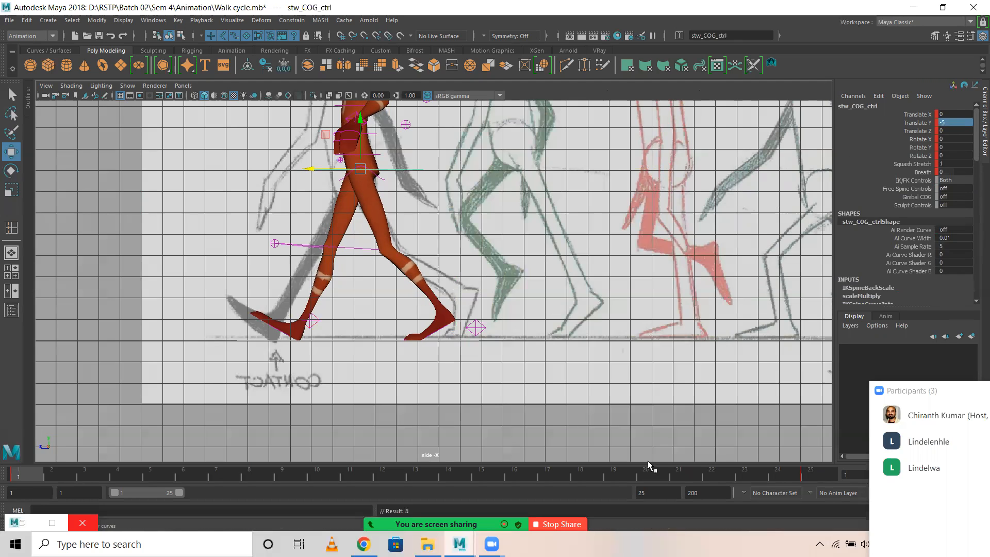
# Set the COG control's Translate Y to -5 at frame 25.
pyautogui.click(820, 469)
pyautogui.doubleClick(953, 122)
pyautogui.write('-5')
pyautogui.press('Return')
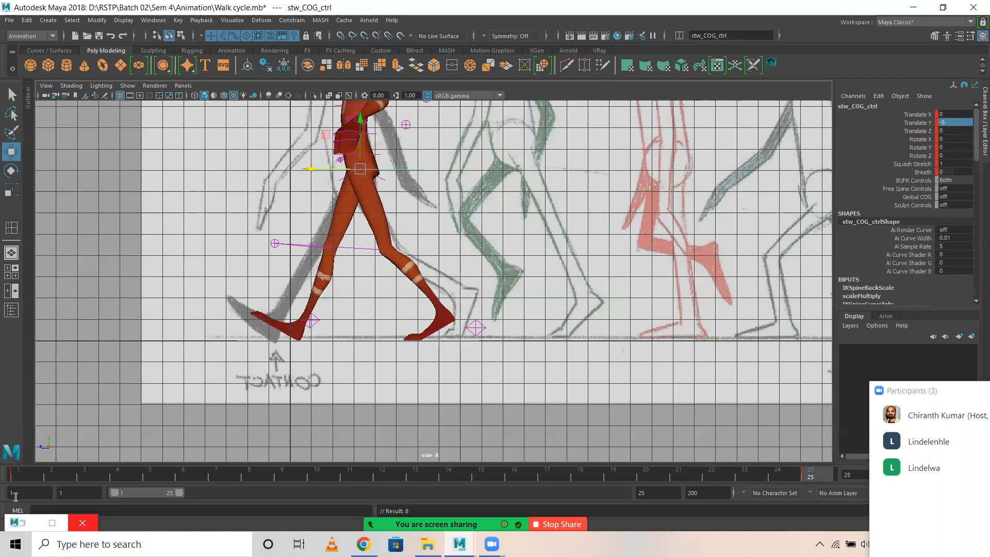
# Check the pose at frames 1, 25 and 13, and inspect the right foot IK control's values at frames 13 and 1.
pyautogui.click(17, 478)
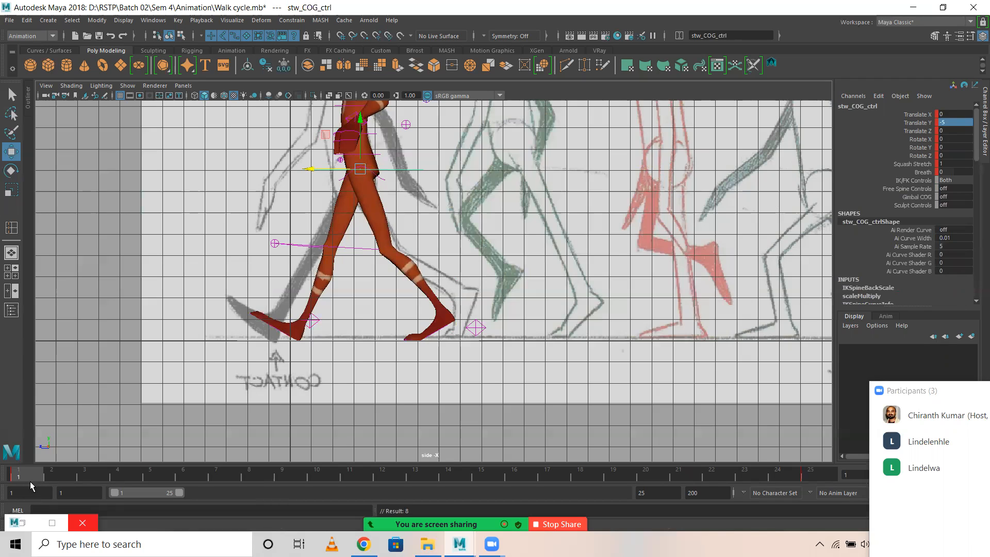
pyautogui.click(813, 472)
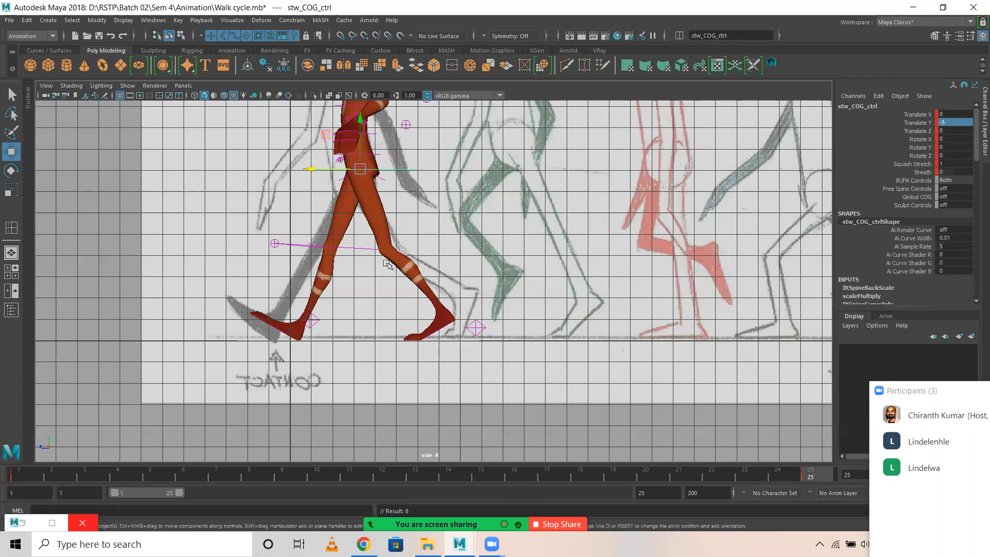
pyautogui.click(415, 477)
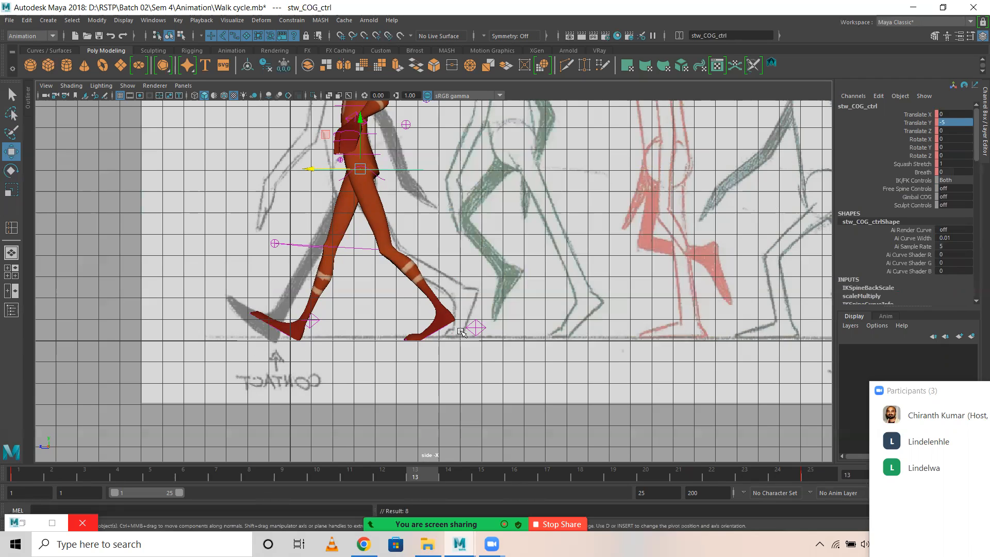
pyautogui.click(317, 324)
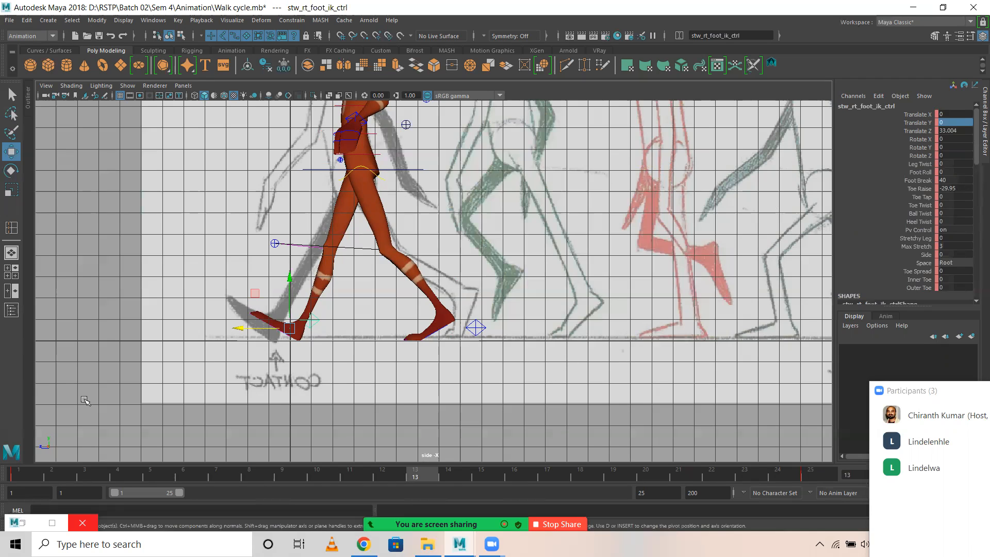
pyautogui.click(20, 471)
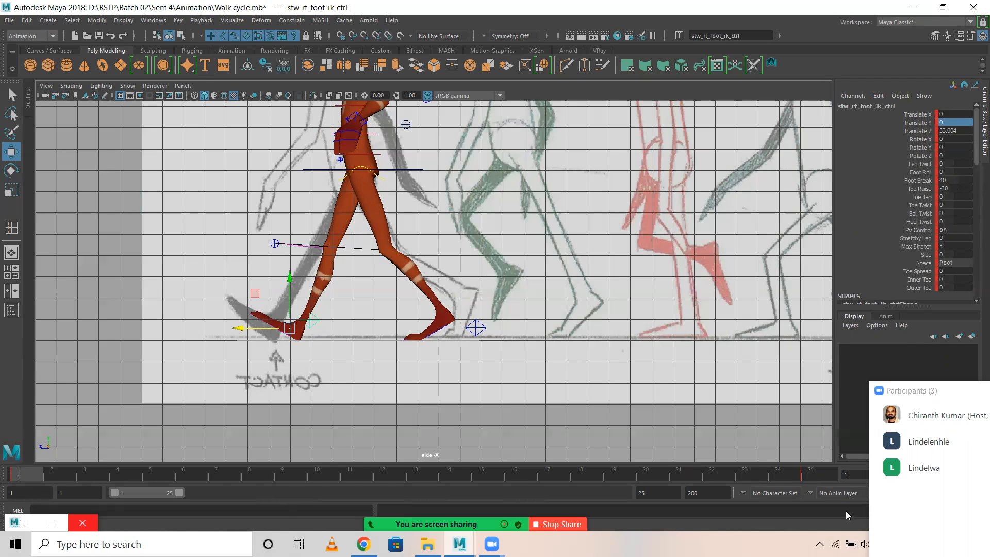
# Set the right foot IK control's Toe Raise to -30 at frame 25.
pyautogui.click(812, 470)
pyautogui.doubleClick(961, 187)
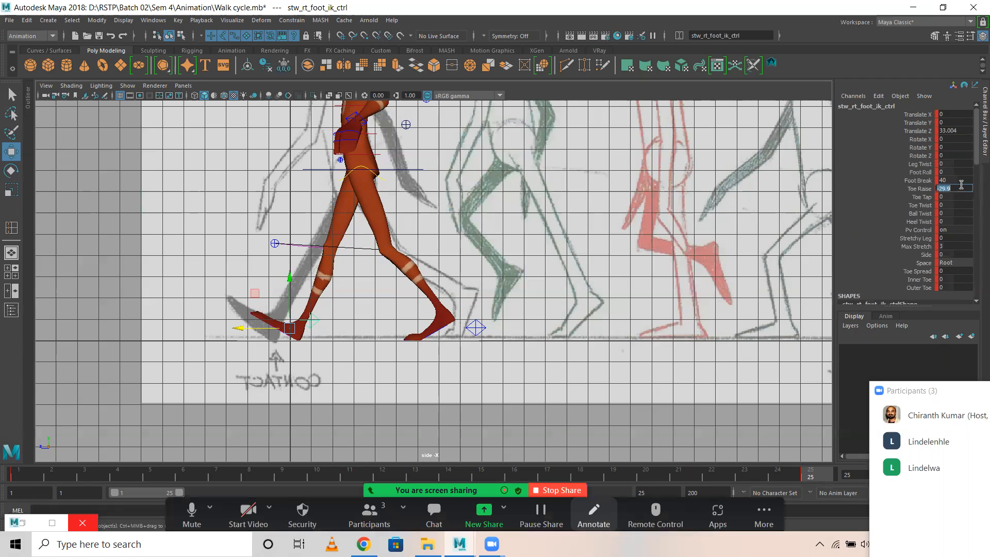
pyautogui.write('-')
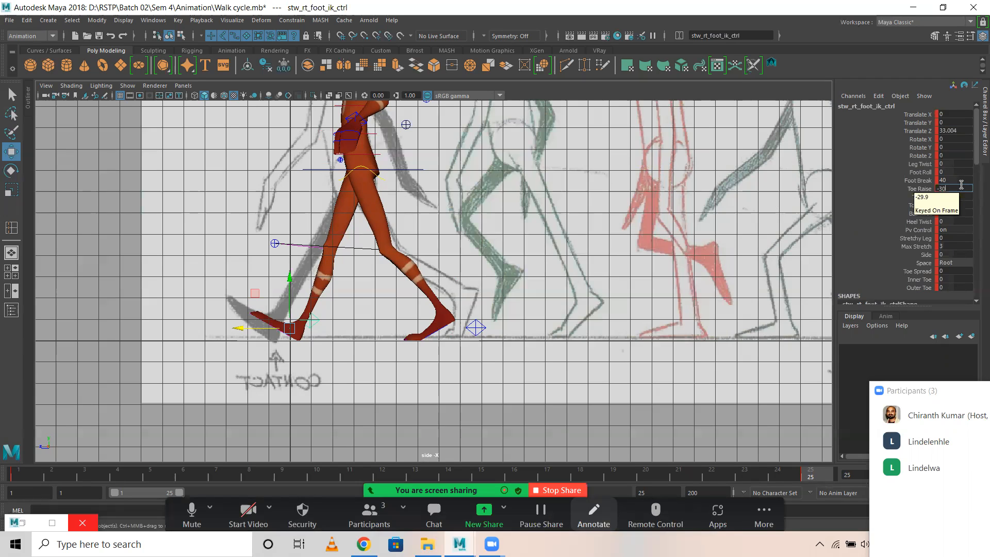
pyautogui.write('30')
pyautogui.press('Return')
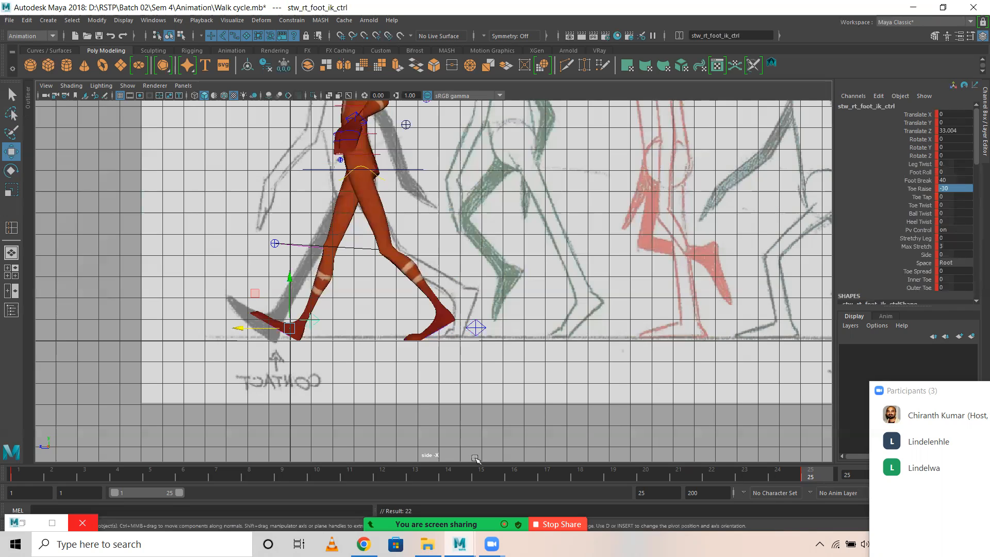
# Try setting the left foot IK control's Toe Raise to -30 and Toe Tap to 0 at frame 13.
pyautogui.click(415, 477)
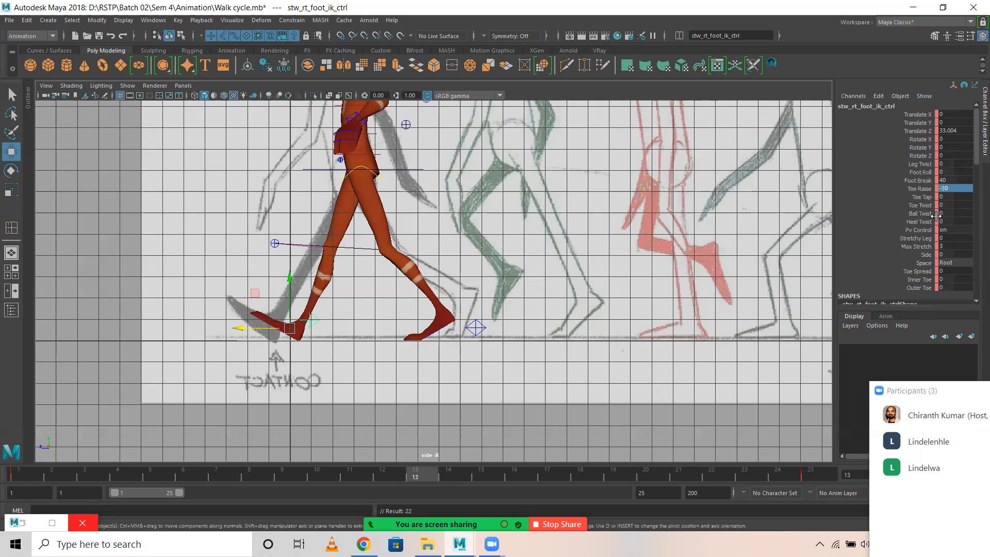
pyautogui.scroll(-1, 964, 197)
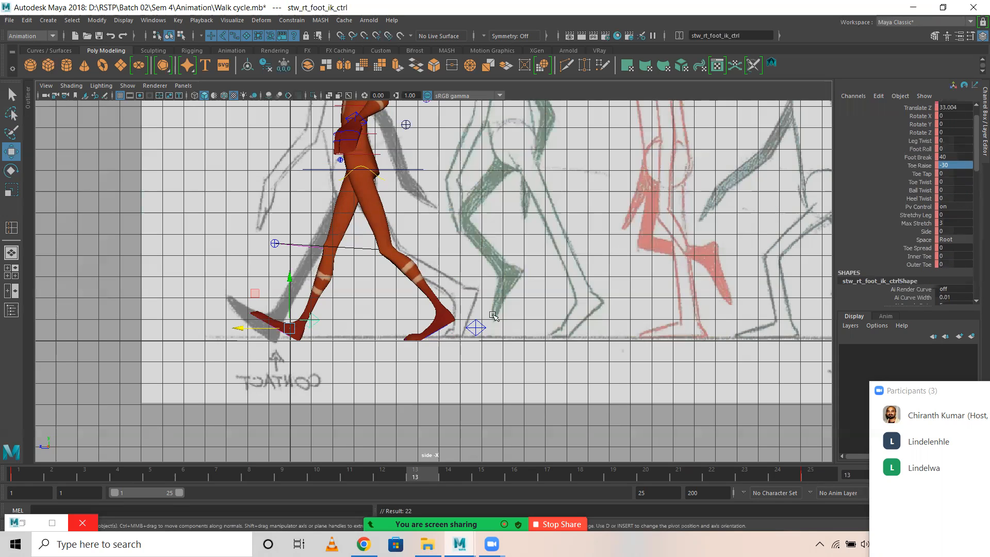
pyautogui.click(481, 327)
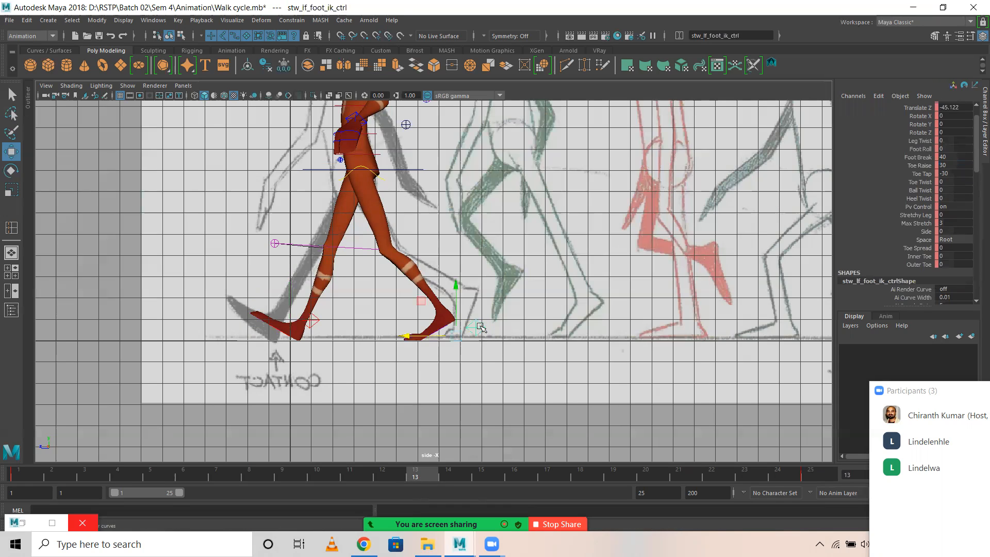
pyautogui.doubleClick(958, 164)
pyautogui.write('-30')
pyautogui.press('Return')
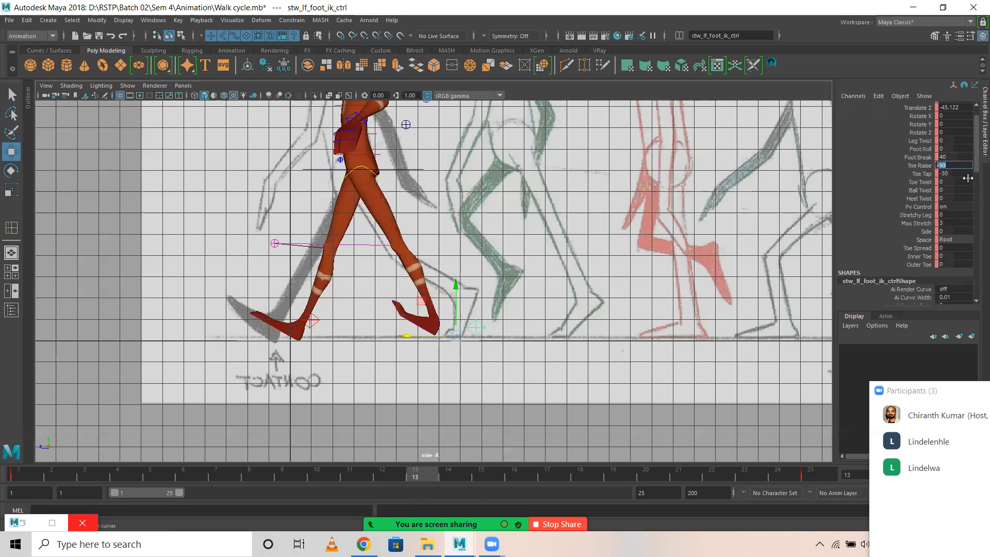
pyautogui.doubleClick(965, 174)
pyautogui.write('0')
pyautogui.press('Return')
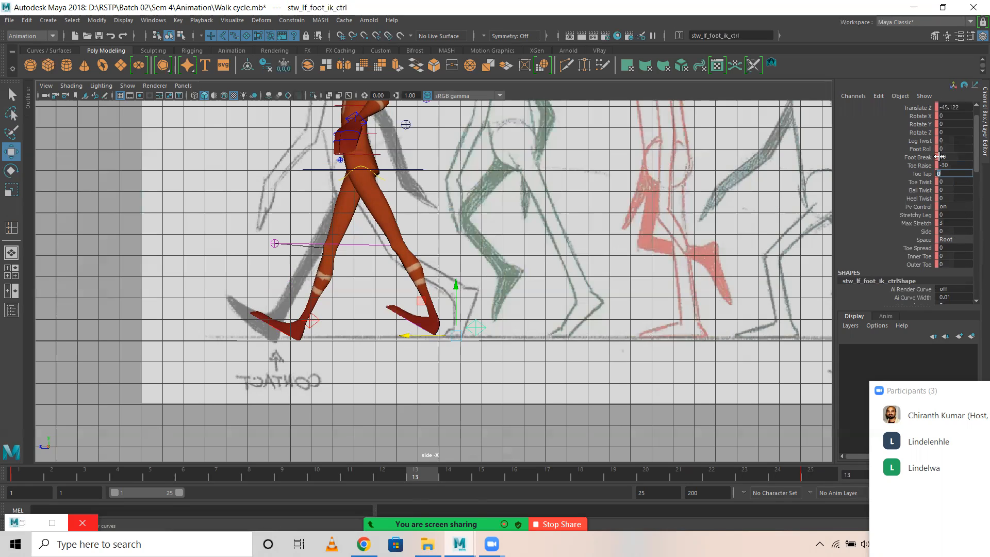
pyautogui.scroll(2, 948, 165)
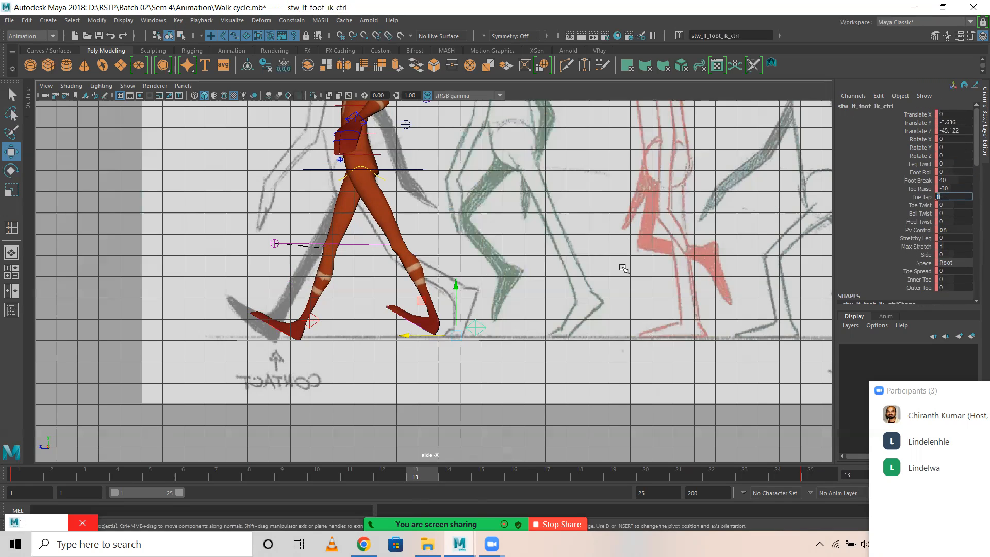
pyautogui.write('s')
# Set the right foot IK control's Translate Z to 33 at frame 13 and at frame 1.
pyautogui.click(312, 320)
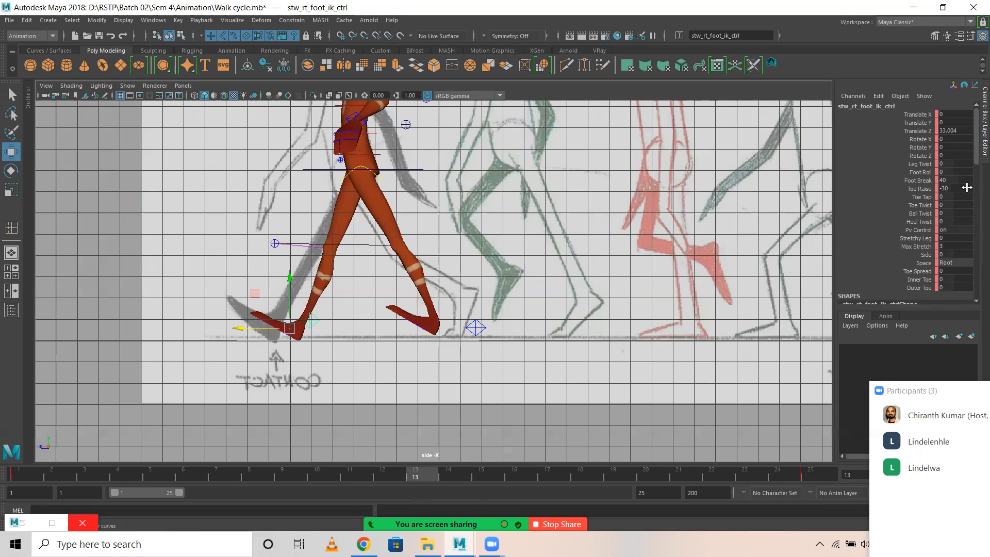
pyautogui.doubleClick(968, 132)
pyautogui.write('33')
pyautogui.press('Return')
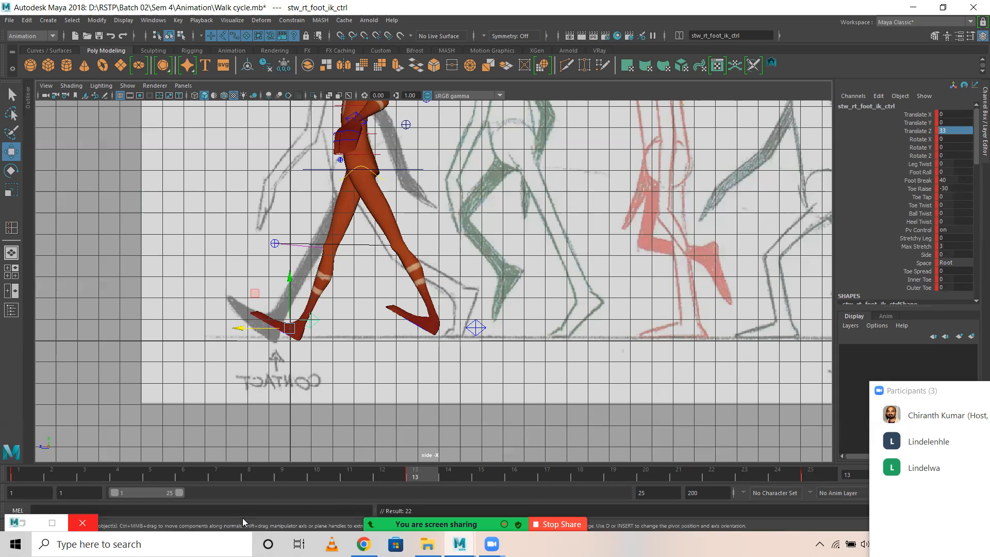
pyautogui.click(18, 471)
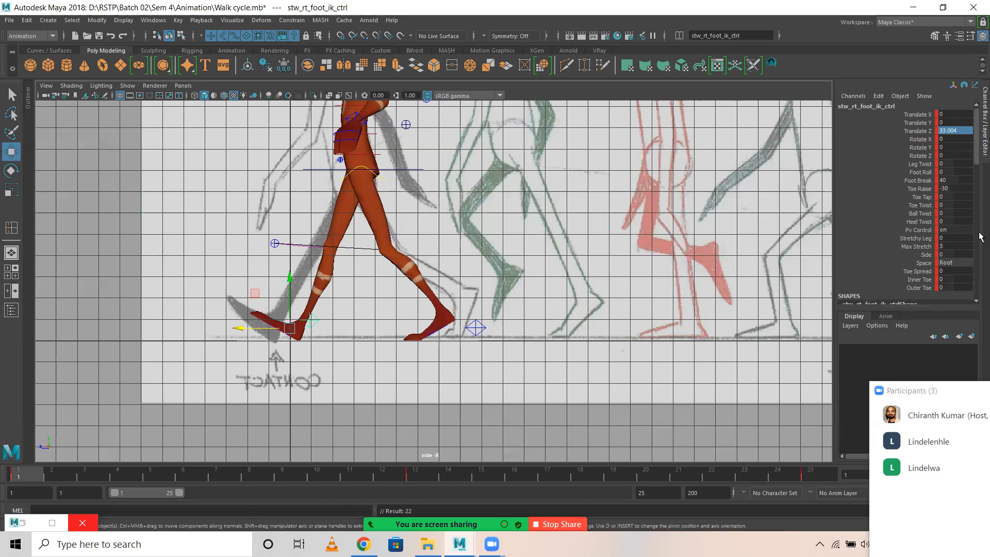
pyautogui.click(954, 132)
pyautogui.write('33')
pyautogui.press('Return')
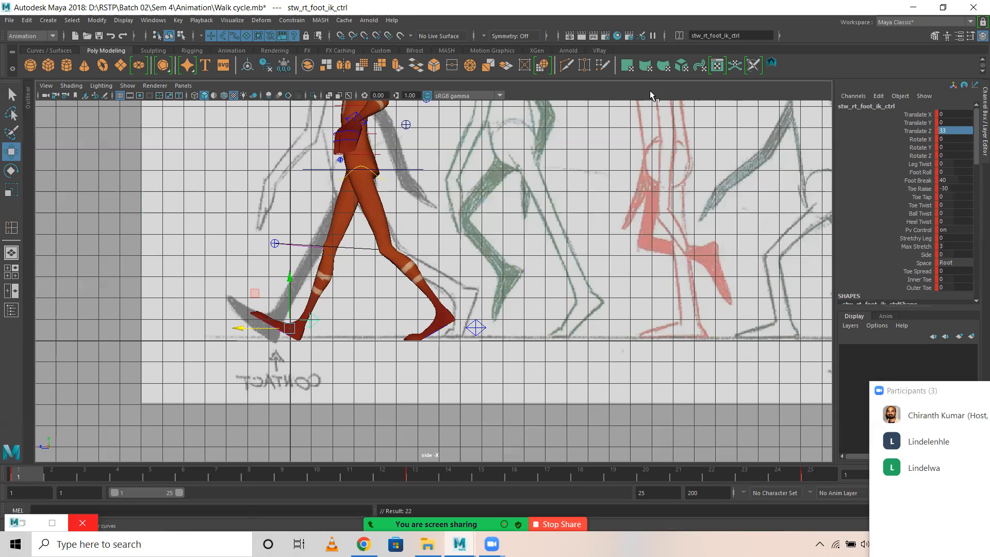
# Set the right foot IK control's Translate Z to 33 at frame 25.
pyautogui.click(811, 471)
pyautogui.click(955, 132)
pyautogui.write('33')
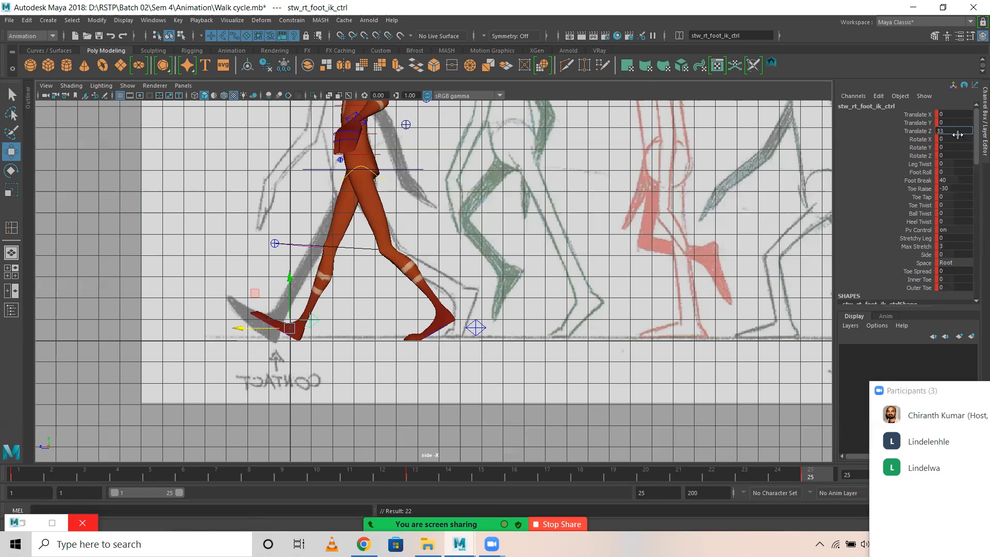
pyautogui.press('Return')
pyautogui.write('0')
pyautogui.press('Return')
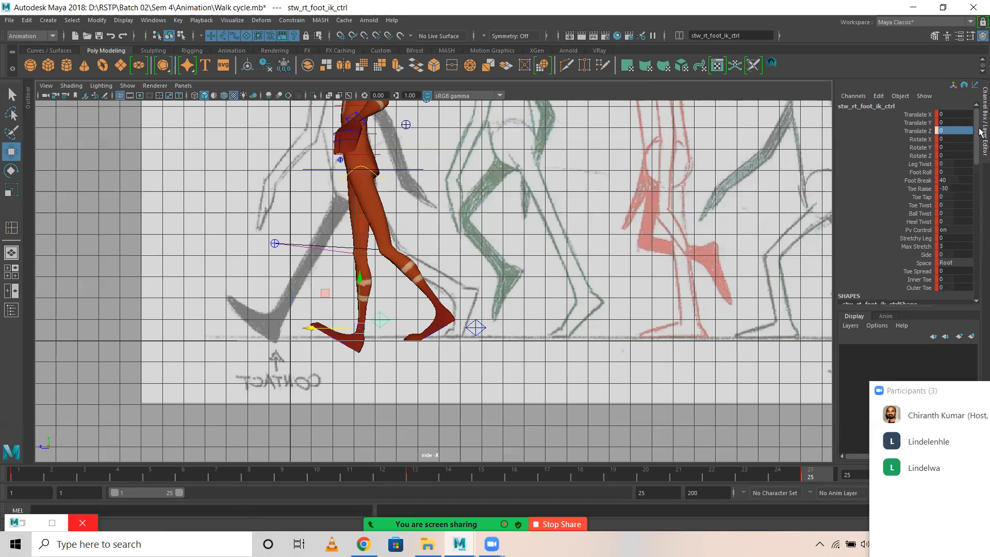
pyautogui.press('Return')
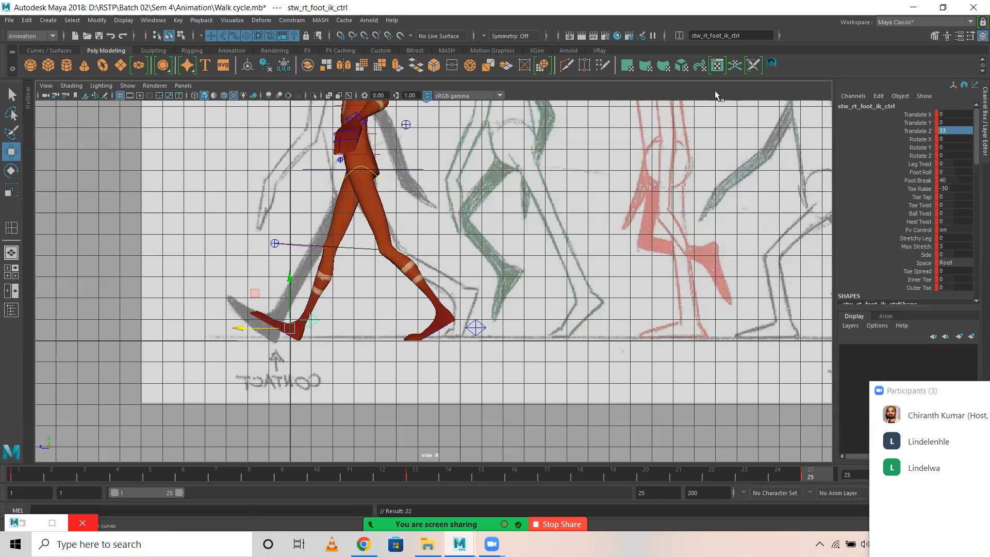
# Set the left foot IK control's Translate Z to 33 and Translate Y to 0 at frame 13, and key it.
pyautogui.click(419, 472)
pyautogui.click(475, 327)
pyautogui.click(962, 130)
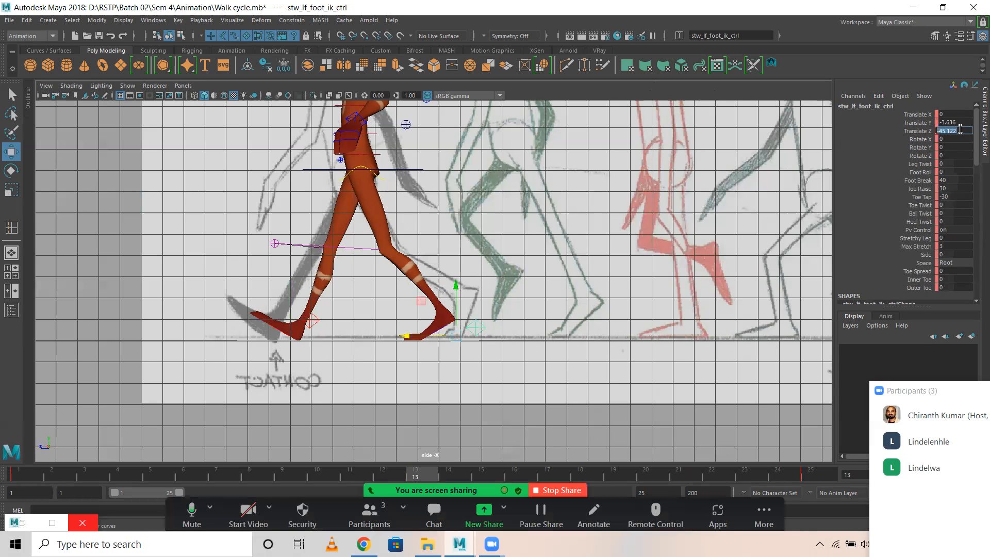
pyautogui.write('33')
pyautogui.press('Return')
pyautogui.click(954, 123)
pyautogui.write('0')
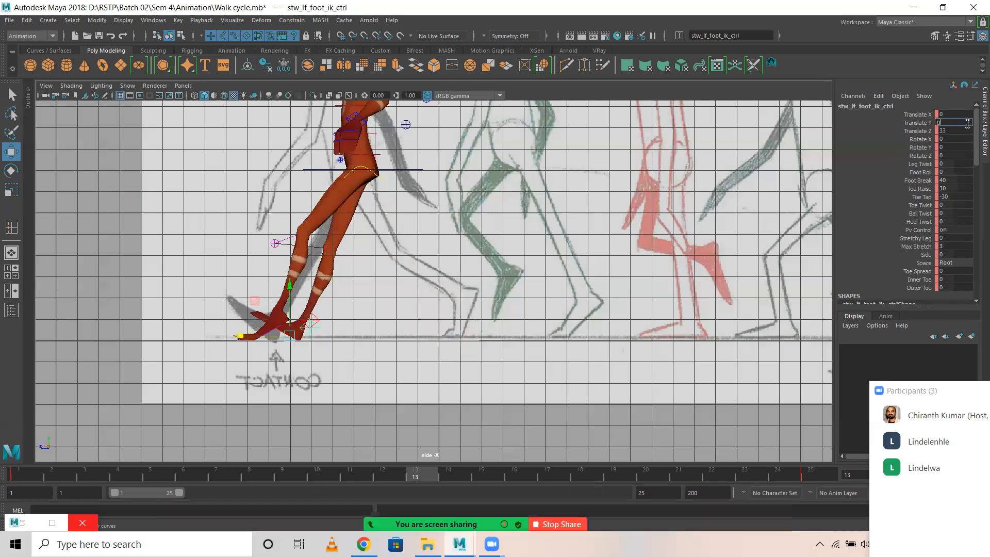
pyautogui.press('Return')
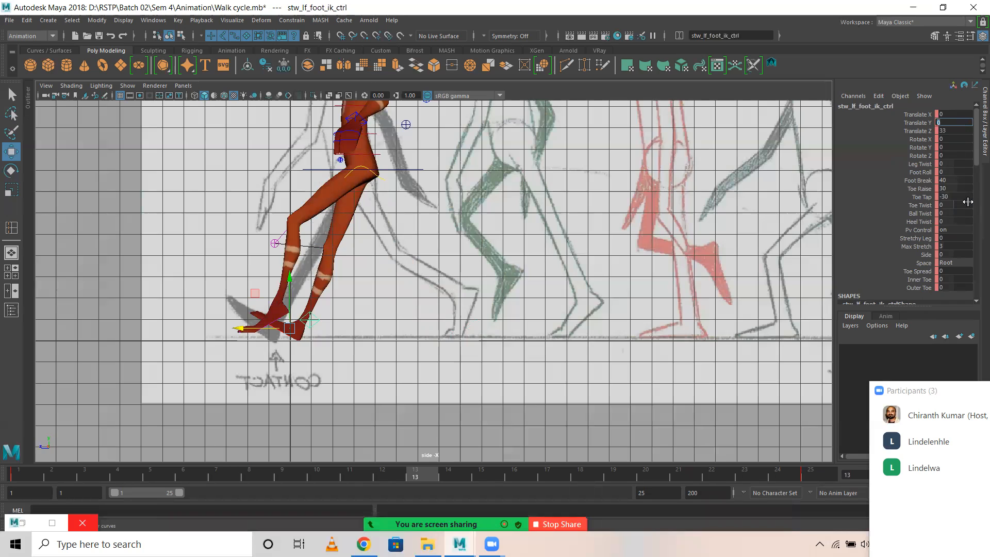
pyautogui.doubleClick(959, 188)
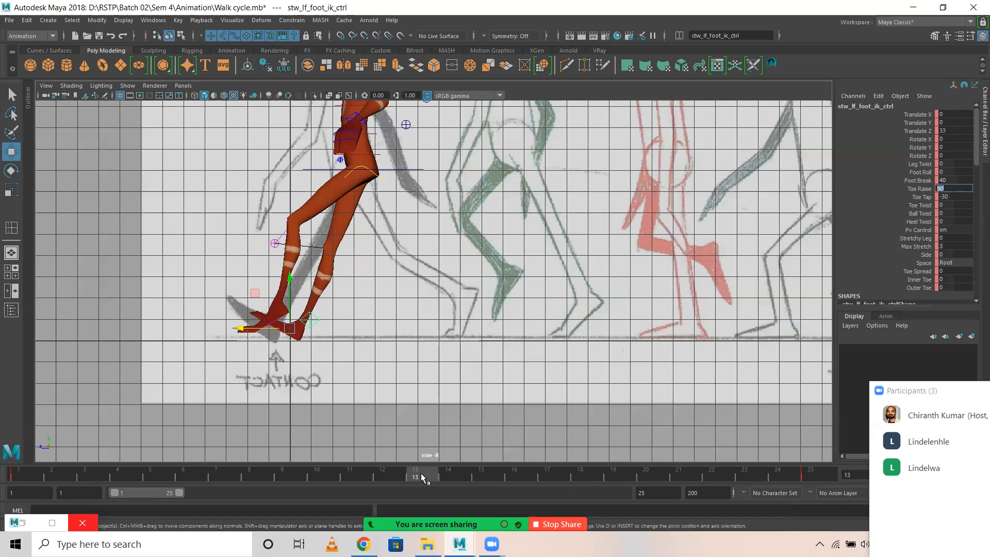
pyautogui.press('Return')
pyautogui.press('s')
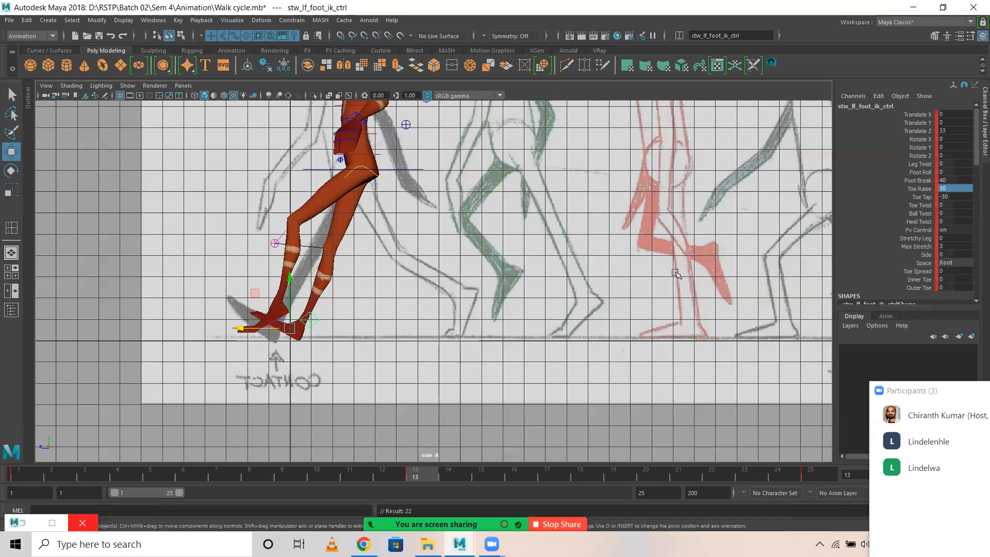
# Set the left foot IK control's Toe Tap to 0 and Toe Raise to -30 at frame 13.
pyautogui.doubleClick(961, 198)
pyautogui.write('0')
pyautogui.press('Return')
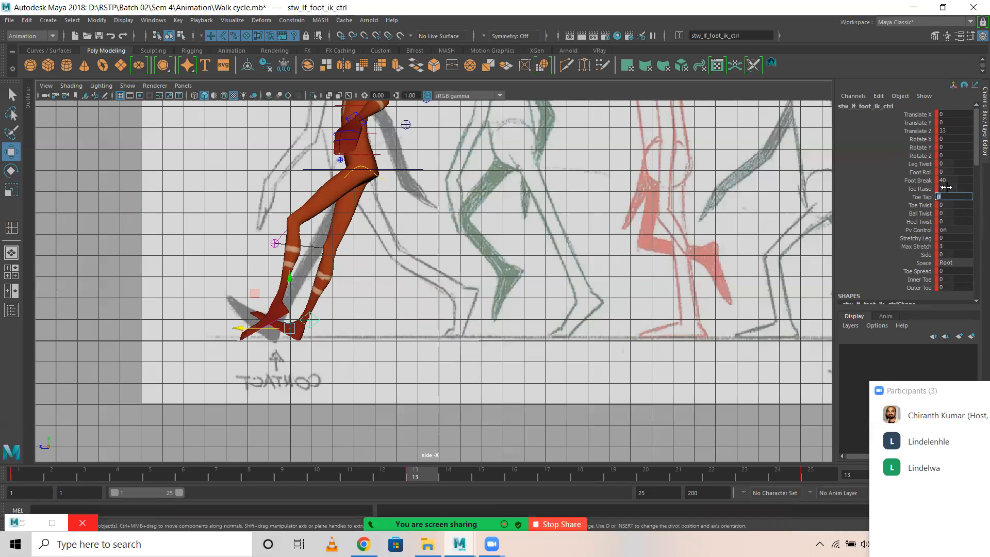
pyautogui.doubleClick(957, 189)
pyautogui.write('-30')
pyautogui.press('Return')
# Check the left and right foot IK controls' values at frame 1.
pyautogui.click(18, 475)
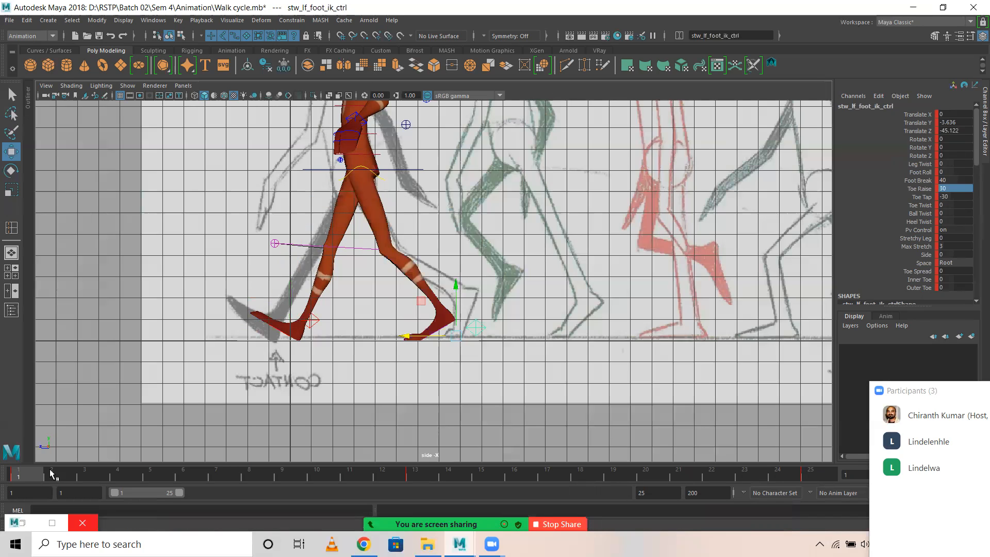
pyautogui.click(324, 335)
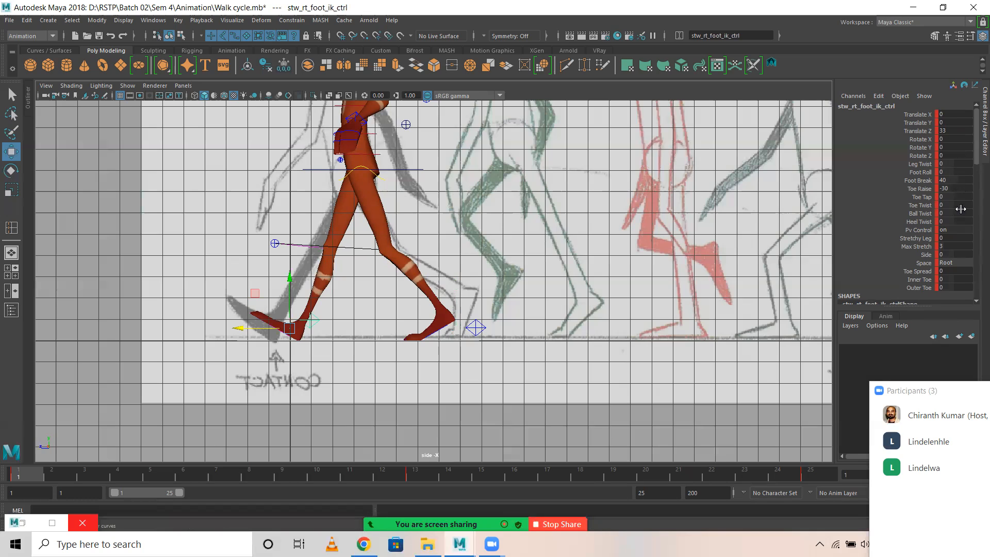
# Set the left foot IK control's Toe Tap to 0 and Toe Raise to -30 at frame 13, and key the control.
pyautogui.click(477, 327)
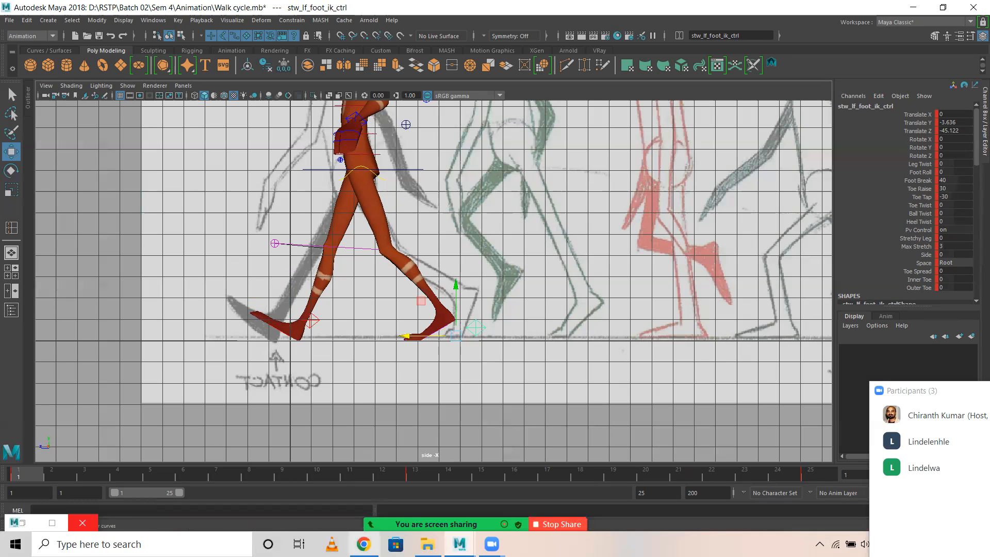
pyautogui.click(415, 474)
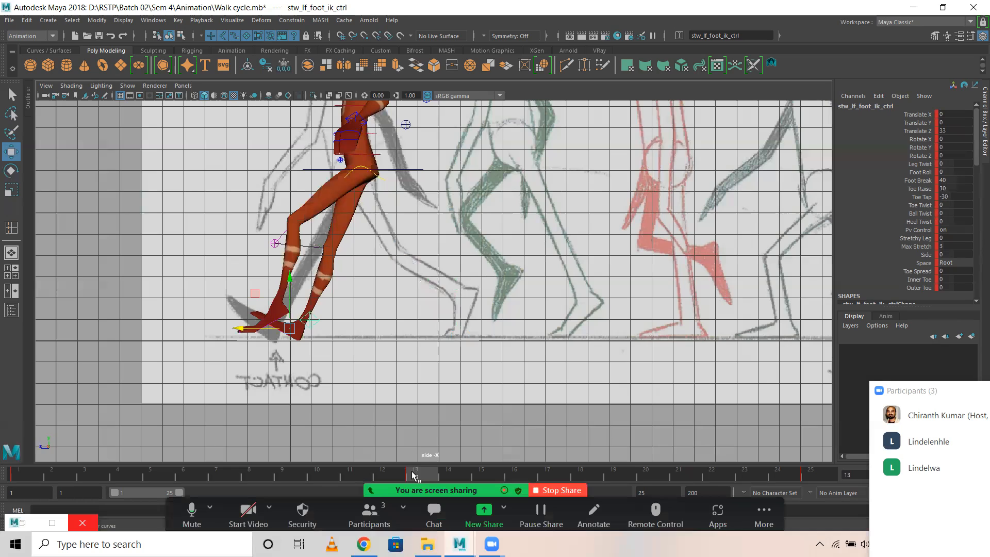
pyautogui.doubleClick(956, 196)
pyautogui.press('Return')
pyautogui.doubleClick(951, 188)
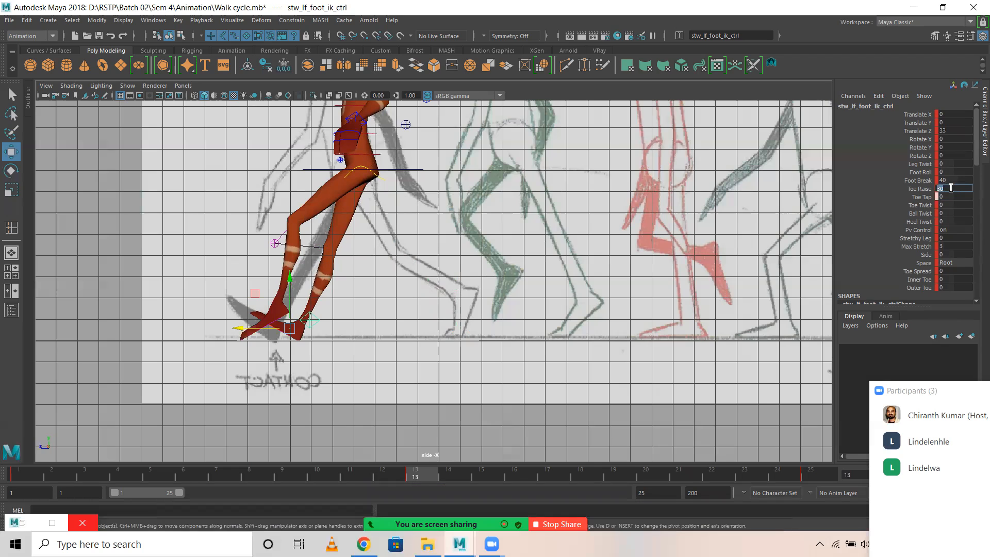
pyautogui.write('-30')
pyautogui.press('Return')
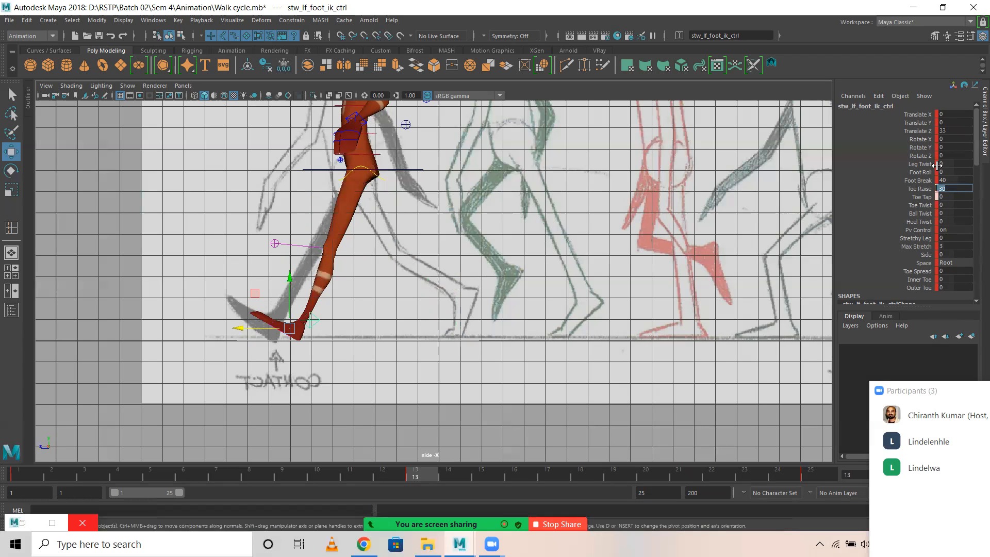
pyautogui.press('s')
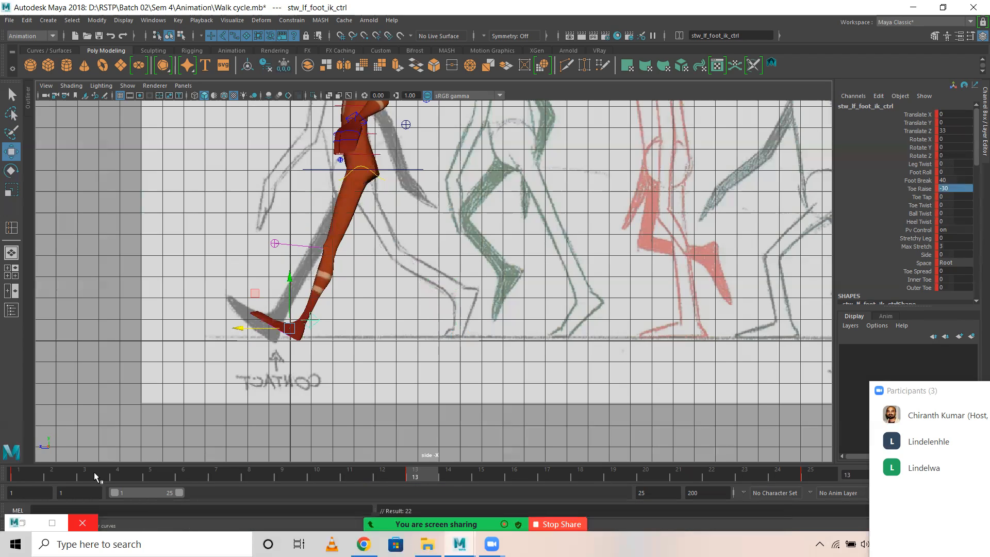
# Set the left foot IK control's Translate Y to -3.6 and Translate Z to -45 at frame 1, and key it.
pyautogui.click(20, 475)
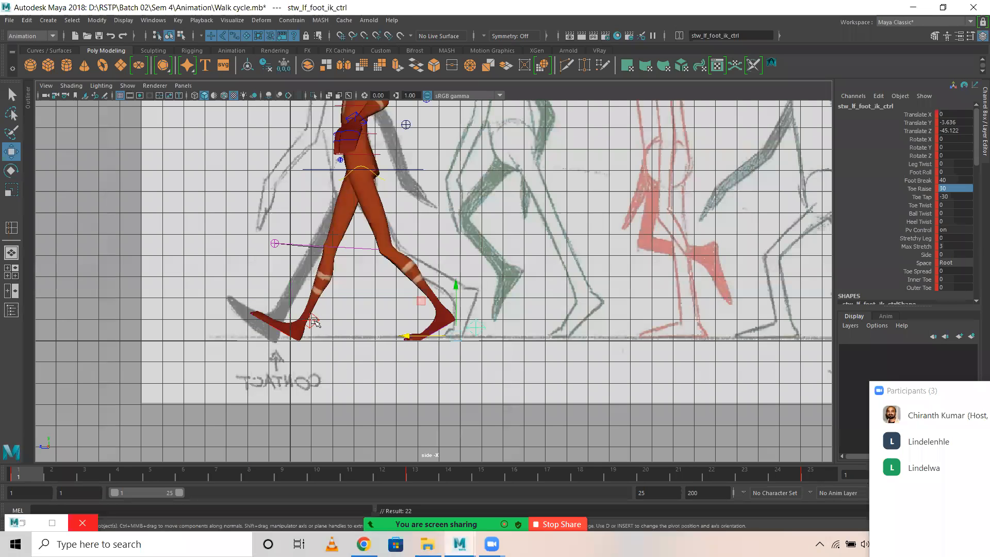
pyautogui.click(313, 320)
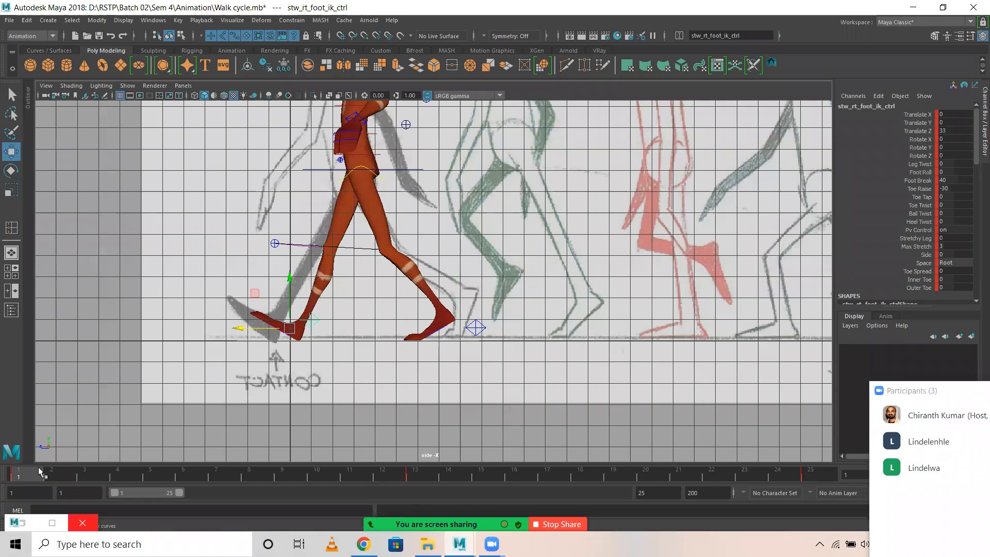
pyautogui.click(466, 327)
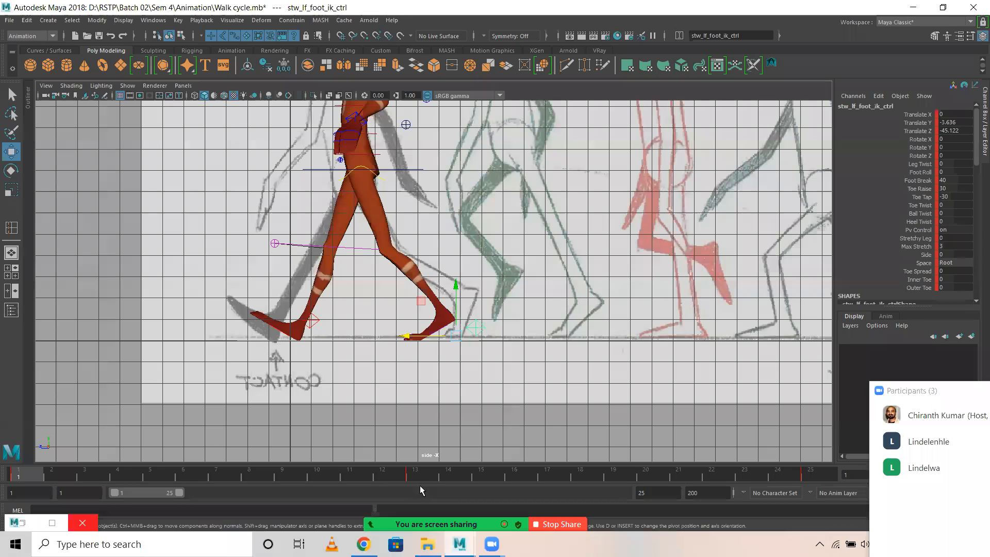
pyautogui.doubleClick(961, 122)
pyautogui.write('-')
pyautogui.press('Return')
pyautogui.doubleClick(960, 131)
pyautogui.write('-')
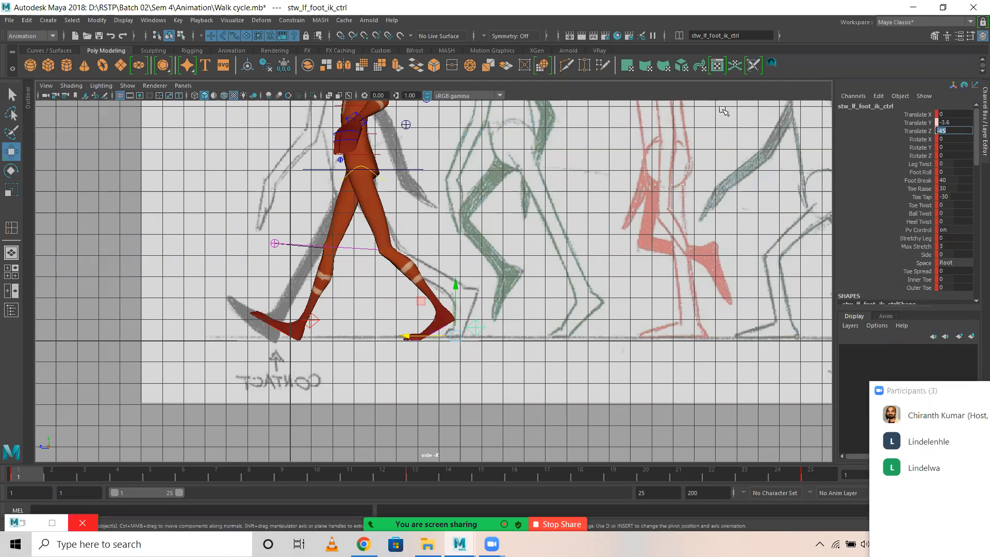
pyautogui.press('Return')
pyautogui.press('s')
# Copy the left foot IK control's frame 1 pose to frame 25 as a key and compare the two frames.
pyautogui.moveTo(40, 475); pyautogui.dragTo(812, 479)
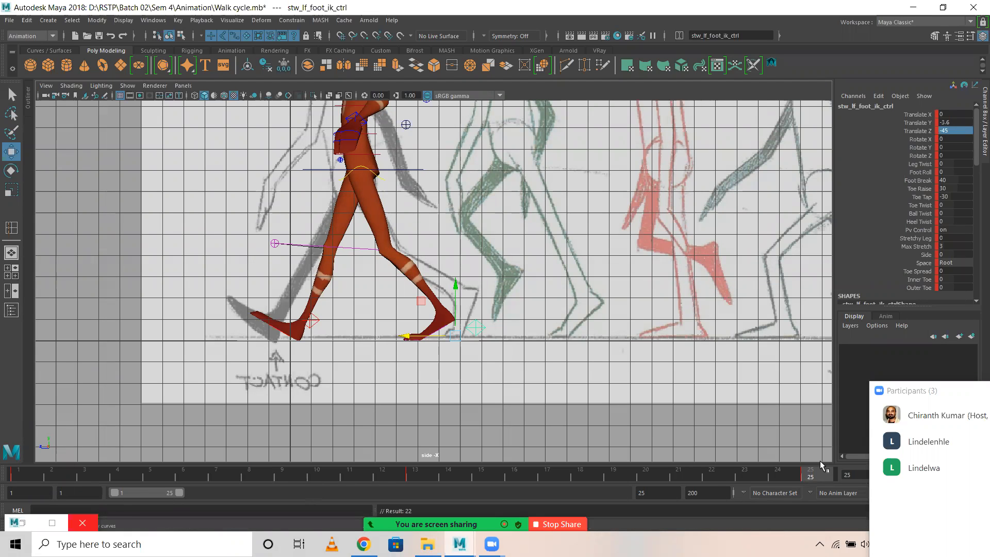
pyautogui.click(17, 474)
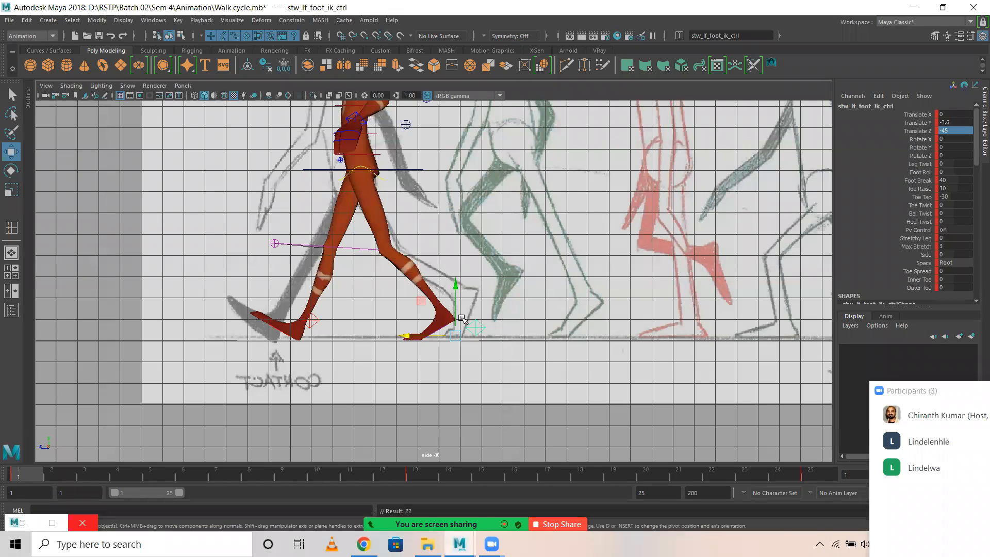
pyautogui.click(814, 477)
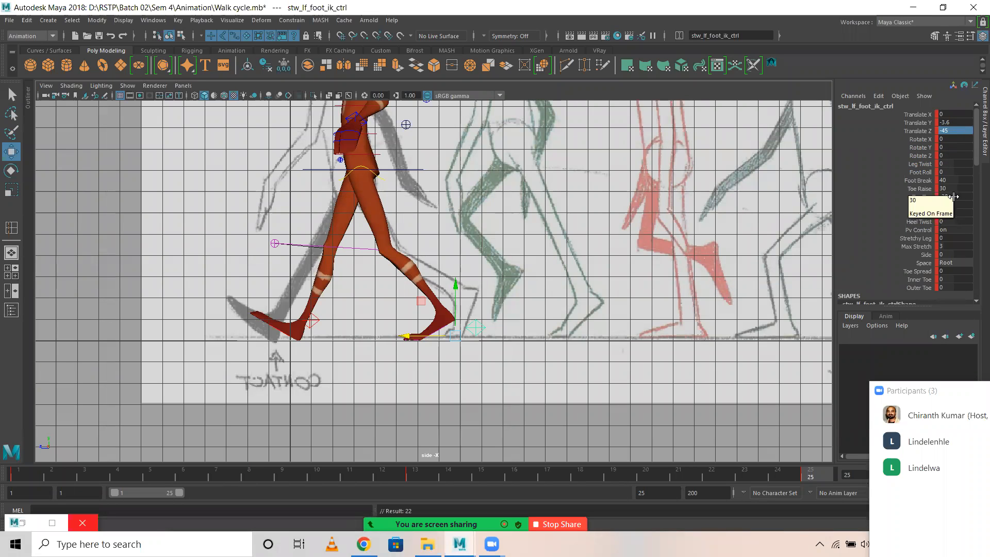
# Set the right foot IK control's Translate Y to -3.6 and Translate Z to -45 at frame 13.
pyautogui.click(312, 321)
pyautogui.click(416, 478)
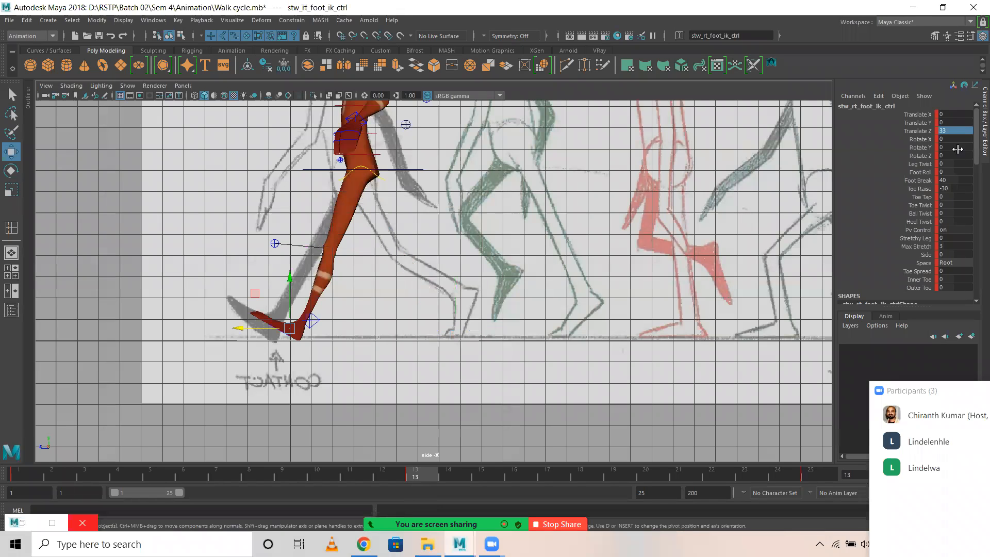
pyautogui.click(951, 123)
pyautogui.click(952, 123)
pyautogui.write('-3.6')
pyautogui.press('Return')
pyautogui.doubleClick(953, 132)
pyautogui.write('-45')
pyautogui.press('Return')
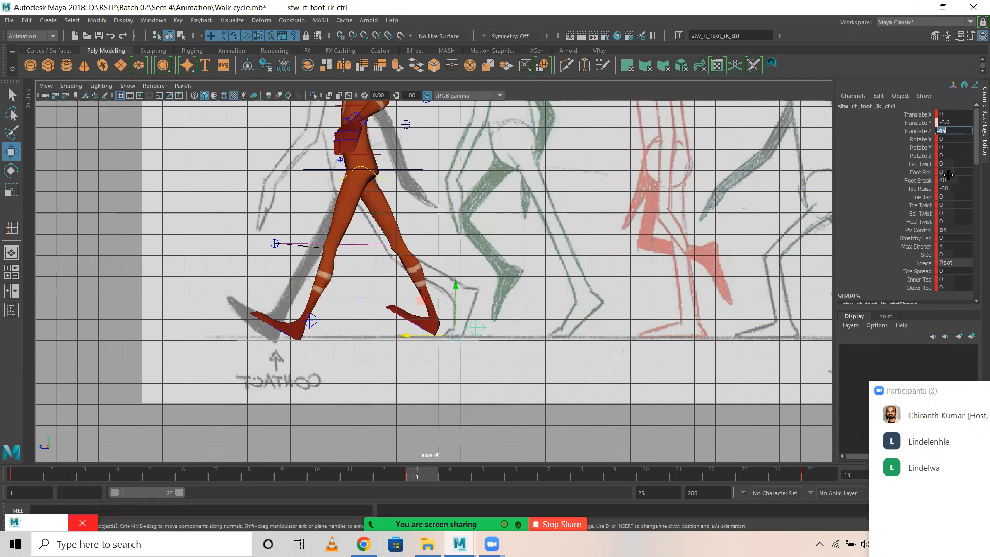
# Set the right foot IK control's Toe Raise to 30 and Toe Tap to -30 at frame 13, and key it.
pyautogui.doubleClick(955, 188)
pyautogui.write('30')
pyautogui.press('Return')
pyautogui.doubleClick(955, 197)
pyautogui.write('-30')
pyautogui.press('Return')
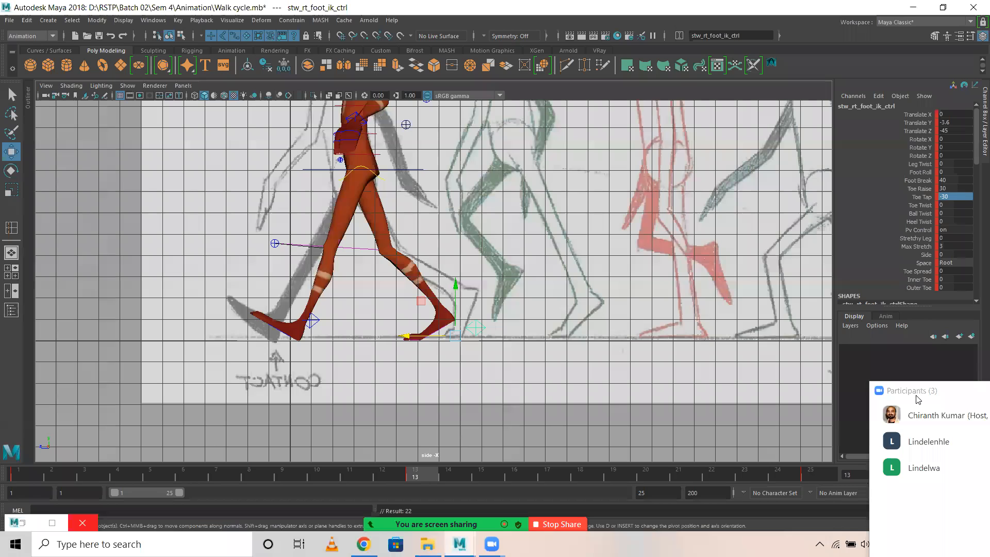
# Compare the contact poses at frames 1, 13 and 25 and scrub the timeline to review the leg motion.
pyautogui.click(26, 472)
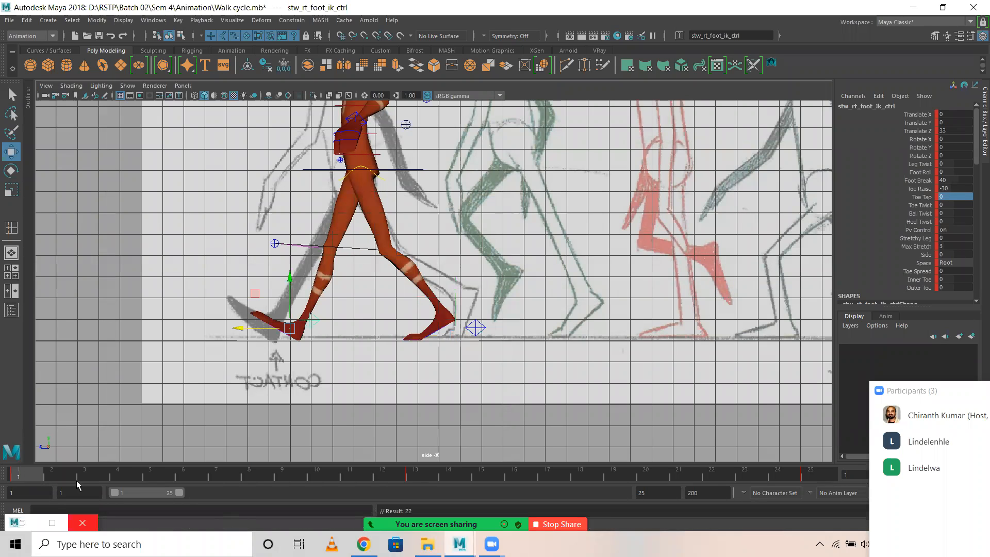
pyautogui.click(418, 474)
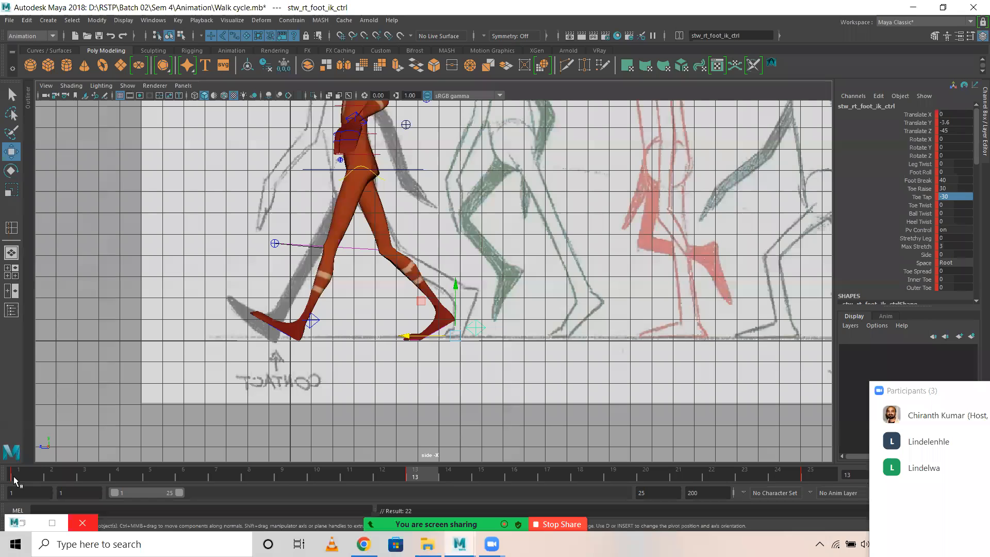
pyautogui.click(19, 475)
pyautogui.click(438, 480)
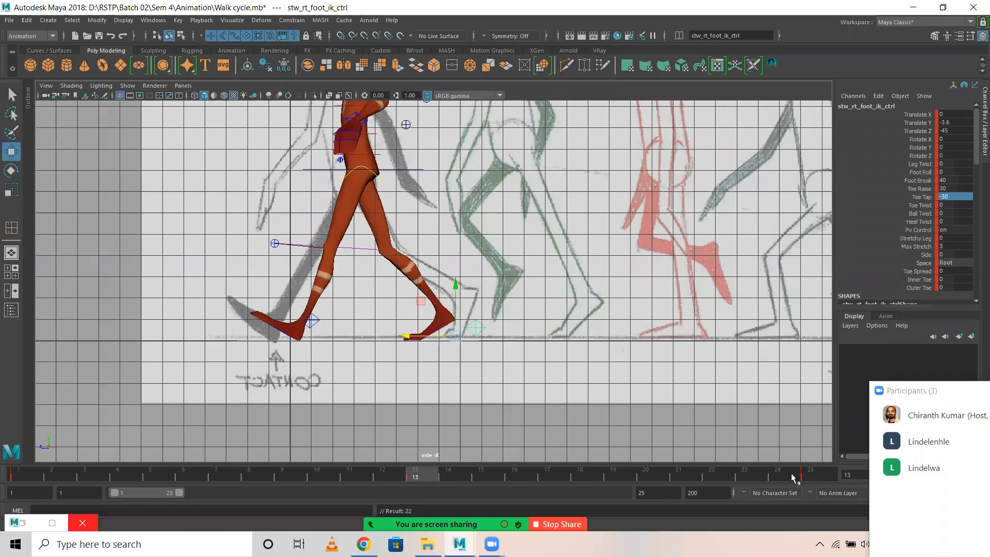
pyautogui.click(814, 477)
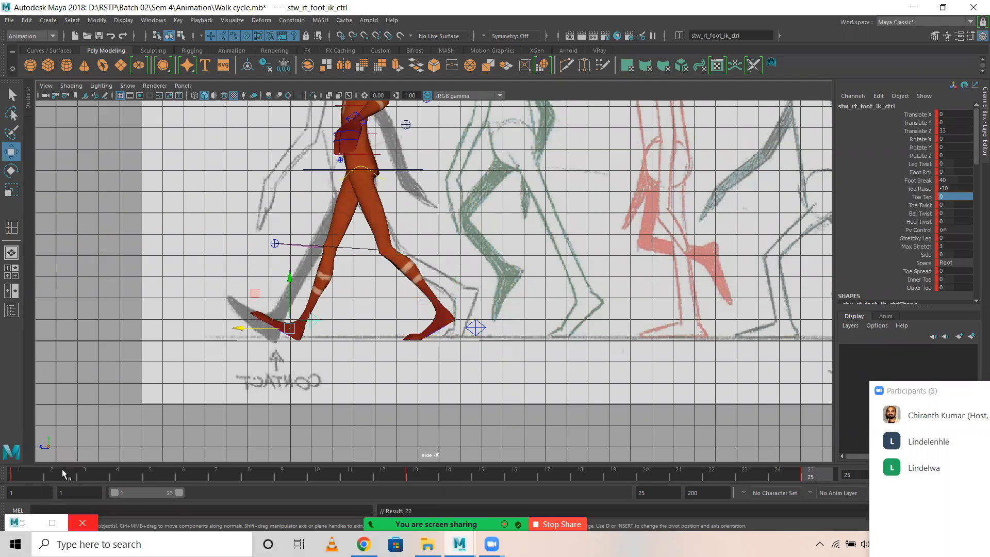
pyautogui.click(18, 475)
pyautogui.moveTo(116, 475); pyautogui.dragTo(255, 462)
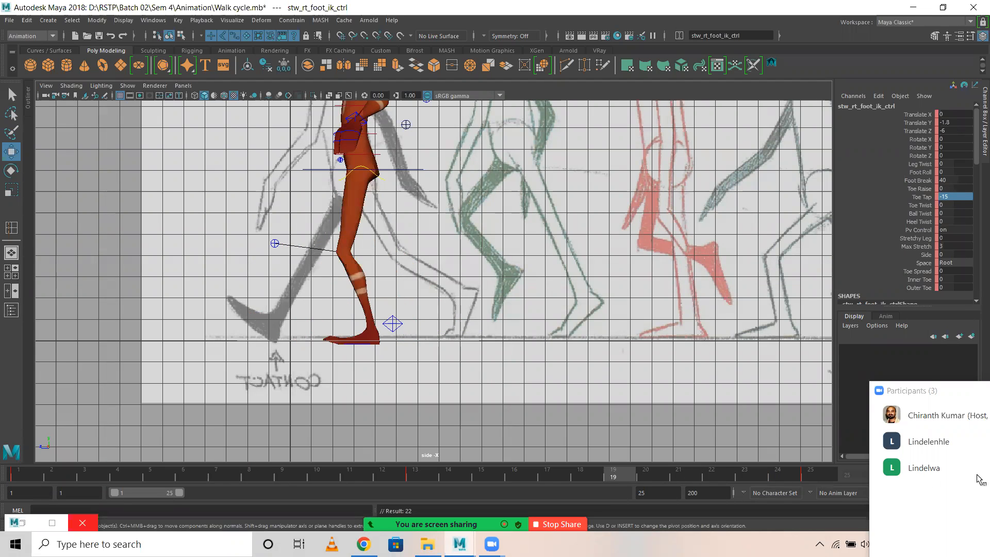
pyautogui.moveTo(3, 475); pyautogui.dragTo(7, 476)
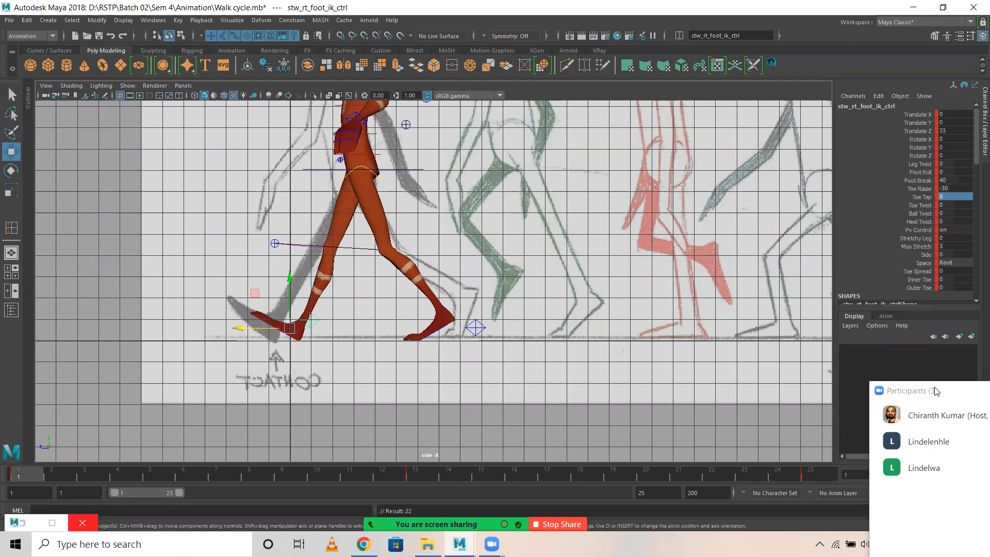
# Slide the walk-cycle reference image plane along Z to about 4.15, placing its DOWN drawing behind the character.
pyautogui.moveTo(931, 391); pyautogui.dragTo(718, 222)
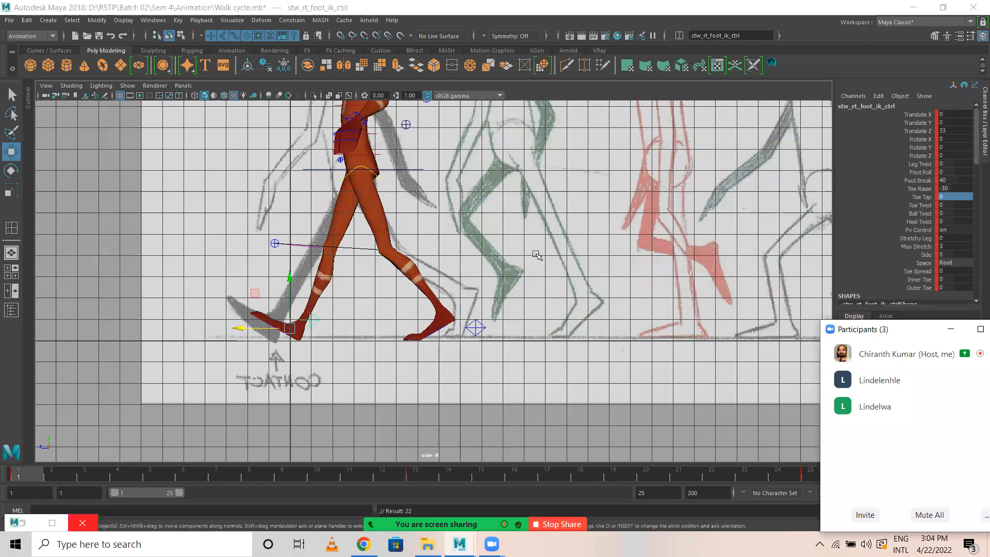
pyautogui.moveTo(112, 372); pyautogui.dragTo(178, 422)
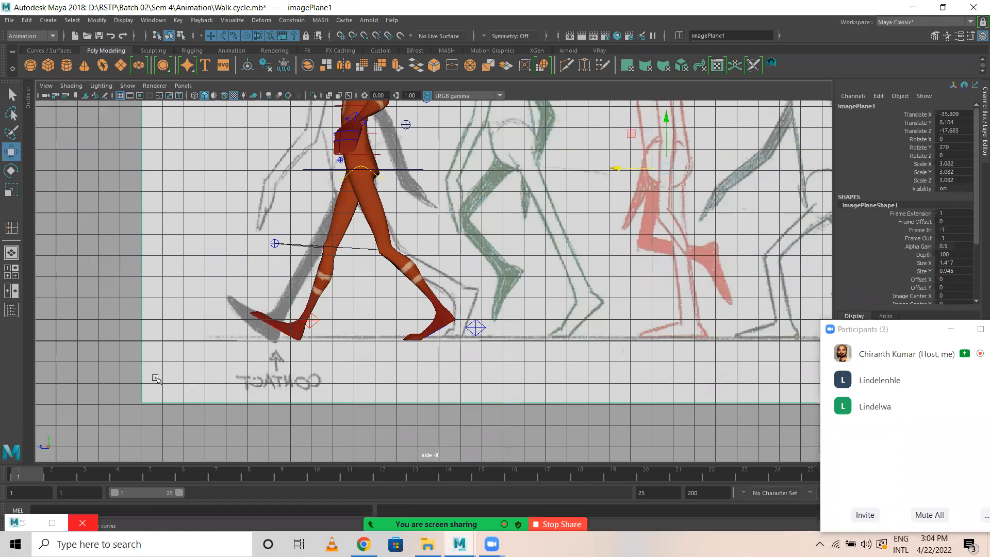
pyautogui.moveTo(597, 169); pyautogui.dragTo(459, 178)
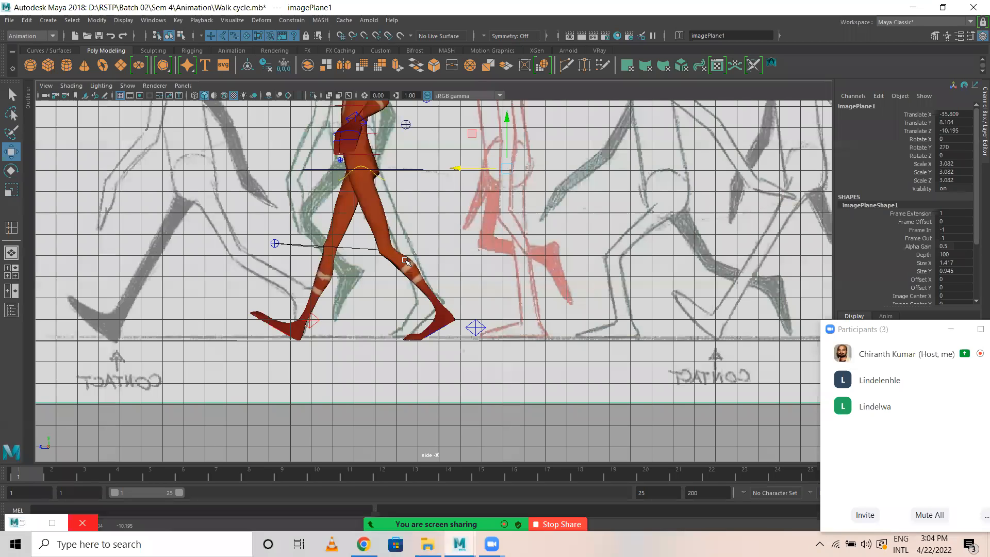
pyautogui.scroll(-2, 486, 282)
pyautogui.scroll(-4, 486, 282)
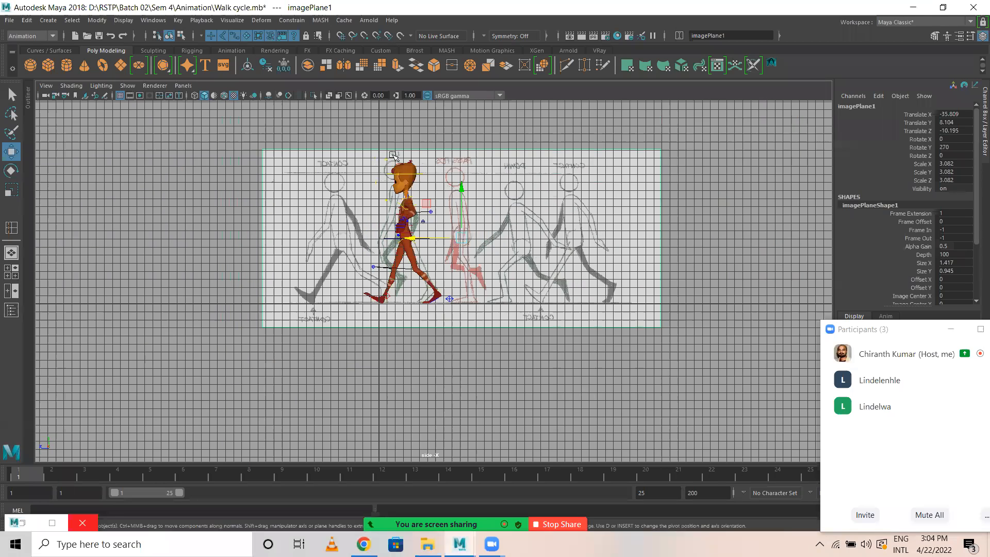
pyautogui.scroll(-2, 525, 298)
pyautogui.scroll(2, 524, 298)
pyautogui.scroll(2, 562, 237)
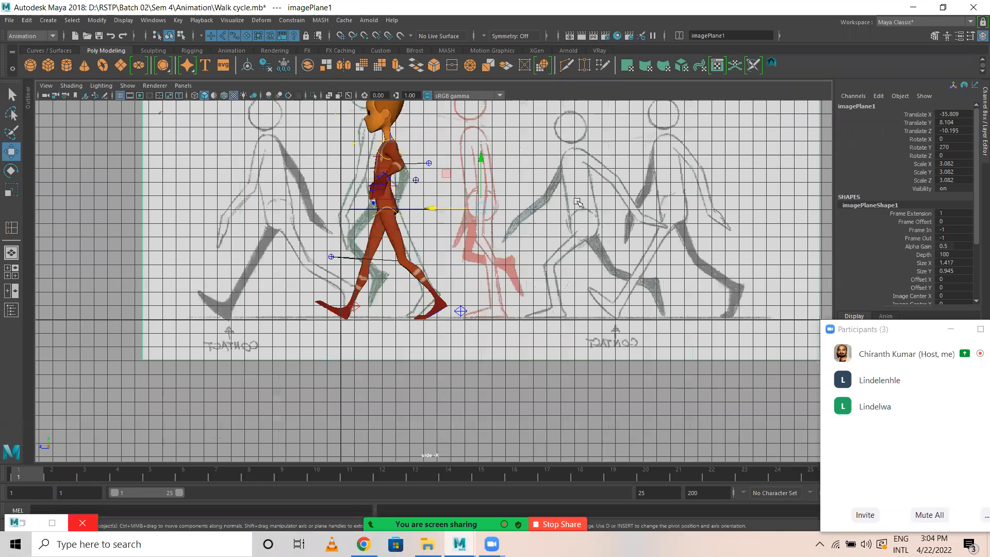
pyautogui.moveTo(432, 225)
pyautogui.mouseDown(button='middle')
pyautogui.moveTo(181, 226)
pyautogui.moveTo(242, 228)
pyautogui.moveTo(232, 228)
pyautogui.mouseUp(button='middle')
pyautogui.scroll(3, 294, 304)
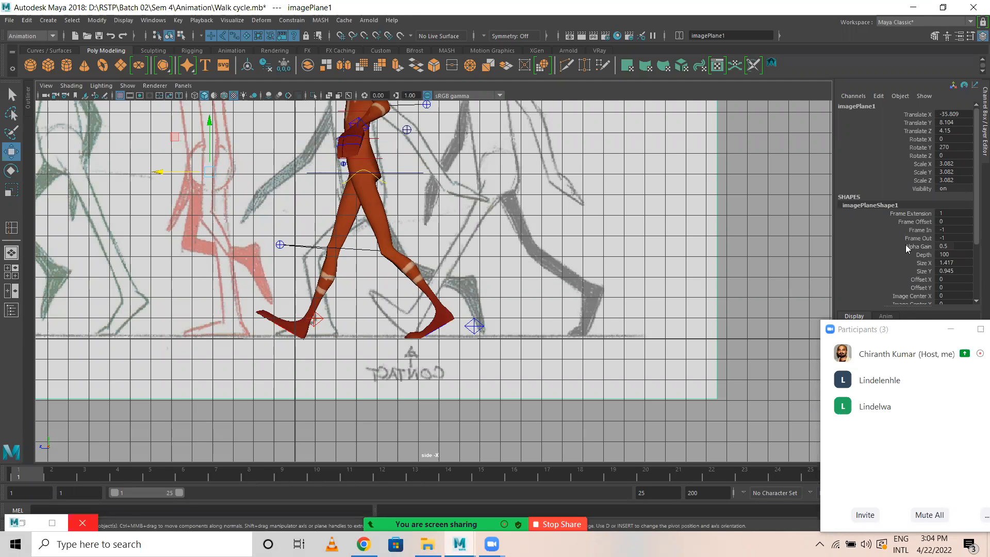
# Lower the COG control at frame 4 by setting its Translate Y to -12.
pyautogui.click(123, 475)
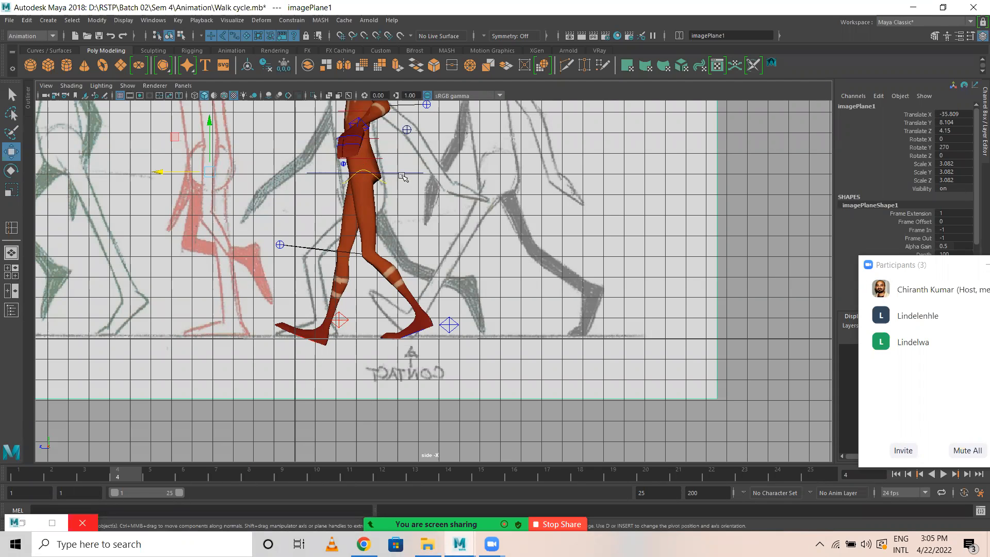
pyautogui.click(356, 141)
pyautogui.moveTo(362, 123); pyautogui.dragTo(363, 135)
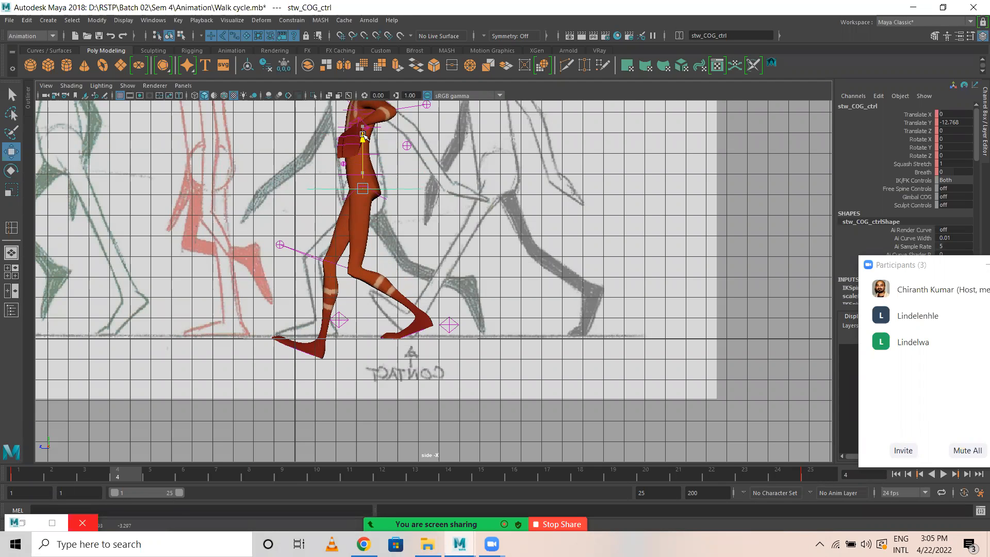
pyautogui.doubleClick(968, 122)
pyautogui.write('-')
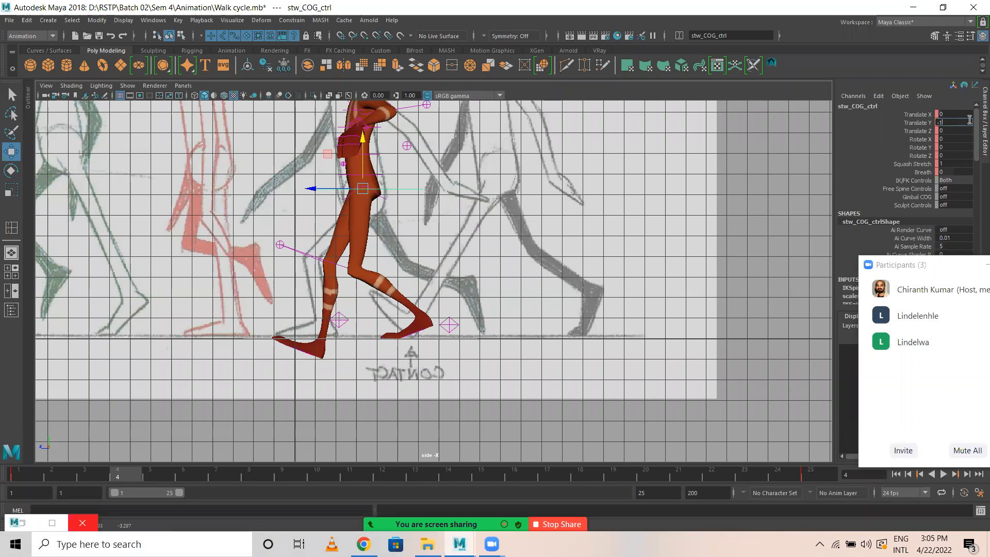
pyautogui.write('12')
pyautogui.press('Return')
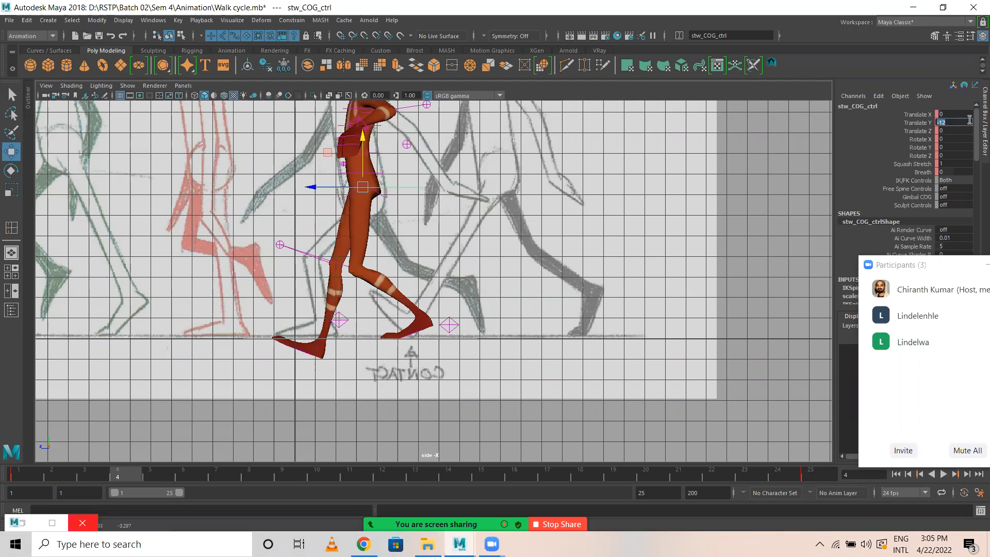
# Raise the right foot IK control to about 9.46 in Translate Y at frame 4, and set Toe Raise and Toe Tap to 0.
pyautogui.click(343, 319)
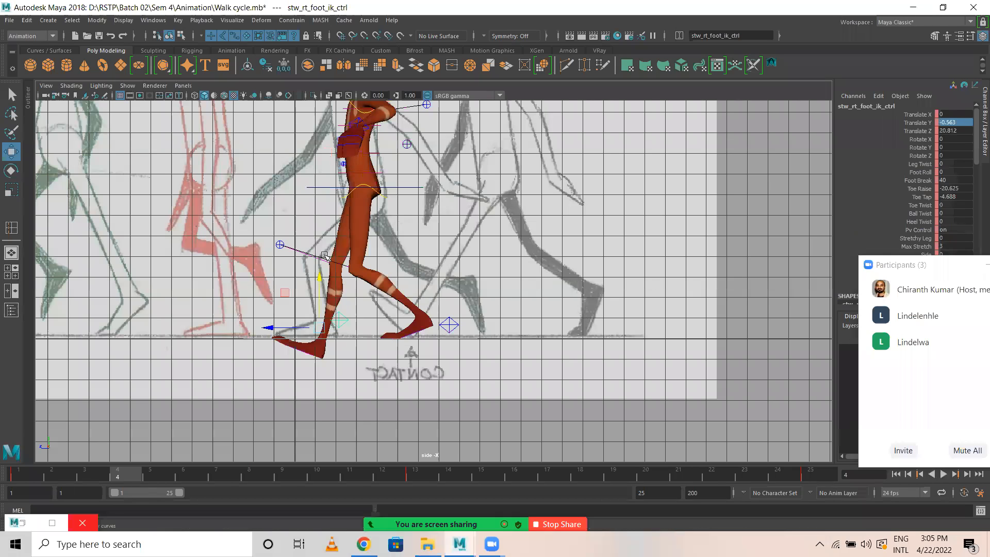
pyautogui.moveTo(320, 272); pyautogui.dragTo(320, 251)
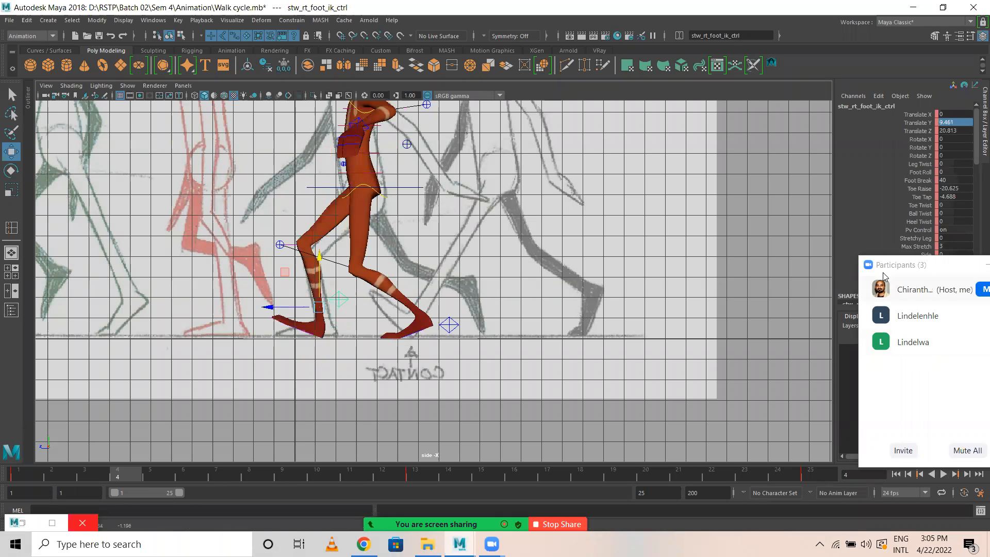
pyautogui.moveTo(960, 190); pyautogui.dragTo(961, 196)
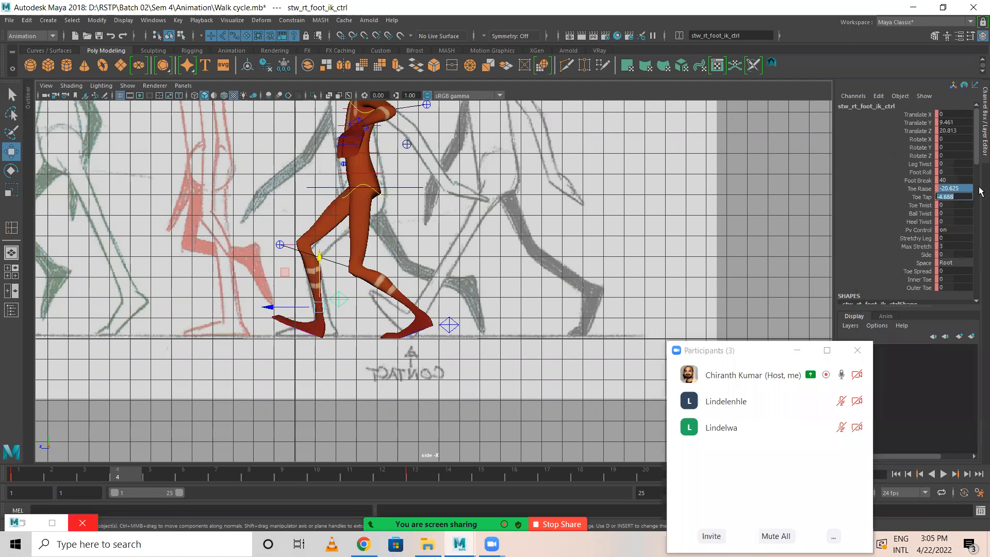
pyautogui.press('Return')
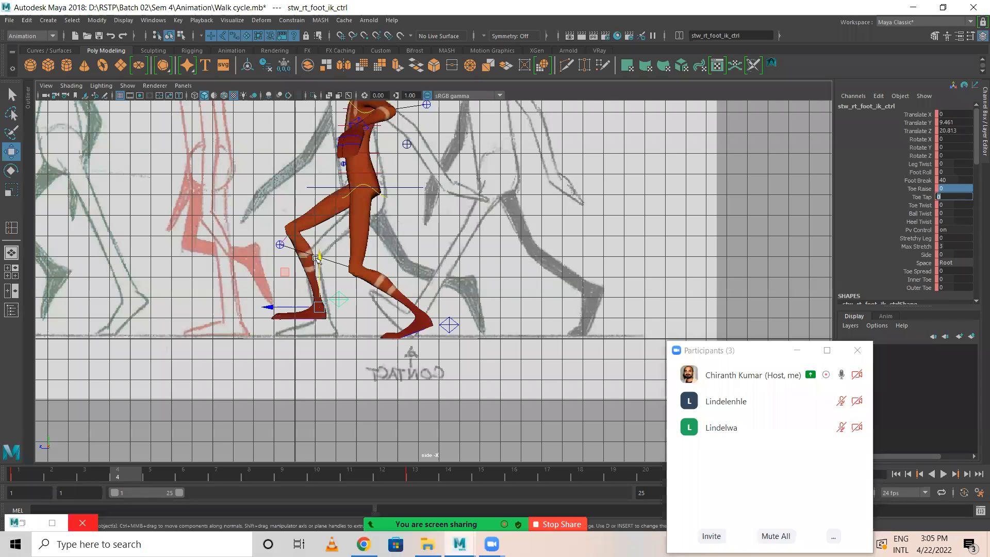
# Lower and shift the right foot IK control at frame 4 to Translate Y 1.5 and Translate Z 18.
pyautogui.moveTo(316, 259); pyautogui.dragTo(317, 275)
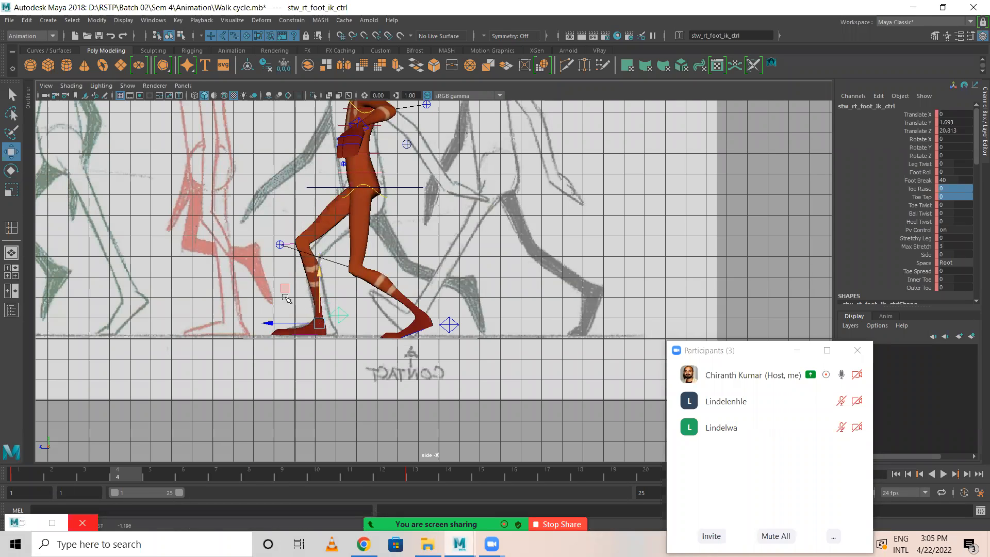
pyautogui.moveTo(268, 323); pyautogui.dragTo(274, 322)
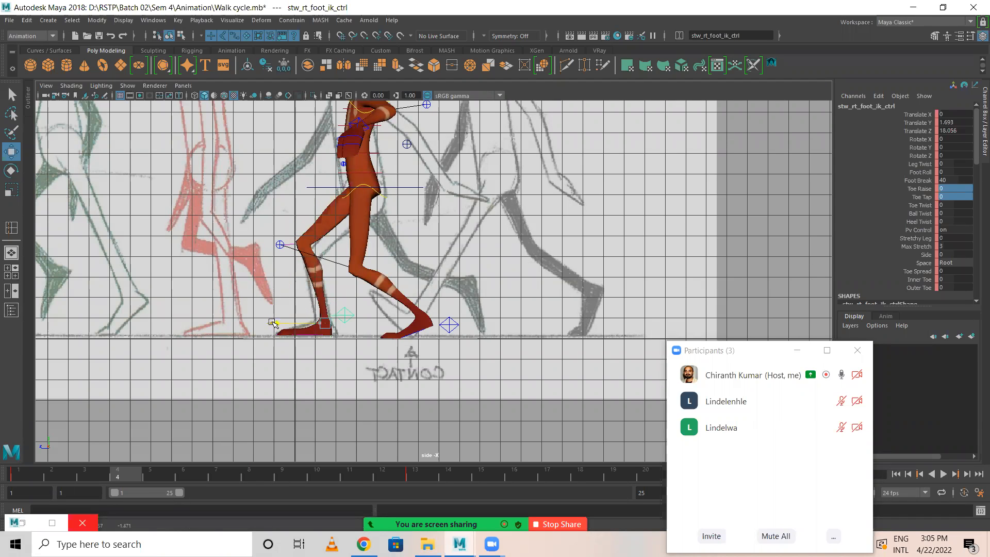
pyautogui.click(958, 122)
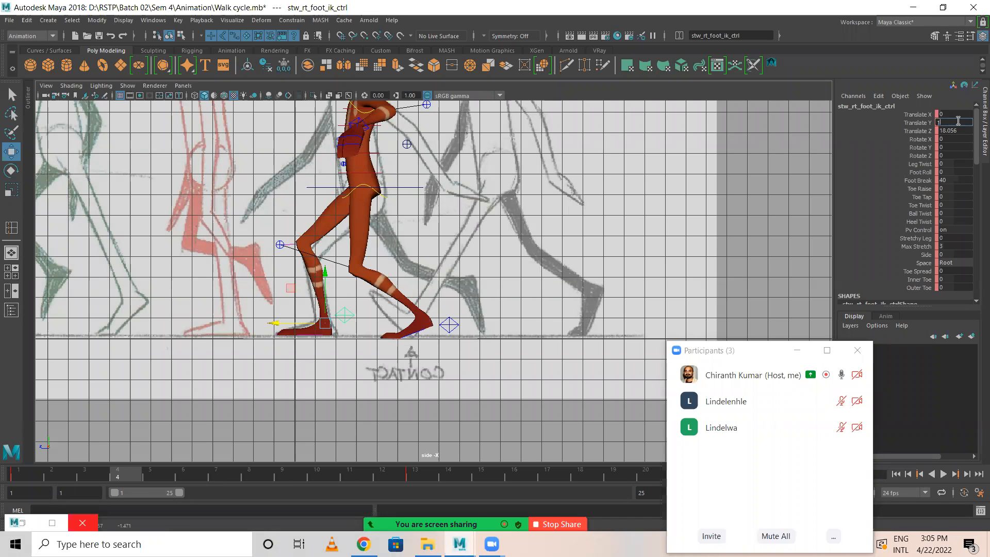
pyautogui.write('1.5')
pyautogui.press('Return')
pyautogui.click(968, 130)
pyautogui.write('18')
pyautogui.press('Return')
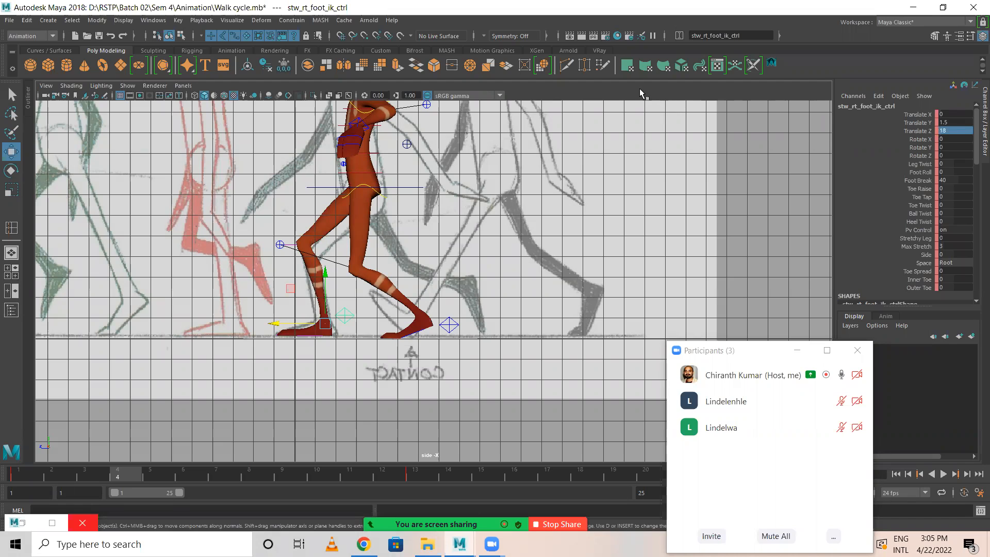
# Slide the left foot IK control back to about -42.3 in Translate Z, and set Toe Tap to 0 and Toe Raise to 35.
pyautogui.click(451, 324)
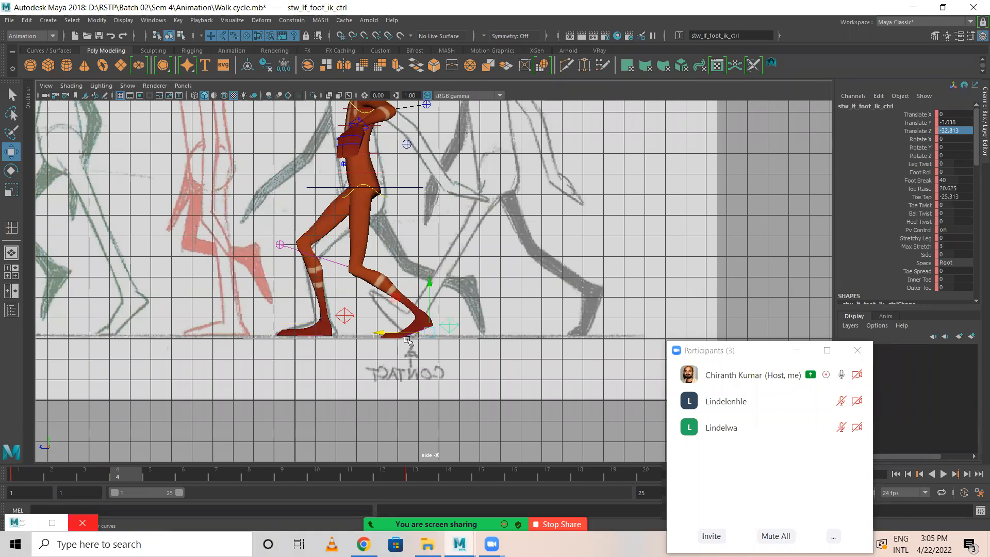
pyautogui.moveTo(381, 332); pyautogui.dragTo(404, 338)
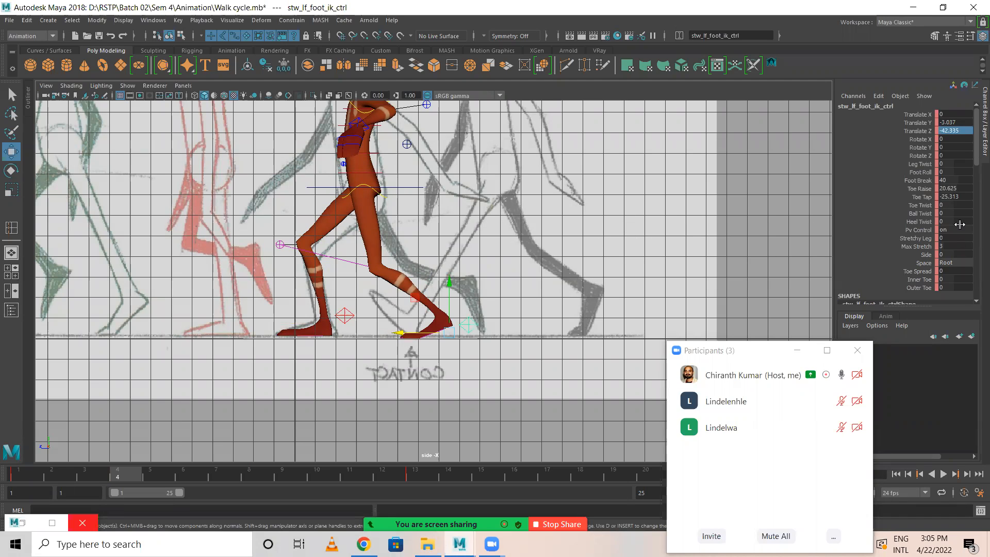
pyautogui.click(881, 191)
pyautogui.moveTo(640, 219); pyautogui.dragTo(617, 219, button='middle')
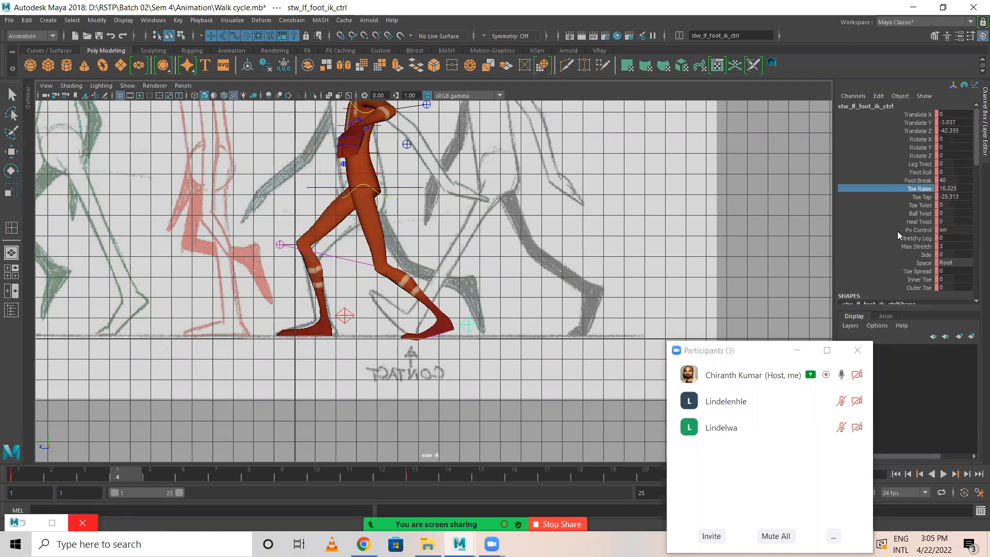
pyautogui.doubleClick(949, 196)
pyautogui.write('0')
pyautogui.press('Return')
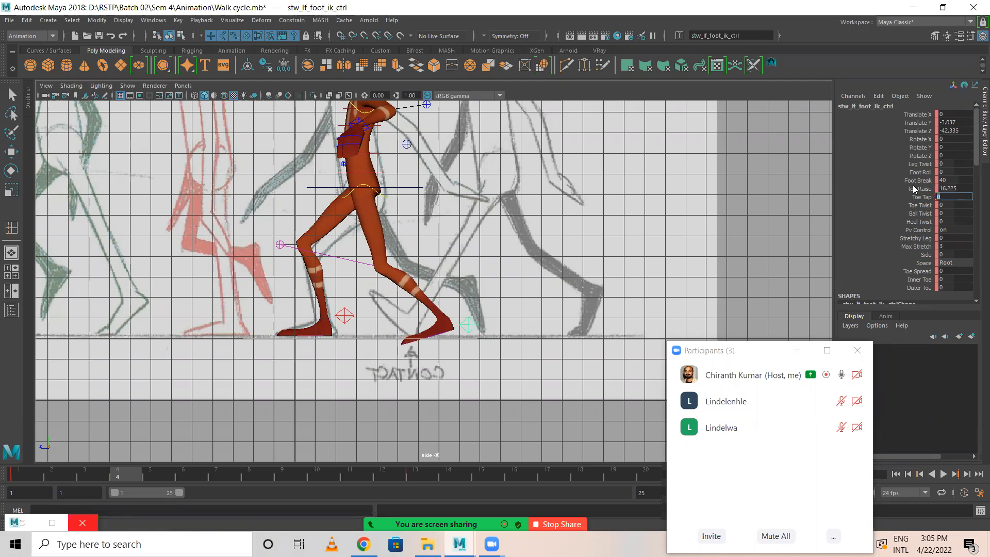
pyautogui.moveTo(700, 210); pyautogui.dragTo(821, 237, button='middle')
pyautogui.doubleClick(960, 189)
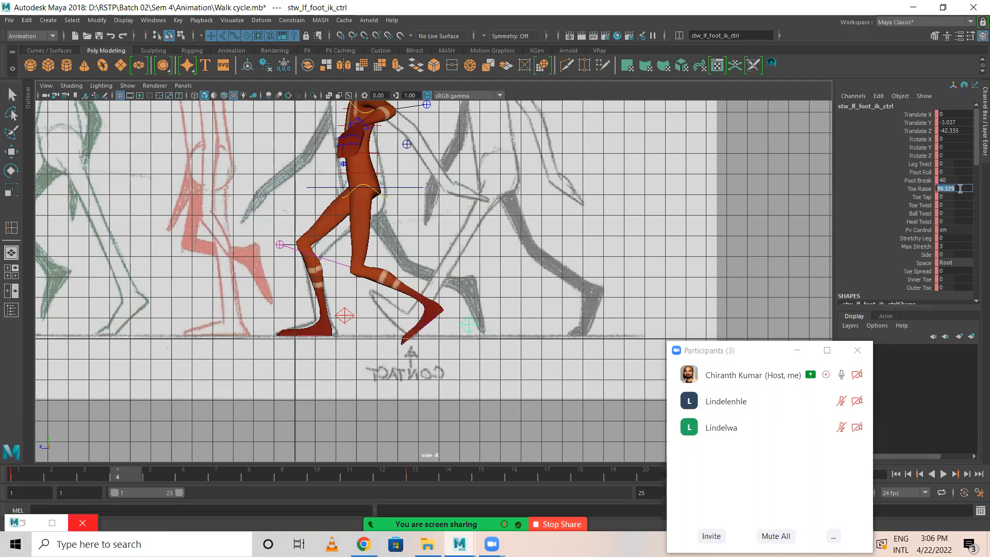
pyautogui.write('35')
pyautogui.press('Return')
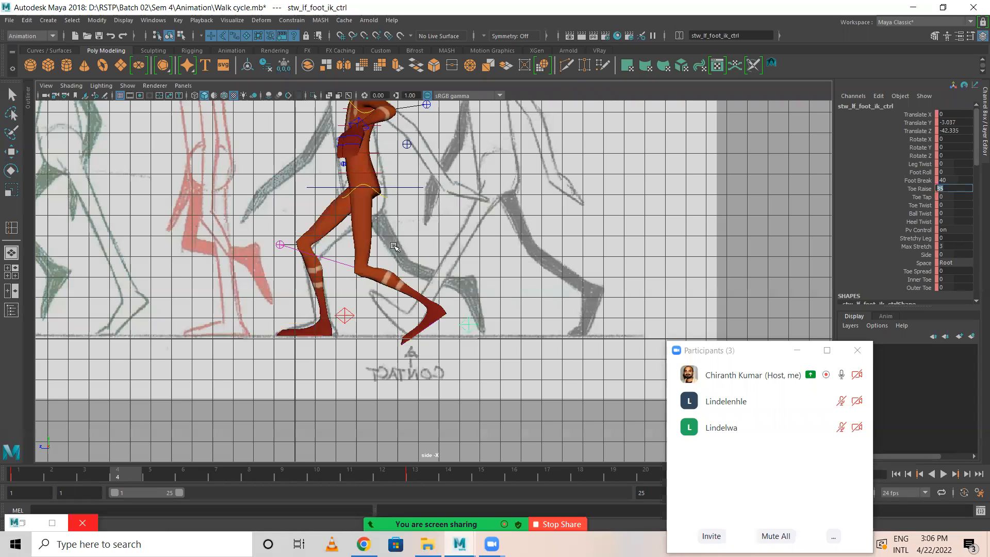
# Reposition the left foot IK control at frame 4 to Translate Y 0 and Translate Z -45.
pyautogui.write('ww')
pyautogui.press('Escape')
pyautogui.press('w')
pyautogui.moveTo(451, 284); pyautogui.dragTo(451, 279)
pyautogui.moveTo(400, 327); pyautogui.dragTo(401, 326)
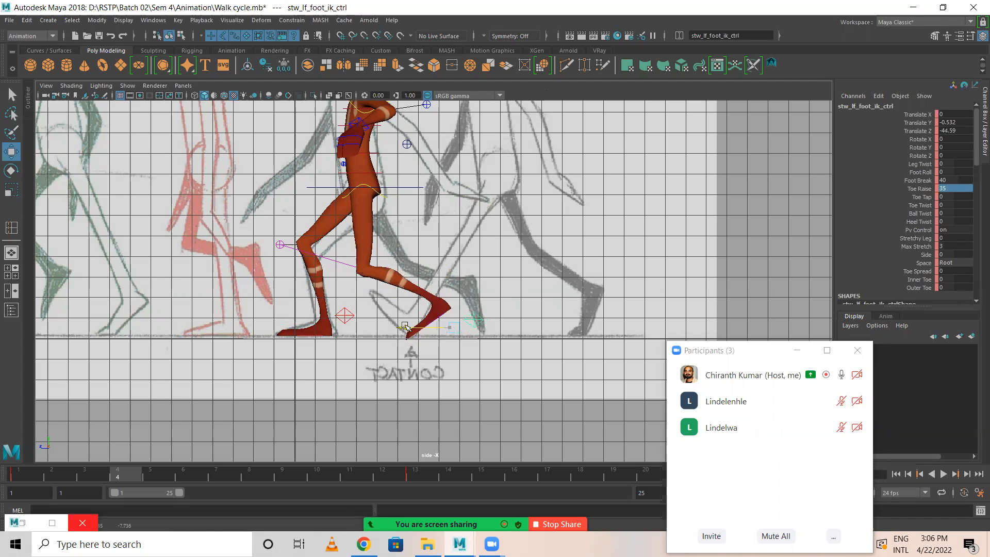
pyautogui.click(961, 124)
pyautogui.write('0')
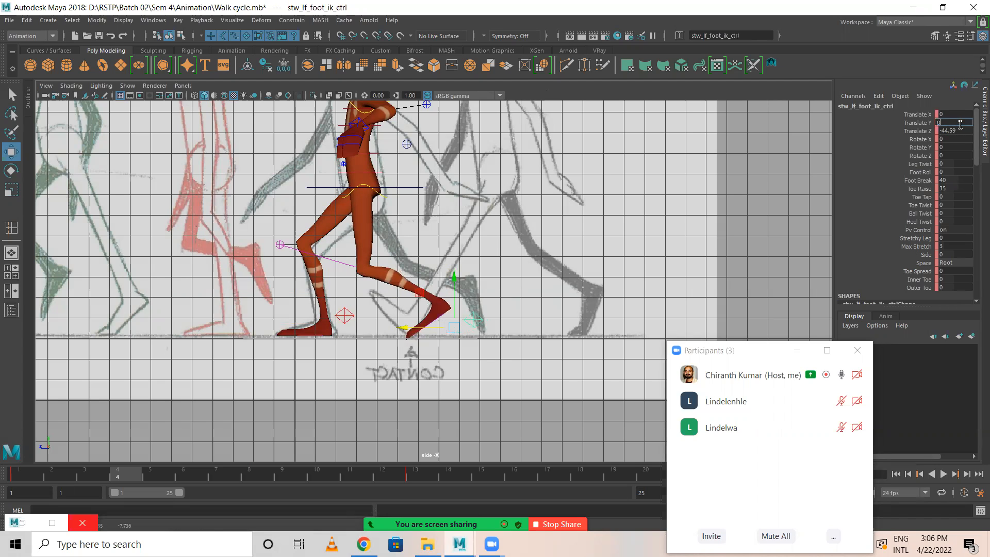
pyautogui.press('Return')
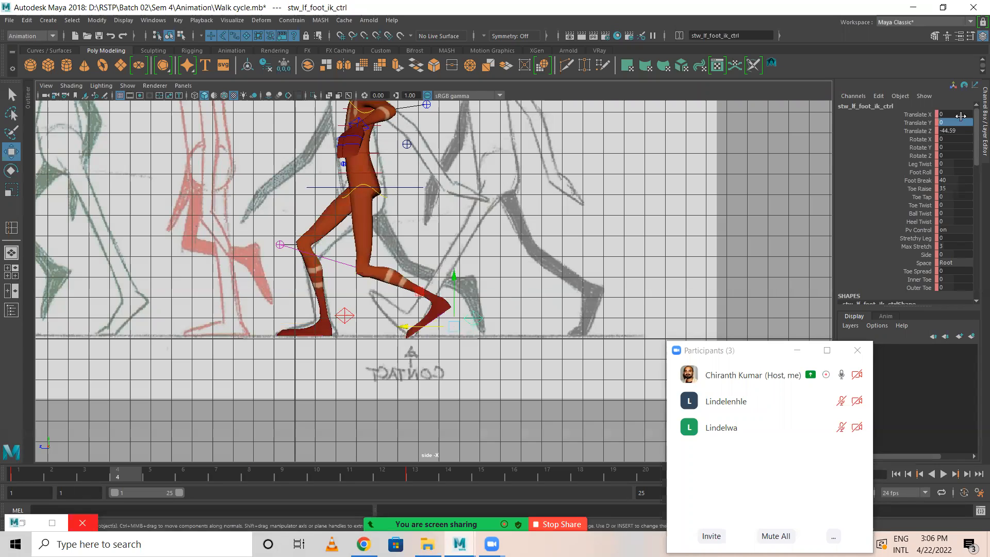
pyautogui.click(964, 132)
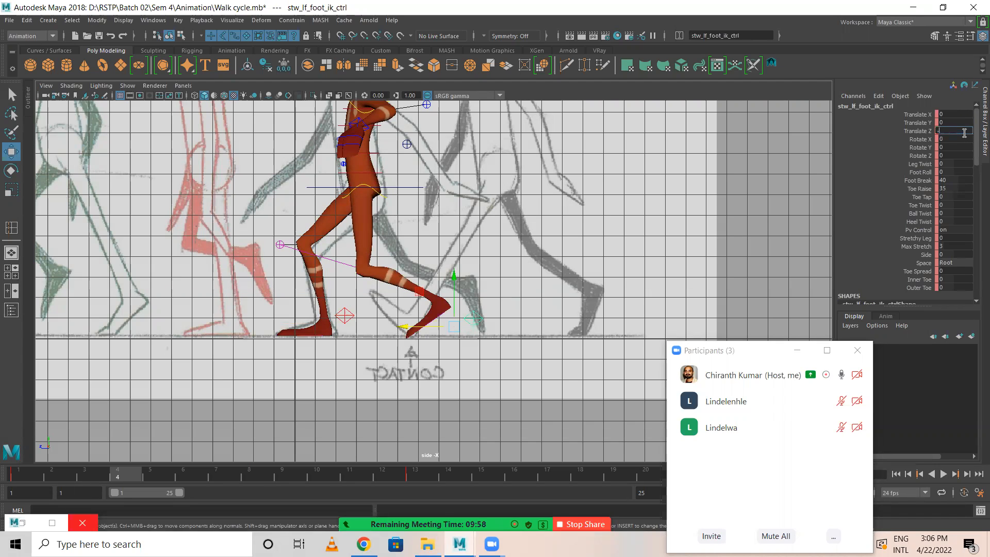
pyautogui.press('Return')
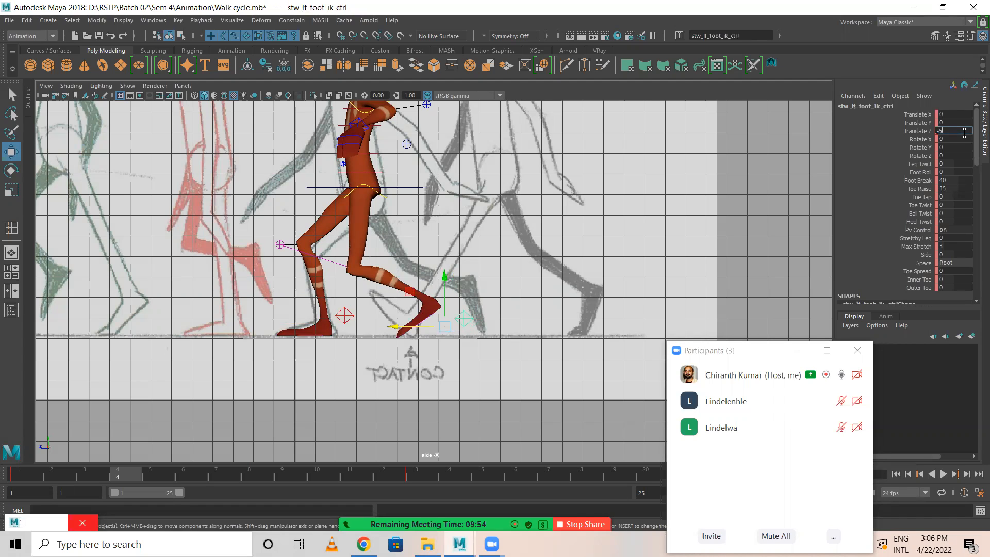
pyautogui.write('-45')
pyautogui.press('Return')
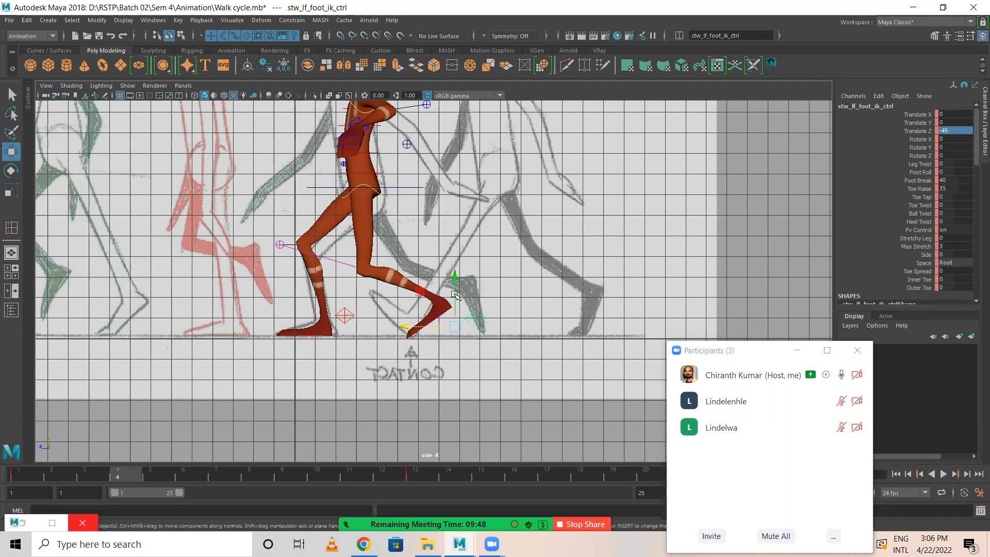
# Raise the COG control at frame 4 to -6.5 in Translate Y and key it.
pyautogui.click(403, 187)
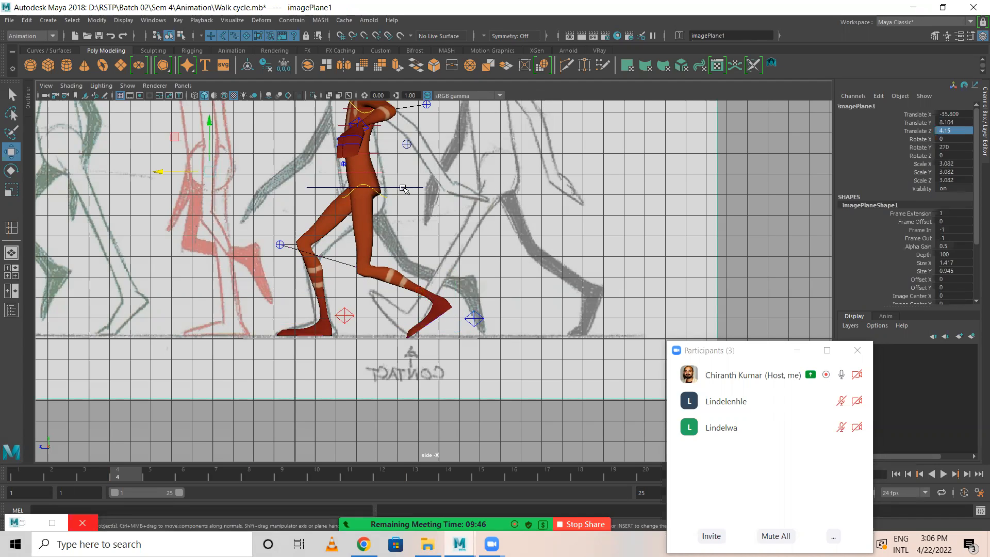
pyautogui.click(404, 187)
pyautogui.moveTo(363, 143); pyautogui.dragTo(363, 132)
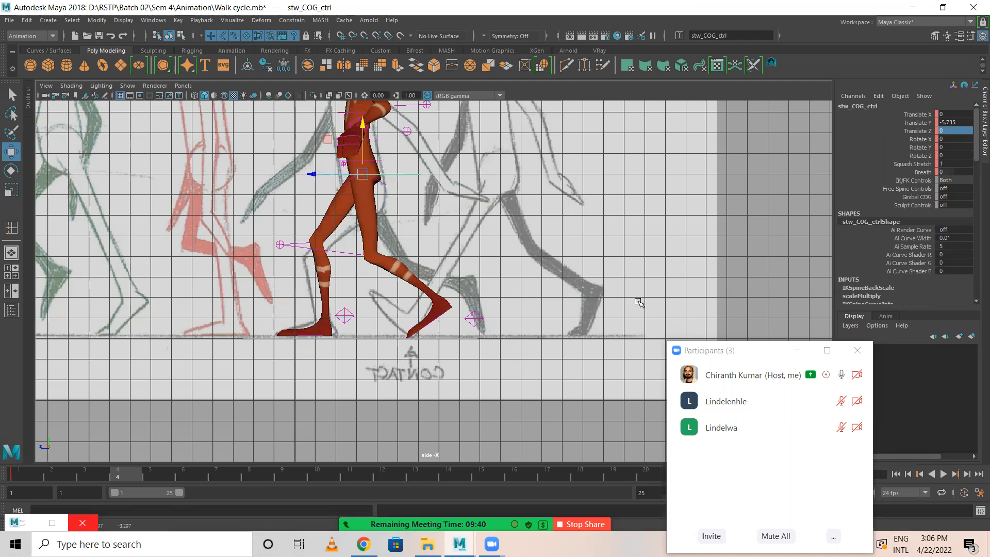
pyautogui.doubleClick(954, 122)
pyautogui.write('-6')
pyautogui.press('Return')
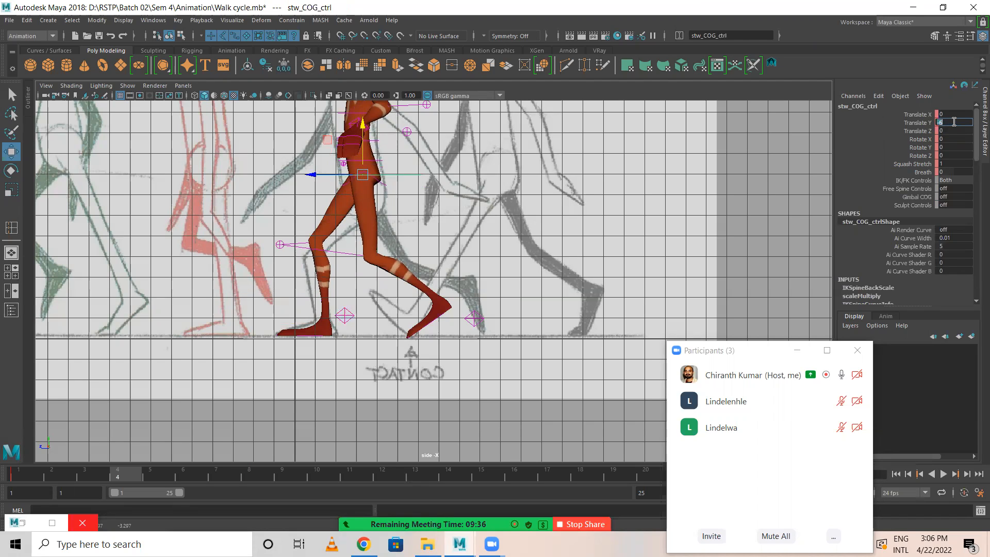
pyautogui.write('-5')
pyautogui.press('Return')
pyautogui.write('-6')
pyautogui.press('Return')
pyautogui.press('Return')
pyautogui.press('s')
# Move the participants window aside and set the right foot IK control's Translate Z to 20 at frame 4.
pyautogui.click(747, 356)
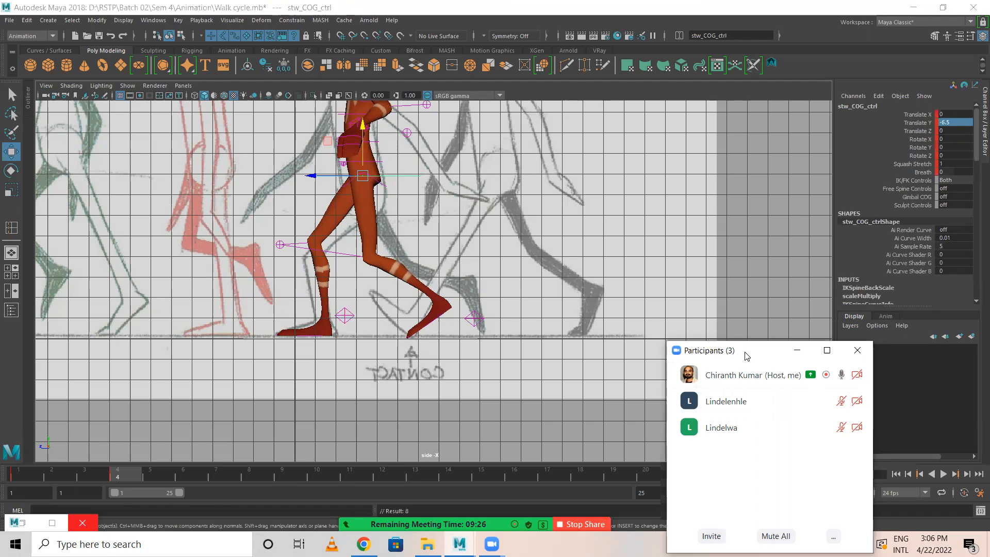
pyautogui.moveTo(746, 354); pyautogui.dragTo(906, 396)
pyautogui.click(335, 315)
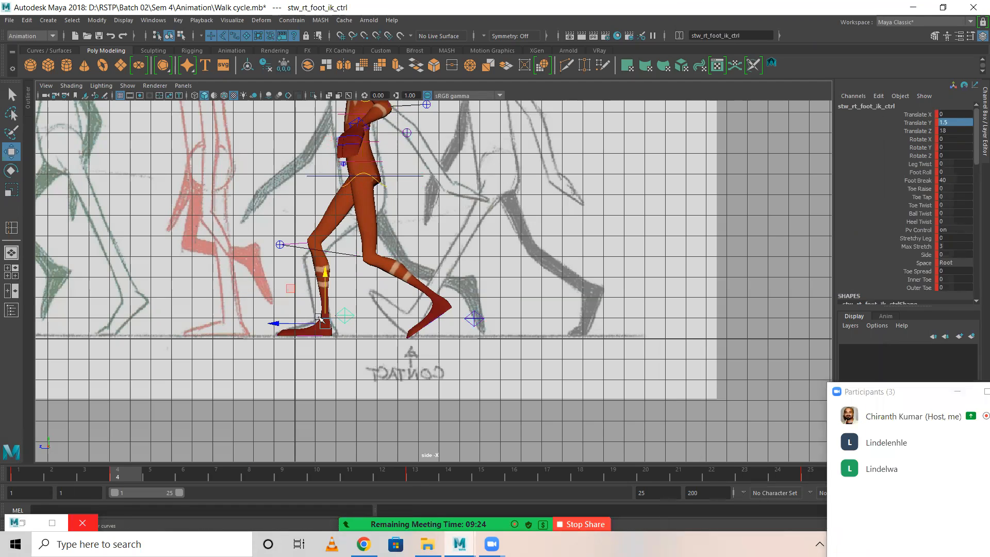
pyautogui.moveTo(273, 323); pyautogui.dragTo(272, 322)
pyautogui.doubleClick(953, 131)
pyautogui.write('20')
pyautogui.press('Return')
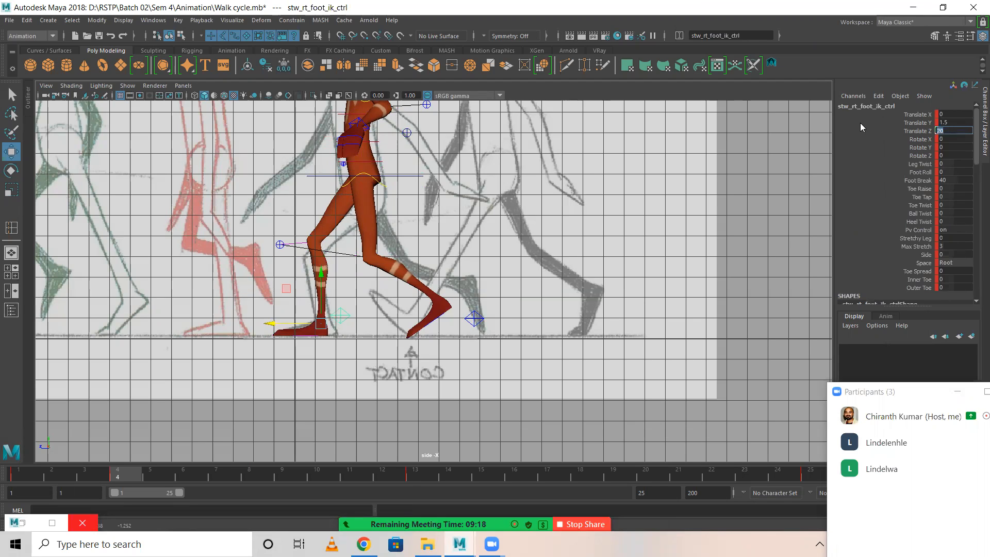
# Set the left foot IK control's Translate Z to -48 at frame 4, key it, and review the motion from frame 1.
pyautogui.click(474, 318)
pyautogui.moveTo(418, 324); pyautogui.dragTo(424, 324)
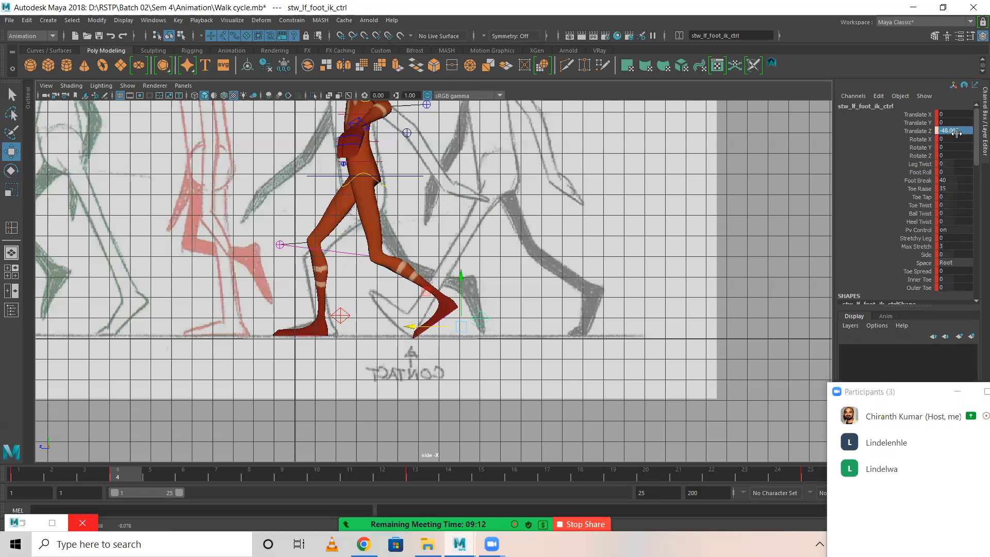
pyautogui.write('-48')
pyautogui.press('Return')
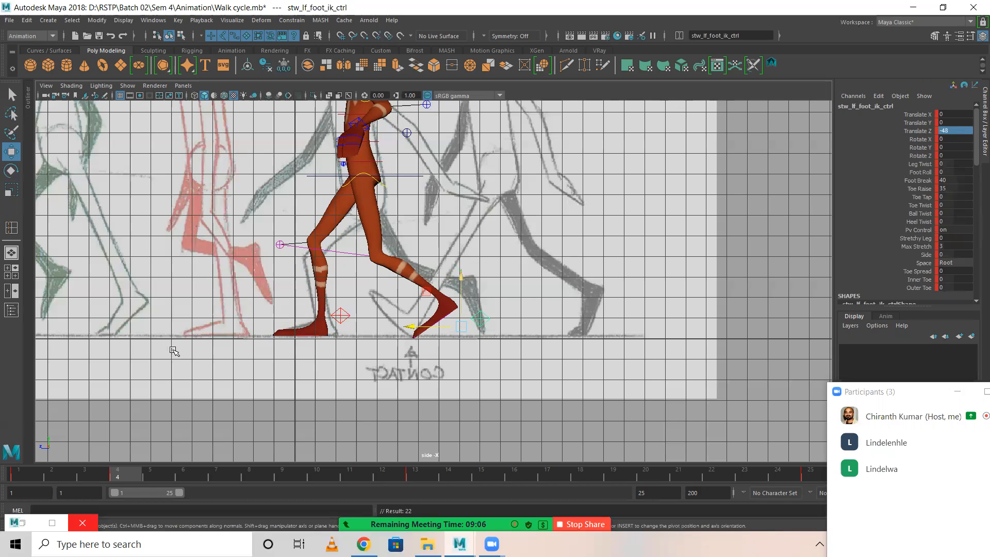
pyautogui.click(19, 473)
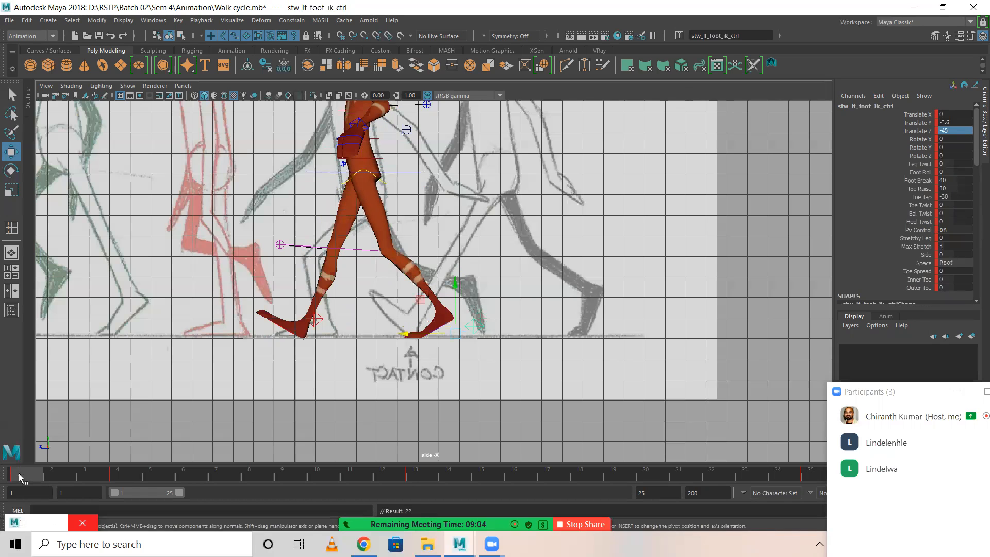
pyautogui.moveTo(18, 472); pyautogui.dragTo(127, 491)
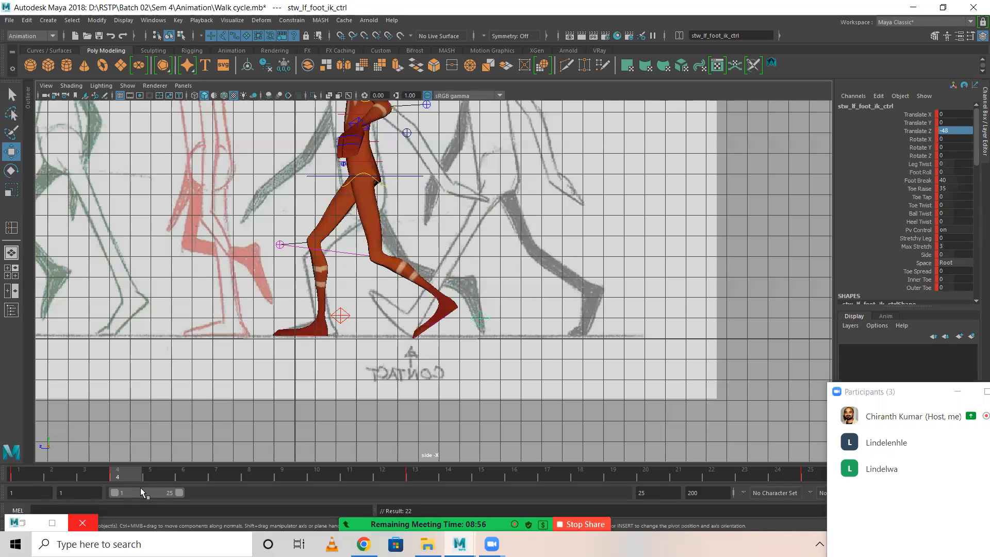
# Set the right foot IK control's Translate Y to -0.2 at frame 4, key it, and review frames 1 to 4.
pyautogui.click(341, 315)
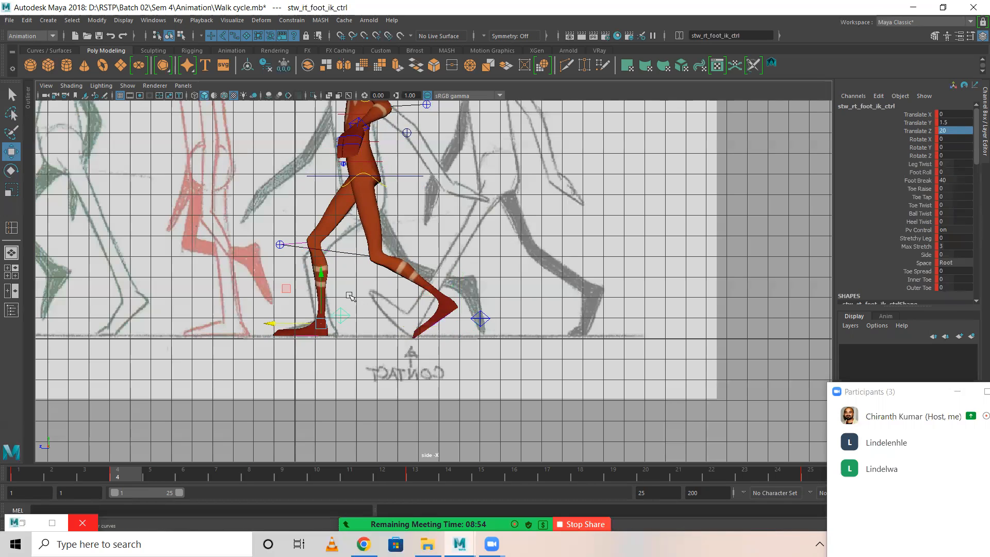
pyautogui.moveTo(321, 275); pyautogui.dragTo(322, 279)
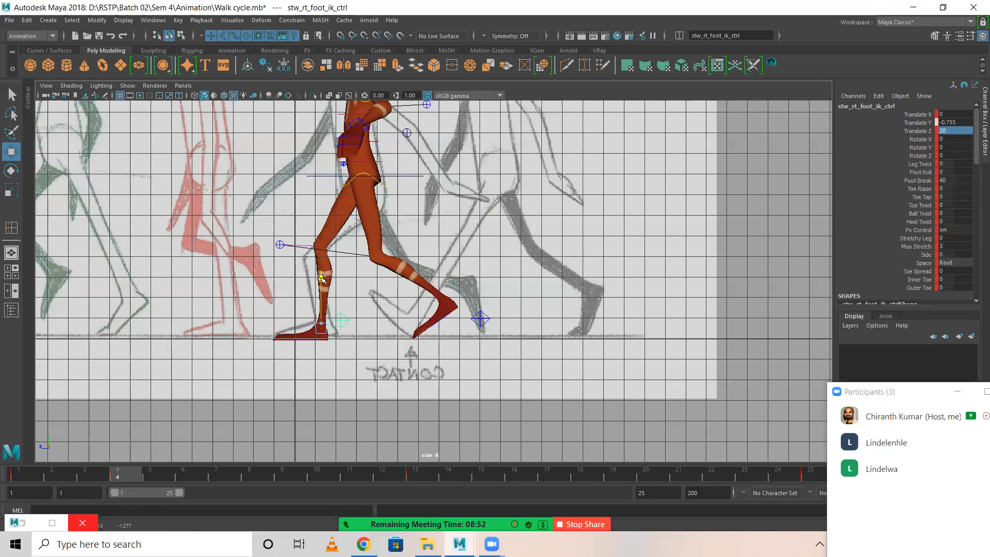
pyautogui.doubleClick(962, 122)
pyautogui.write('-2.5')
pyautogui.press('Return')
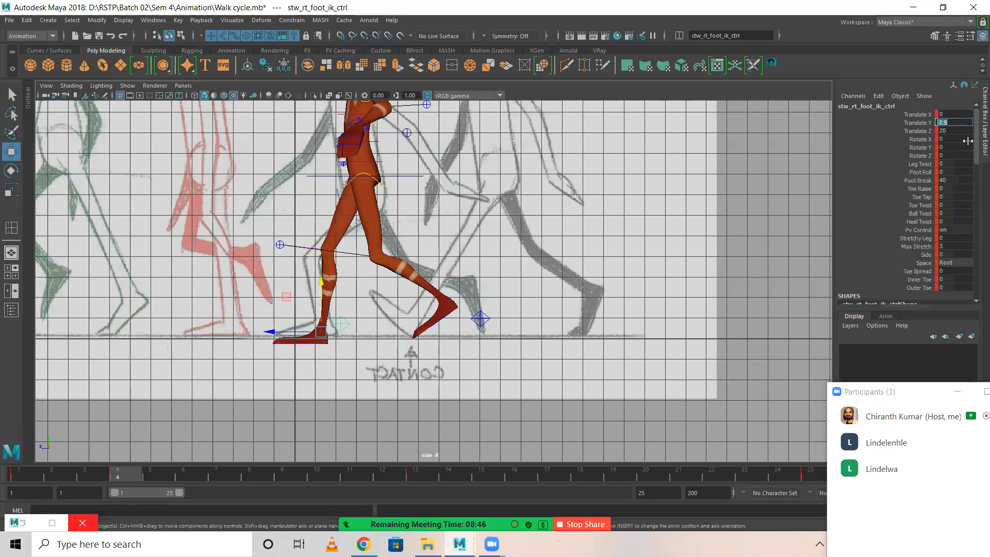
pyautogui.moveTo(944, 122); pyautogui.dragTo(925, 124)
pyautogui.write('0.2')
pyautogui.press('Return')
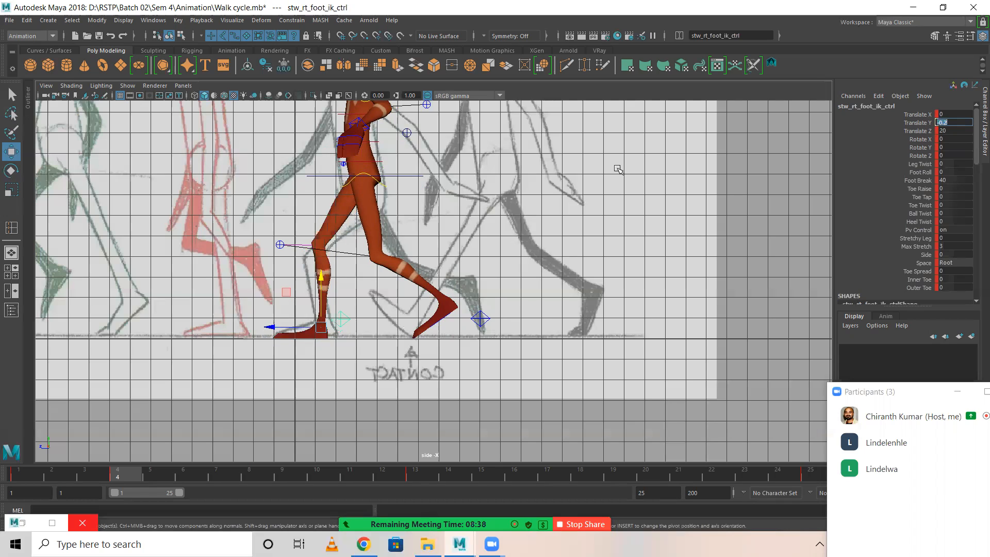
pyautogui.press('s')
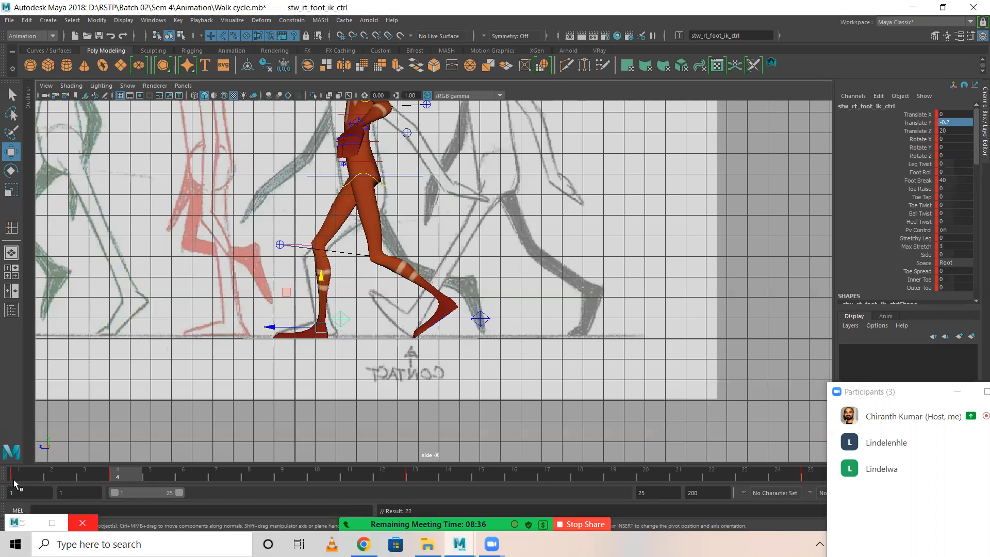
pyautogui.moveTo(10, 473); pyautogui.dragTo(120, 478)
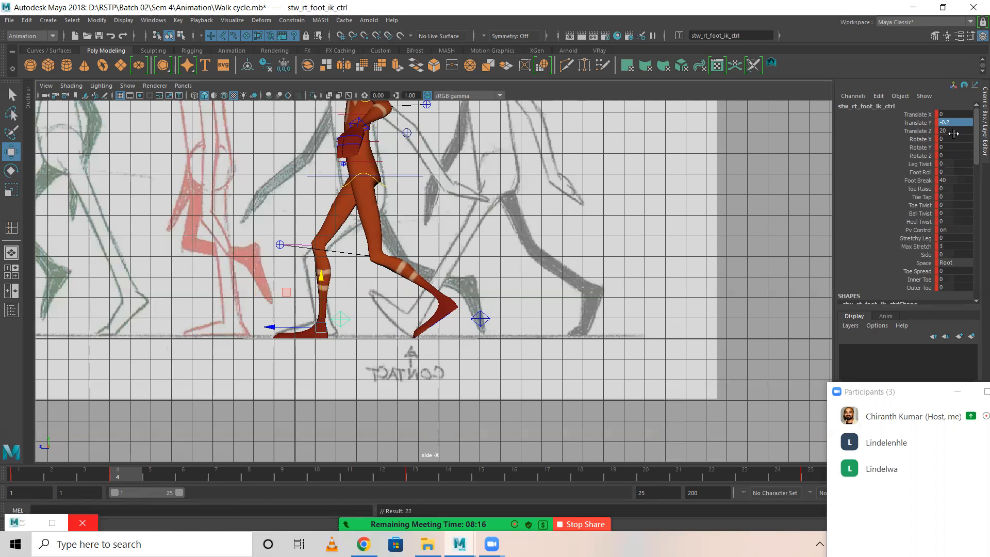
# At frame 16, set the left foot IK control's Translate Y to -0.2 and Translate Z to 20.
pyautogui.click(519, 471)
pyautogui.click(341, 320)
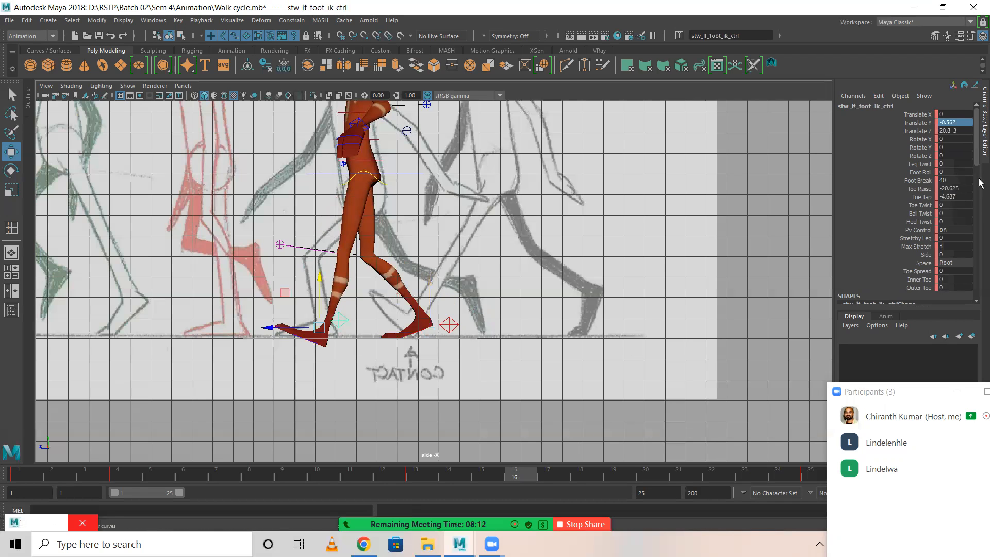
pyautogui.doubleClick(962, 122)
pyautogui.doubleClick(960, 131)
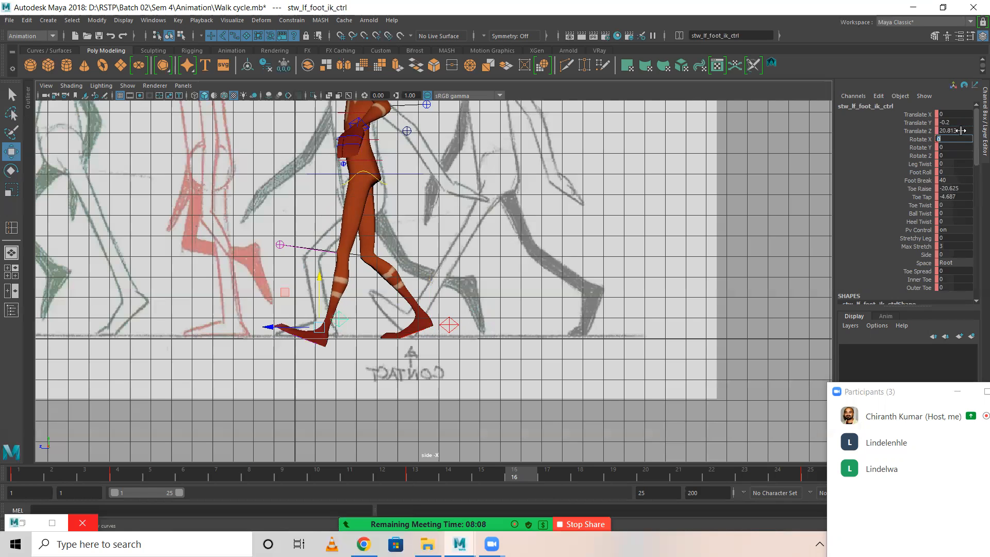
pyautogui.write('20')
pyautogui.press('Return')
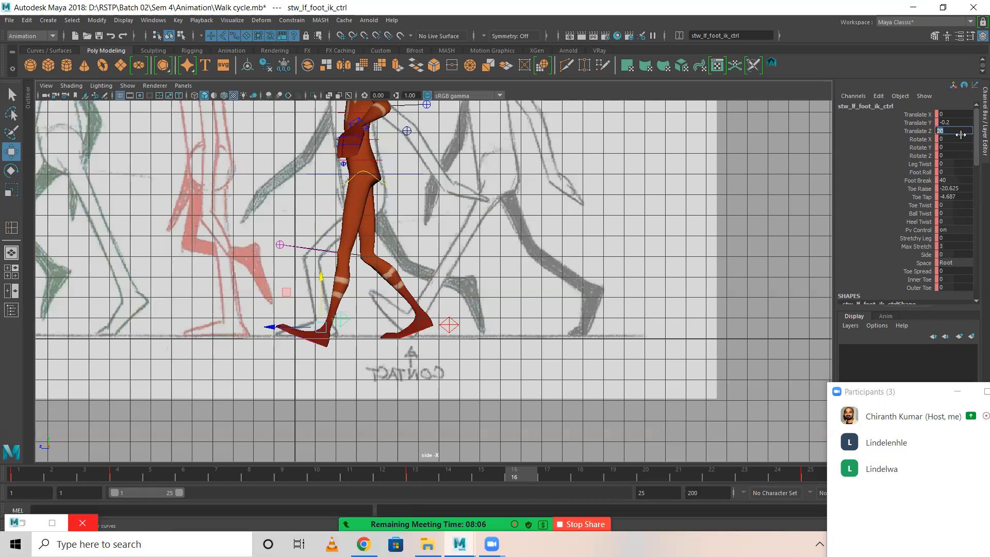
# Set the left foot IK control's Toe Raise and Toe Tap to 0 and key it at frame 16.
pyautogui.moveTo(961, 189); pyautogui.dragTo(973, 196)
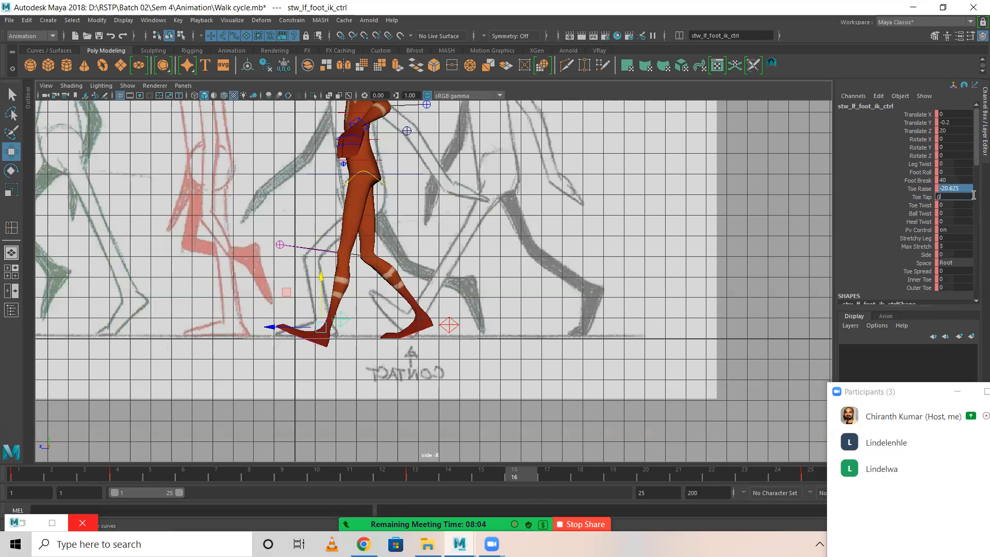
pyautogui.press('Return')
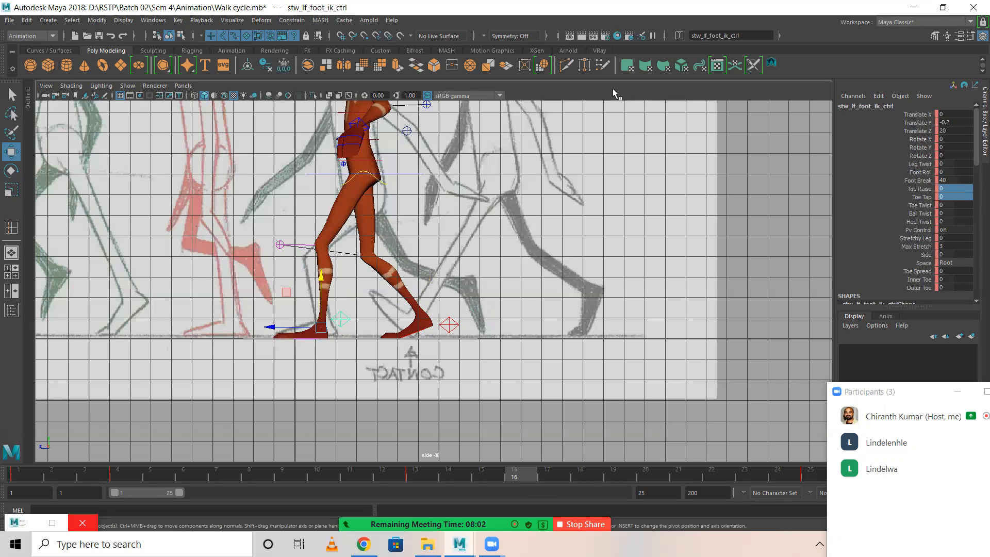
pyautogui.press('s')
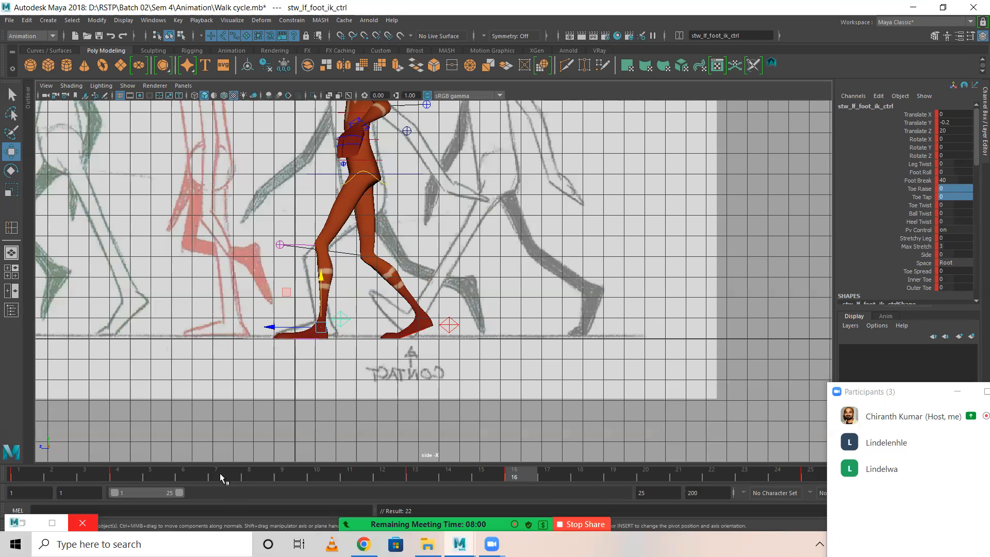
# Check the frame 4 pose, and set the right foot IK control's Translate Y to 0 and Translate Z to -48 at frame 16.
pyautogui.click(126, 470)
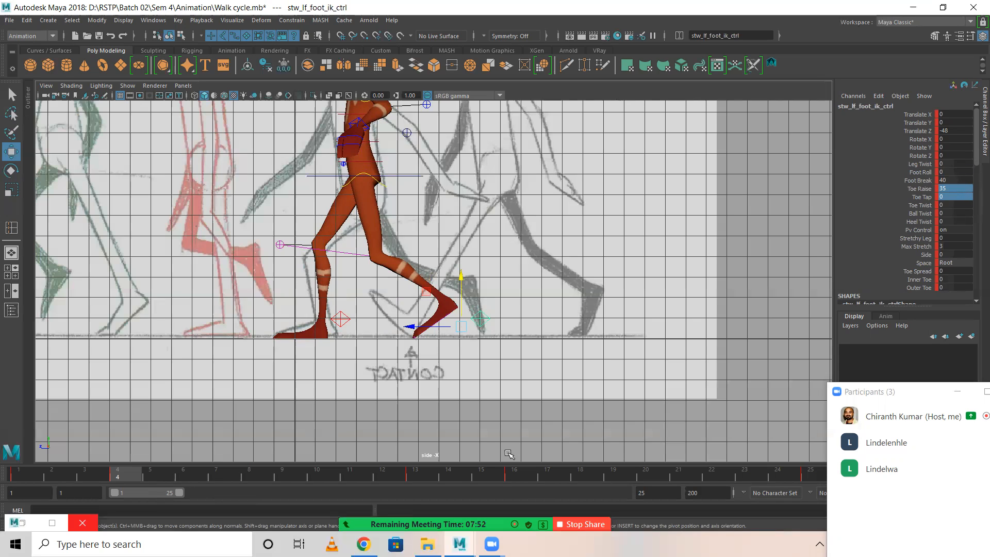
pyautogui.click(515, 473)
pyautogui.click(449, 324)
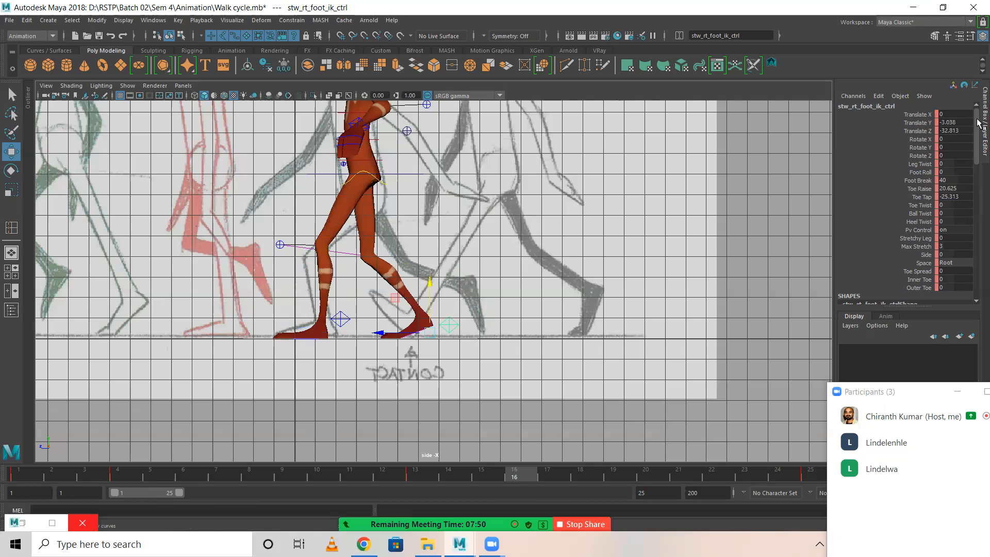
pyautogui.doubleClick(963, 123)
pyautogui.write('0')
pyautogui.press('Return')
pyautogui.doubleClick(962, 130)
pyautogui.write('-')
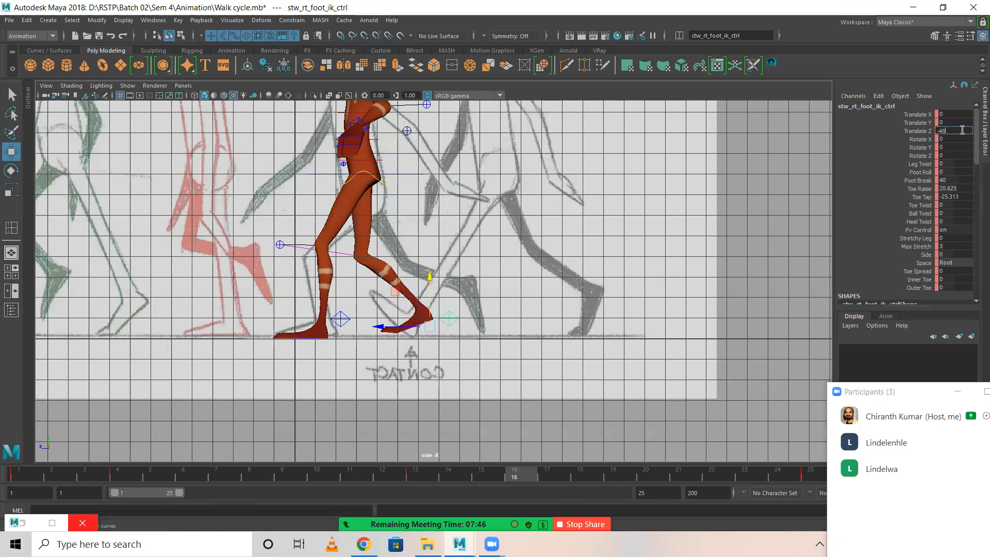
pyautogui.write('48')
pyautogui.press('Return')
# Set the right foot IK control's Toe Tap to 0 and Toe Raise to 35, and key it at frame 16.
pyautogui.doubleClick(965, 196)
pyautogui.write('0')
pyautogui.press('Return')
pyautogui.doubleClick(960, 188)
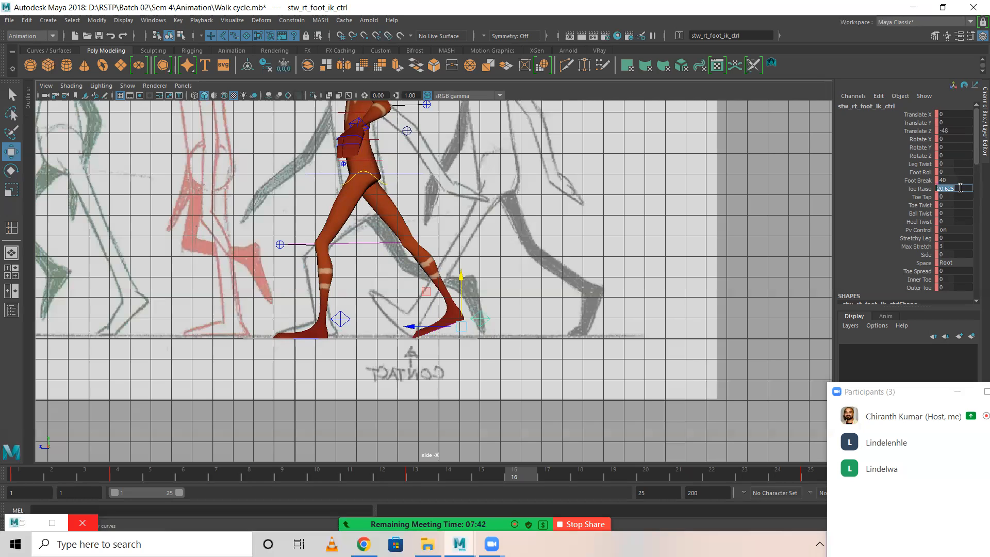
pyautogui.write('35')
pyautogui.press('Return')
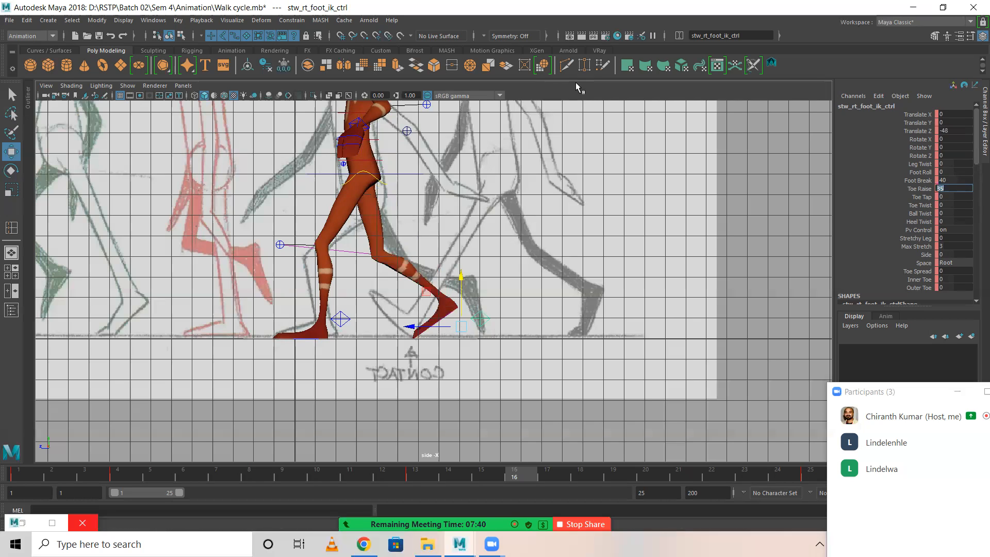
pyautogui.press('s')
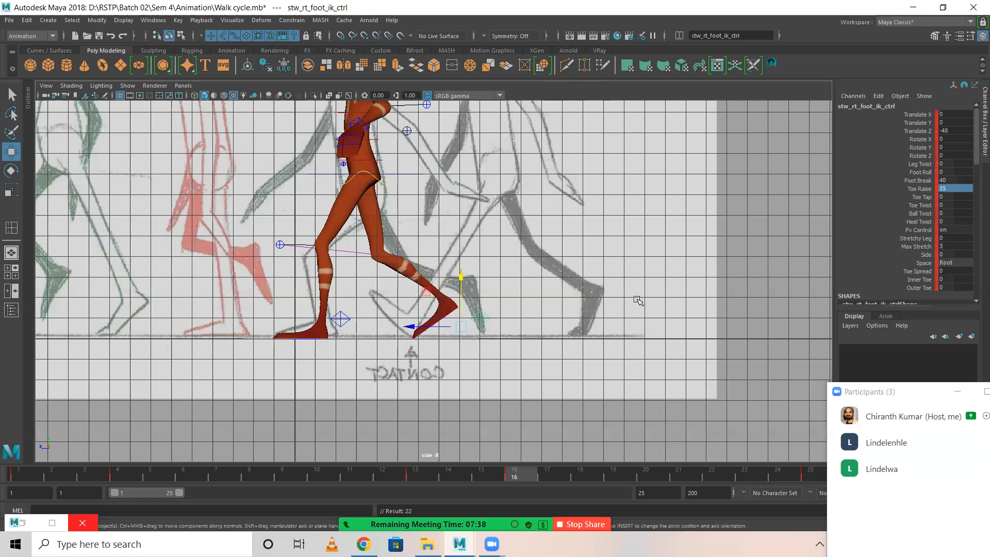
# Compare the down poses at frames 4 and 16 by switching between them.
pyautogui.click(119, 473)
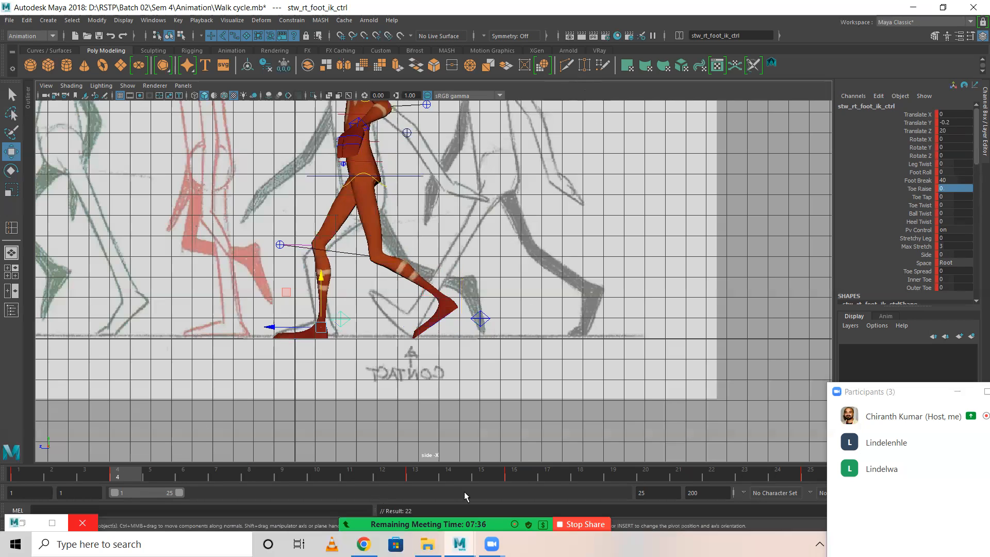
pyautogui.click(515, 472)
pyautogui.click(118, 473)
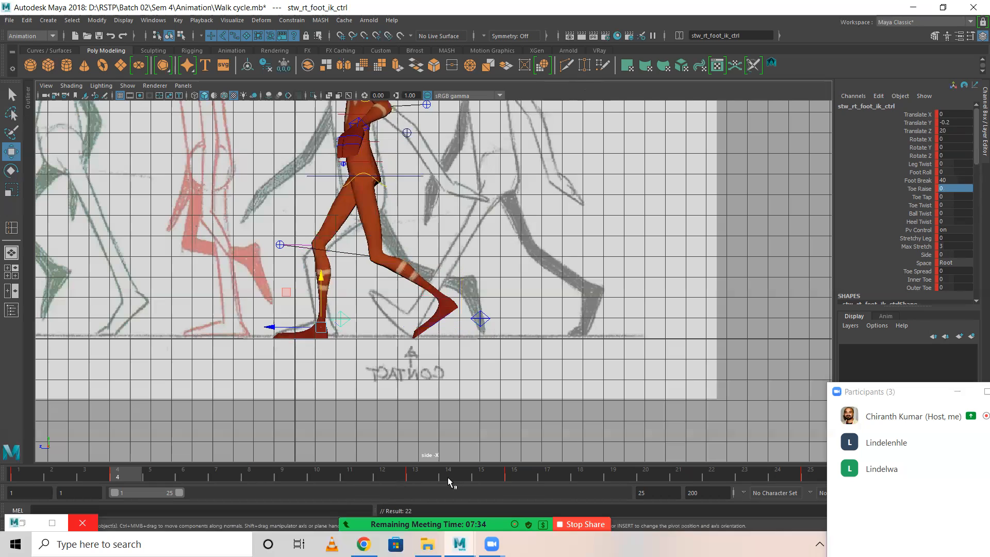
pyautogui.click(516, 470)
pyautogui.click(110, 473)
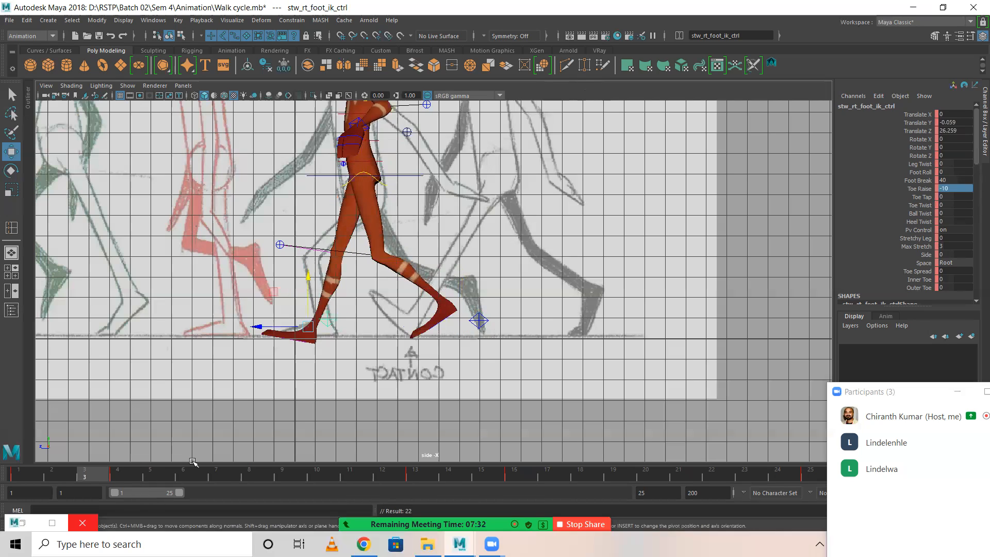
# Match the COG control at frame 16 to its frame 4 height by setting Translate Y to -6.5, and key it.
pyautogui.click(121, 474)
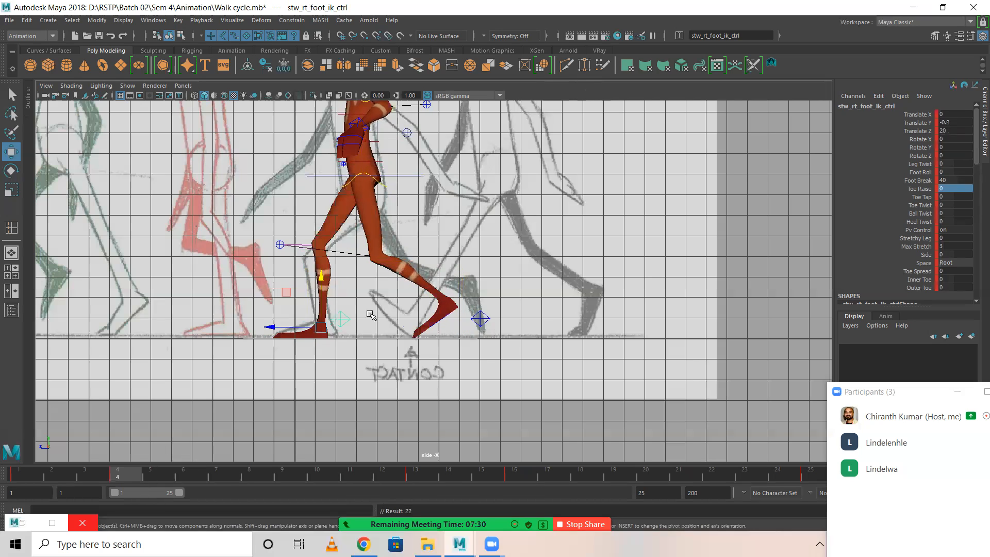
pyautogui.click(405, 176)
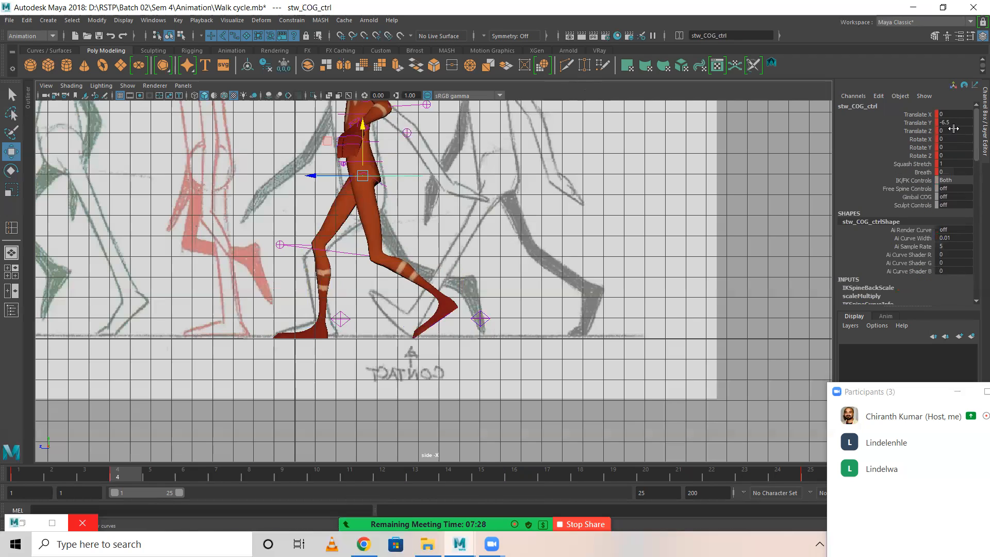
pyautogui.click(522, 474)
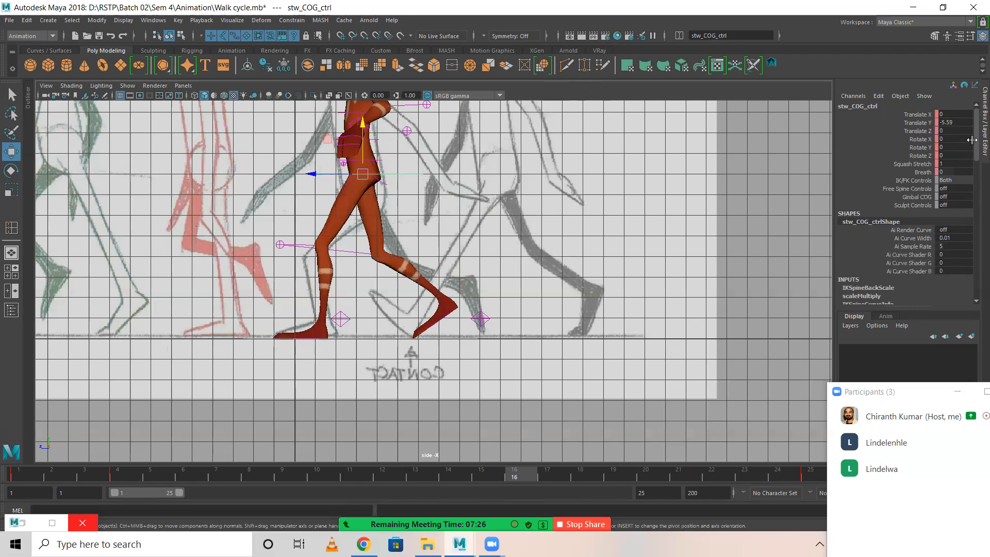
pyautogui.doubleClick(957, 124)
pyautogui.write('-6.5')
pyautogui.press('Return')
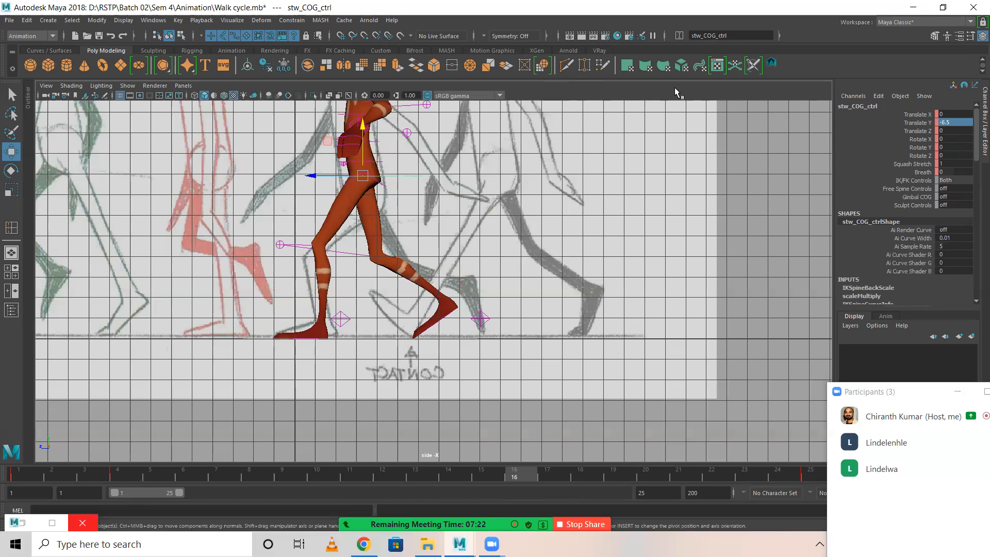
pyautogui.press('s')
# Carry the COG control's frame 1 values over to frame 13, key them, and review the opening frames.
pyautogui.click(15, 472)
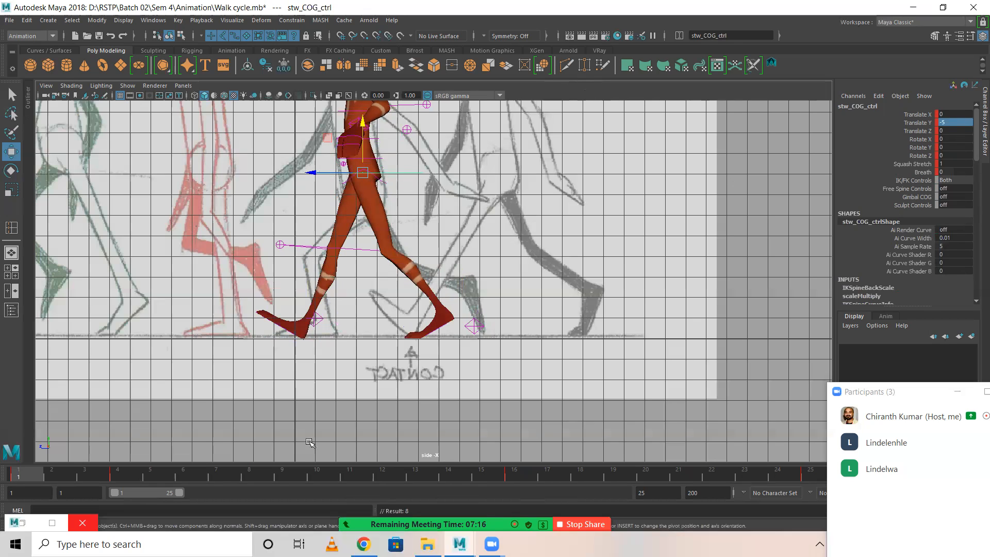
pyautogui.moveTo(20, 474); pyautogui.dragTo(402, 465)
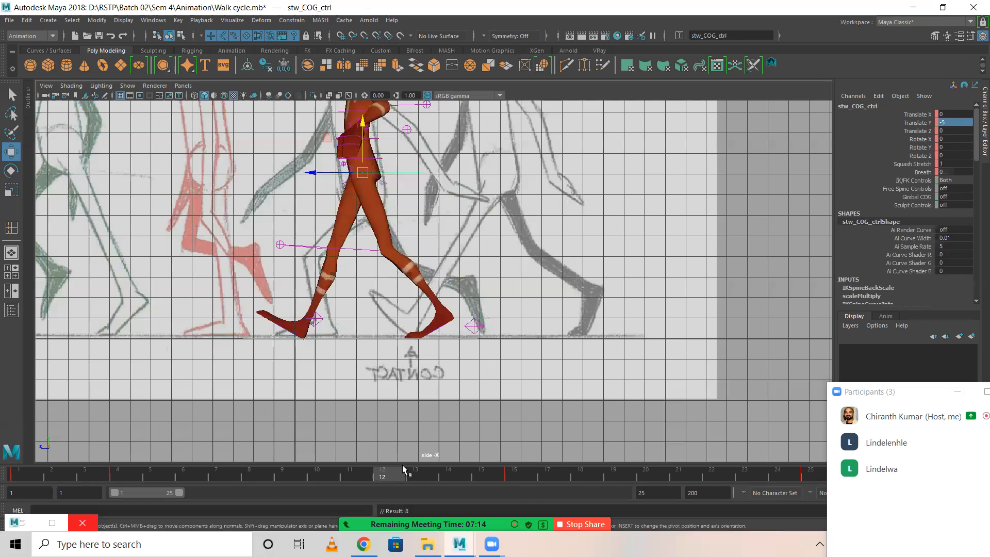
pyautogui.press('s')
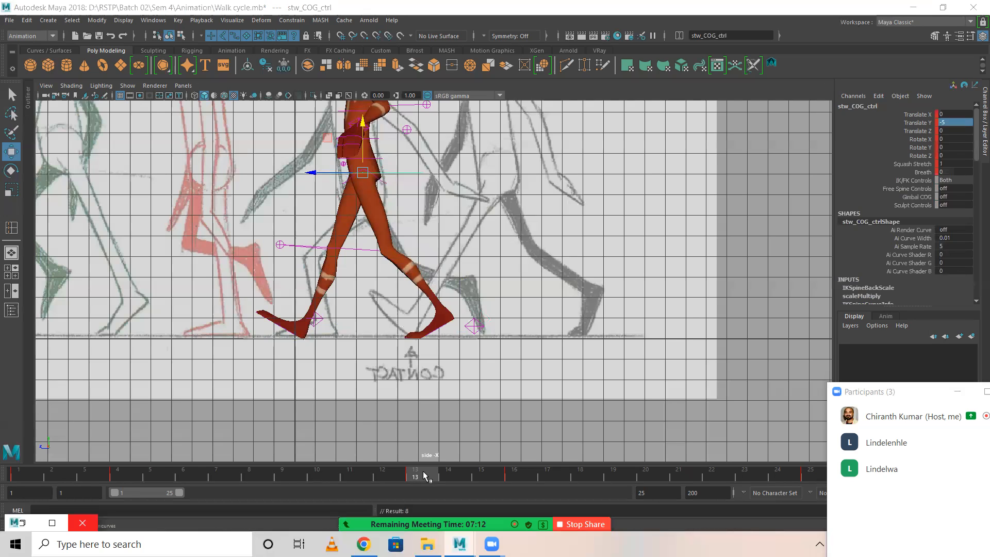
pyautogui.moveTo(6, 478)
pyautogui.mouseDown()
pyautogui.moveTo(205, 460)
pyautogui.moveTo(3, 450)
pyautogui.moveTo(93, 470)
pyautogui.moveTo(186, 469)
pyautogui.moveTo(8, 466)
pyautogui.mouseUp()
pyautogui.moveTo(70, 468); pyautogui.dragTo(158, 468)
pyautogui.moveTo(60, 463); pyautogui.dragTo(18, 466)
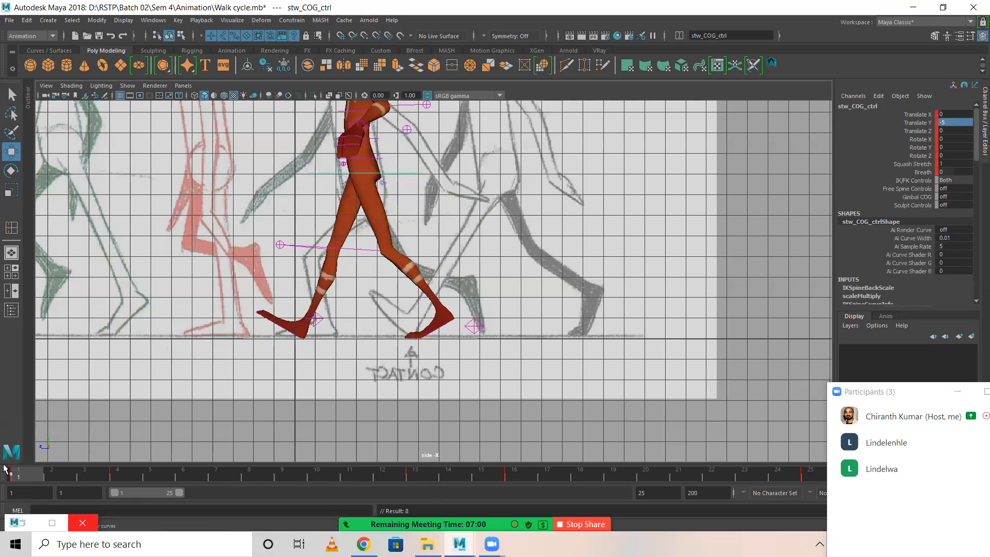
# Move both knee pole vector controls forward to about 82.4 in Translate Z and review frames 1 to 4.
pyautogui.moveTo(266, 236); pyautogui.dragTo(67, 271)
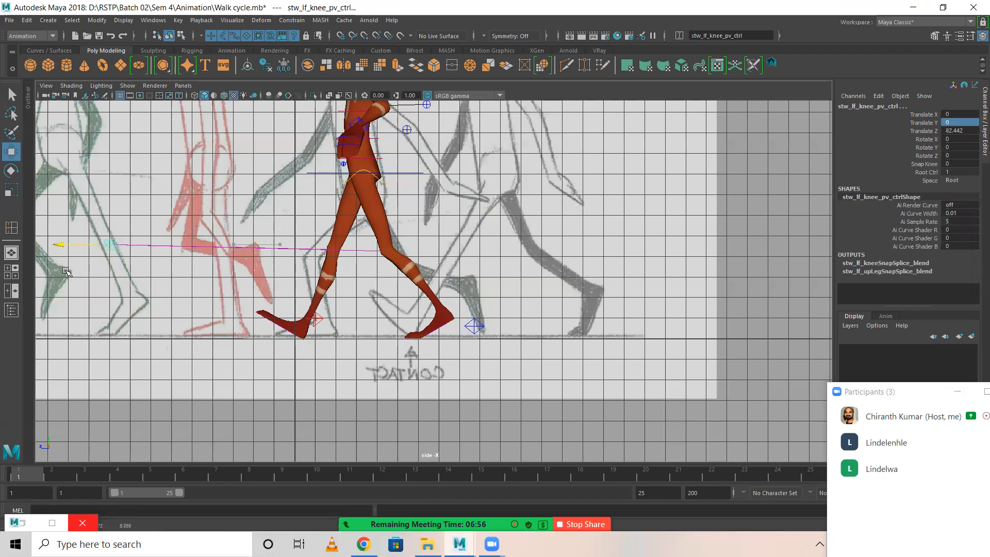
pyautogui.moveTo(94, 472); pyautogui.dragTo(18, 469)
pyautogui.moveTo(79, 450); pyautogui.dragTo(124, 442)
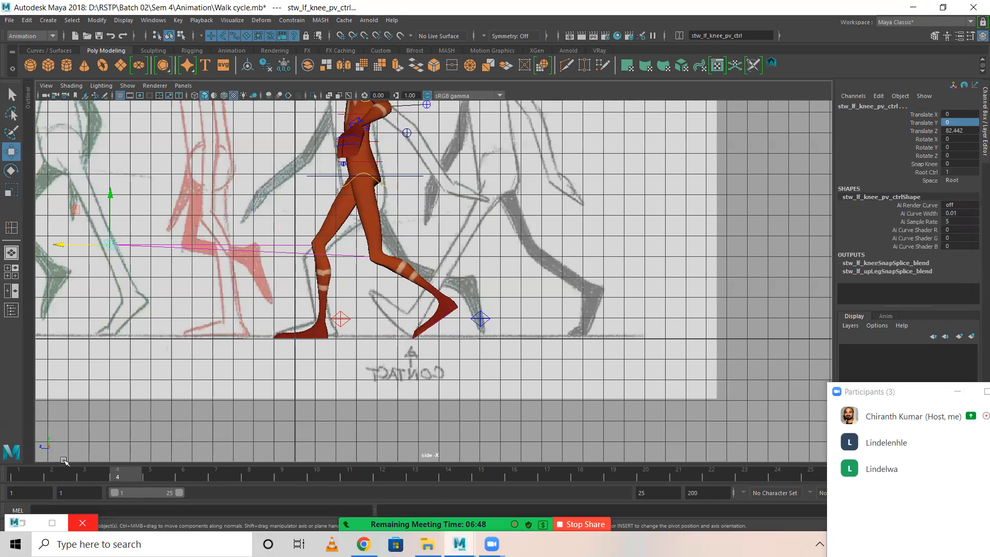
pyautogui.click(18, 475)
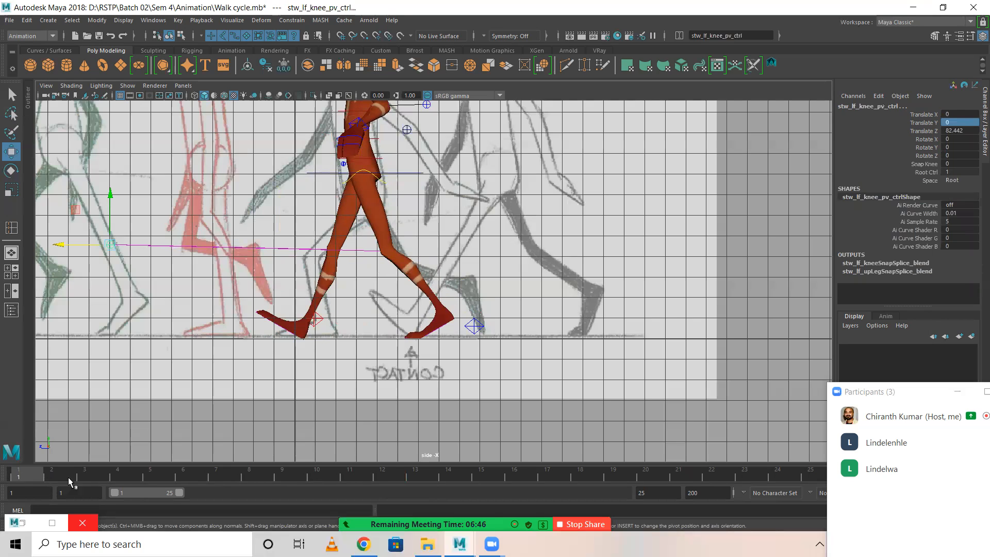
pyautogui.moveTo(68, 477); pyautogui.dragTo(15, 474)
pyautogui.click(18, 475)
# Try lowering the COG control and raising the right foot IK control slightly at frame 1, undoing each move.
pyautogui.click(414, 174)
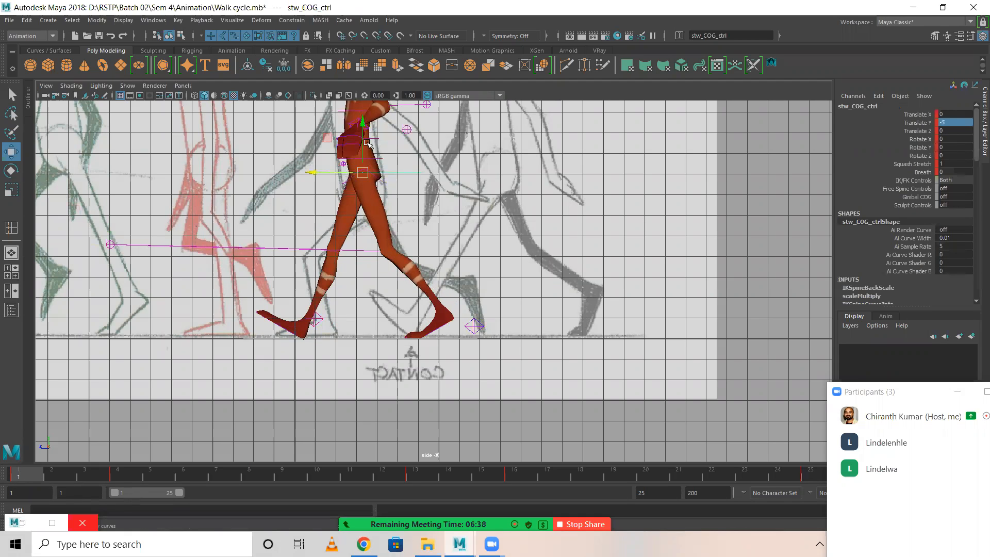
pyautogui.moveTo(363, 123); pyautogui.dragTo(364, 136)
pyautogui.hotkey('ctrl', 'z')
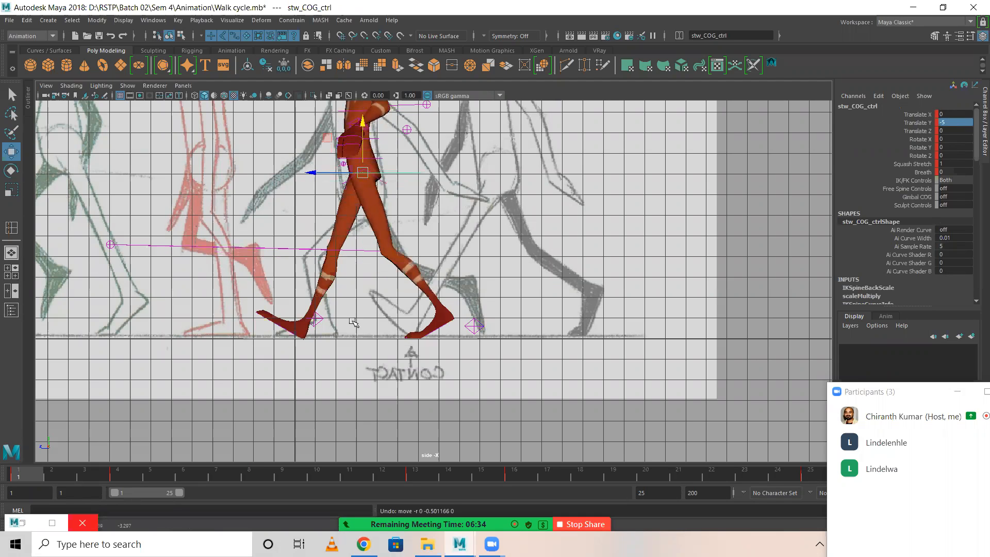
pyautogui.click(318, 319)
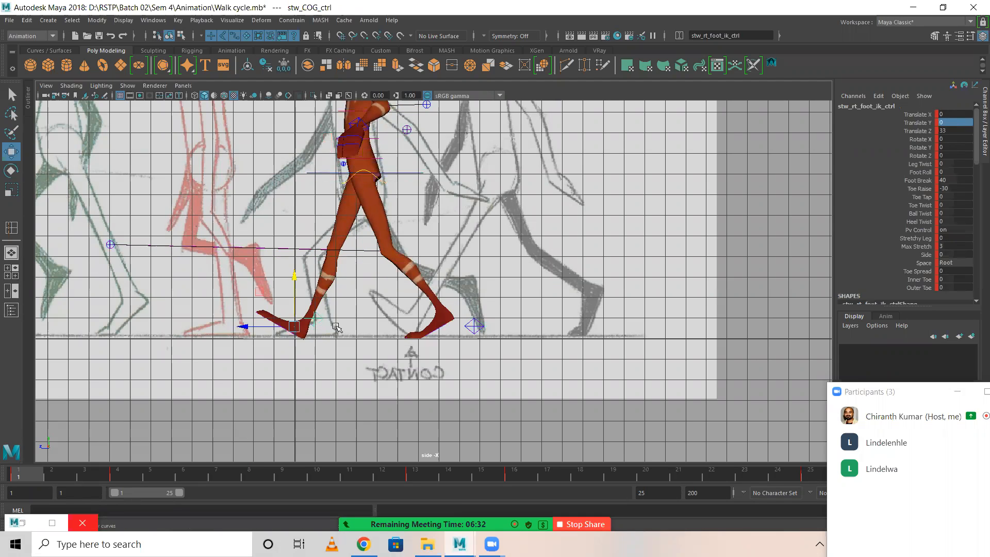
pyautogui.moveTo(294, 272); pyautogui.dragTo(292, 270)
pyautogui.hotkey('ctrl', 'z')
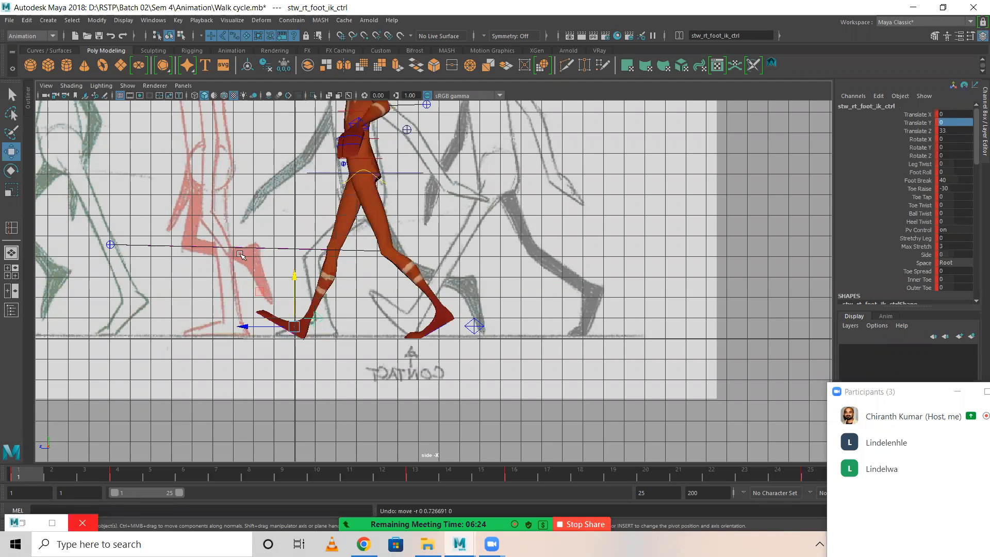
# Raise the COG control at frame 7 to -2 in Translate Y and key it.
pyautogui.scroll(-3, 247, 253)
pyautogui.scroll(3, 319, 227)
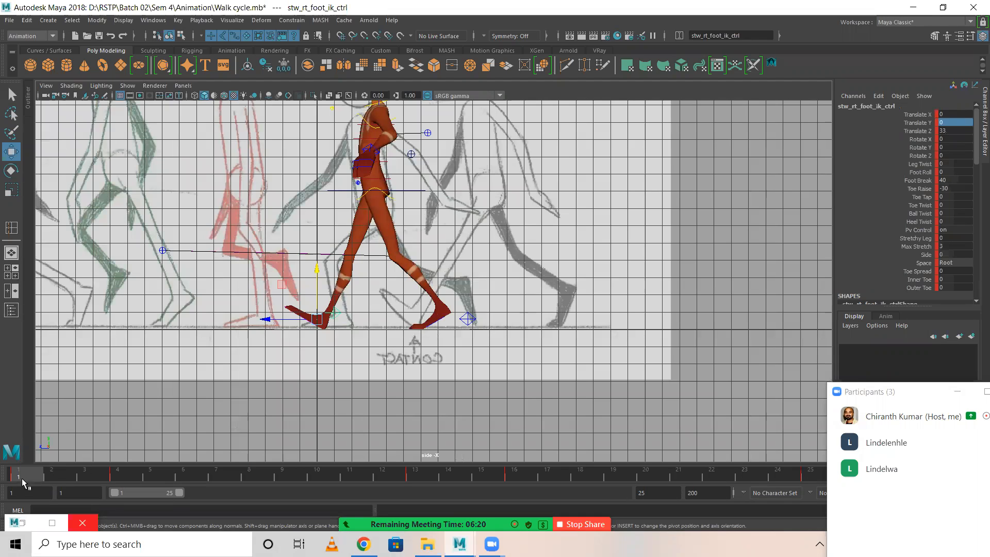
pyautogui.moveTo(56, 471); pyautogui.dragTo(219, 469)
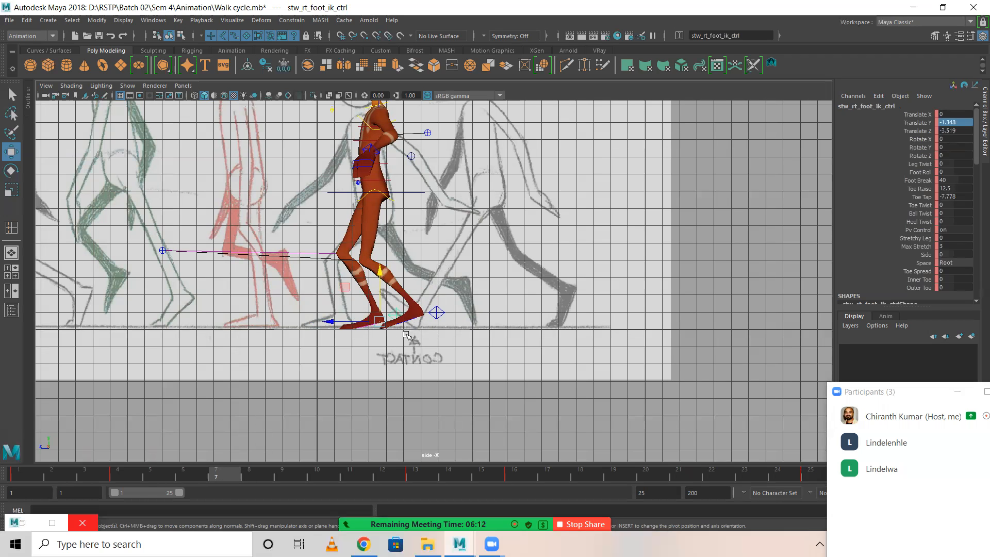
pyautogui.click(376, 313)
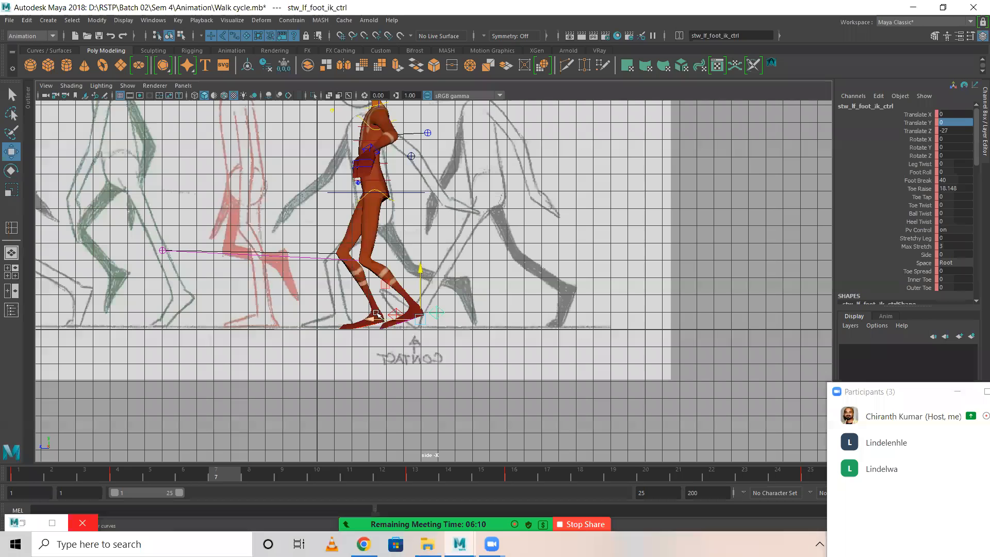
pyautogui.click(389, 195)
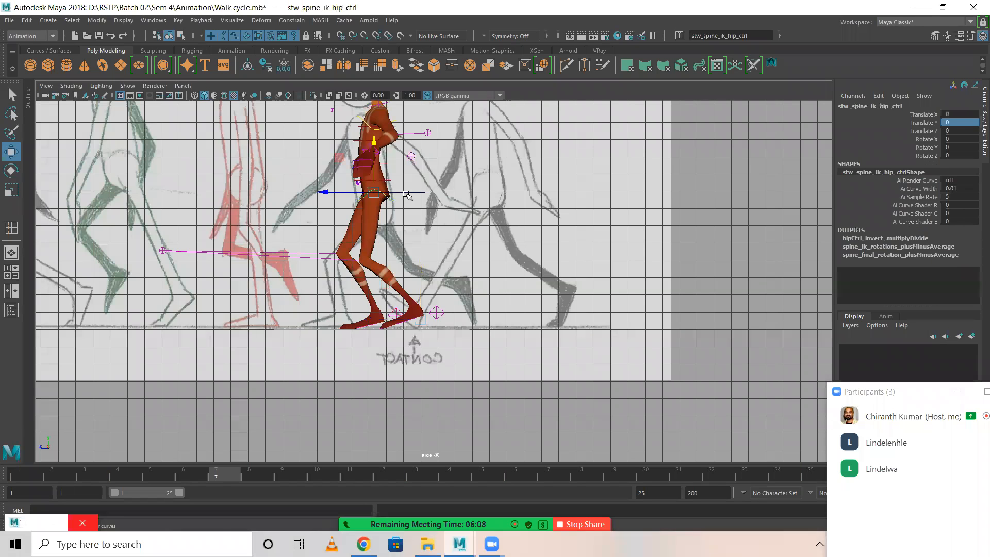
pyautogui.moveTo(376, 140); pyautogui.dragTo(377, 134)
pyautogui.press('Tab')
pyautogui.doubleClick(969, 122)
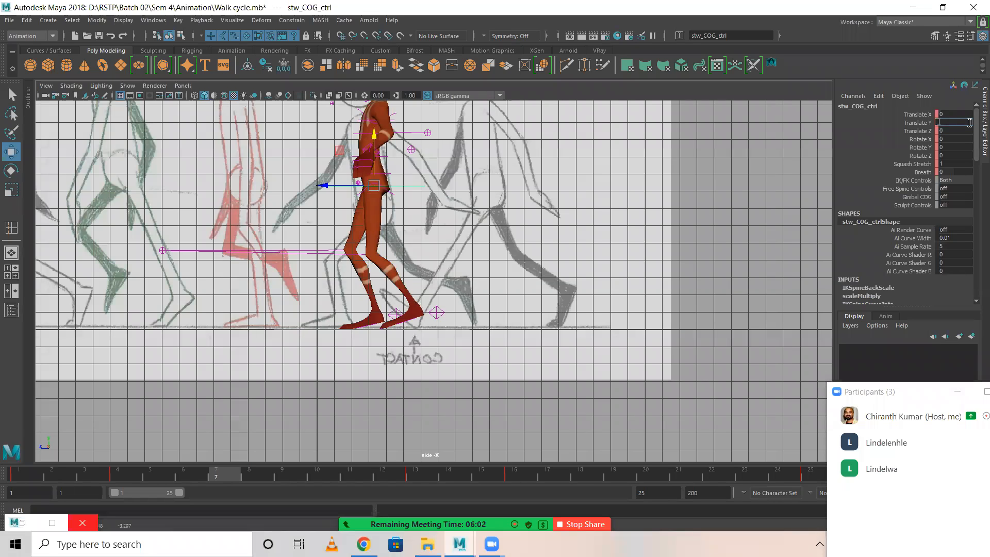
pyautogui.write('-2')
pyautogui.press('Return')
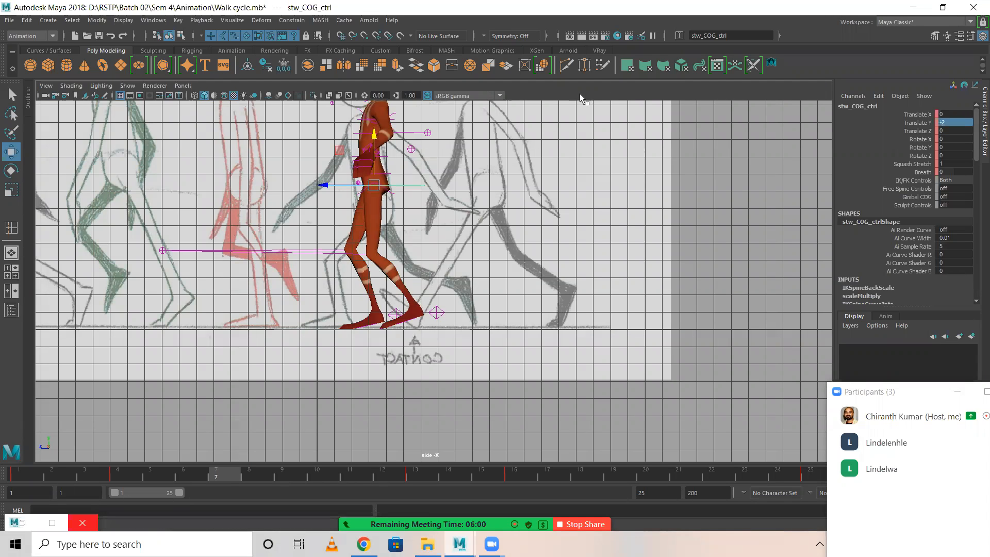
# Reset the right foot IK control's Toe Tap and Toe Raise to 0 at frame 7.
pyautogui.click(392, 313)
pyautogui.moveTo(341, 323); pyautogui.dragTo(378, 329)
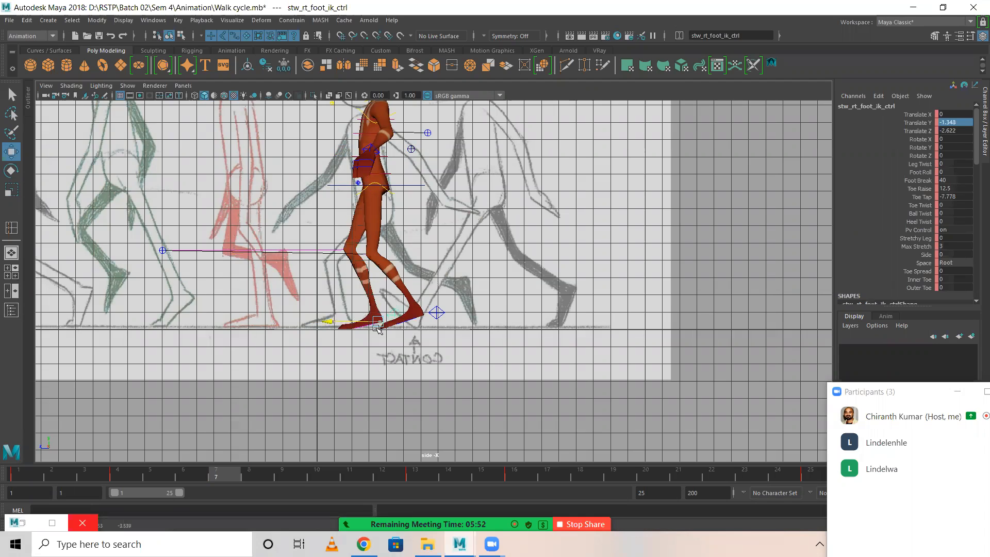
pyautogui.doubleClick(958, 131)
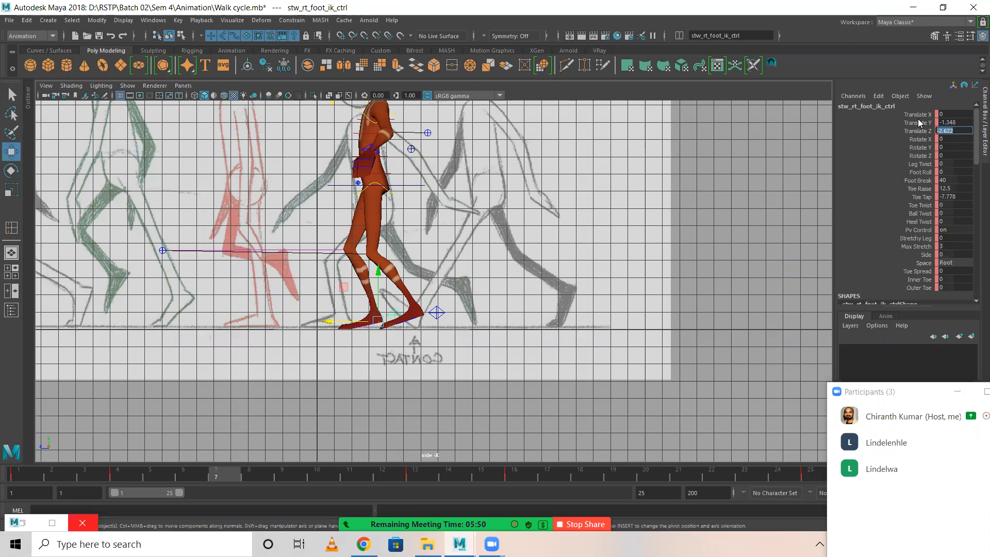
pyautogui.write('-10.69')
pyautogui.press('Return')
pyautogui.hotkey('ctrl', 'z')
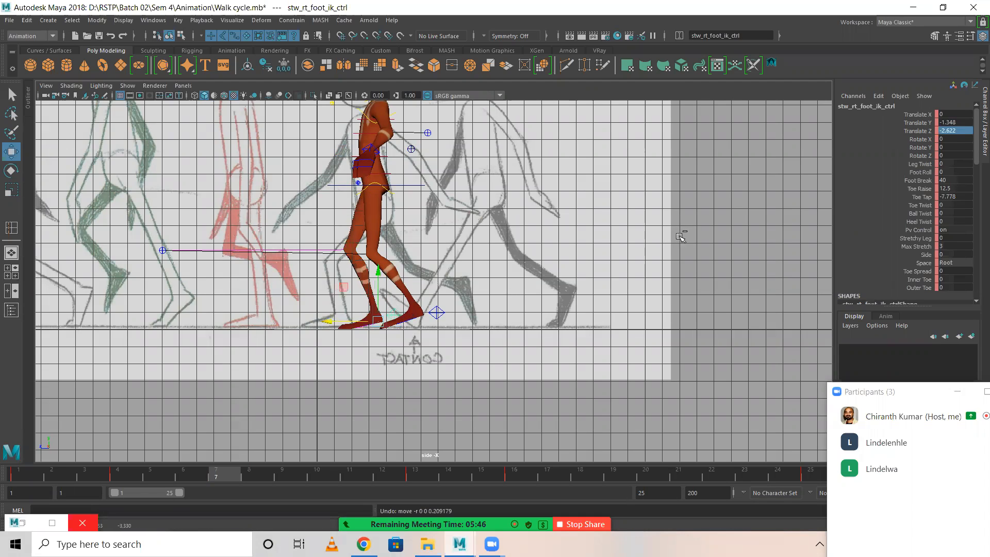
pyautogui.doubleClick(965, 195)
pyautogui.write('0')
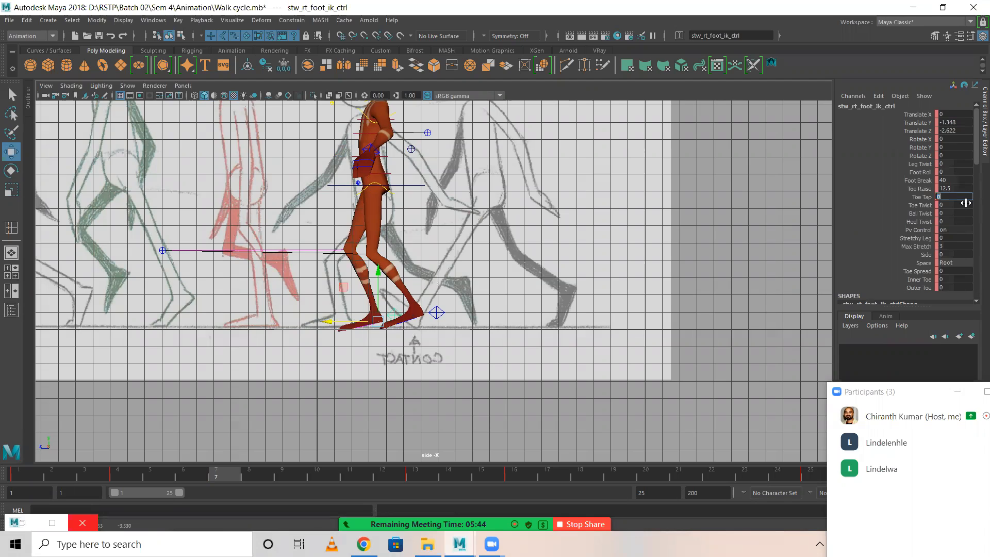
pyautogui.doubleClick(956, 188)
pyautogui.press('Return')
# Set the right foot IK control to -1 in Translate Y and -2.5 in Translate Z, and key it at frame 7.
pyautogui.moveTo(378, 270); pyautogui.dragTo(377, 268)
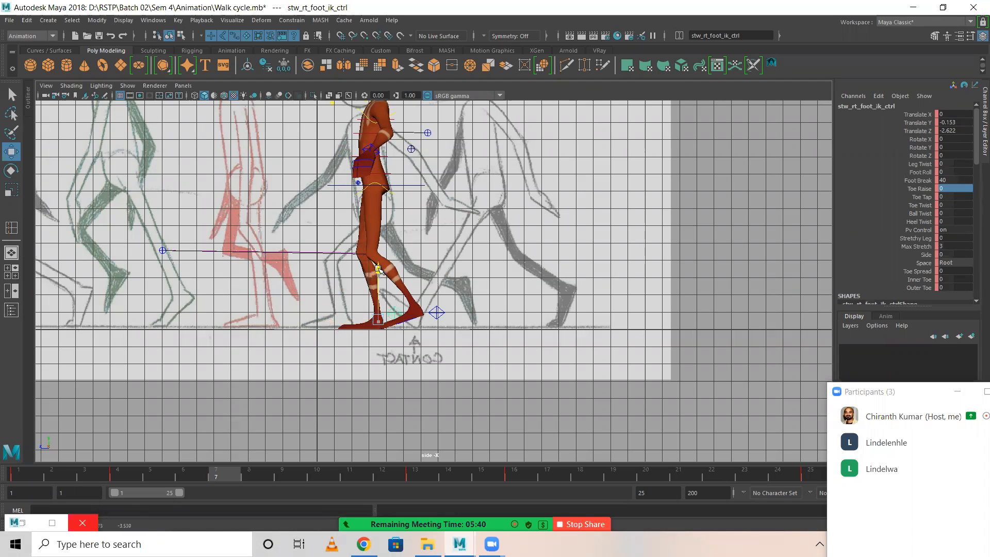
pyautogui.hotkey('ctrl', 'z')
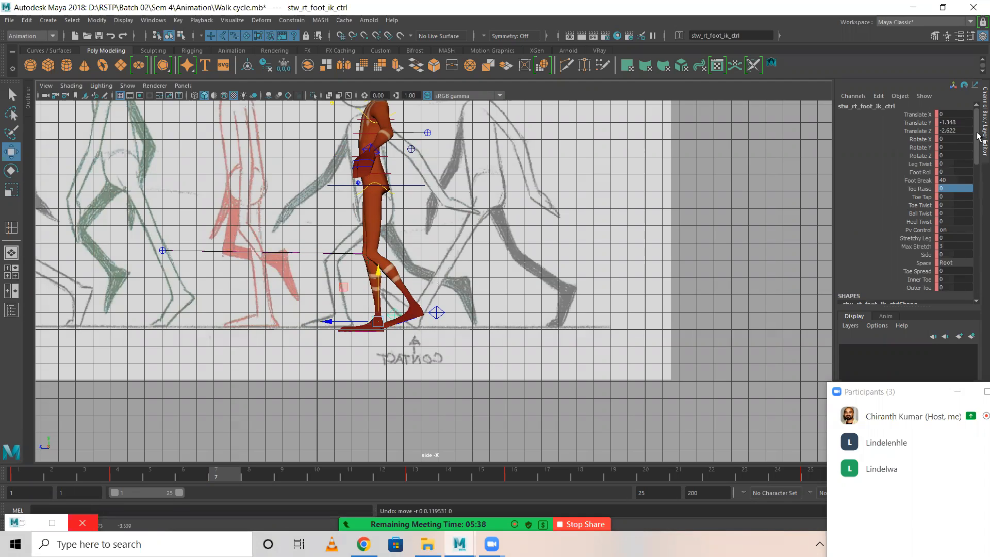
pyautogui.doubleClick(962, 123)
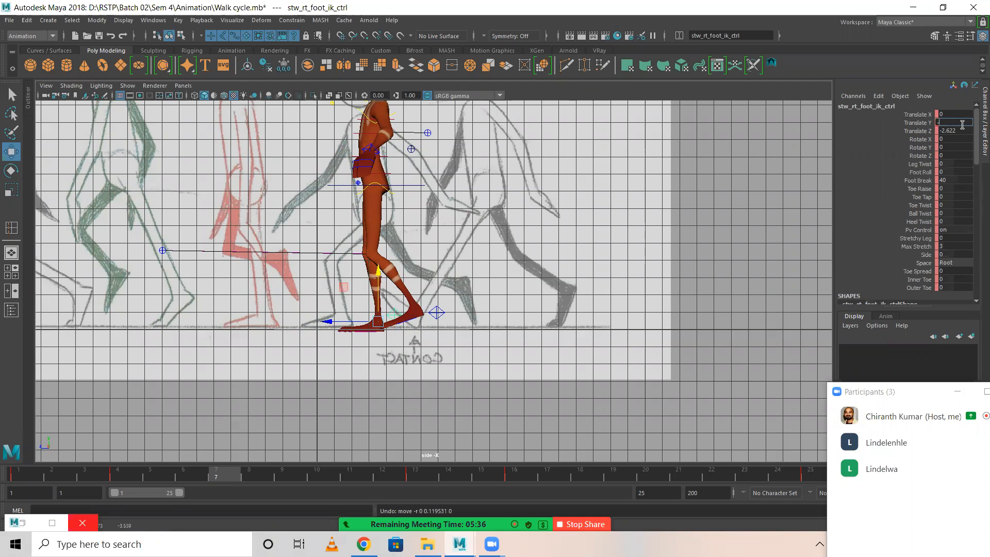
pyautogui.press('Return')
pyautogui.write('-1')
pyautogui.press('Return')
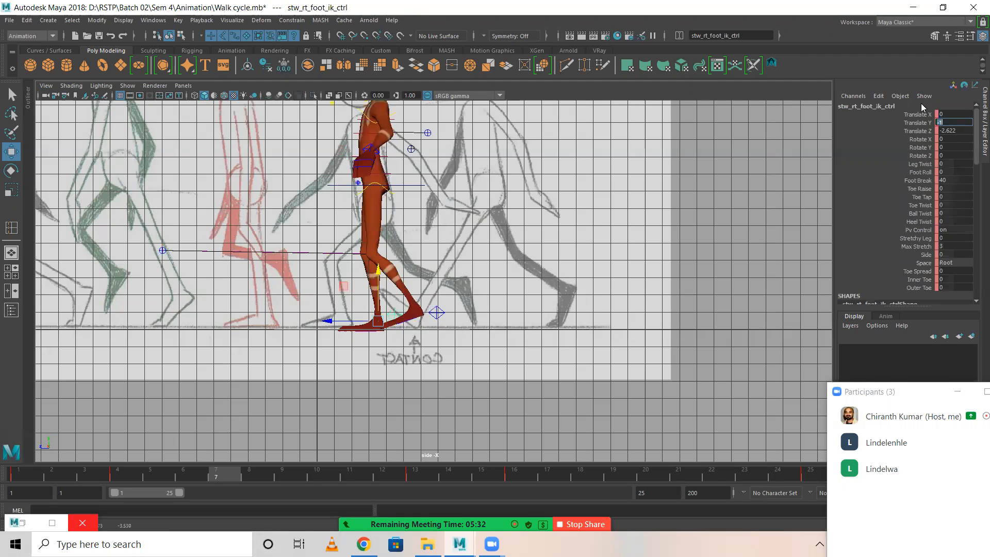
pyautogui.doubleClick(957, 131)
pyautogui.write('-2.5')
pyautogui.press('Return')
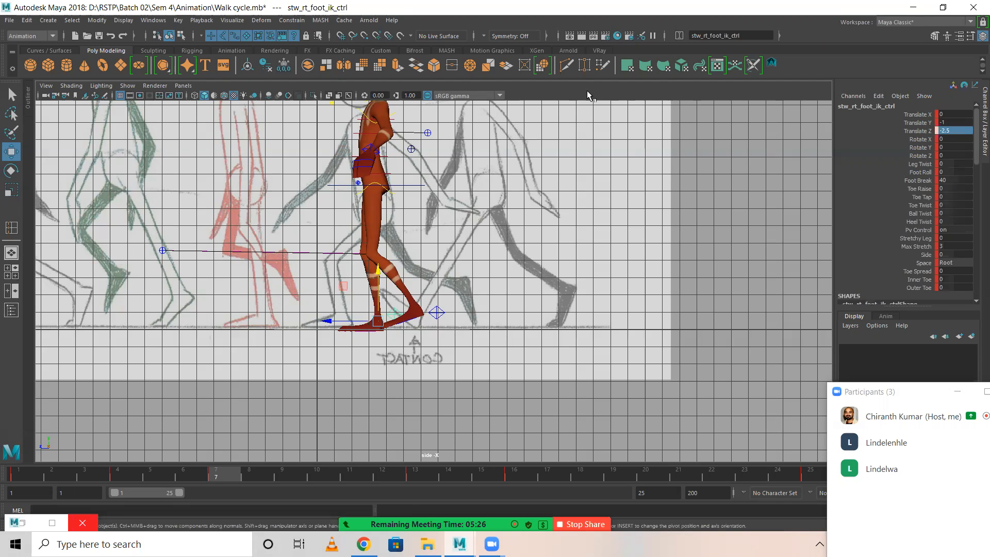
pyautogui.press('s')
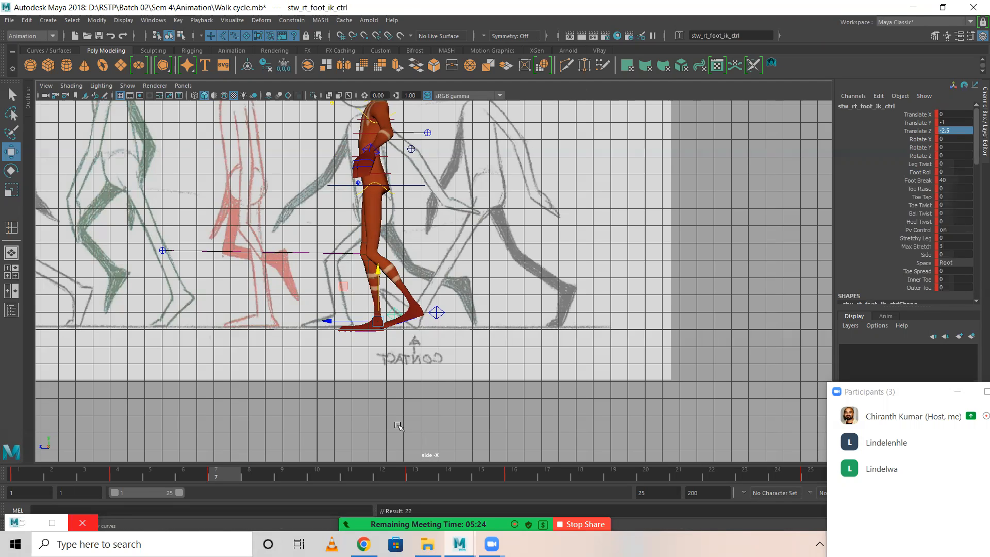
# Move the left foot IK control back to about -35.7 in Translate Z and up to about 11.7 in Translate Y.
pyautogui.click(436, 312)
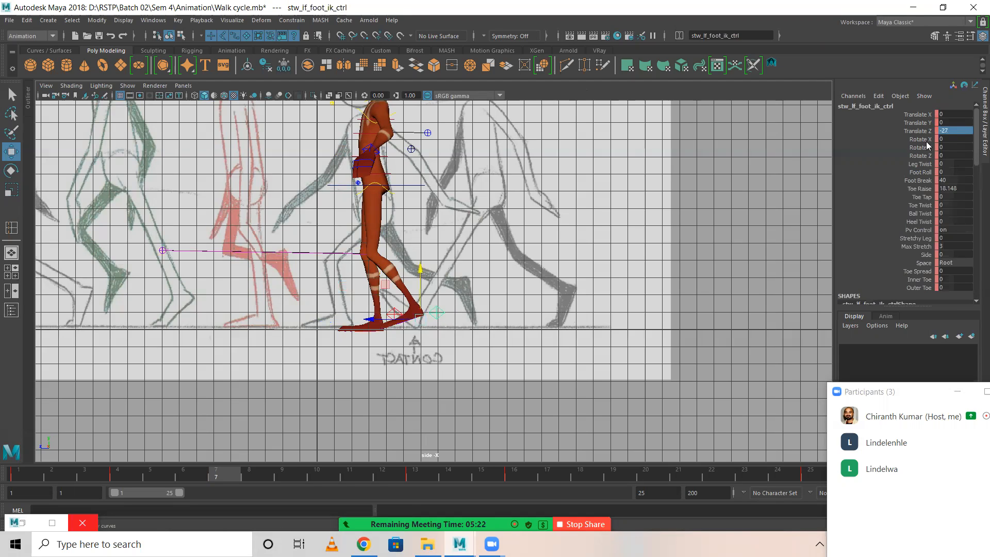
pyautogui.moveTo(376, 319); pyautogui.dragTo(390, 317)
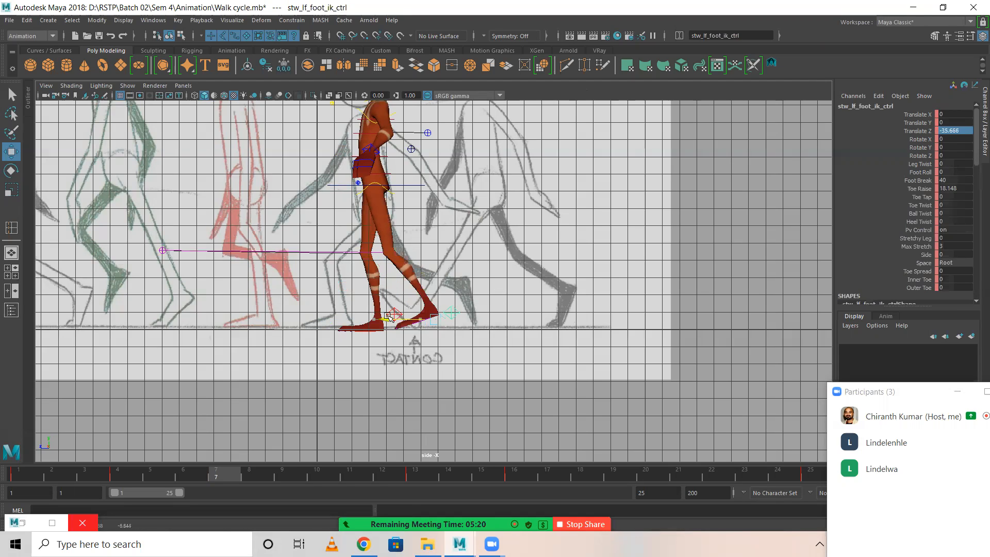
pyautogui.moveTo(435, 269); pyautogui.dragTo(433, 249)
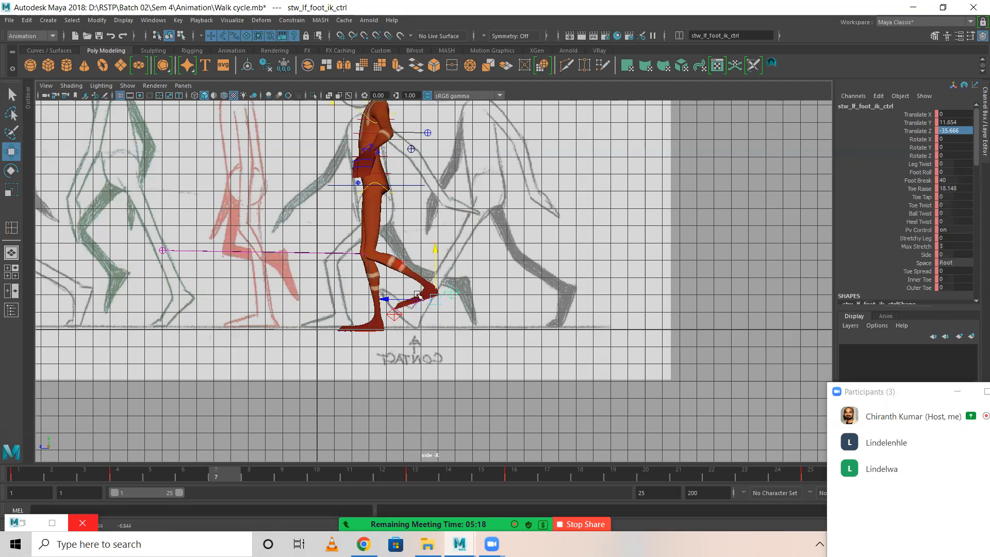
# Try increasing the left foot IK control's Toe Raise to about 39.6, then to 55.
pyautogui.click(920, 189)
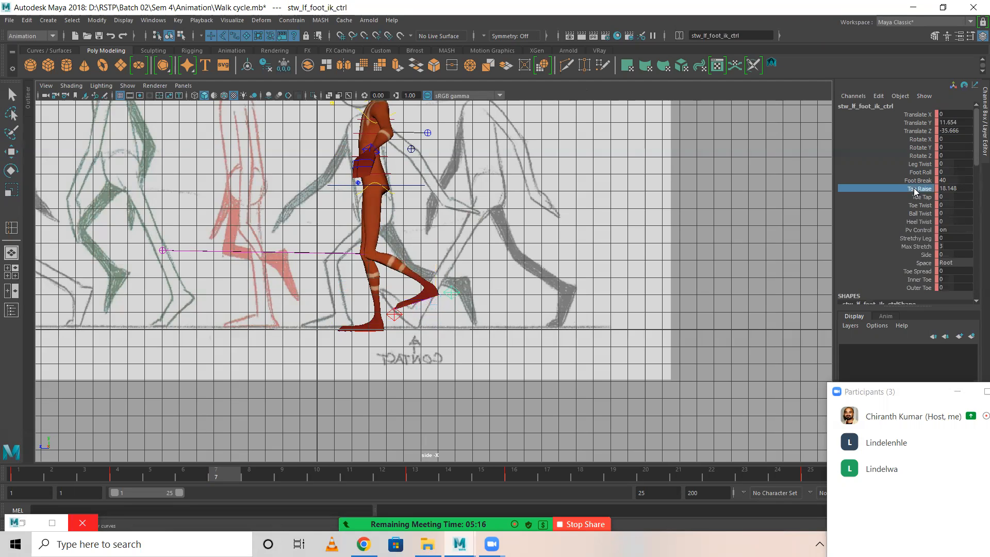
pyautogui.moveTo(646, 253); pyautogui.dragTo(734, 244, button='middle')
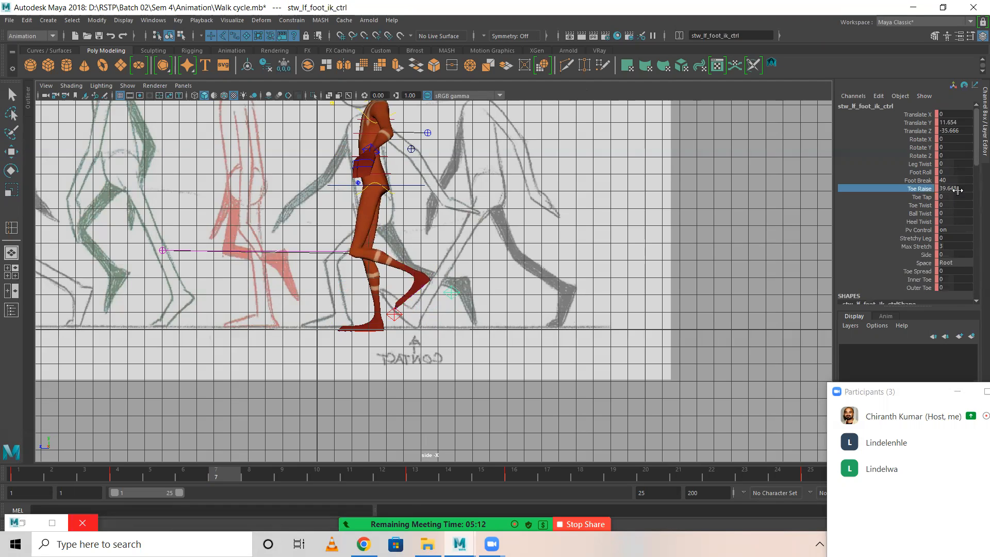
pyautogui.click(958, 189)
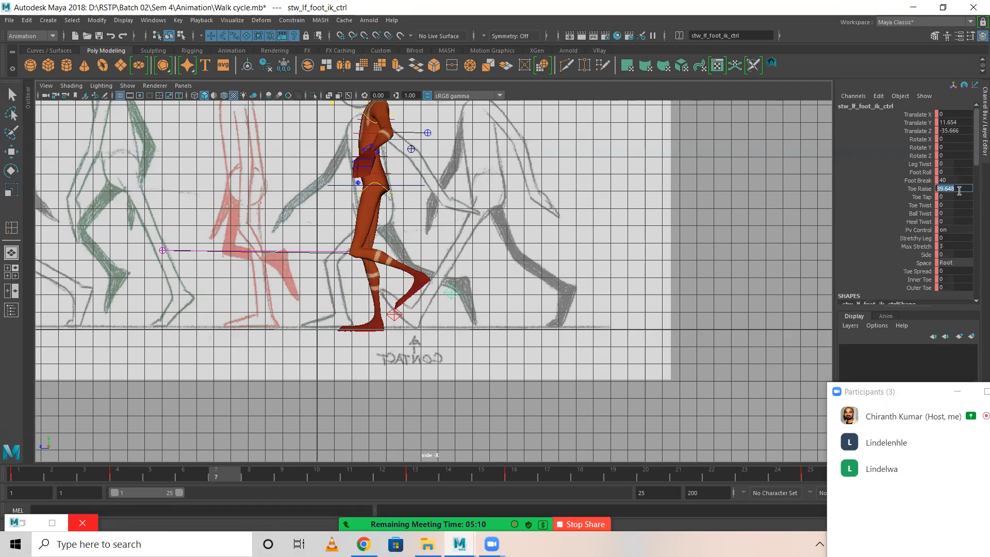
pyautogui.write('55')
pyautogui.press('Return')
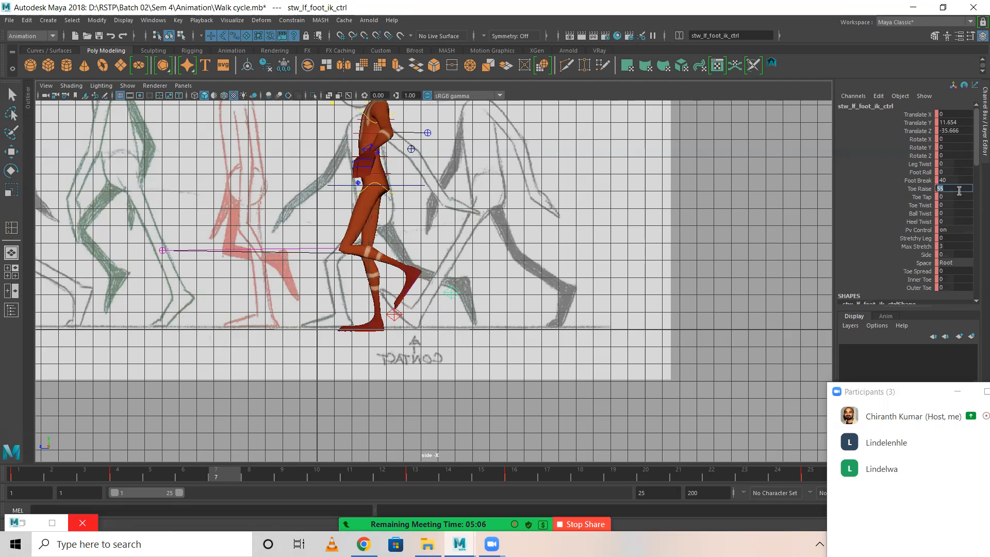
# Reset the left foot IK control's Toe Raise to 0 and rotate the foot to 80 in Rotate X.
pyautogui.click(955, 194)
pyautogui.click(952, 188)
pyautogui.write('0')
pyautogui.press('Return')
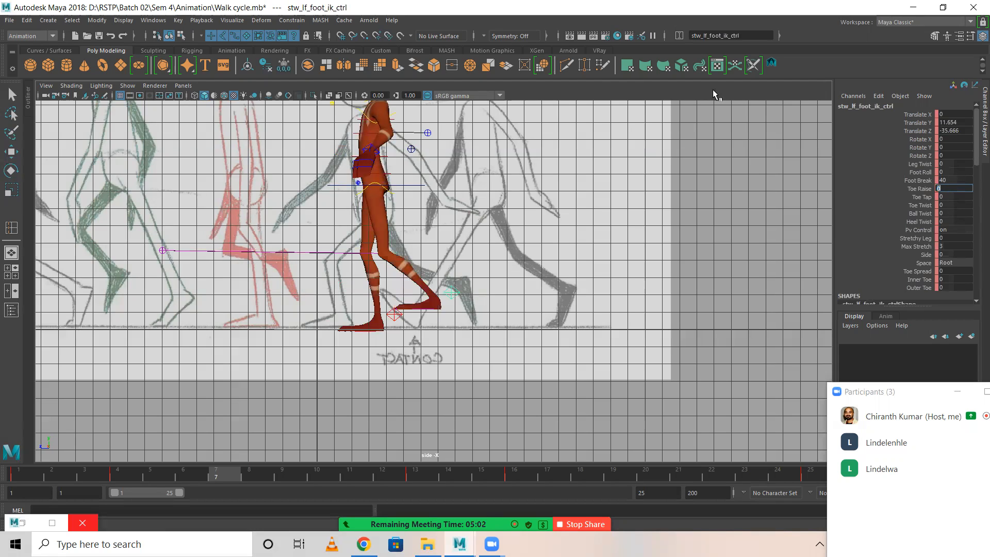
pyautogui.press('e')
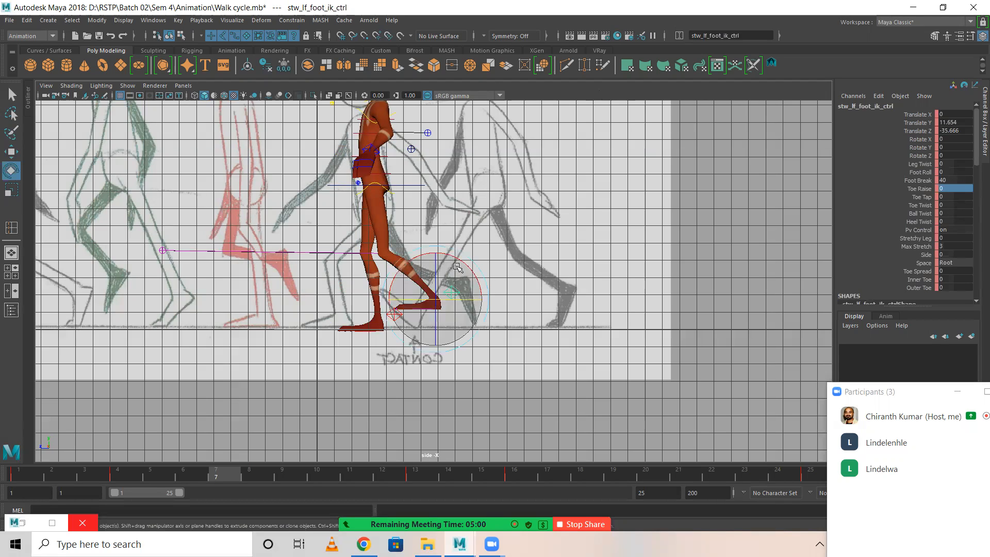
pyautogui.moveTo(459, 258); pyautogui.dragTo(344, 244)
pyautogui.doubleClick(963, 142)
pyautogui.write('80')
pyautogui.press('Return')
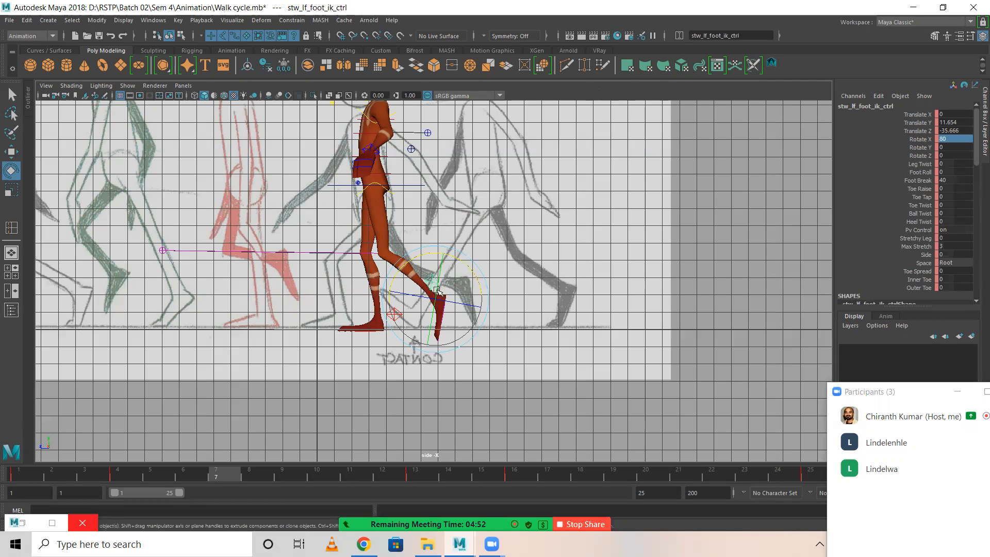
# Set the left foot IK control to -30 in Translate Z and 25 in Translate Y, and key it at frame 7.
pyautogui.press('w')
pyautogui.moveTo(437, 264); pyautogui.dragTo(436, 246)
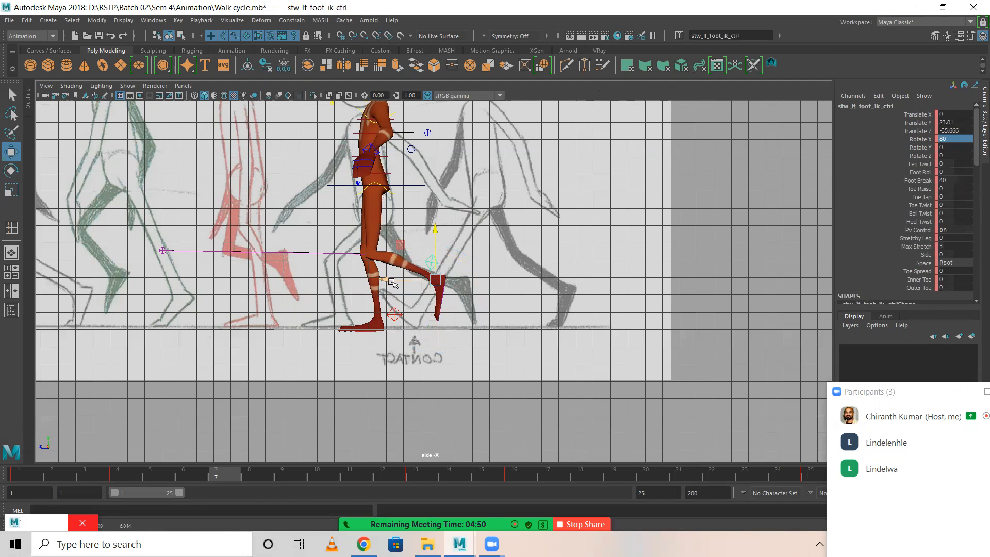
pyautogui.moveTo(390, 280); pyautogui.dragTo(371, 277)
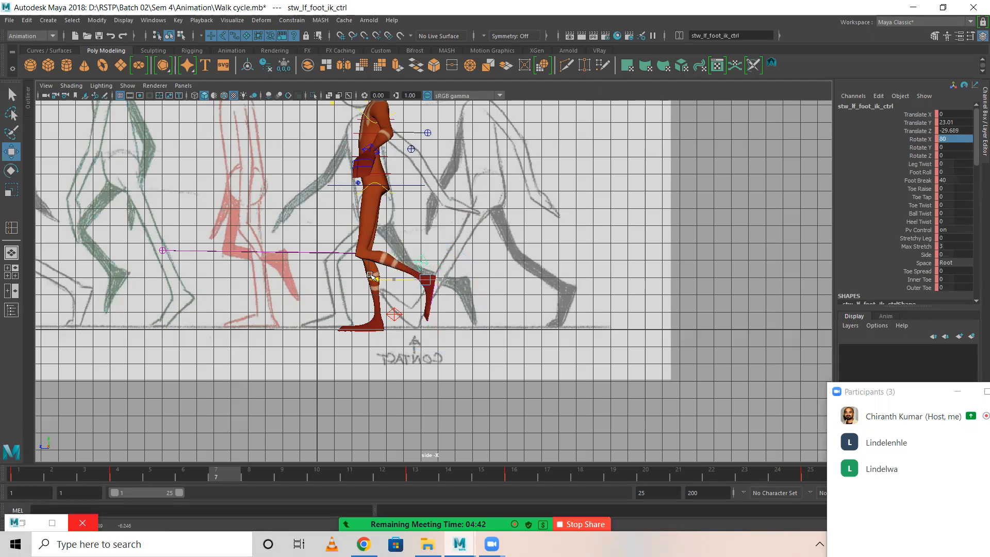
pyautogui.doubleClick(962, 129)
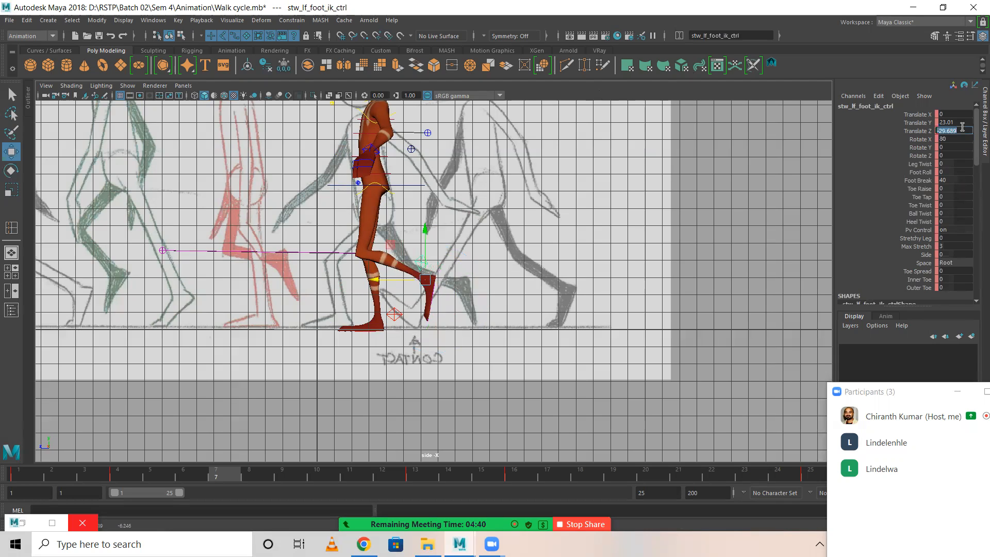
pyautogui.write('-30')
pyautogui.press('Return')
pyautogui.doubleClick(957, 123)
pyautogui.write('25')
pyautogui.press('Return')
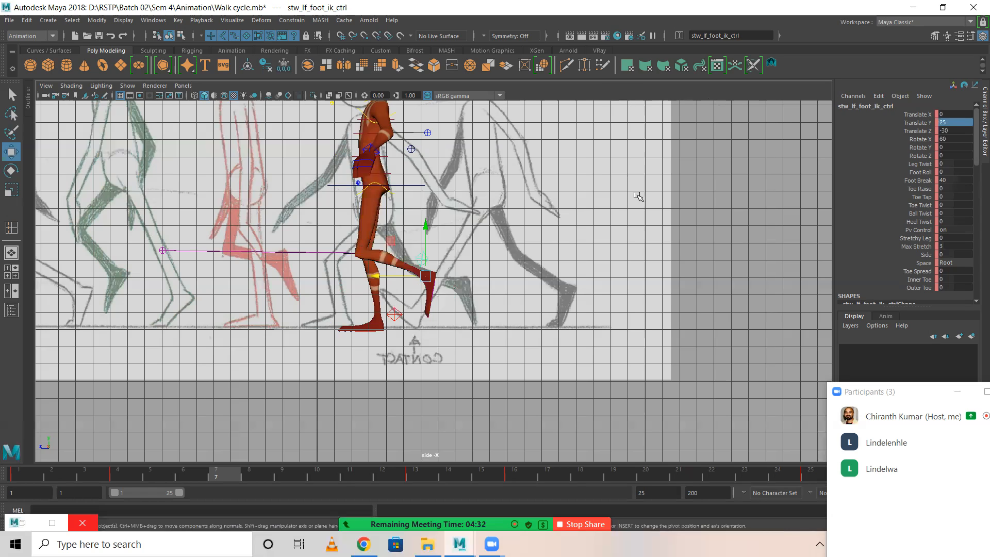
pyautogui.press('s')
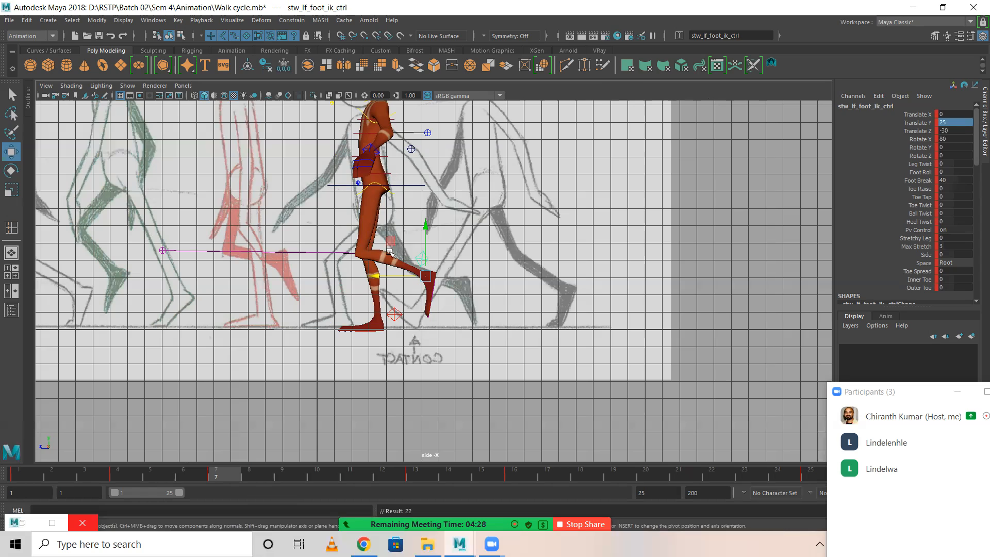
# Carry the COG control's frame 7 values over to frame 19 and key them.
pyautogui.click(394, 315)
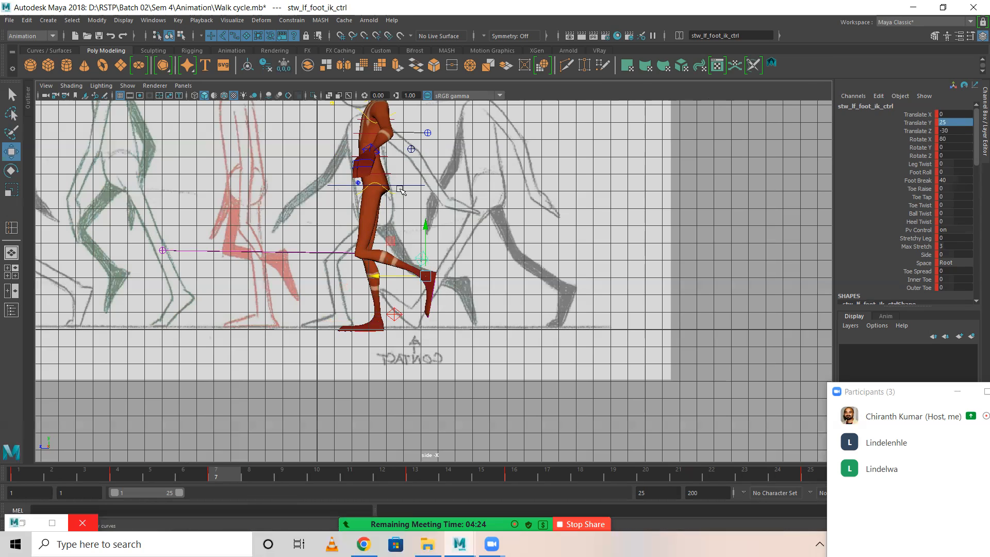
pyautogui.click(401, 188)
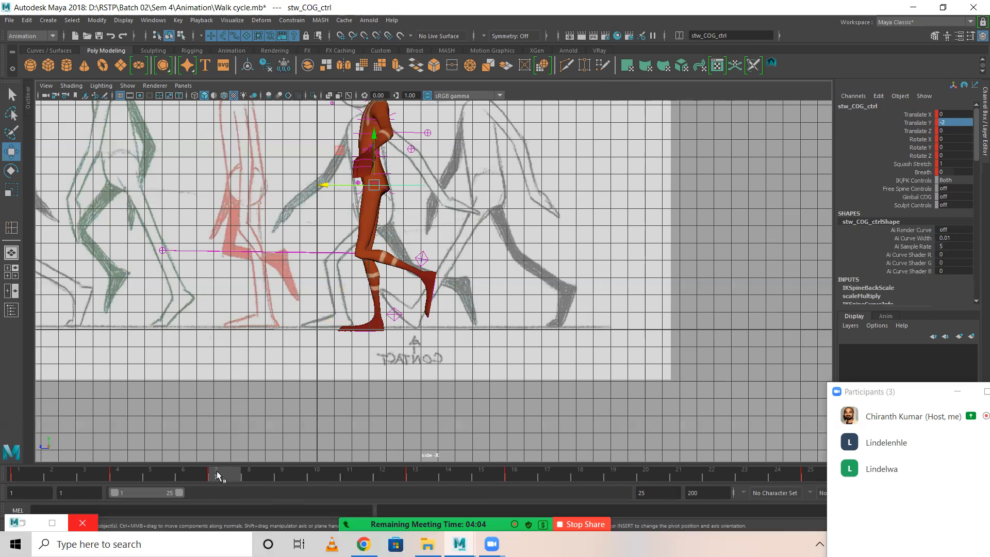
pyautogui.moveTo(216, 471); pyautogui.dragTo(622, 466)
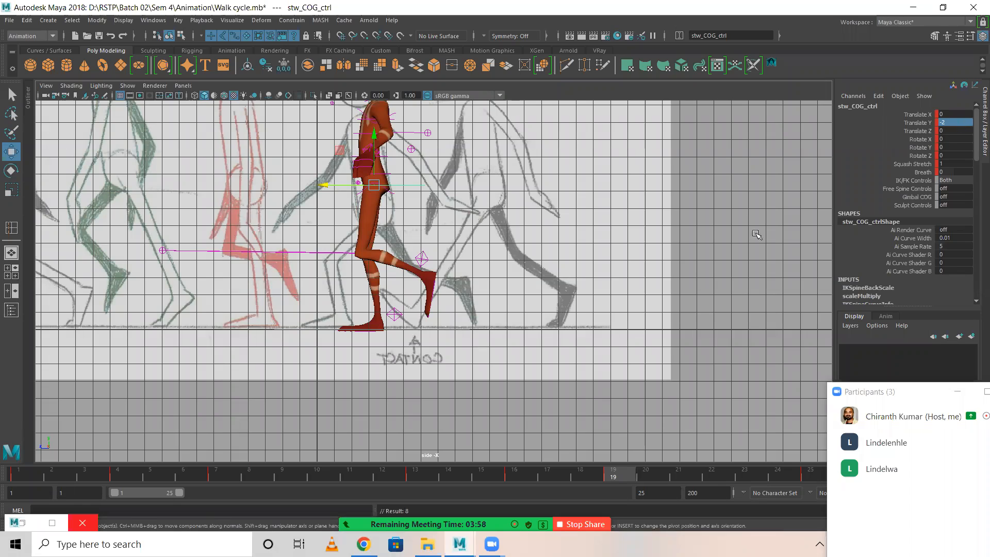
# Check the right foot IK values at frame 7, then set the left foot IK control at frame 19 to Translate Y -1 and Translate Z -2.5.
pyautogui.click(395, 315)
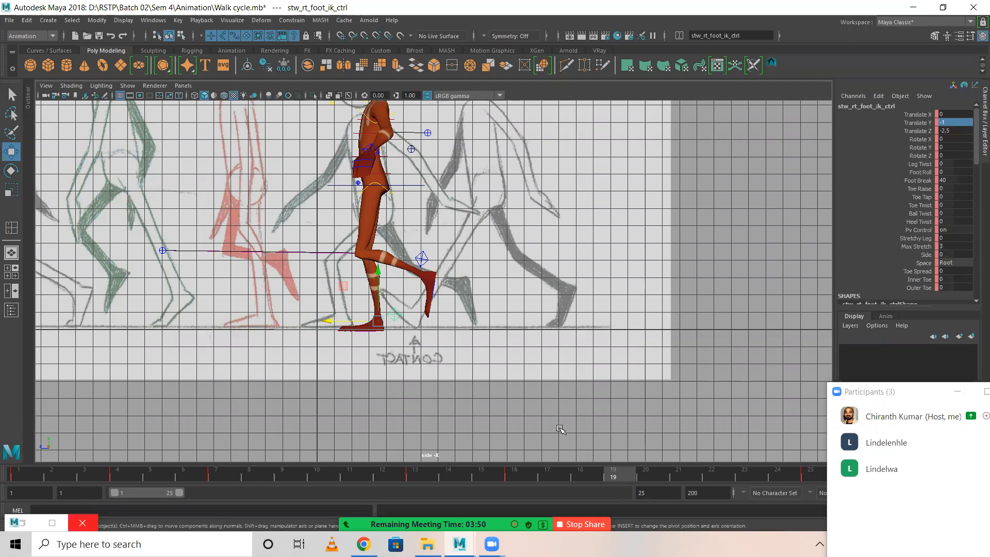
pyautogui.click(227, 475)
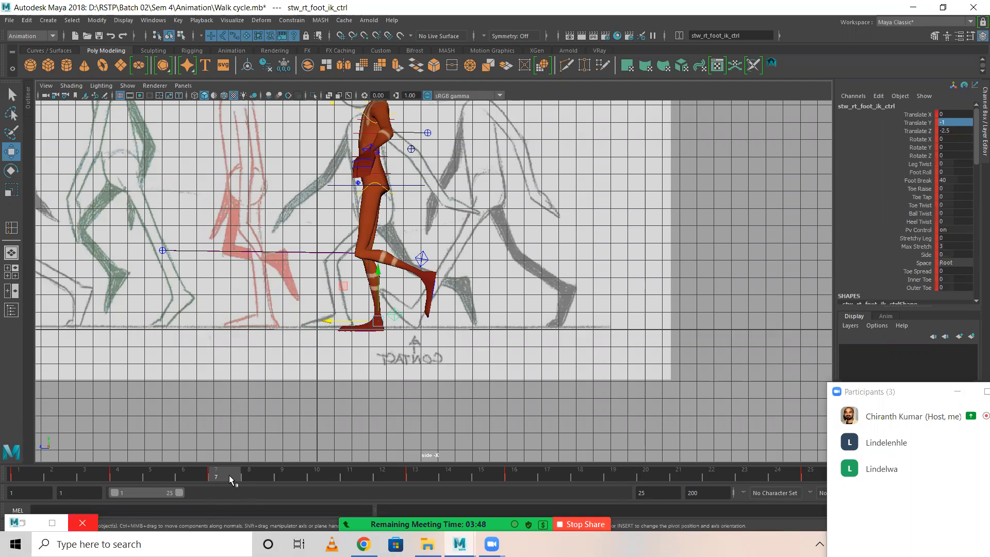
pyautogui.click(613, 474)
pyautogui.click(395, 311)
pyautogui.doubleClick(966, 123)
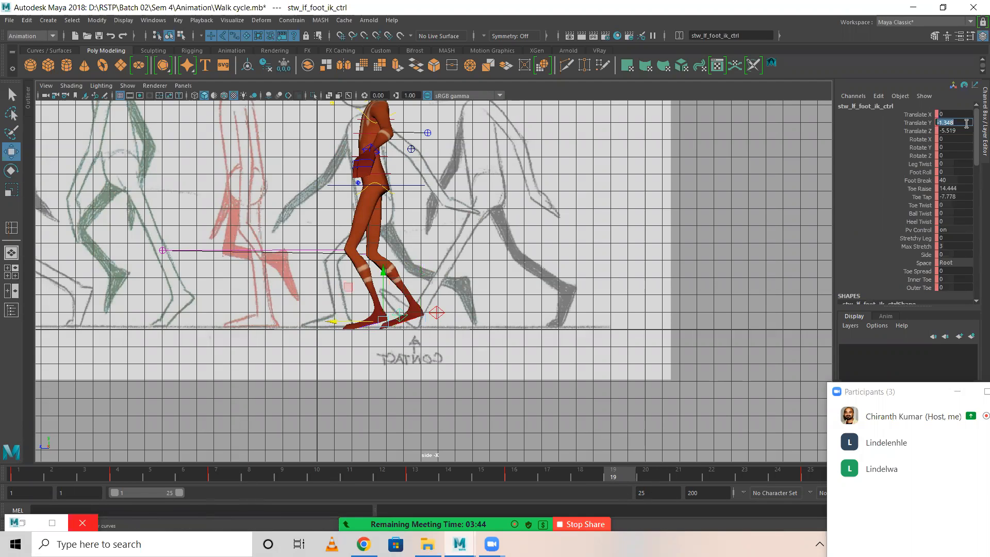
pyautogui.press('Return')
pyautogui.doubleClick(966, 131)
pyautogui.write('-2')
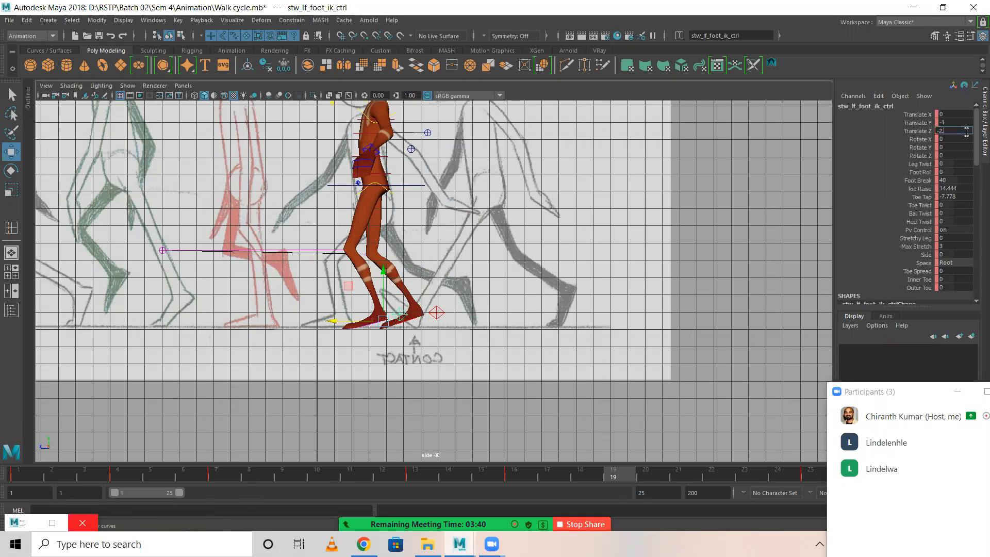
pyautogui.write('.5')
pyautogui.press('Return')
# Reset the left foot IK control's Toe Raise and Toe Tap to 0 at frame 19 and key it.
pyautogui.scroll(-5, 970, 185)
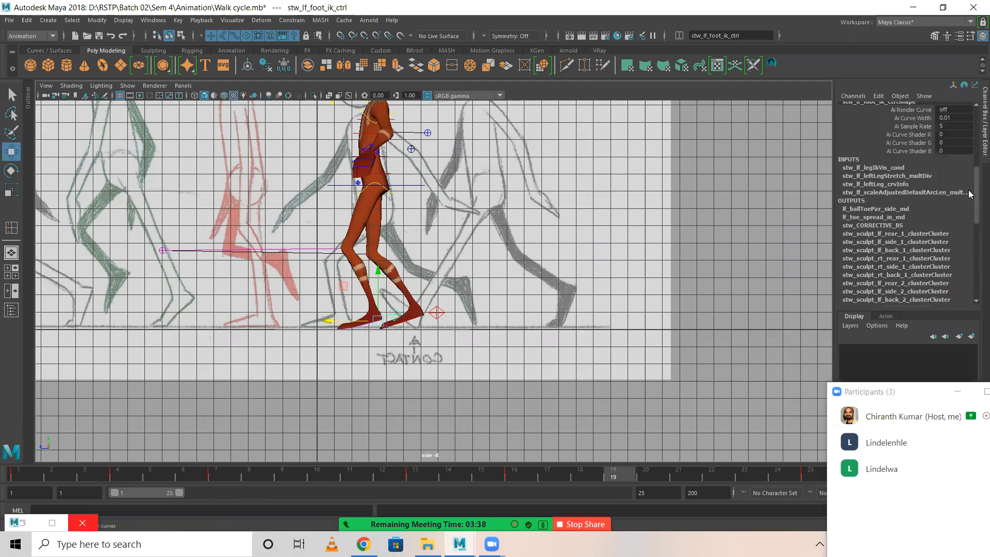
pyautogui.scroll(5, 942, 194)
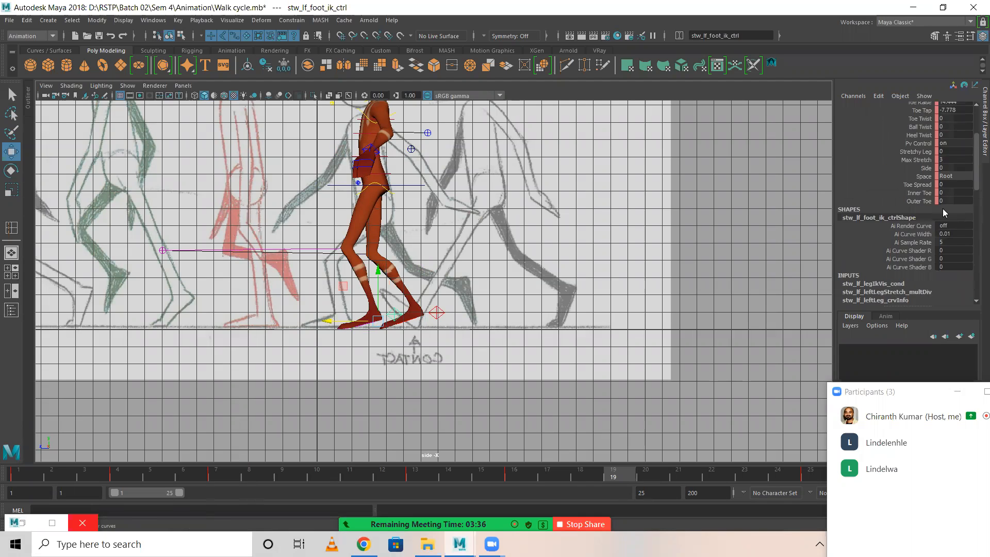
pyautogui.moveTo(958, 171); pyautogui.dragTo(960, 182)
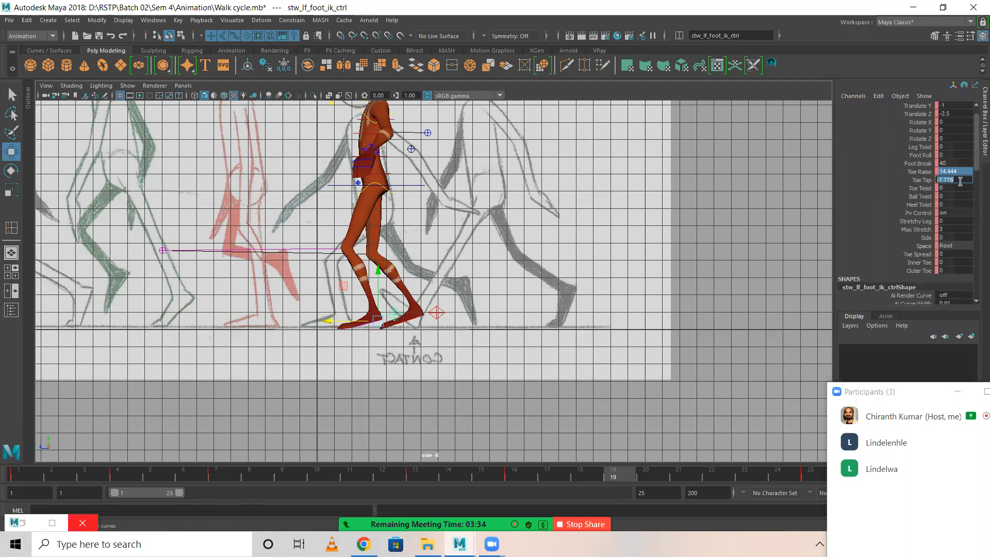
pyautogui.press('Return')
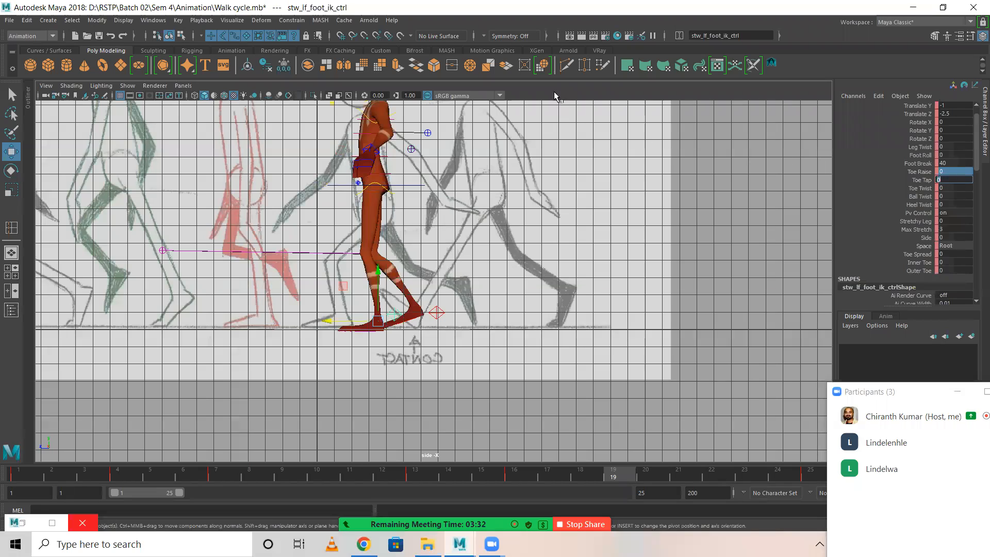
pyautogui.press('s')
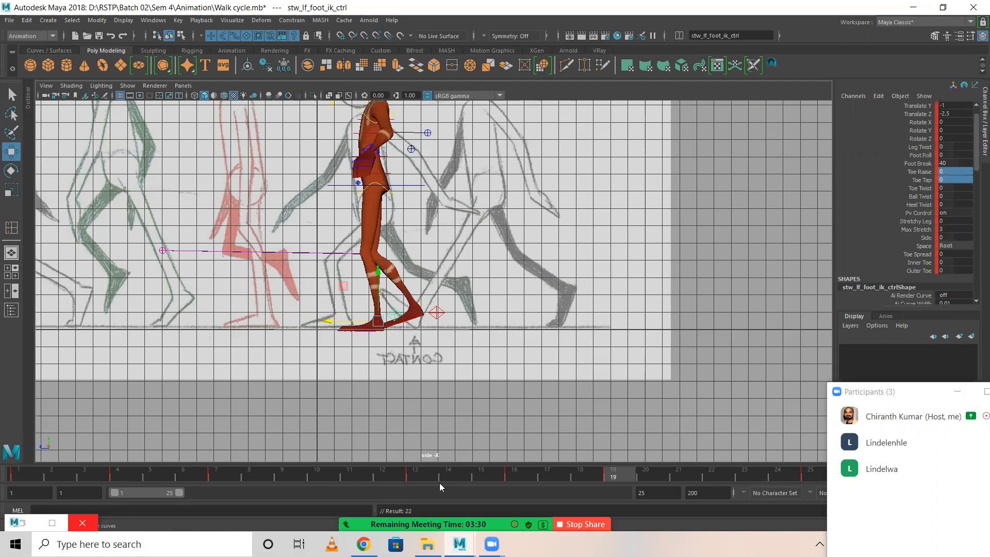
# Set the right foot IK control at frame 19 to Translate Y 25, Translate Z -30 and Rotate X 80, and key it.
pyautogui.click(227, 476)
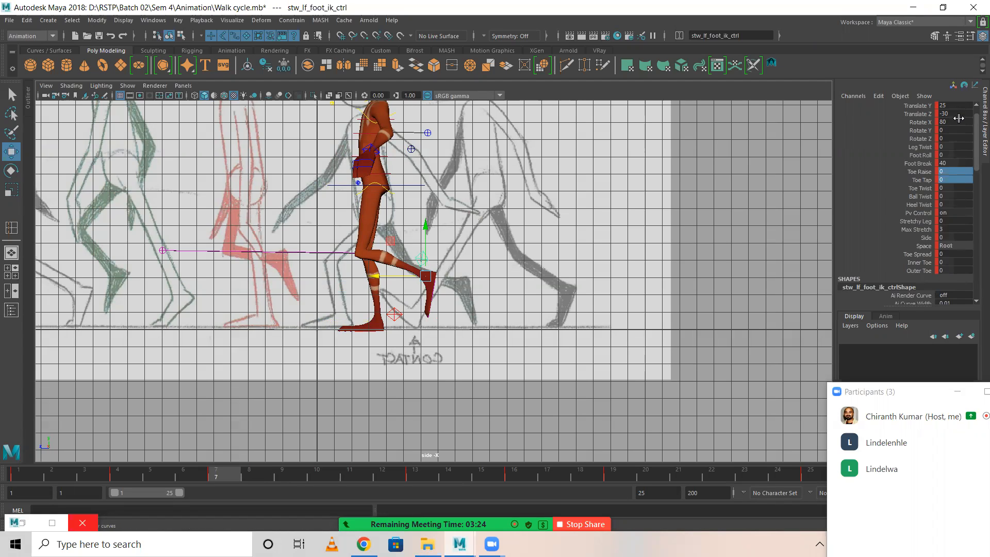
pyautogui.click(614, 475)
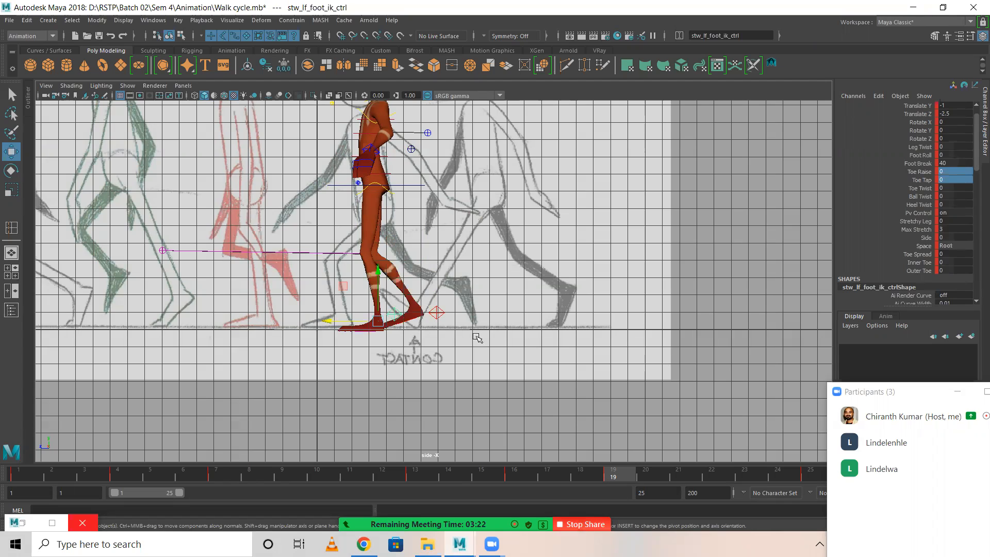
pyautogui.click(438, 313)
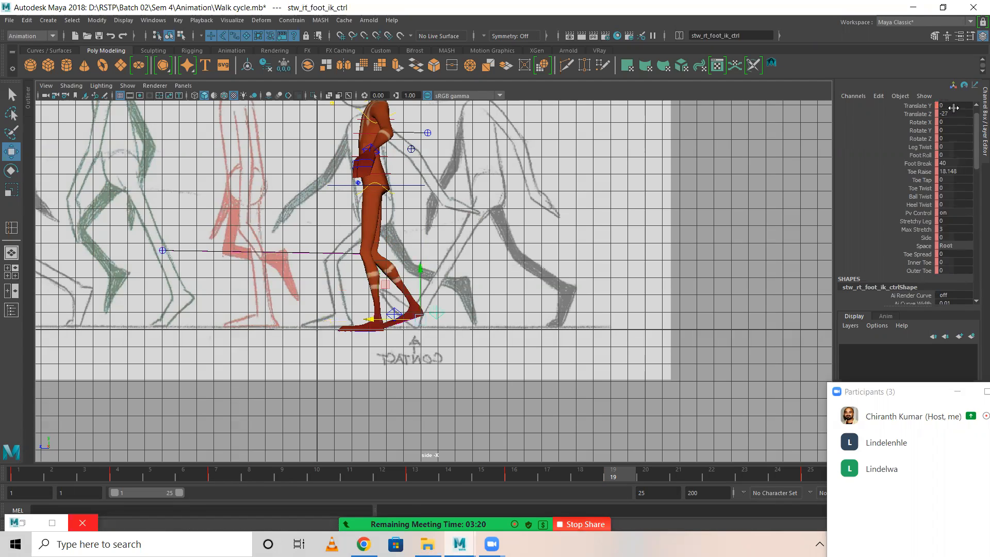
pyautogui.scroll(1, 952, 108)
pyautogui.click(954, 122)
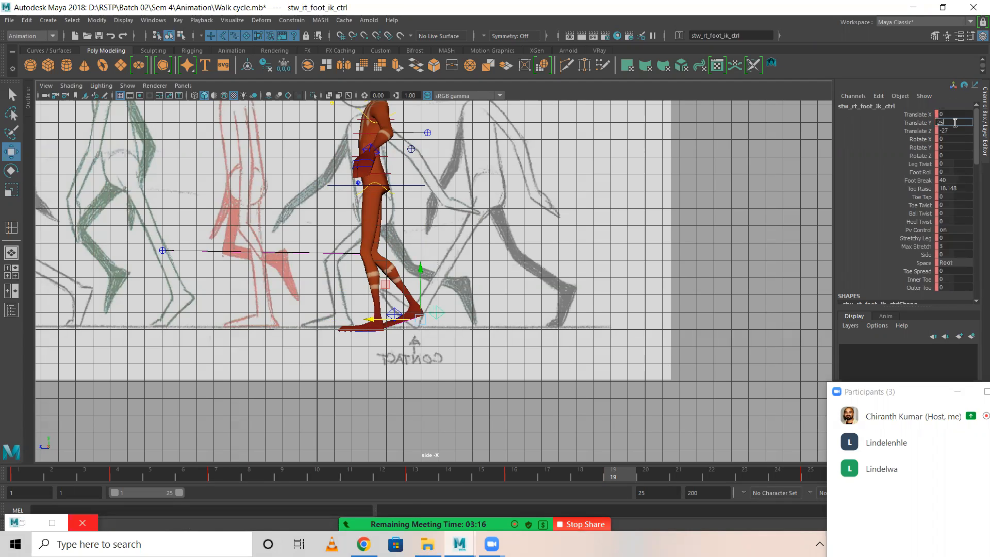
pyautogui.press('Return')
pyautogui.click(958, 130)
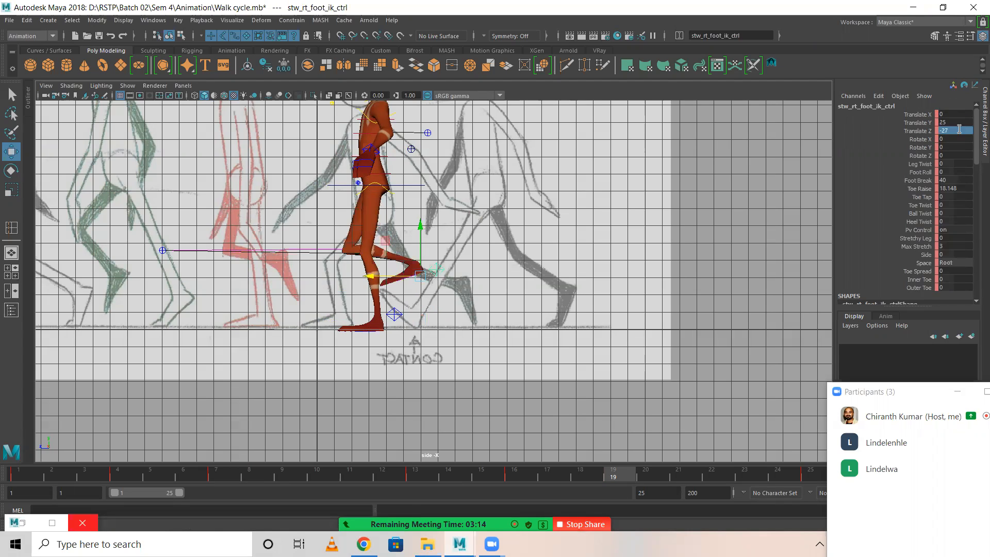
pyautogui.press('Return')
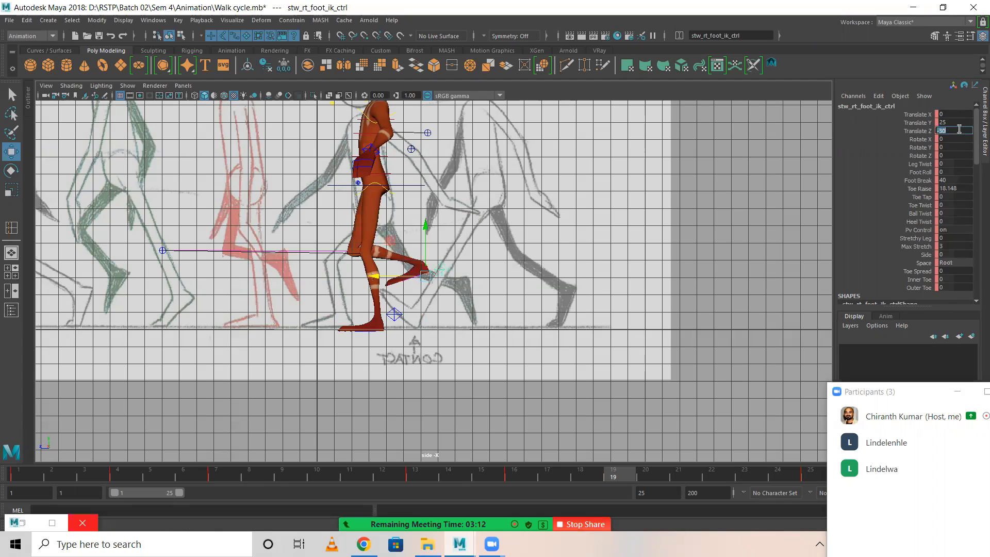
pyautogui.click(952, 138)
pyautogui.press('Return')
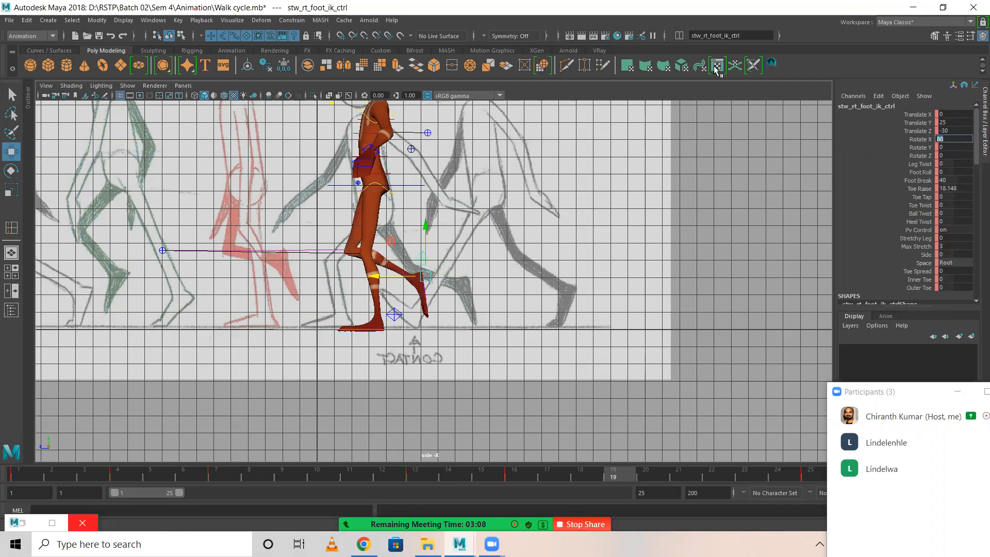
pyautogui.press('s')
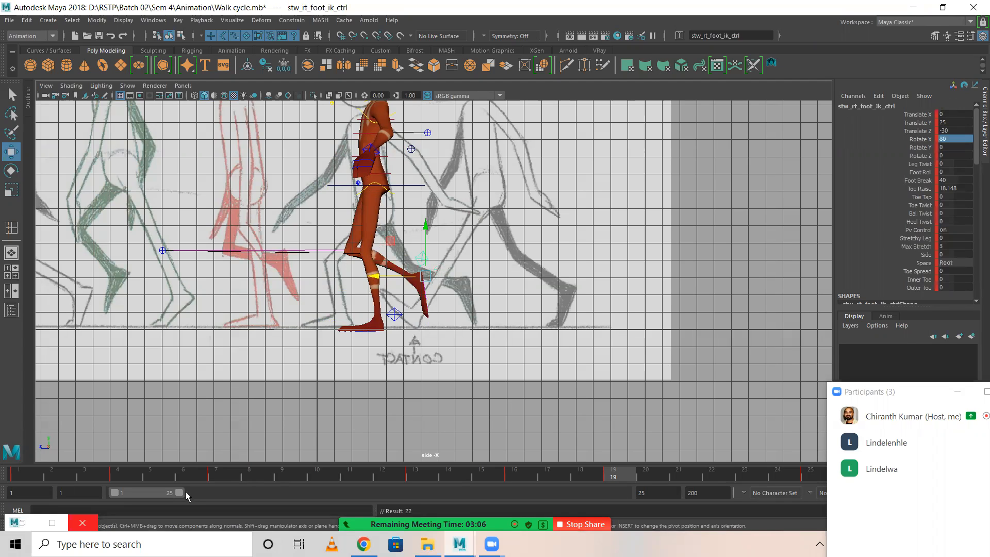
# Compare the passing poses at frames 7 and 19 and examine the left foot IK control's values at frame 7.
pyautogui.click(217, 477)
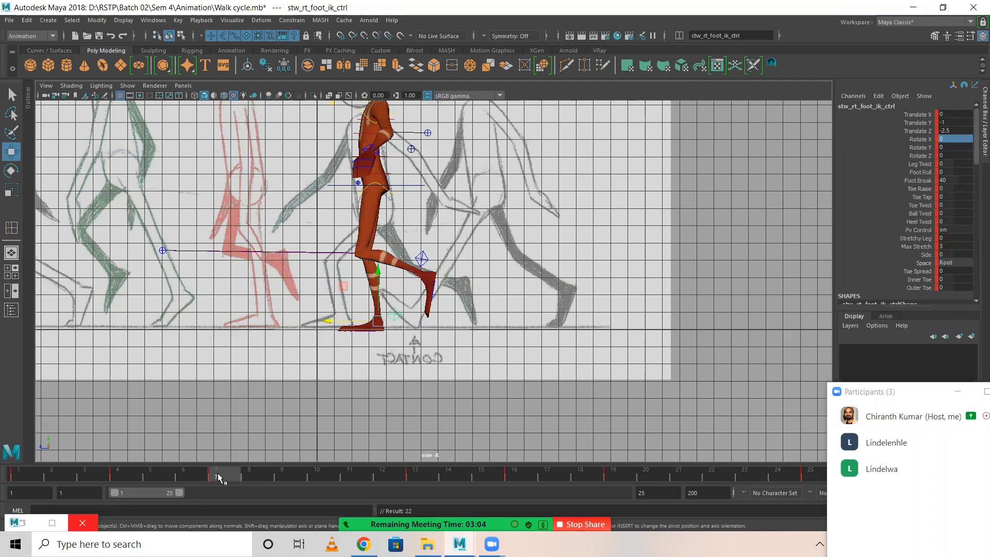
pyautogui.click(613, 475)
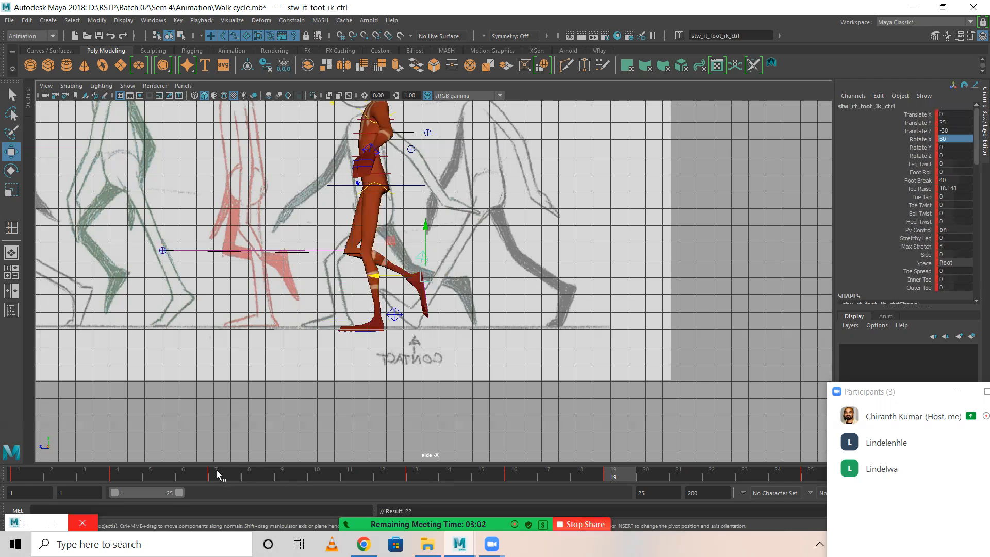
pyautogui.click(217, 472)
pyautogui.scroll(3, 452, 318)
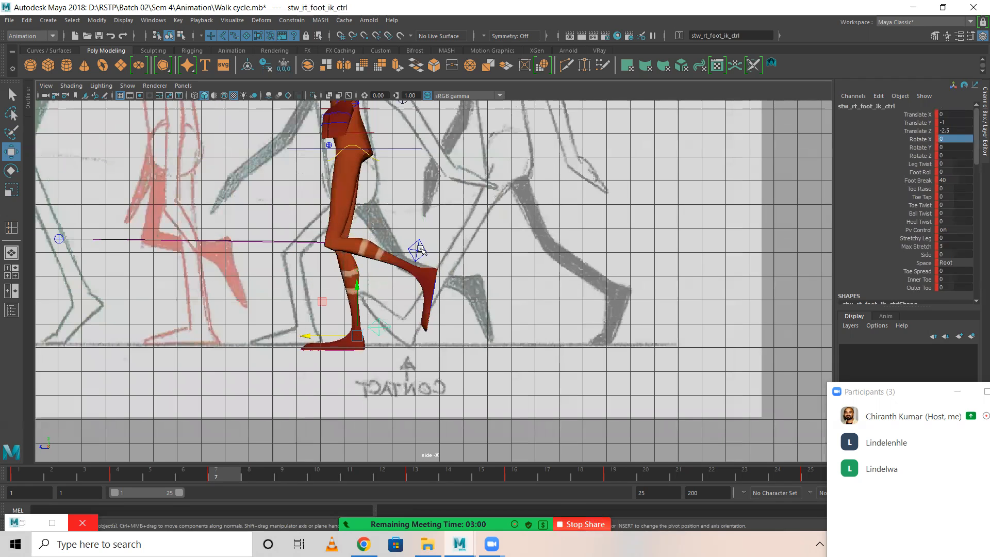
pyautogui.click(419, 249)
pyautogui.scroll(-1, 595, 259)
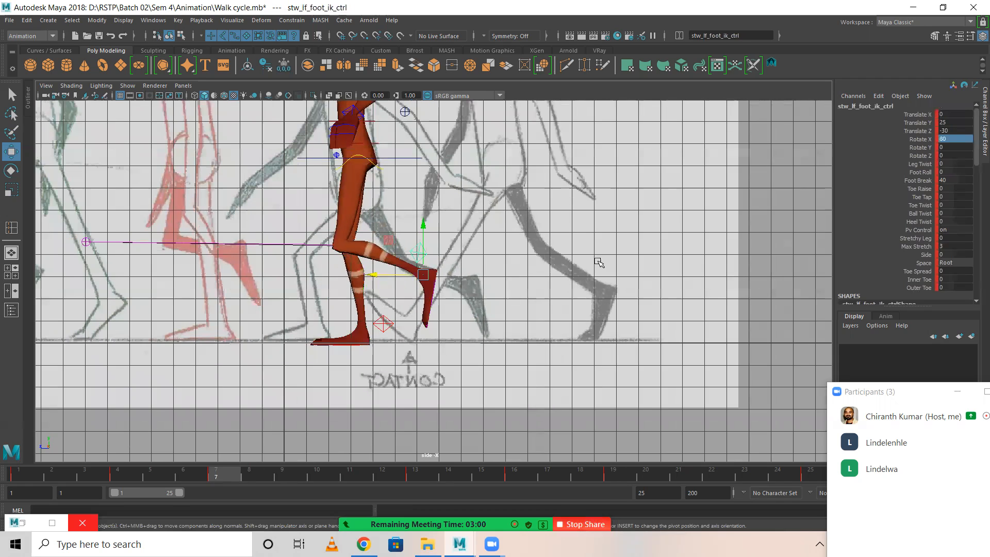
pyautogui.scroll(-1, 598, 262)
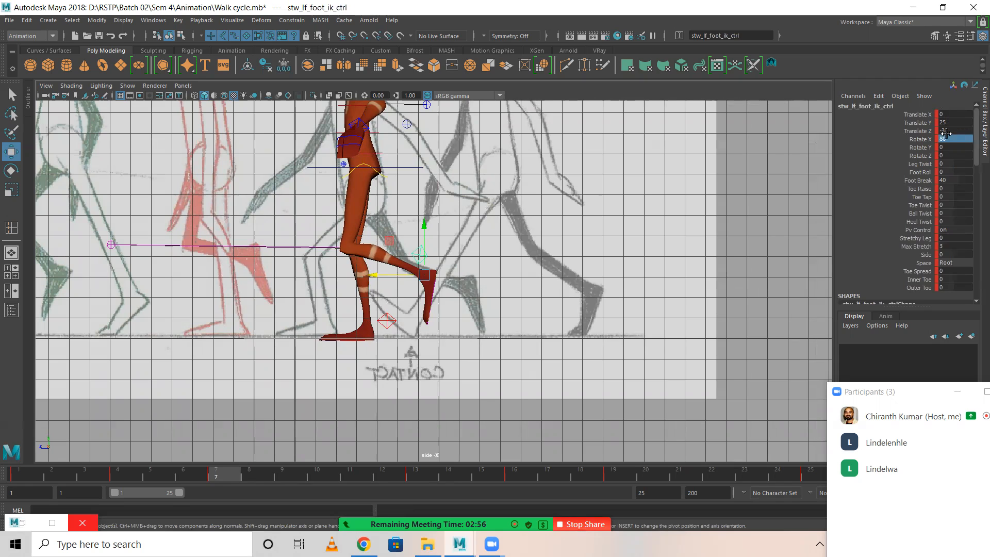
# Reset the right foot IK control's Toe Raise to 0 at frame 19, key it, and compare the pose with frame 7.
pyautogui.click(606, 474)
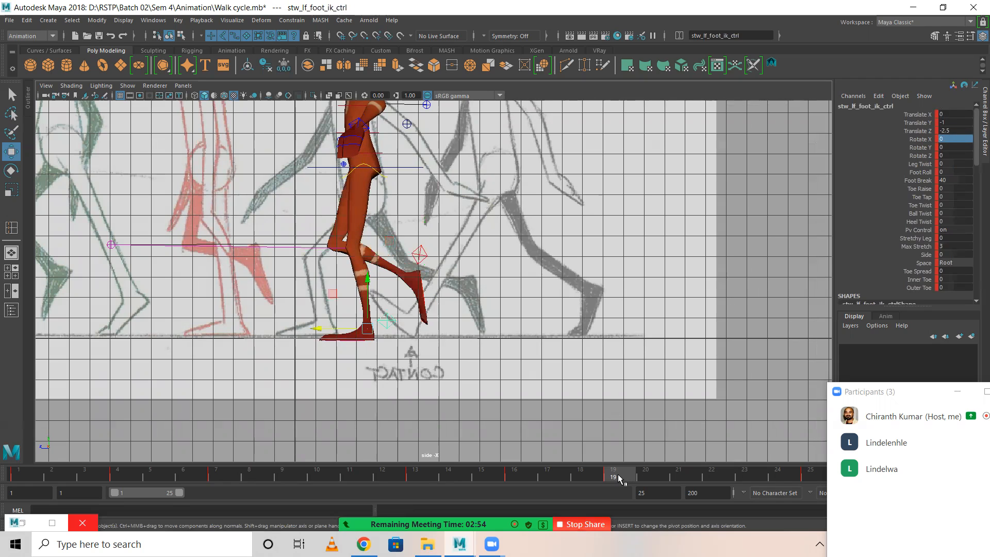
pyautogui.click(420, 255)
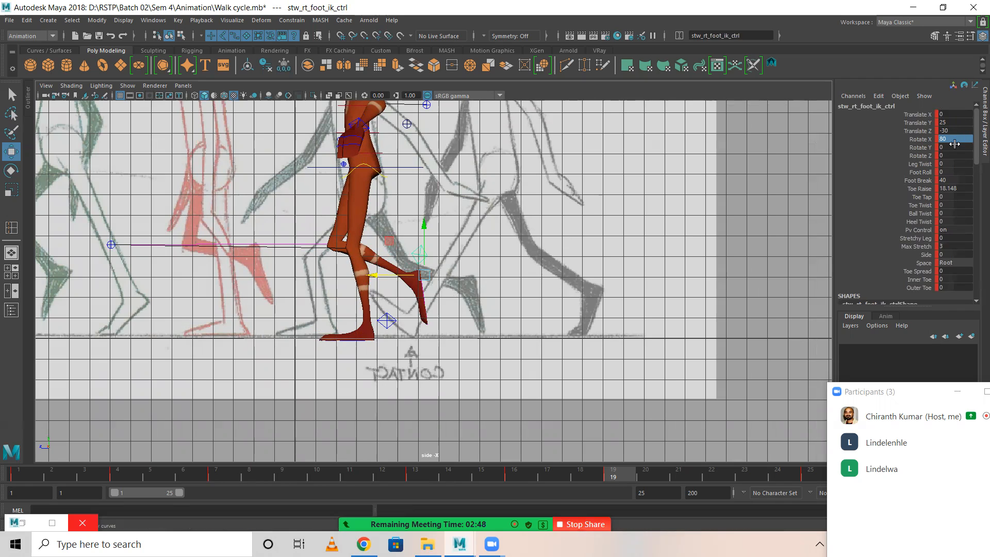
pyautogui.scroll(-4, 971, 260)
pyautogui.scroll(4, 970, 260)
pyautogui.doubleClick(957, 189)
pyautogui.write('0')
pyautogui.press('Return')
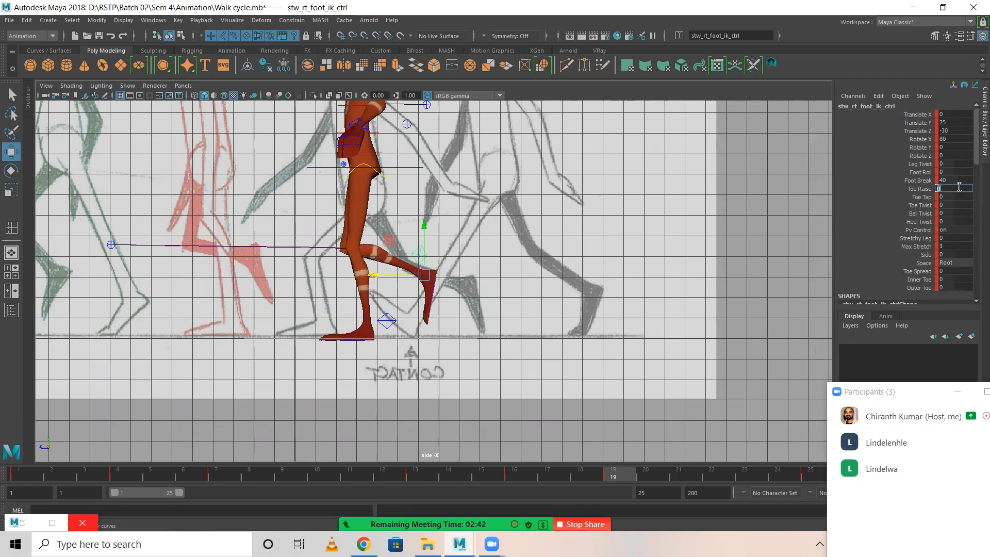
pyautogui.press('s')
pyautogui.click(219, 470)
pyautogui.click(612, 471)
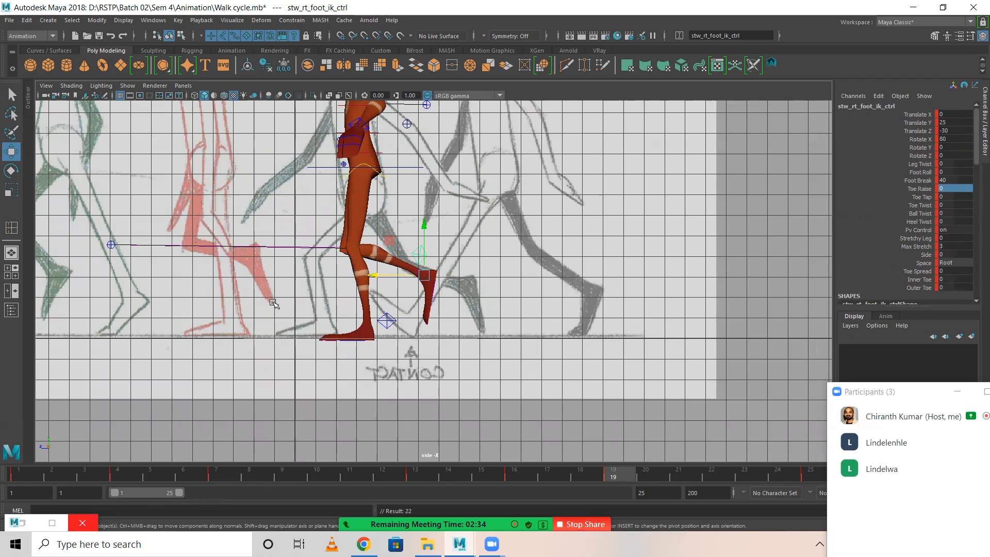
# Play back the walk cycle from frame 1 with the whole figure in view to review the blocking.
pyautogui.scroll(-3, 179, 212)
pyautogui.scroll(-2, 178, 212)
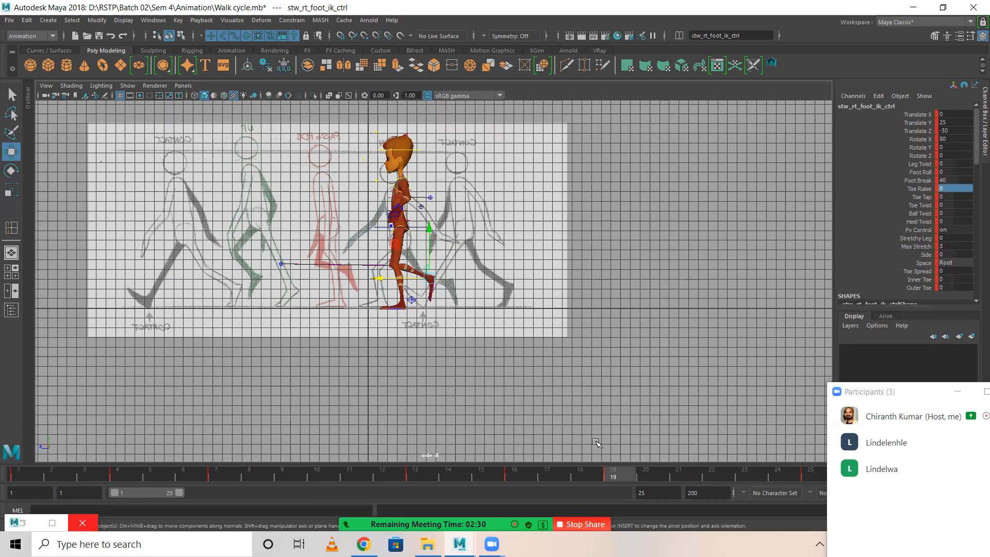
pyautogui.click(287, 475)
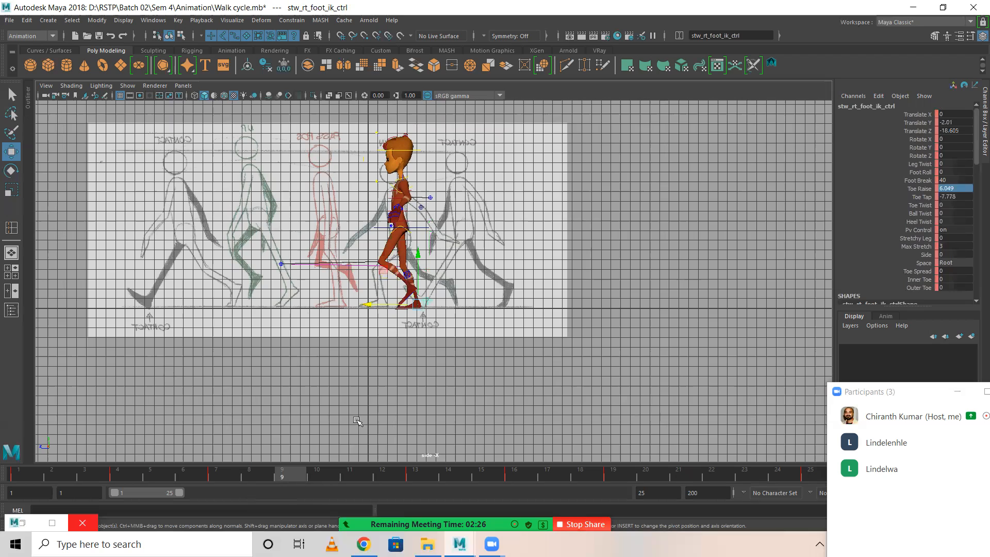
pyautogui.click(19, 469)
pyautogui.hotkey('alt', 'v')
pyautogui.moveTo(790, 496); pyautogui.dragTo(7, 475)
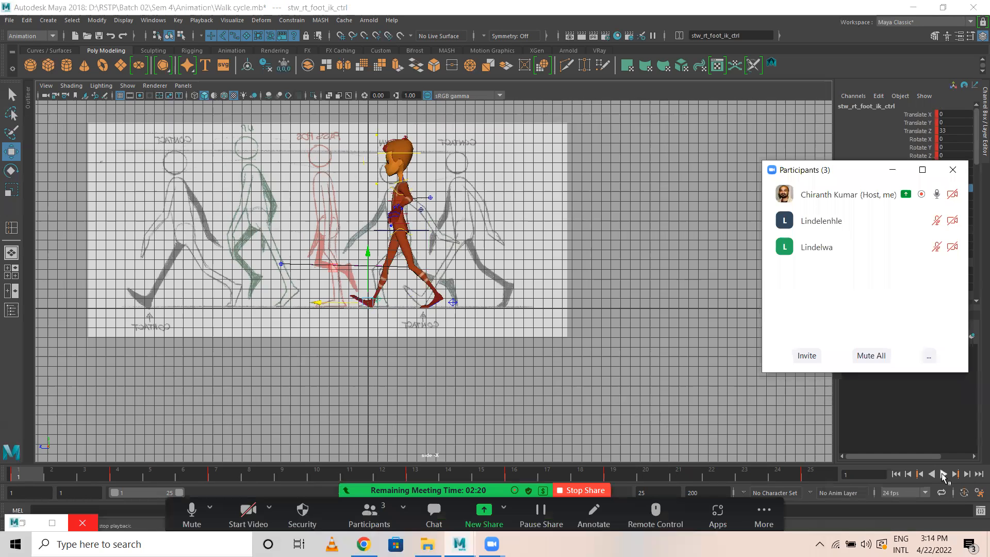
pyautogui.click(943, 474)
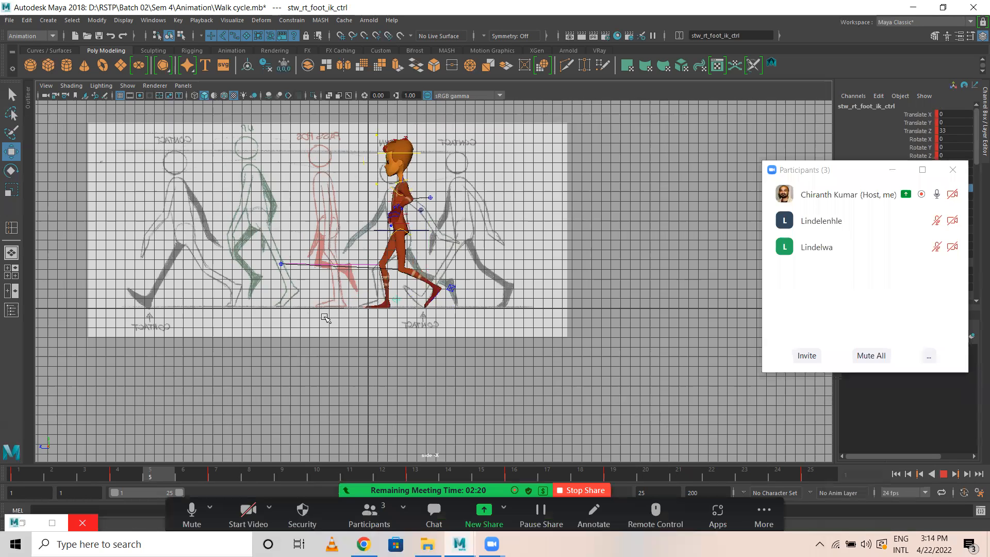
pyautogui.scroll(1, 345, 322)
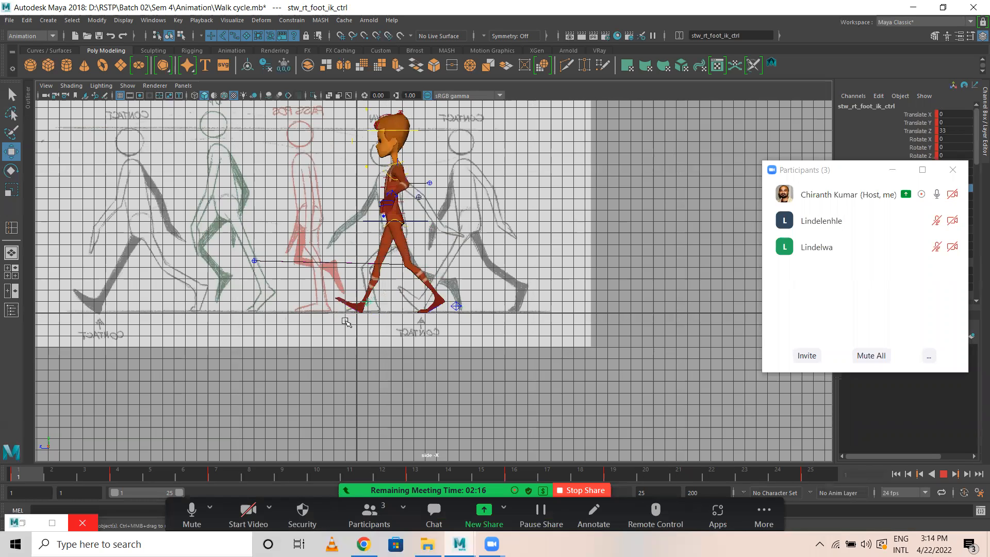
pyautogui.hotkey('alt', 'v')
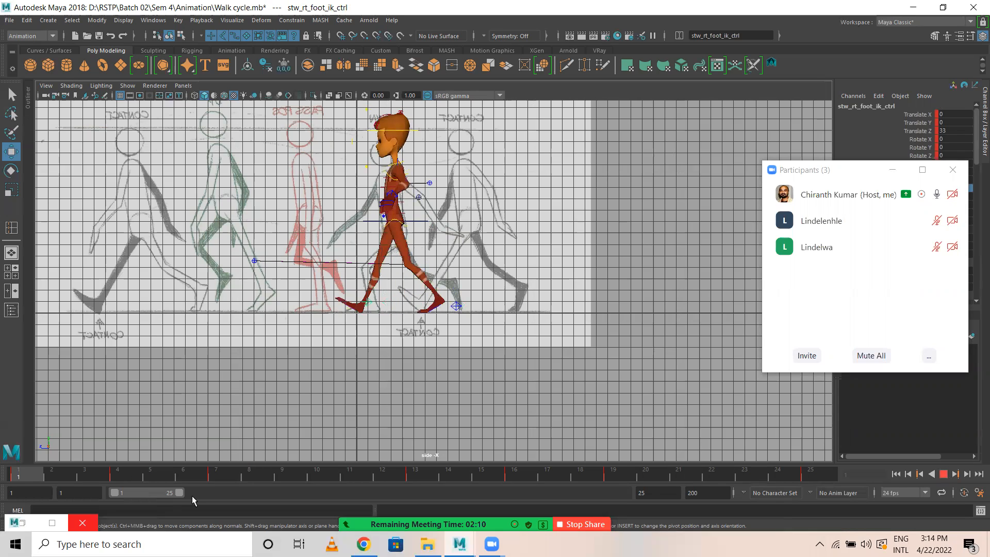
pyautogui.press('Escape')
# Raise the COG control at frame 9 to Translate Y 0 and key it.
pyautogui.click(291, 474)
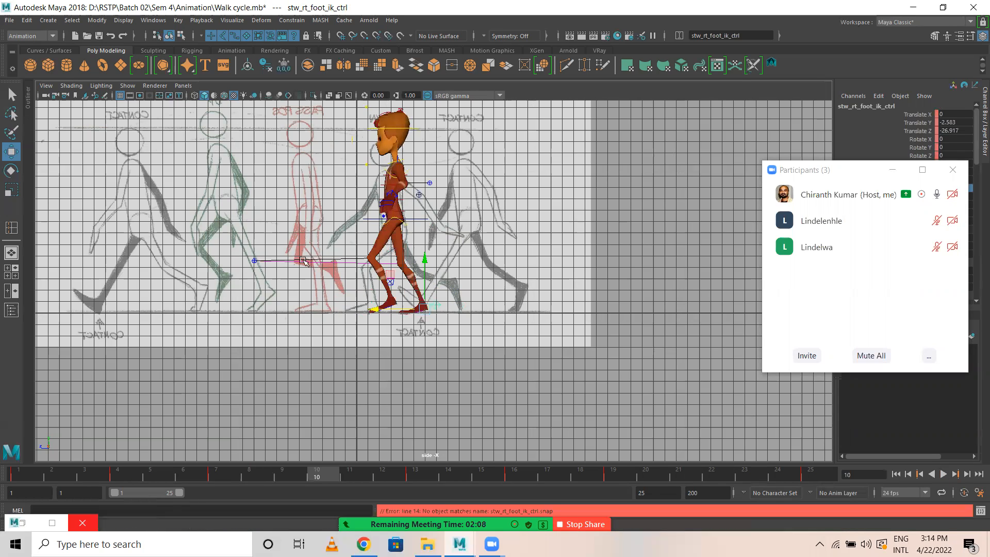
pyautogui.click(410, 218)
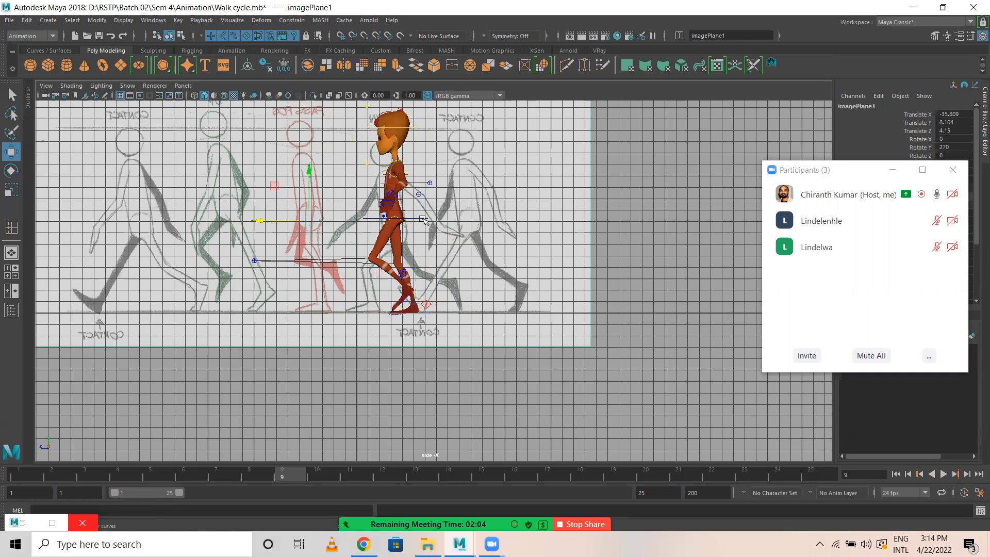
pyautogui.click(412, 218)
pyautogui.moveTo(392, 168); pyautogui.dragTo(392, 164)
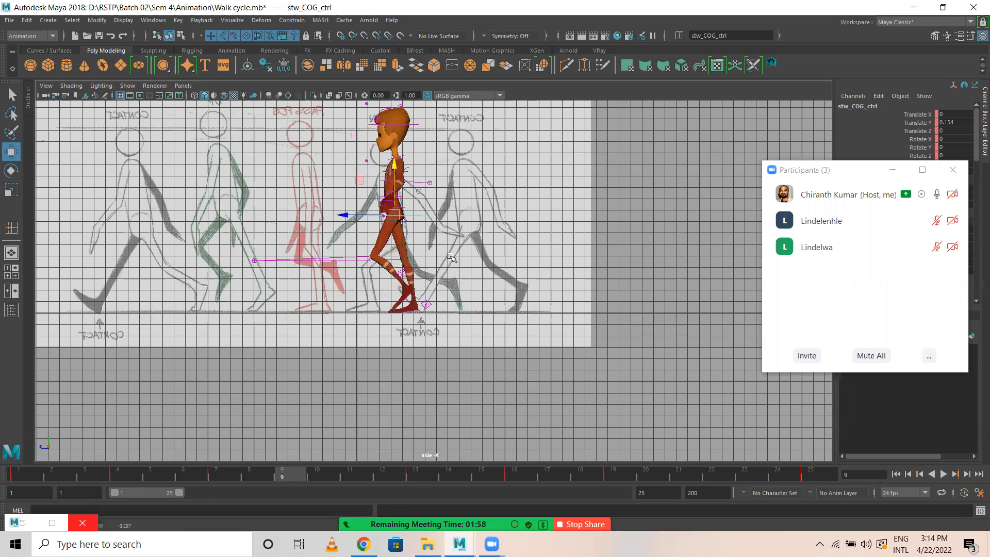
pyautogui.click(953, 123)
pyautogui.write('0')
pyautogui.press('Return')
pyautogui.click(807, 177)
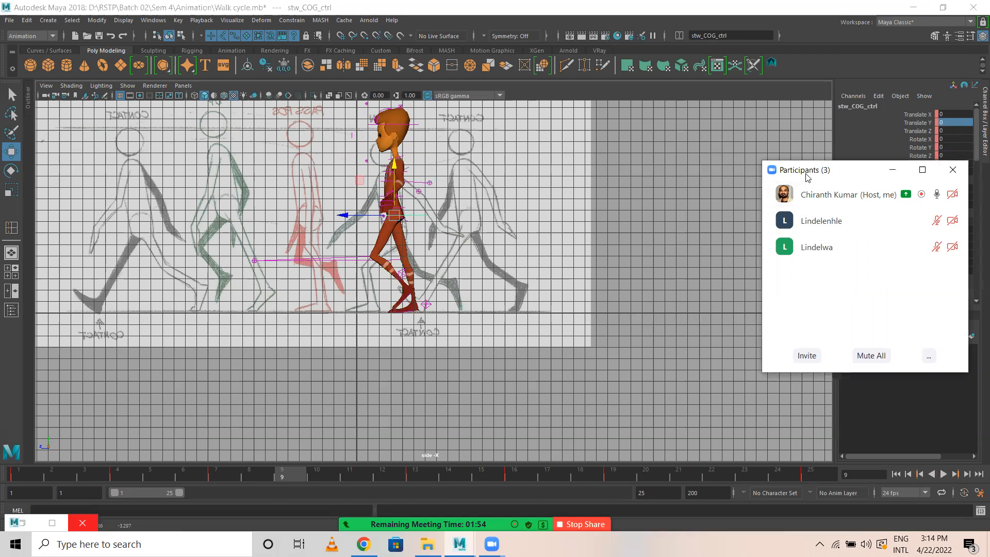
pyautogui.click(550, 88)
pyautogui.press('s')
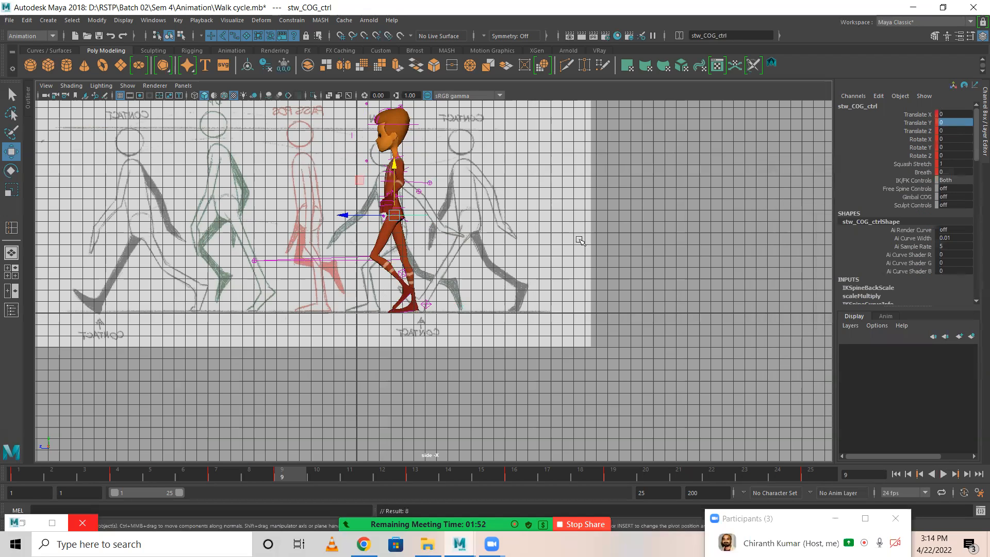
# Move the left foot IK control forward to about Translate Z 17.36 at frame 9, set Rotate X to 60 and key it.
pyautogui.click(415, 287)
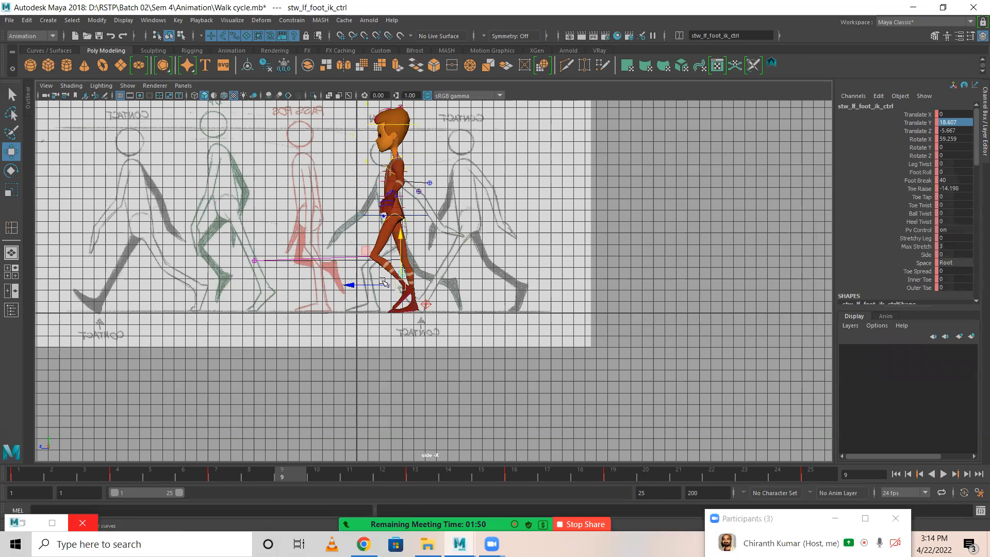
pyautogui.moveTo(354, 282); pyautogui.dragTo(335, 284)
pyautogui.click(954, 139)
pyautogui.write('0')
pyautogui.press('Return')
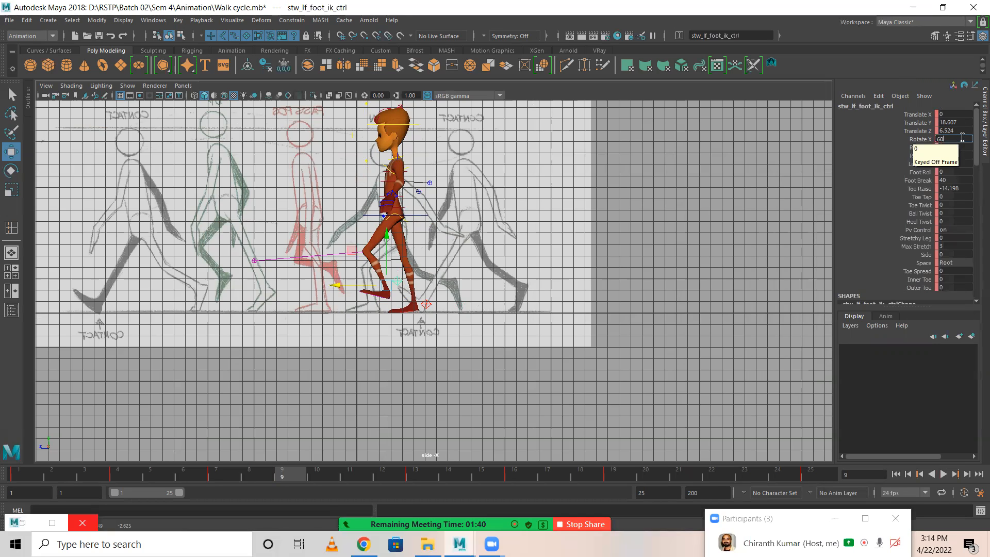
pyautogui.press('Return')
pyautogui.moveTo(335, 284); pyautogui.dragTo(322, 284, button='middle')
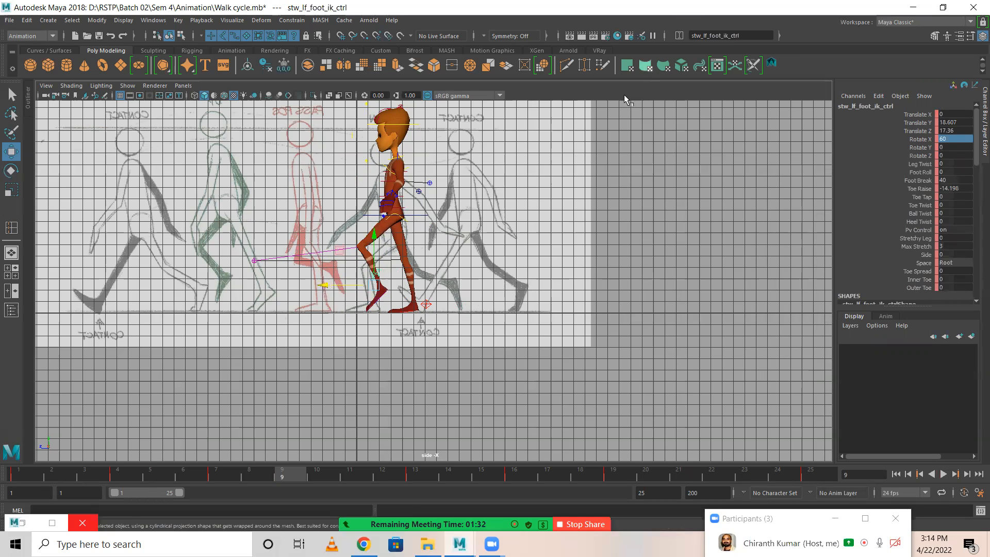
pyautogui.press('s')
# Set the left foot IK control's Toe Raise to 0 and its Rotate X to 30.
pyautogui.doubleClick(956, 189)
pyautogui.write('0')
pyautogui.press('Return')
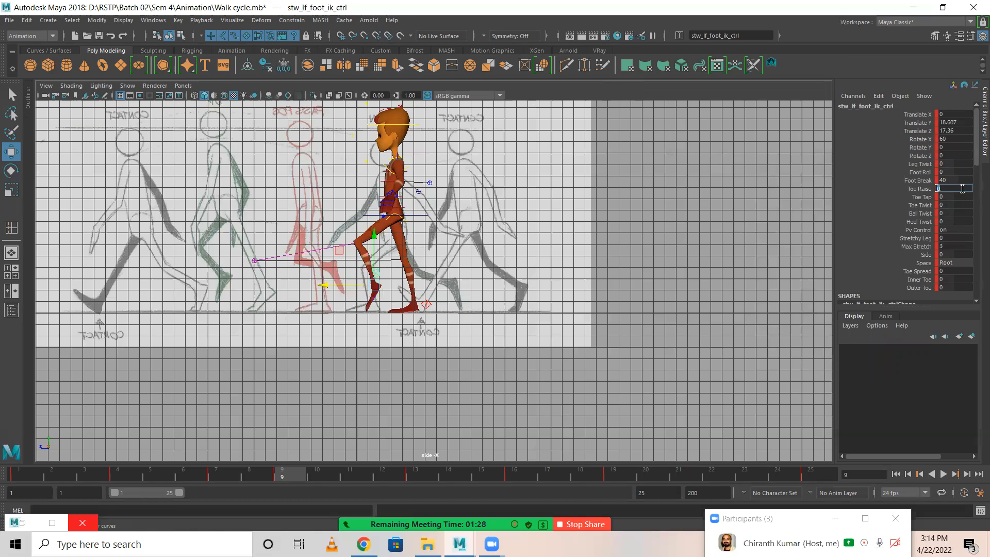
pyautogui.click(921, 139)
pyautogui.moveTo(544, 222); pyautogui.dragTo(554, 225, button='middle')
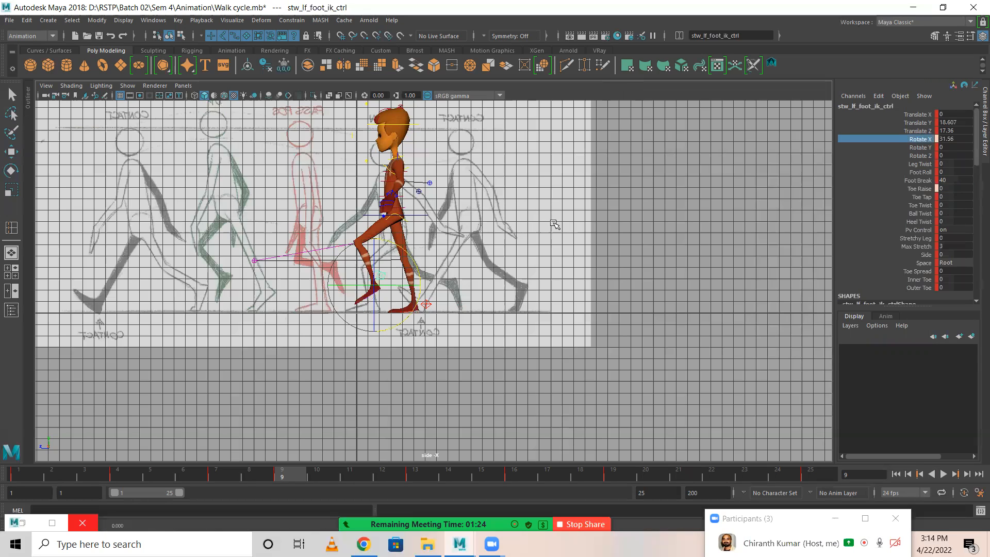
pyautogui.doubleClick(953, 139)
pyautogui.write('30')
pyautogui.press('Return')
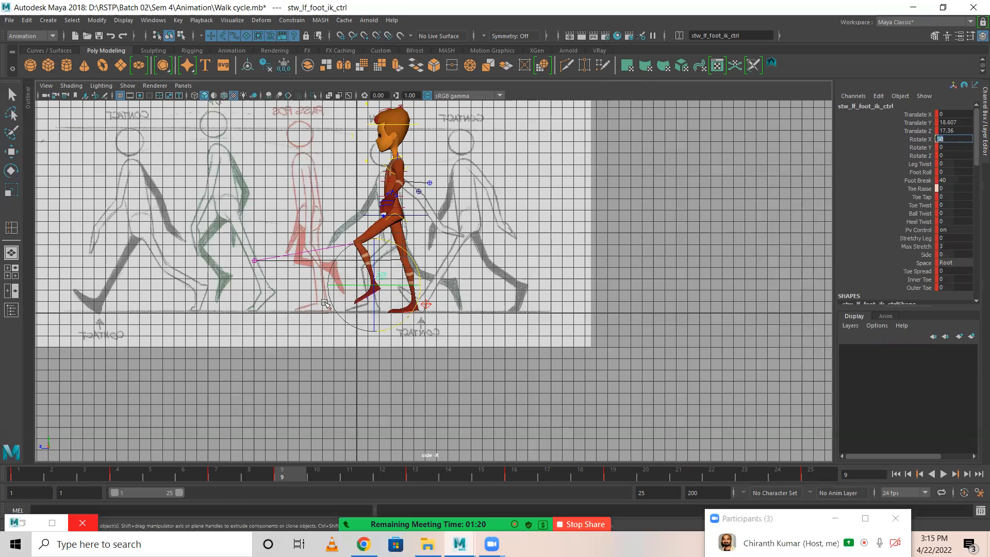
# Pull the left foot IK control back to Translate Y 18 and Translate Z 8, and key it at frame 9.
pyautogui.press('w')
pyautogui.moveTo(327, 287); pyautogui.dragTo(341, 287)
pyautogui.doubleClick(960, 124)
pyautogui.write('18')
pyautogui.press('Return')
pyautogui.doubleClick(960, 133)
pyautogui.write('8')
pyautogui.press('Return')
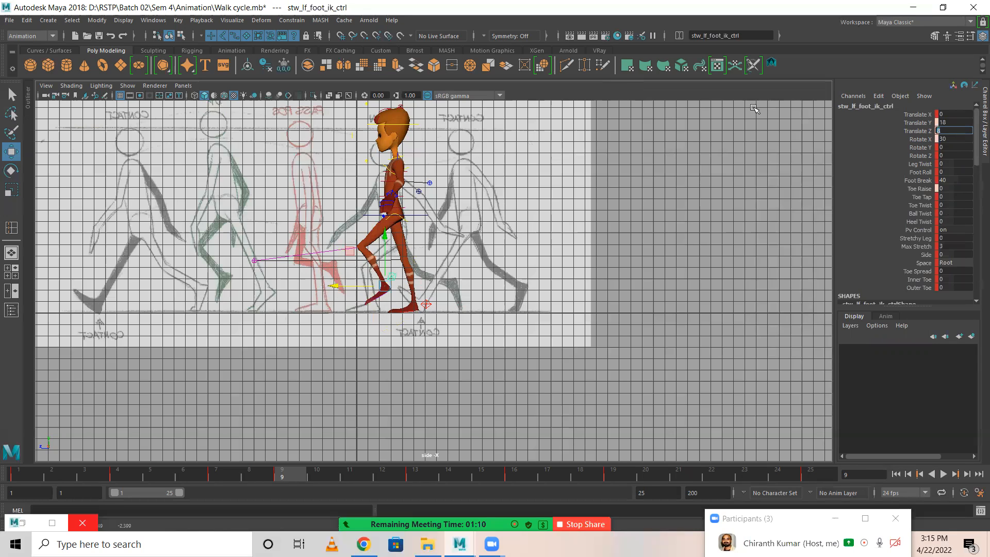
pyautogui.press('s')
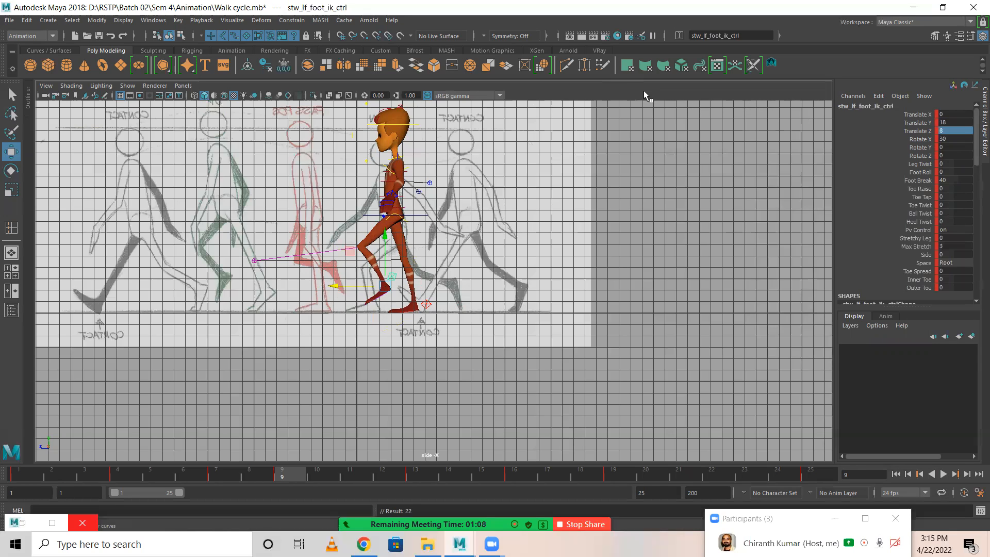
# Set the right foot IK control's Toe Raise to 20 at frame 9 and move the foot back to about Translate Z -28.5.
pyautogui.click(426, 305)
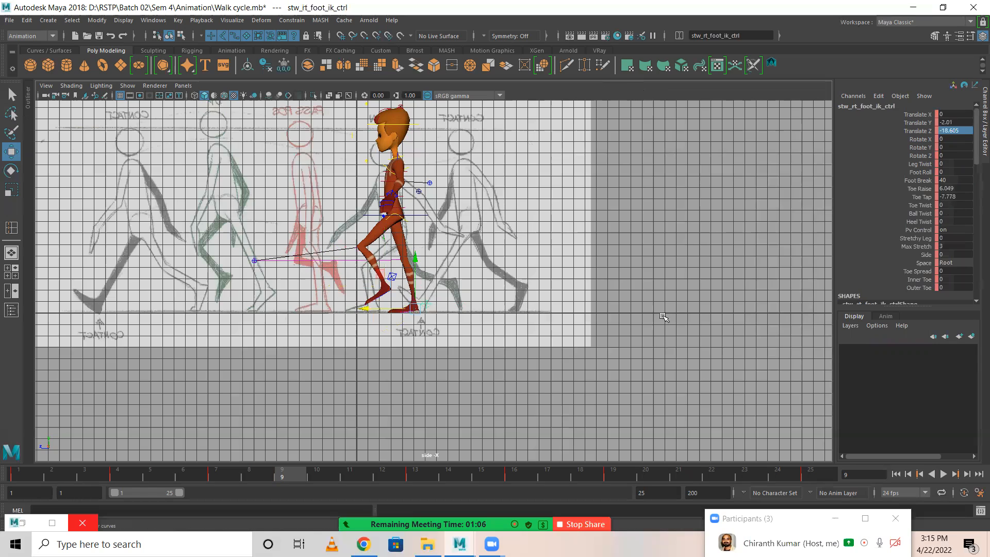
pyautogui.click(914, 198)
pyautogui.moveTo(470, 251); pyautogui.dragTo(508, 255, button='middle')
pyautogui.hotkey('ctrl', 'z')
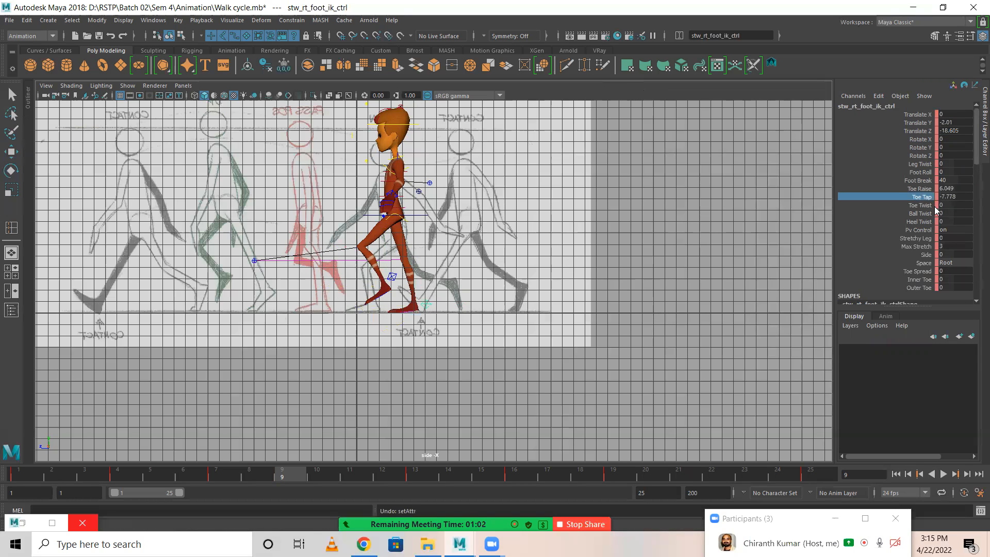
pyautogui.click(920, 181)
pyautogui.click(923, 189)
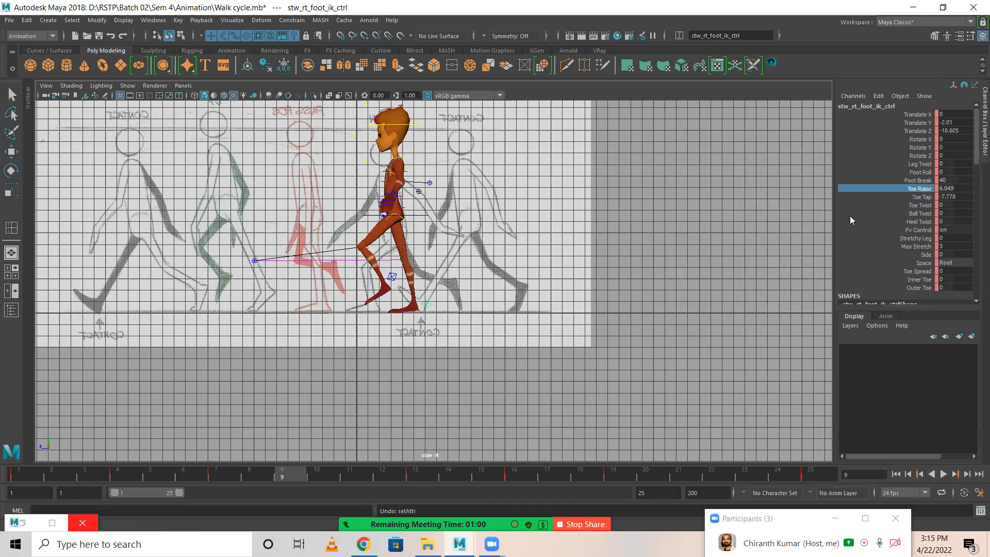
pyautogui.moveTo(693, 235); pyautogui.dragTo(780, 246, button='middle')
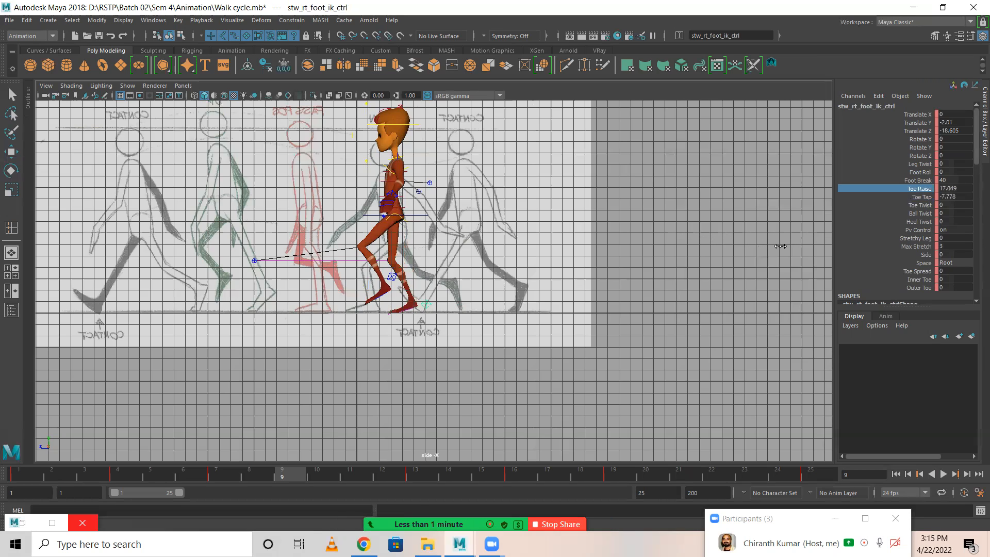
pyautogui.doubleClick(962, 188)
pyautogui.write('20')
pyautogui.press('Return')
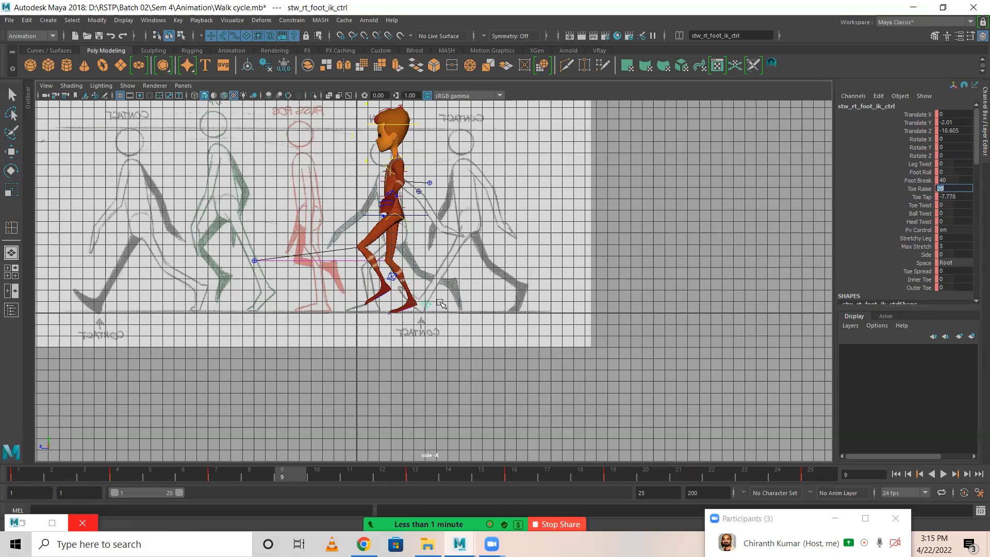
pyautogui.press('w')
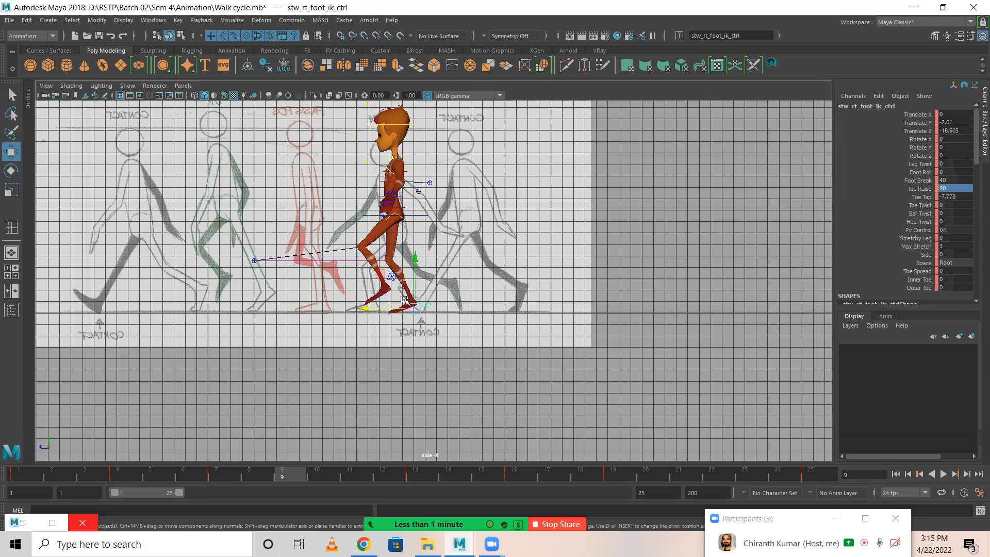
pyautogui.moveTo(369, 311); pyautogui.dragTo(381, 311)
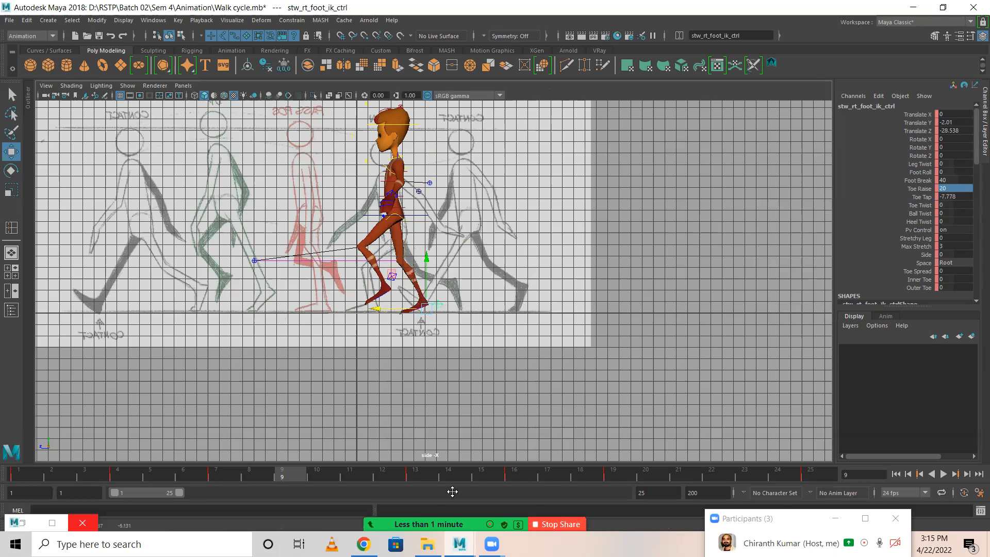
pyautogui.moveTo(441, 509)
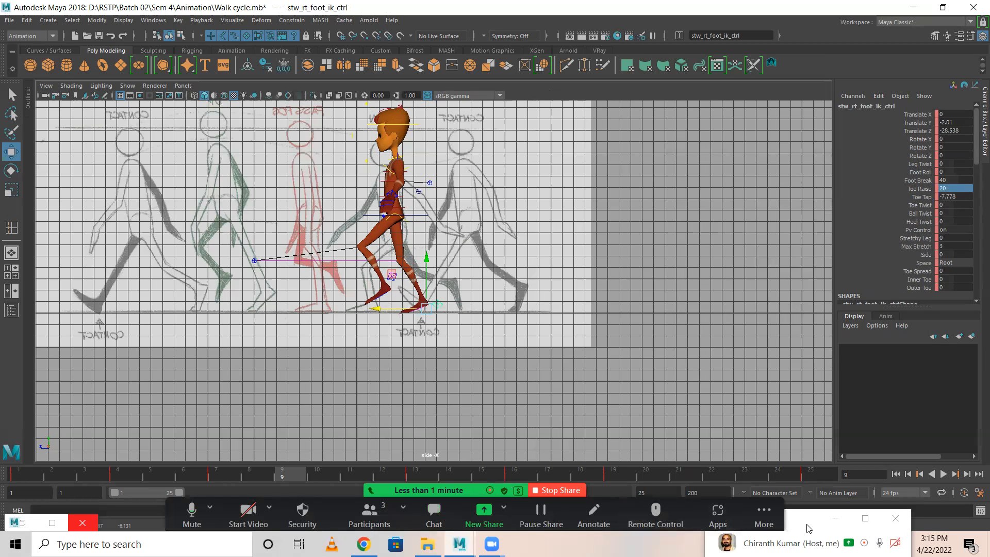
pyautogui.click(450, 525)
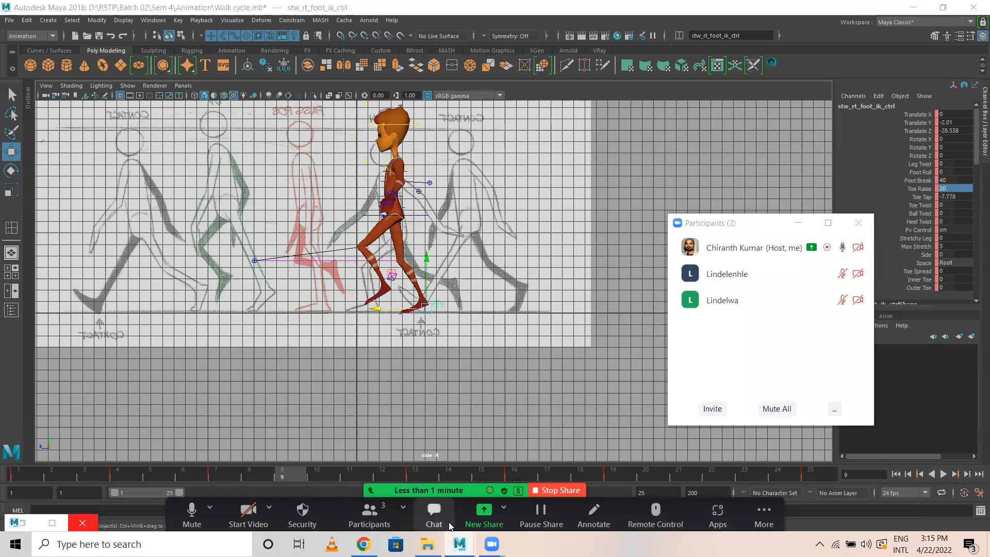
pyautogui.moveTo(709, 312)
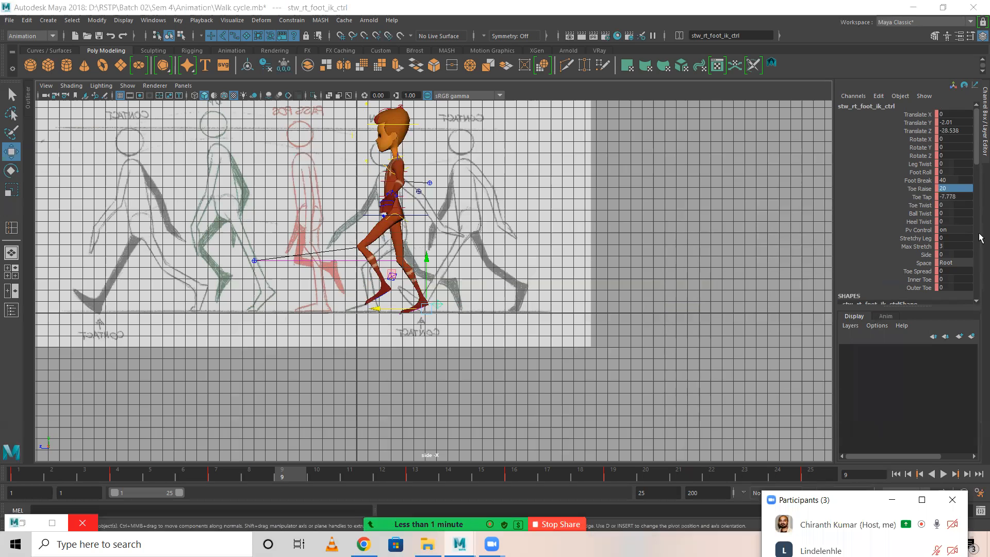
# Flatten the right foot's toes by setting the IK control's Toe Tap to -25.
pyautogui.doubleClick(966, 197)
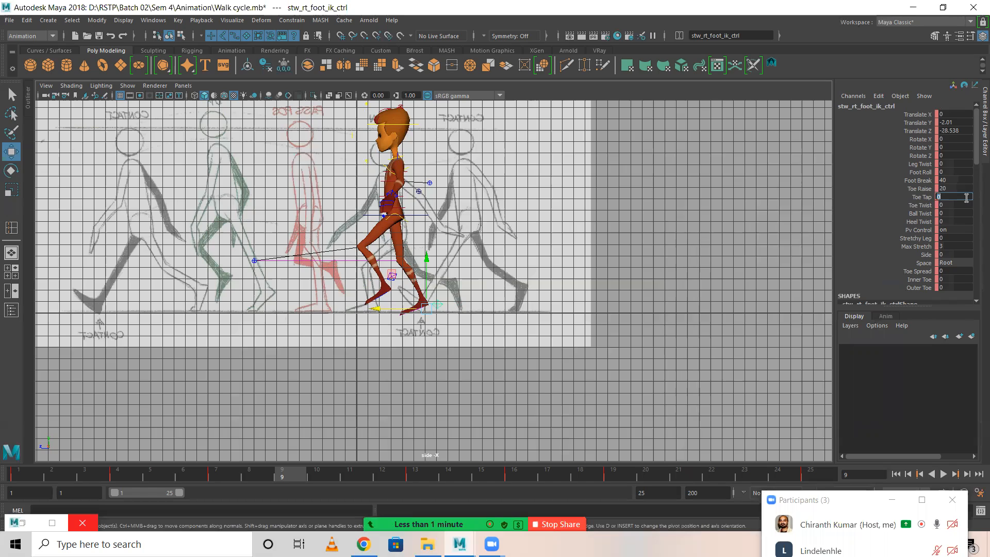
pyautogui.click(928, 197)
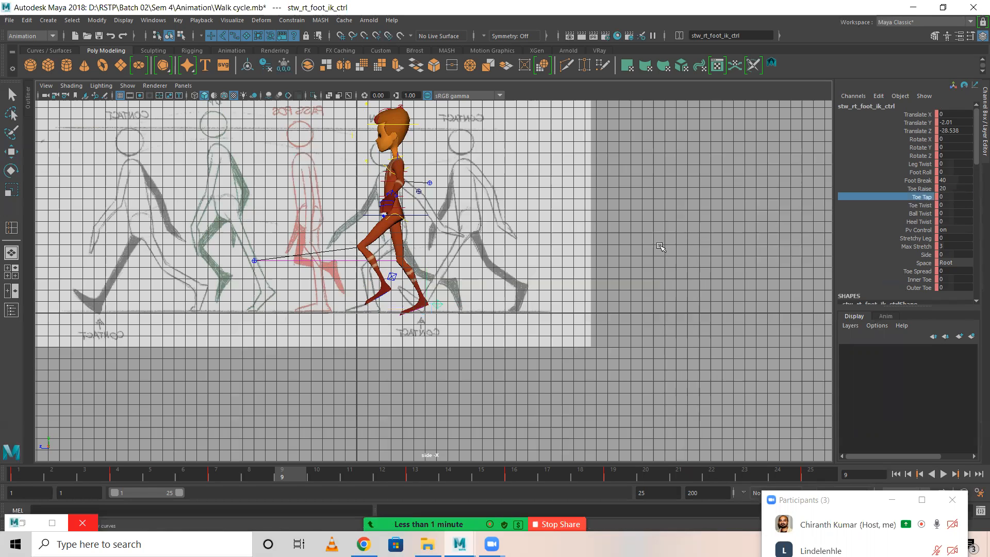
pyautogui.moveTo(710, 245); pyautogui.dragTo(475, 240, button='middle')
pyautogui.doubleClick(955, 197)
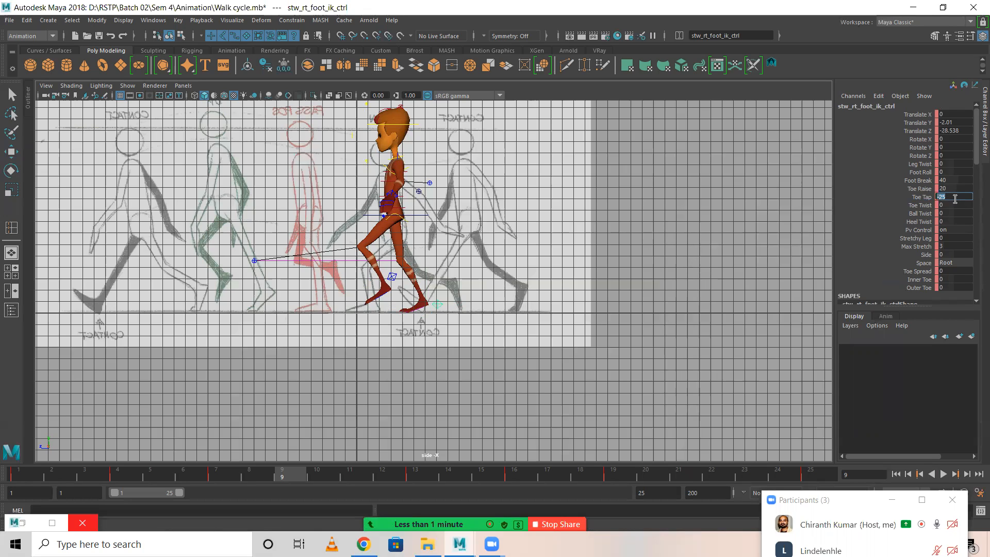
pyautogui.press('Return')
# Move the right foot IK control further back to Translate Z -33 and set its Translate Y to -2.
pyautogui.press('w')
pyautogui.moveTo(384, 309); pyautogui.dragTo(378, 310)
pyautogui.doubleClick(962, 131)
pyautogui.write('-33')
pyautogui.press('Return')
pyautogui.doubleClick(951, 122)
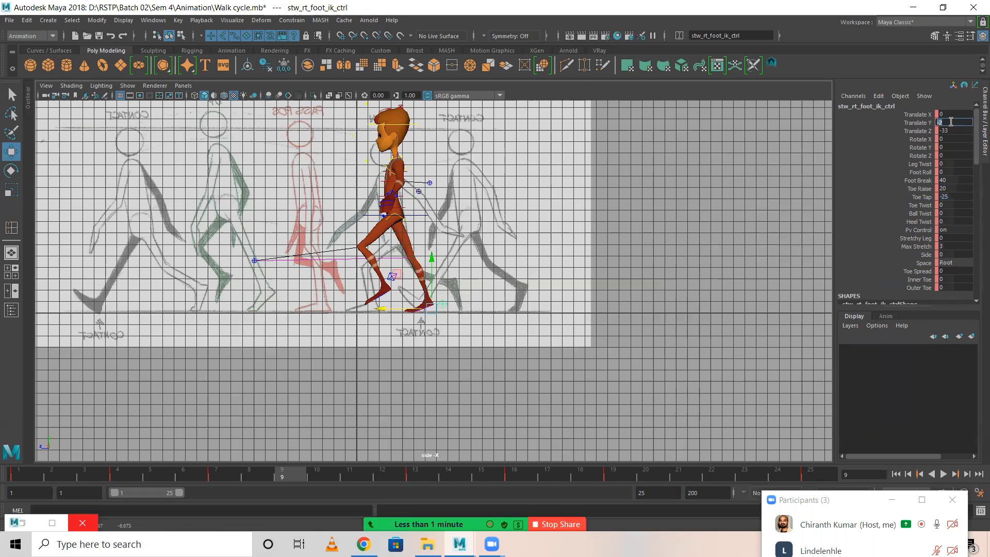
pyautogui.write('-2')
pyautogui.press('Return')
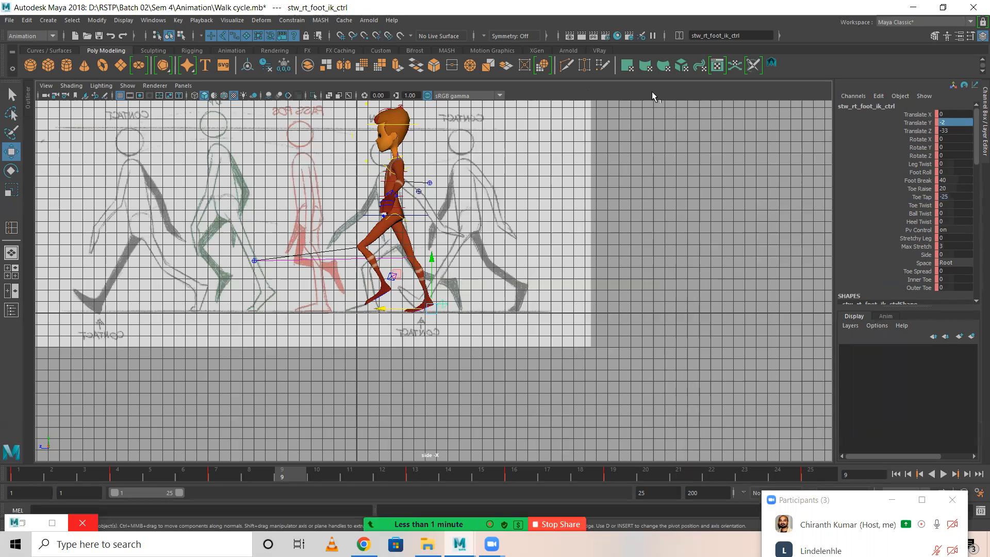